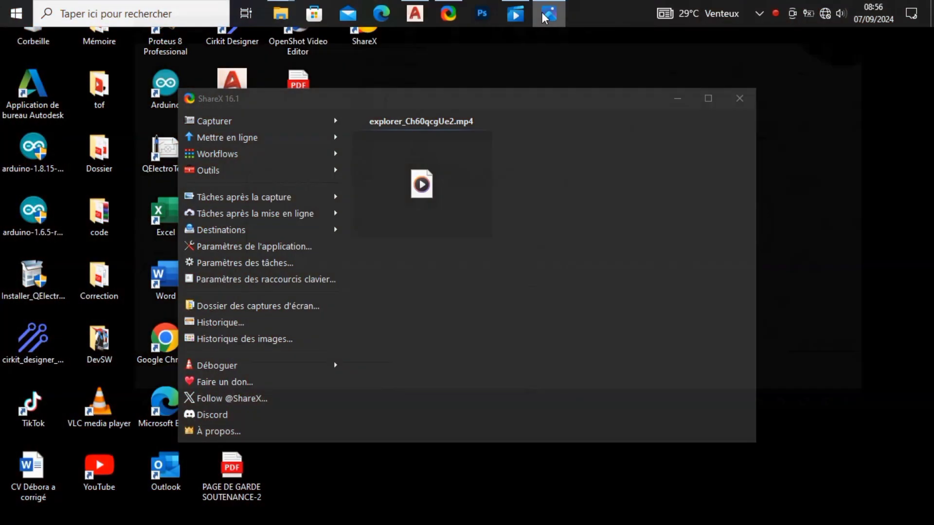
Zoom and pan exoCAD.png onto Section A-A to read the 328 overall length and 105 bore
left_click(545, 15)
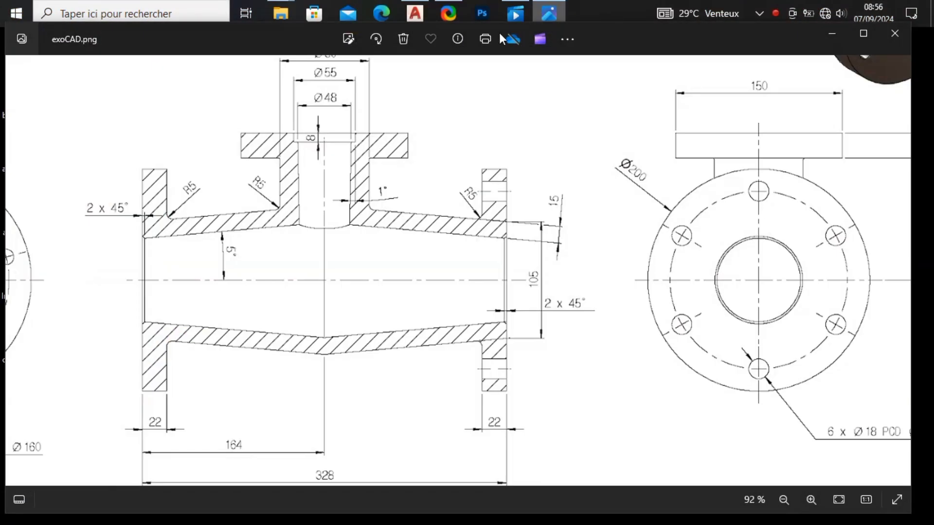
scroll(540, 219, "down", 5)
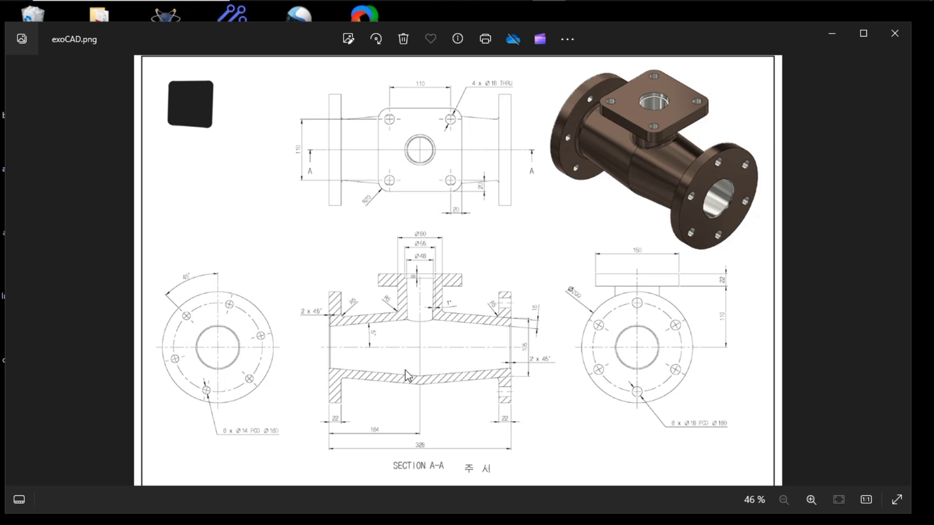
scroll(409, 377, "up", 3)
scroll(453, 293, "down", 3)
scroll(457, 343, "up", 3)
left_click_drag(410, 362, 485, 178)
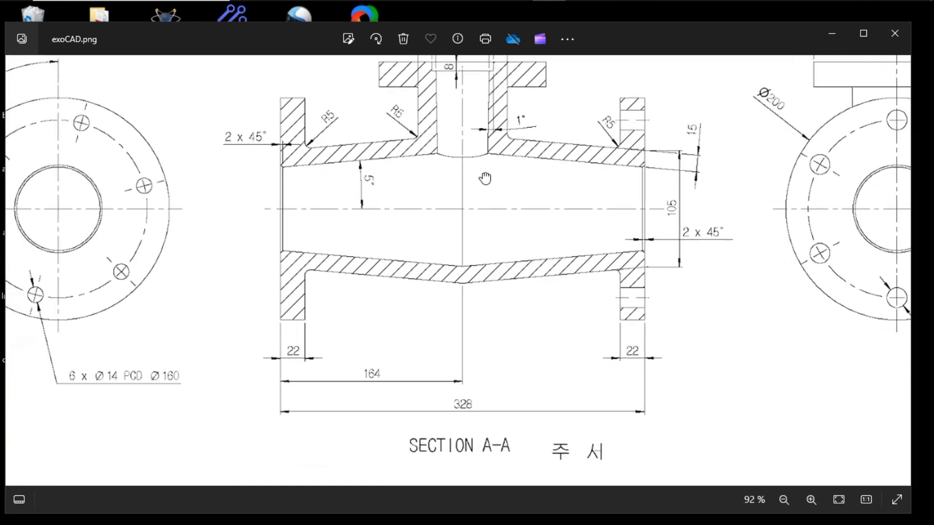
scroll(485, 179, "down", 3)
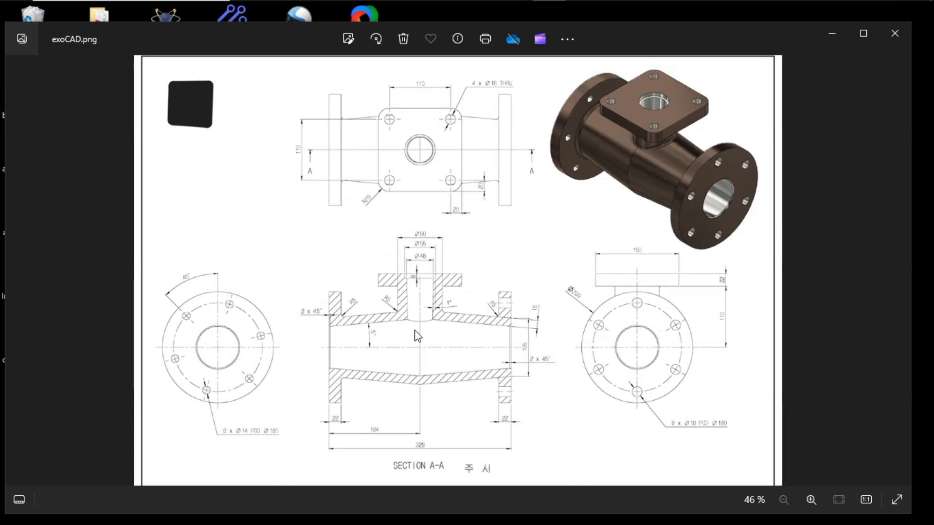
scroll(416, 335, "up", 3)
left_click_drag(415, 336, 462, 137)
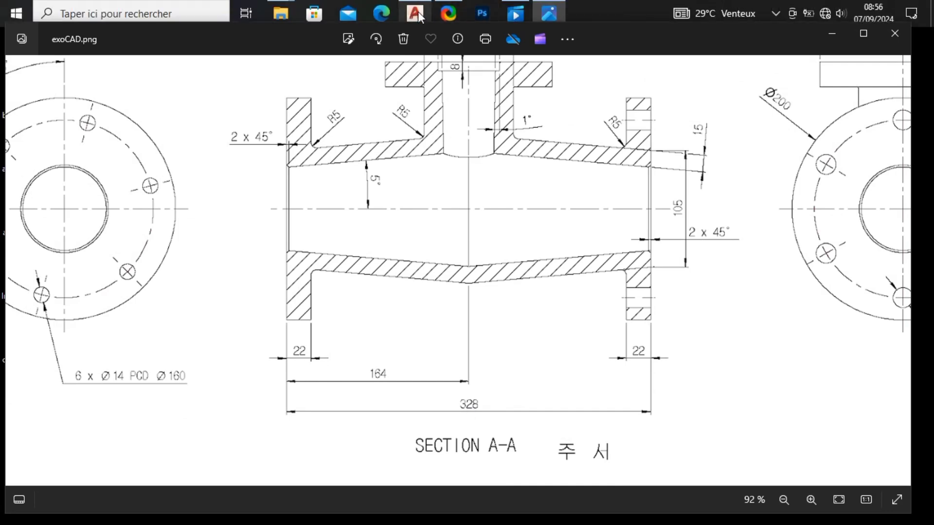
left_click(417, 11)
Draw a 328-unit horizontal line from a picked point and zoom so it fits the view
left_click(263, 62)
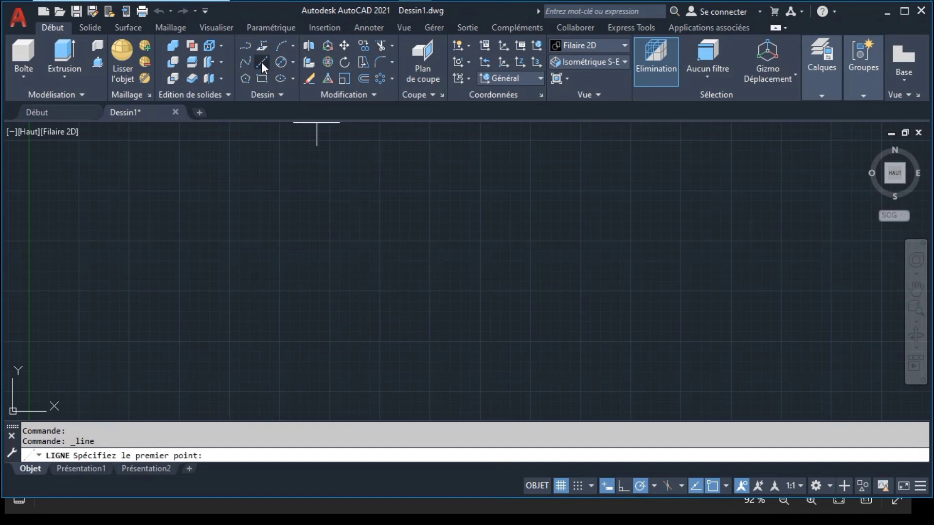
left_click(279, 251)
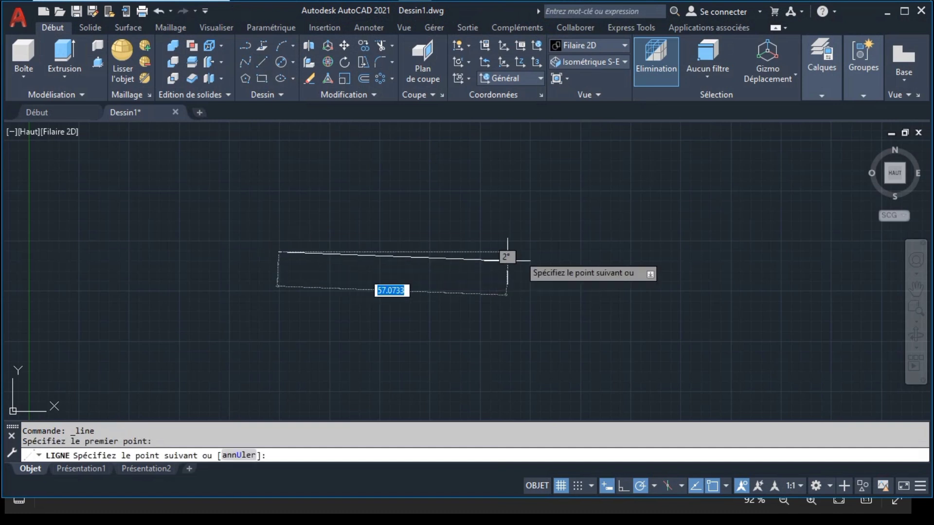
type("328")
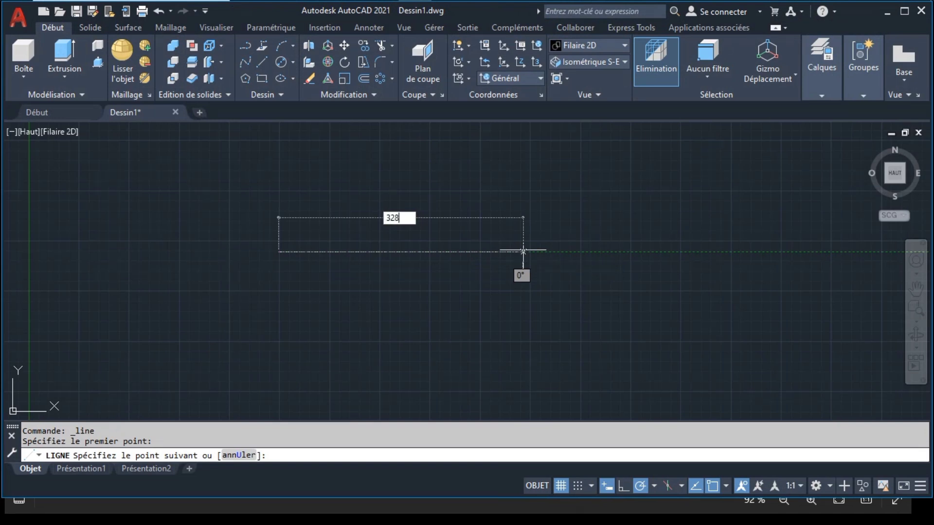
key("Return")
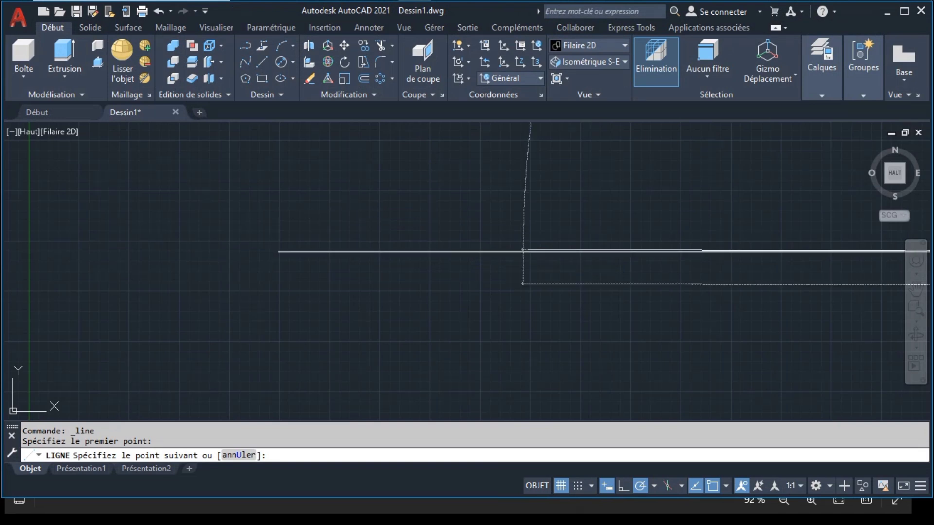
key("Return")
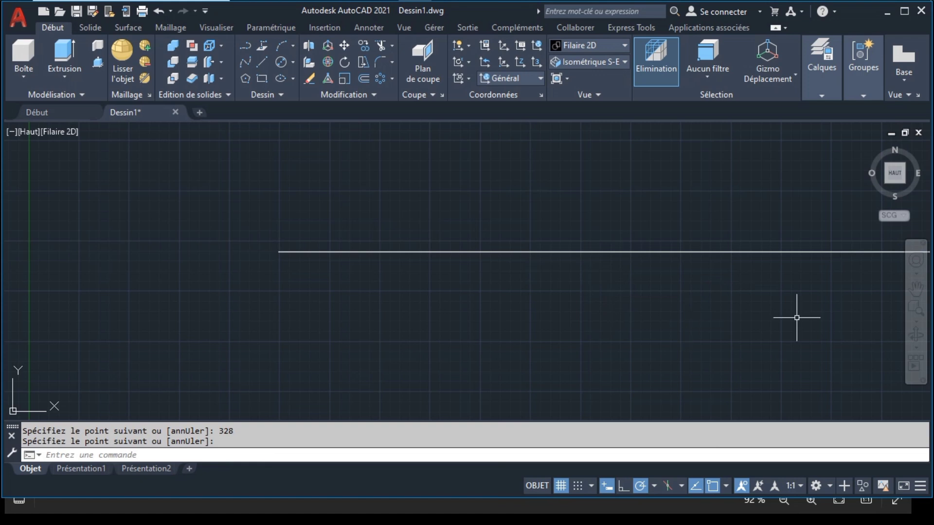
left_click(915, 323)
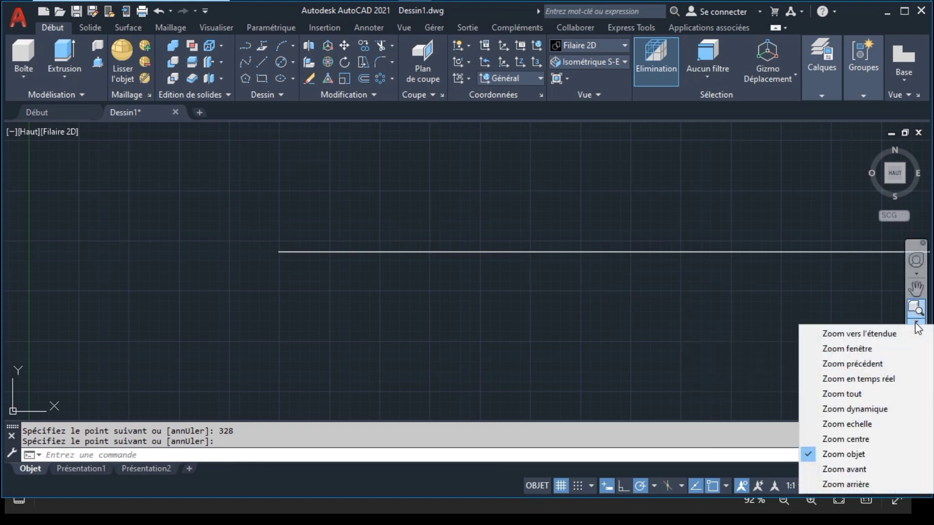
left_click(860, 334)
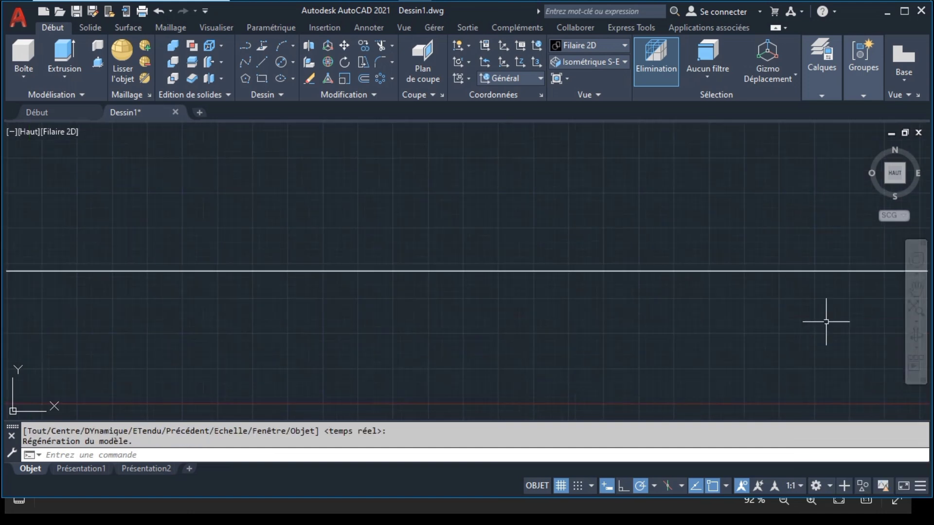
left_click(562, 269)
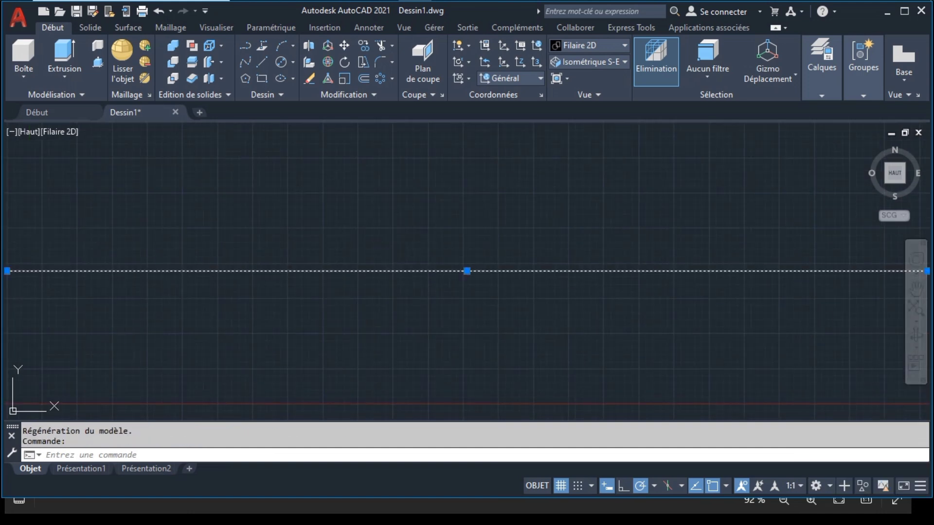
key("Escape")
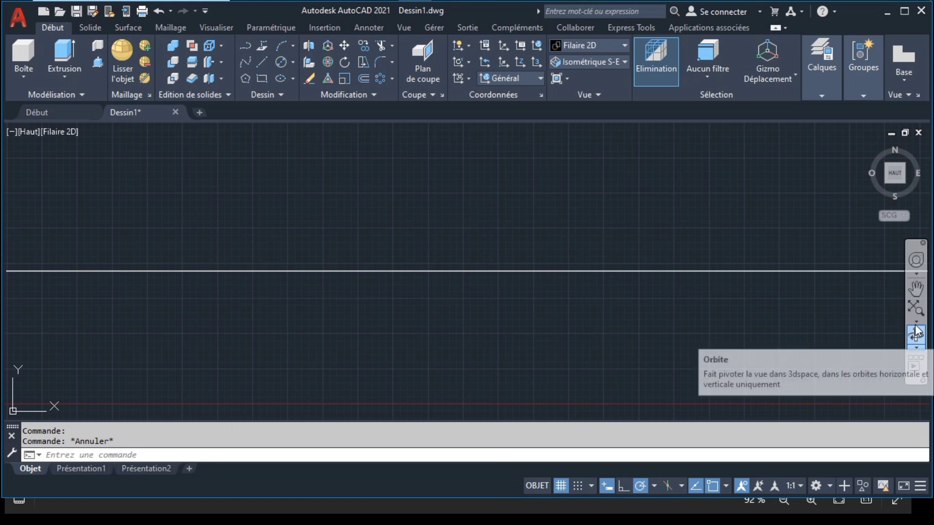
left_click(916, 321)
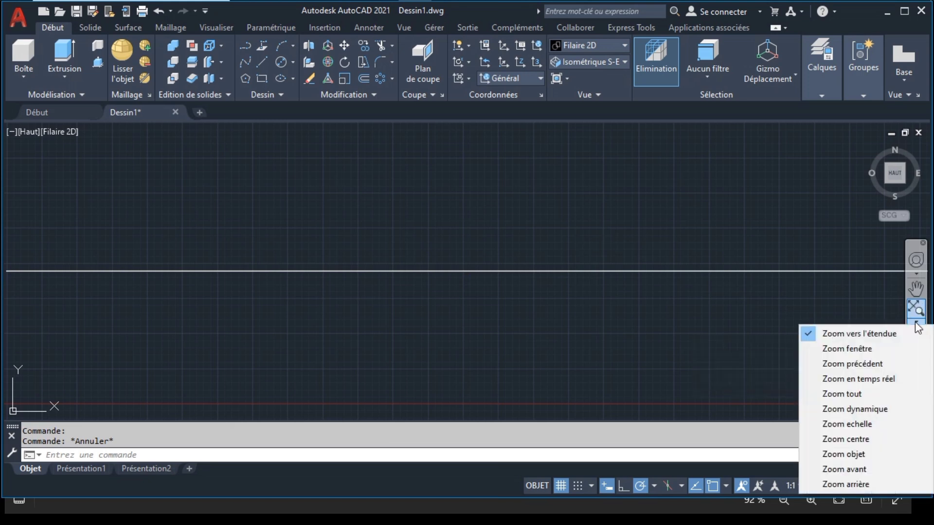
left_click(857, 484)
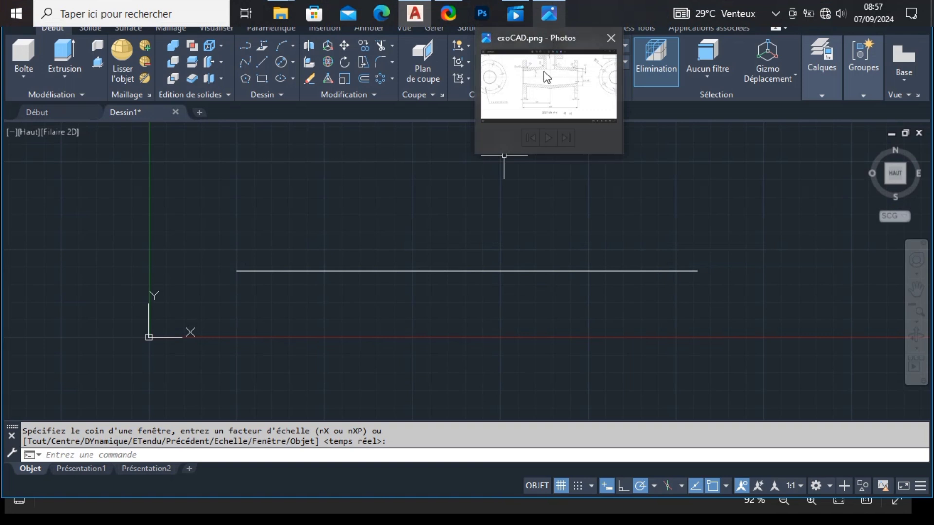
mouse_move(549, 14)
left_click(548, 76)
left_click_drag(549, 261, 551, 300)
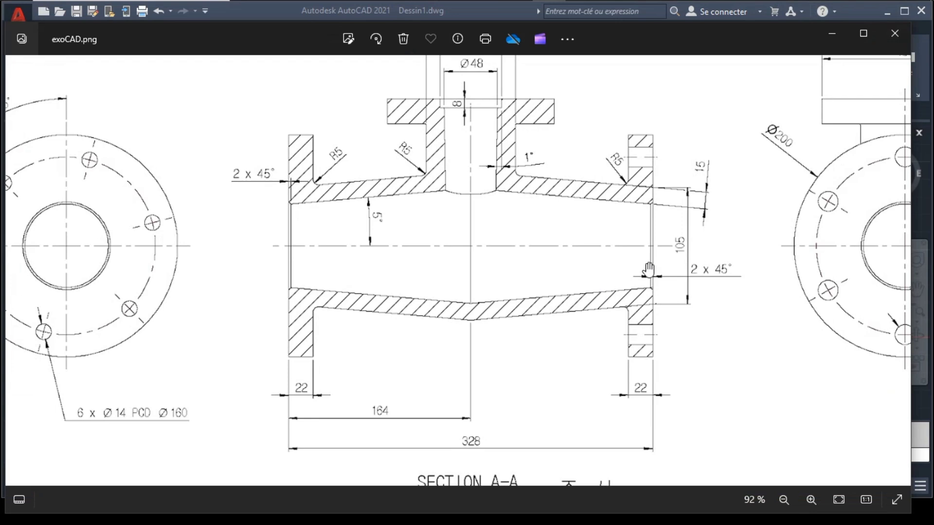
left_click_drag(308, 244, 414, 220)
scroll(505, 257, "up", 1)
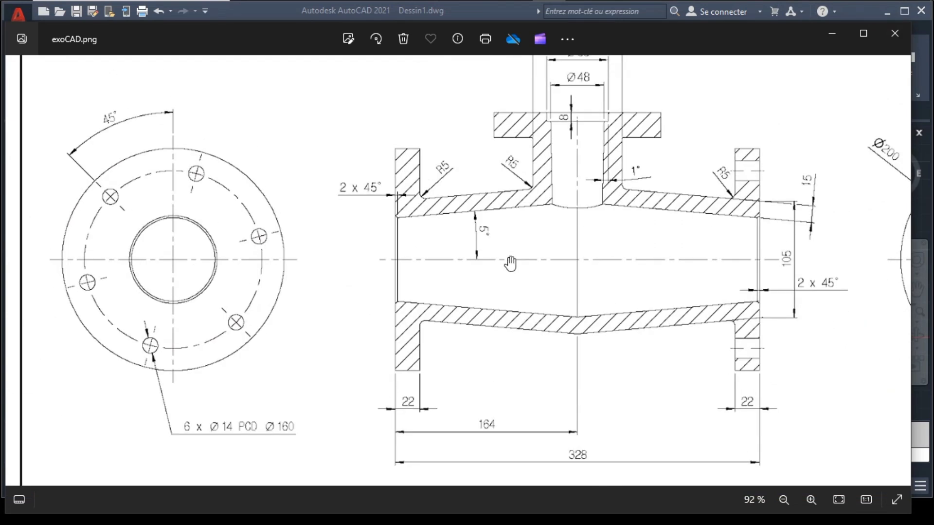
double_click(345, 177)
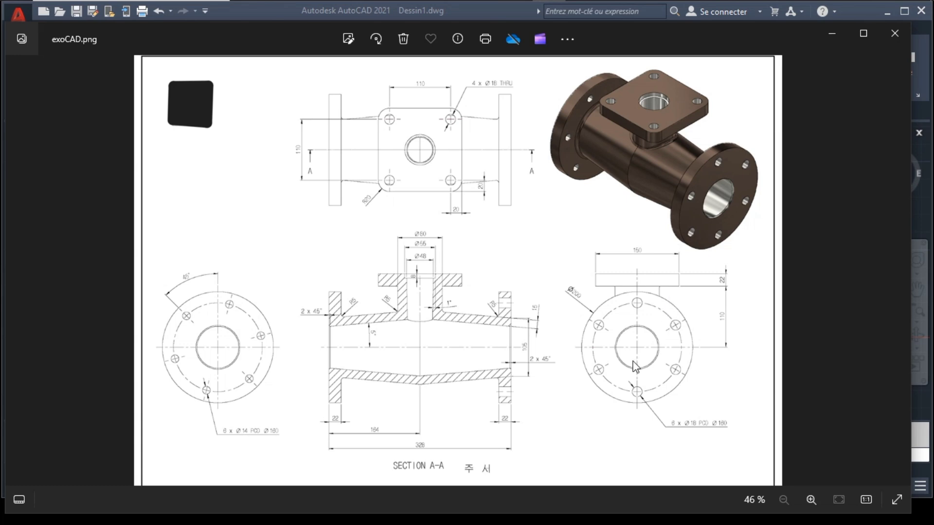
scroll(635, 366, "up", 3)
left_click_drag(529, 214, 519, 421)
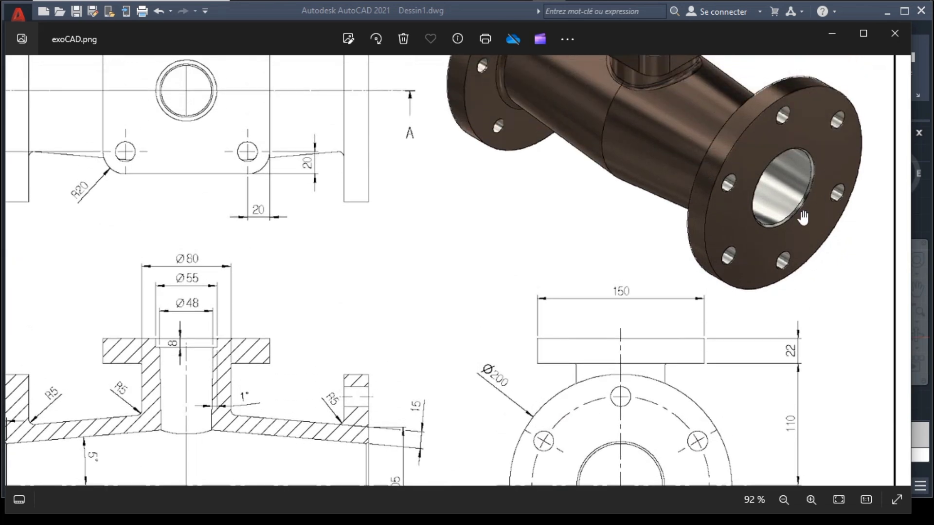
left_click_drag(720, 294, 724, 138)
left_click_drag(685, 281, 678, 231)
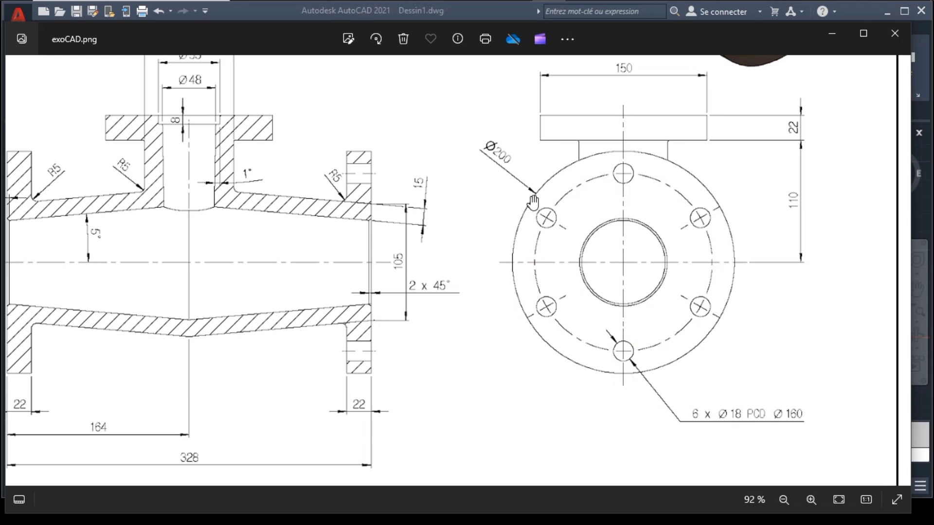
Draw a Ø200 circle centred on the right endpoint of the 328 line
left_click(420, 5)
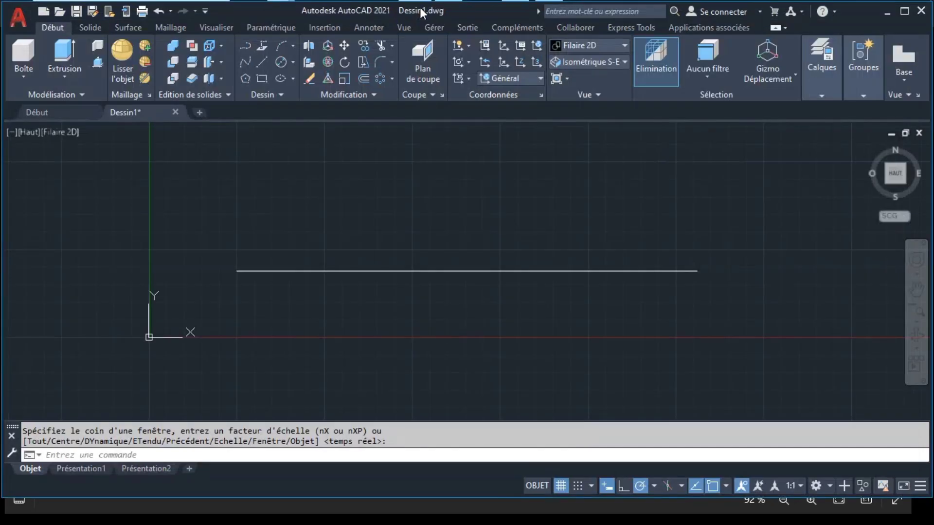
left_click(293, 62)
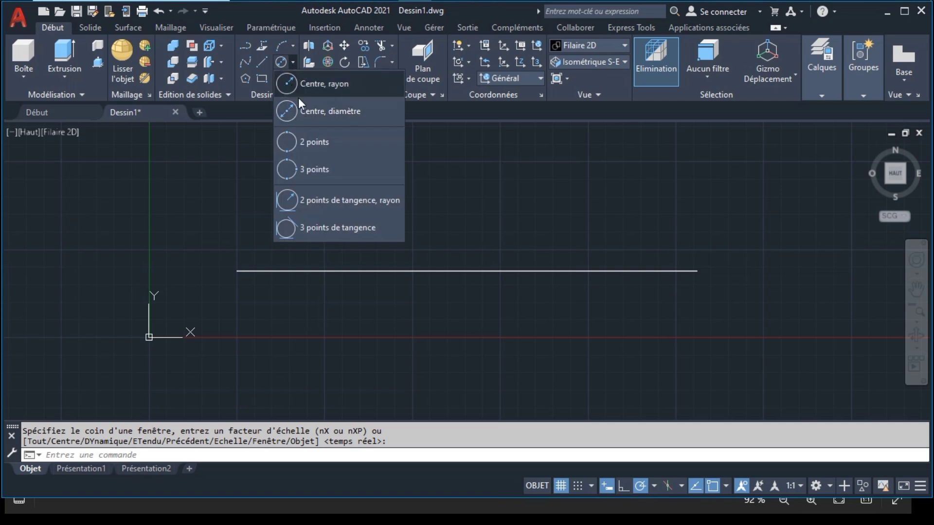
left_click(318, 111)
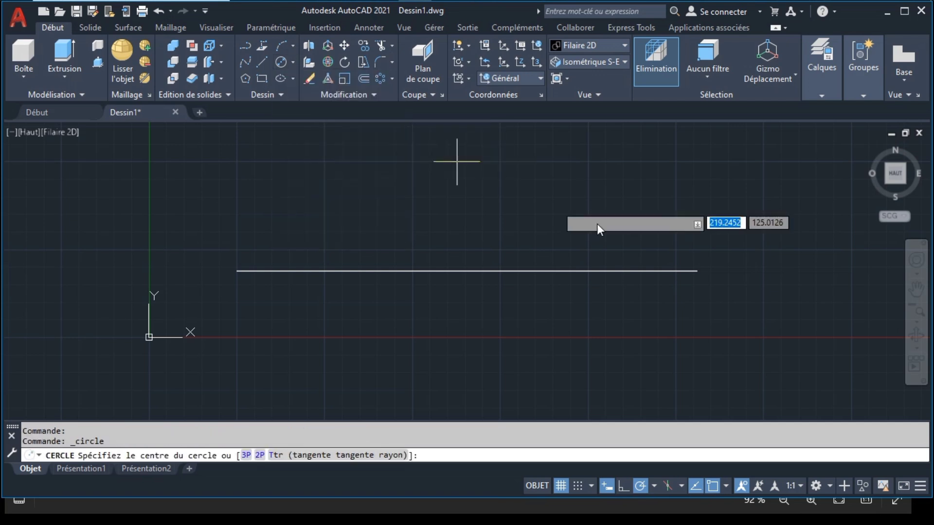
left_click(697, 271)
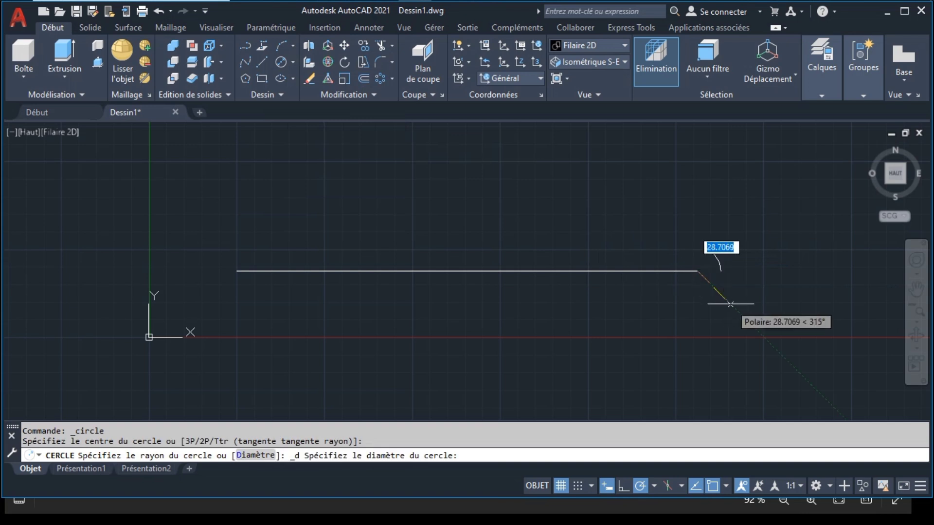
type("200")
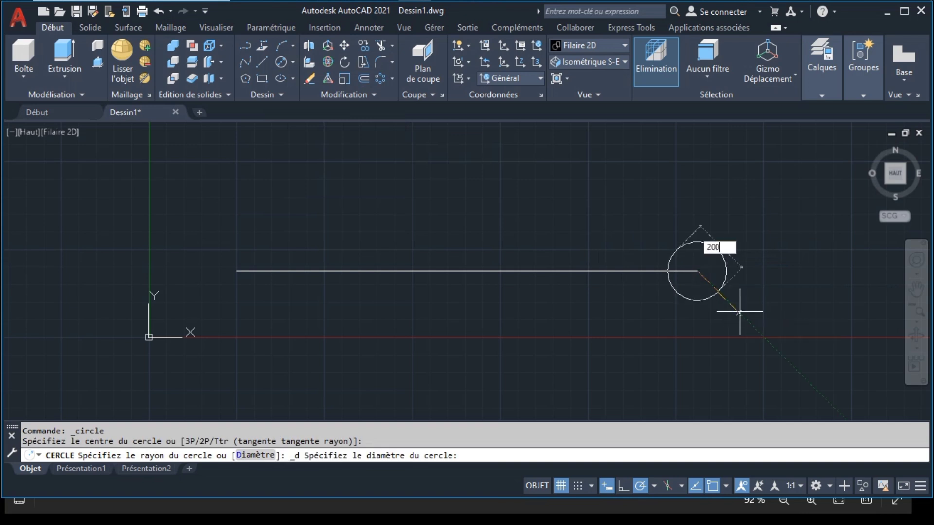
key("Return")
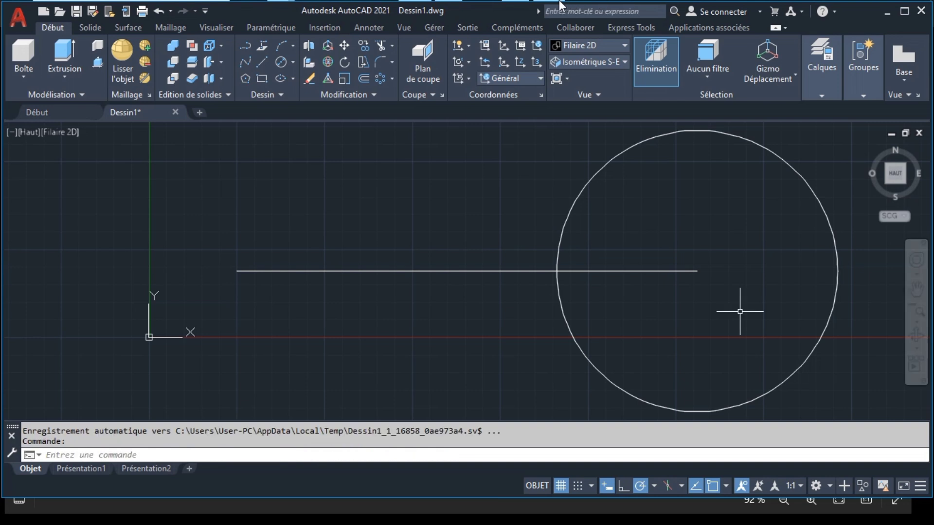
left_click(553, 72)
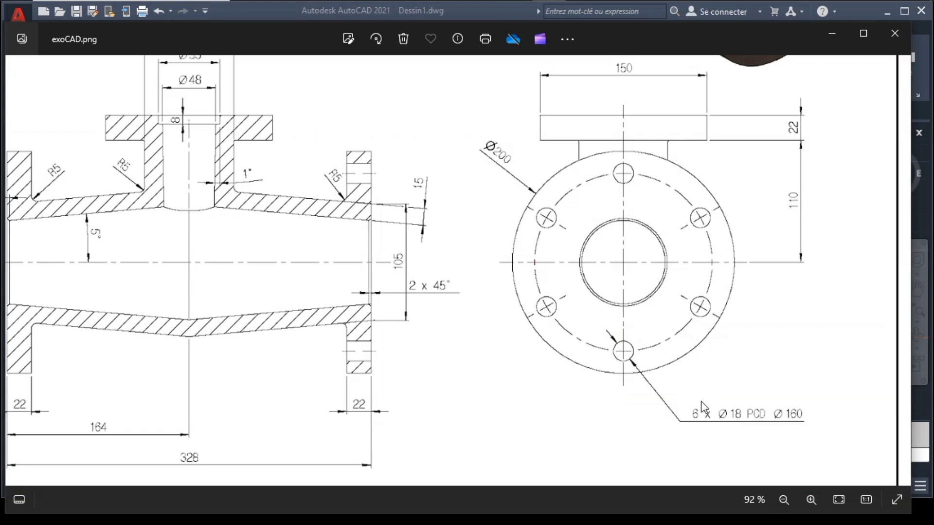
Zoom exoCAD.png to the flange end view showing six Ø18 holes on a Ø160 pitch circle
scroll(705, 408, "down", 3)
scroll(691, 450, "up", 3)
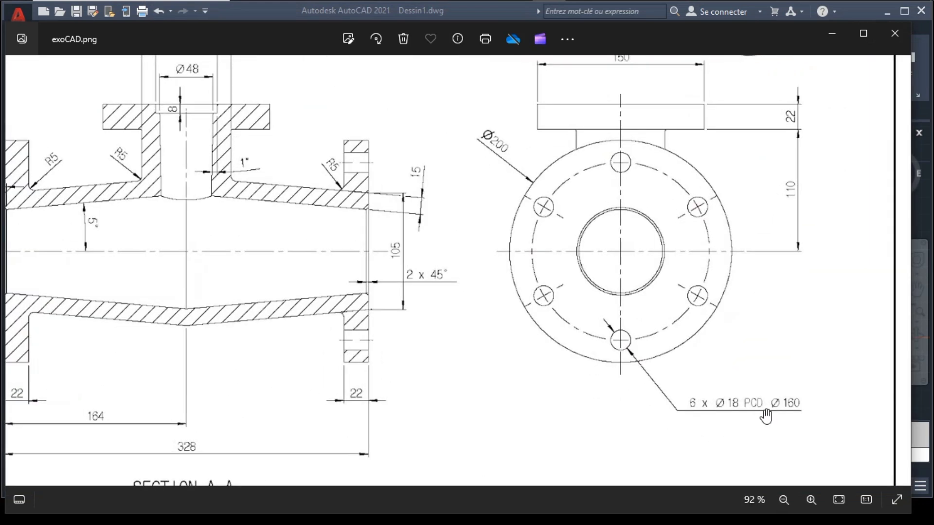
scroll(766, 416, "up", 1)
left_click_drag(769, 417, 655, 388)
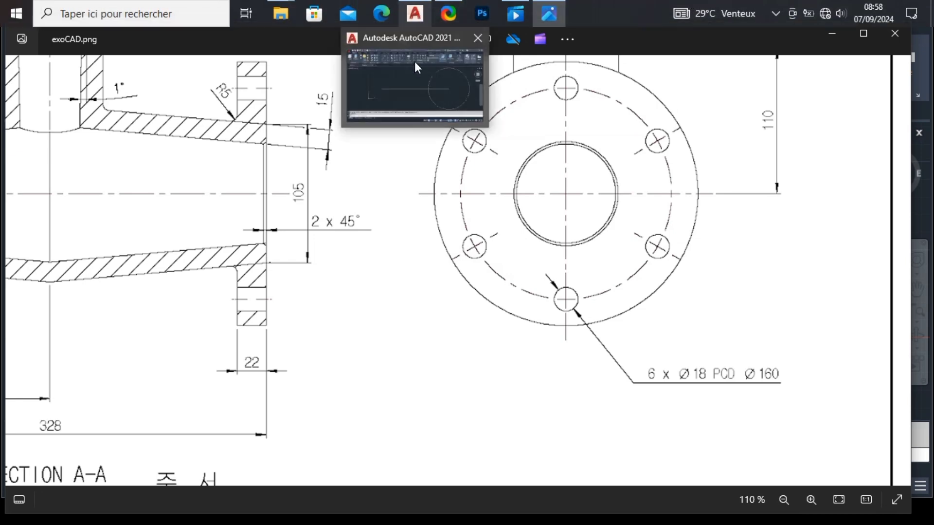
mouse_move(415, 13)
left_click(417, 65)
Draw a Ø160 bolt circle centred on the line's right end
left_click(281, 62)
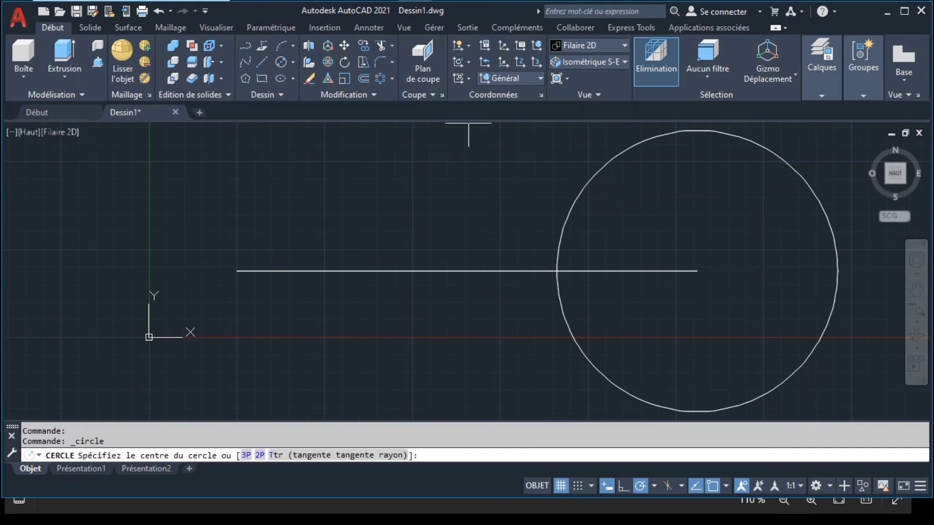
left_click(698, 271)
type("d")
key("Return")
type("160")
key("Return")
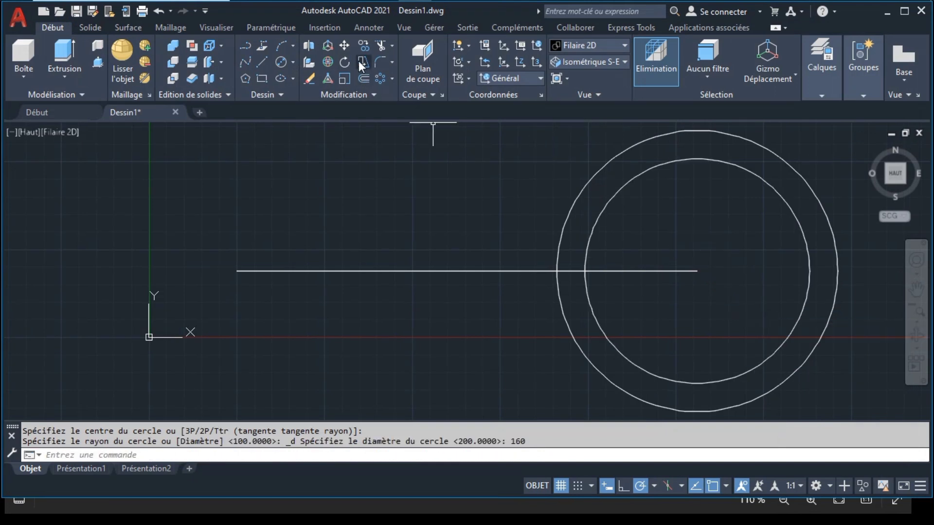
Add a Ø18 hole circle at the top quadrant of the Ø160 circle
left_click(283, 62)
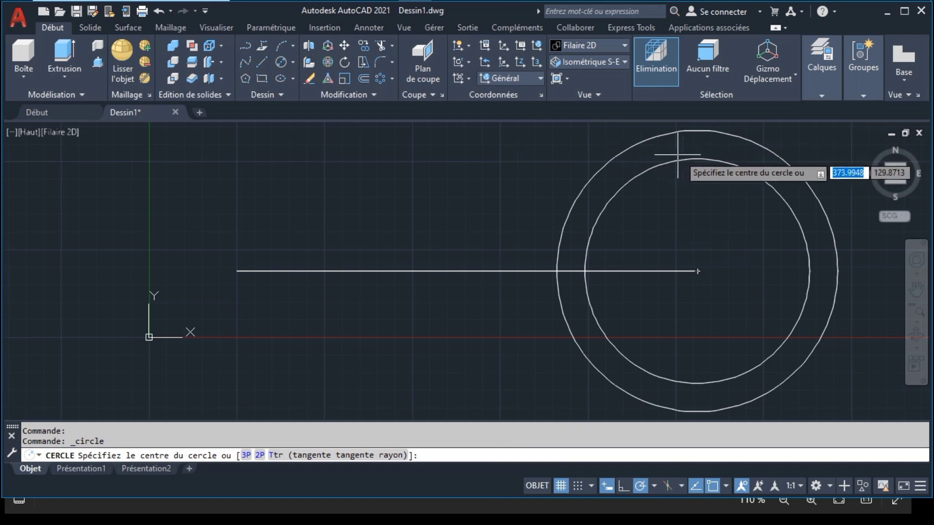
left_click(697, 158)
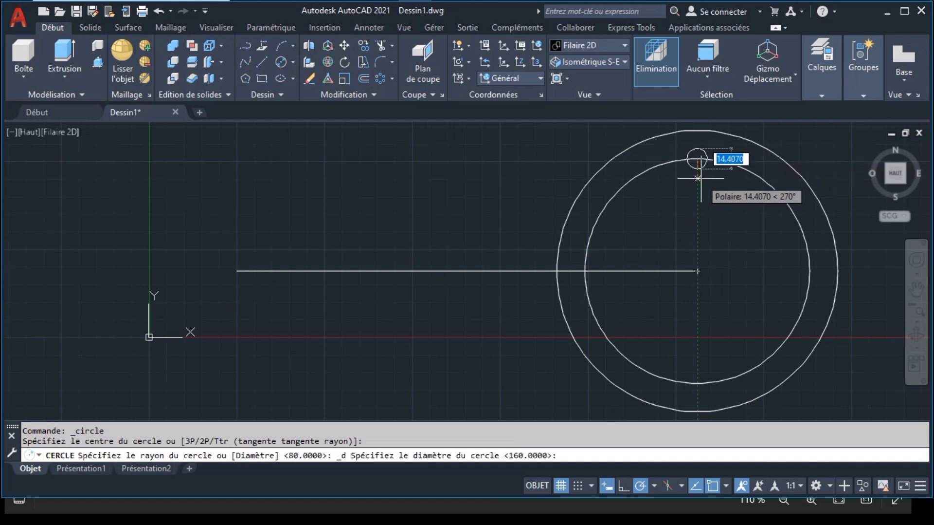
type("18")
key("Return")
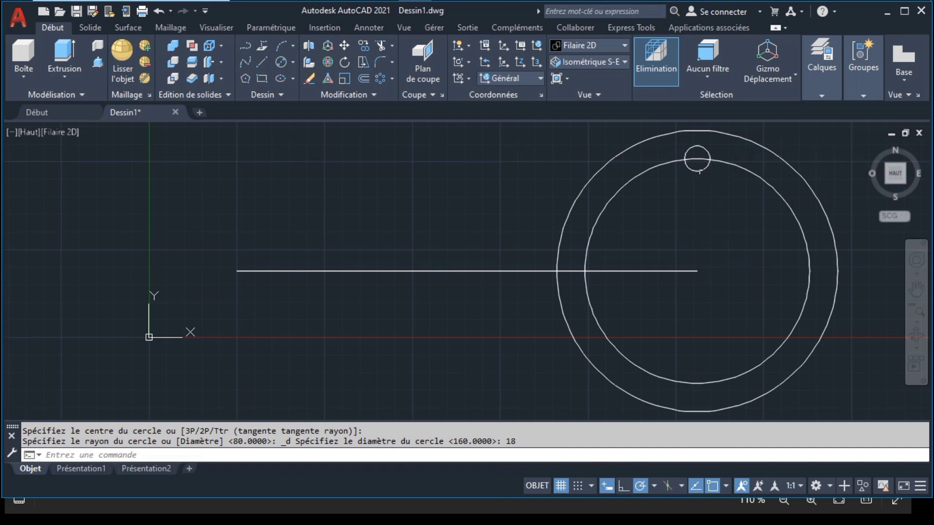
Polar-array the Ø18 hole into 6 items around the flange centre
left_click(698, 147)
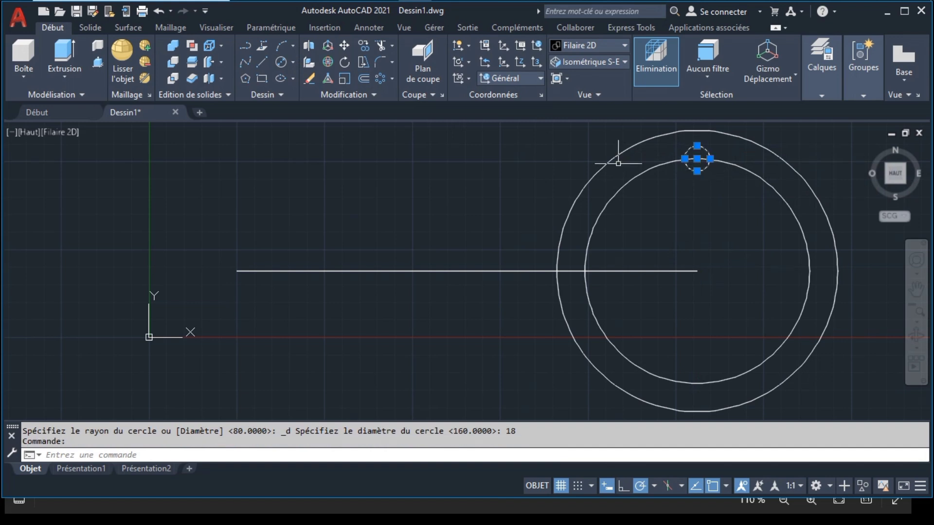
left_click(392, 78)
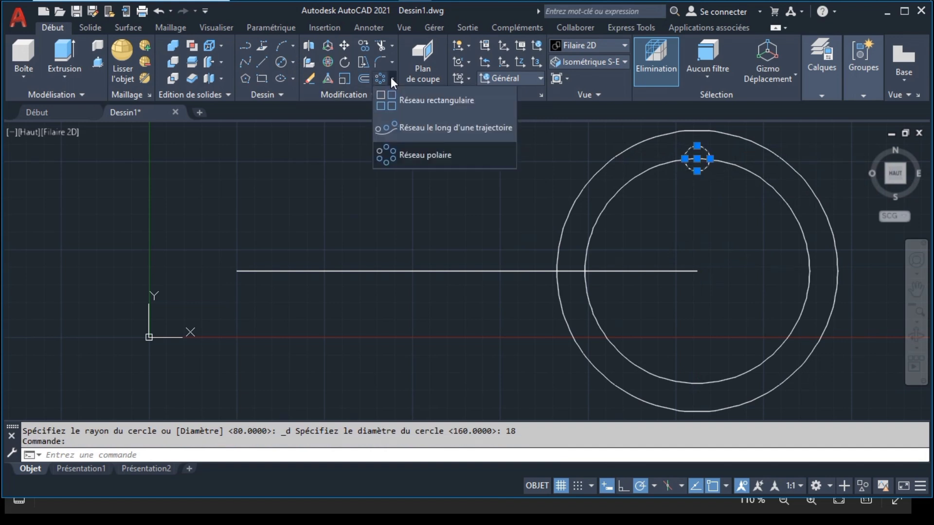
left_click(411, 152)
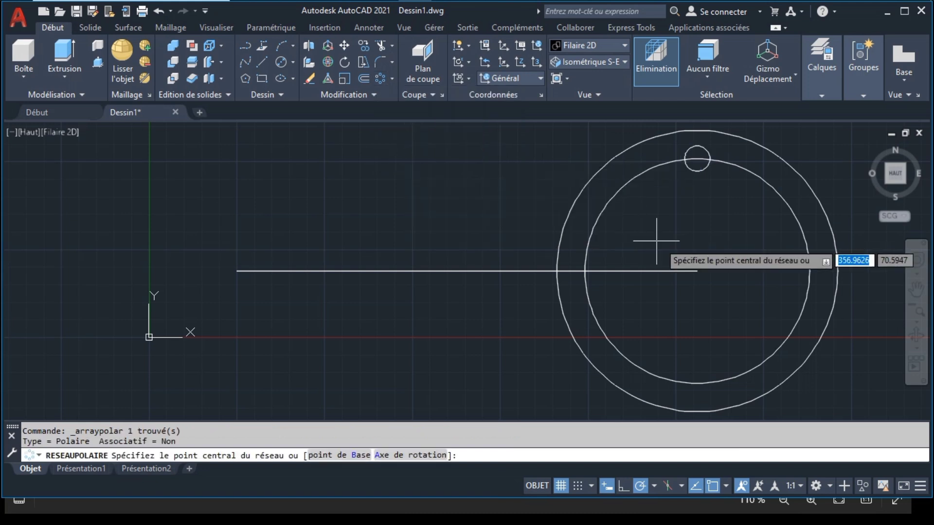
left_click(698, 270)
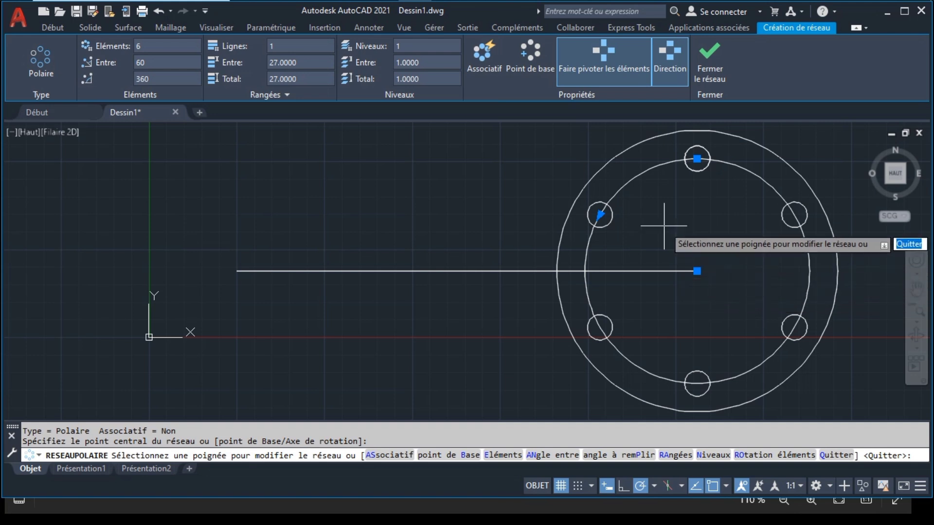
key("Return")
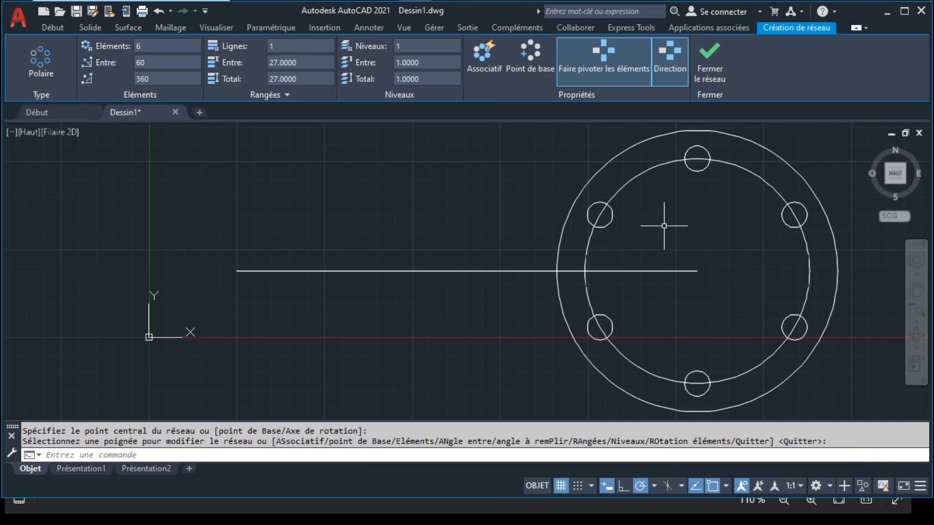
Copy the Ø200 and Ø160 circles from the right flange centre to the line's left end
left_click(571, 205)
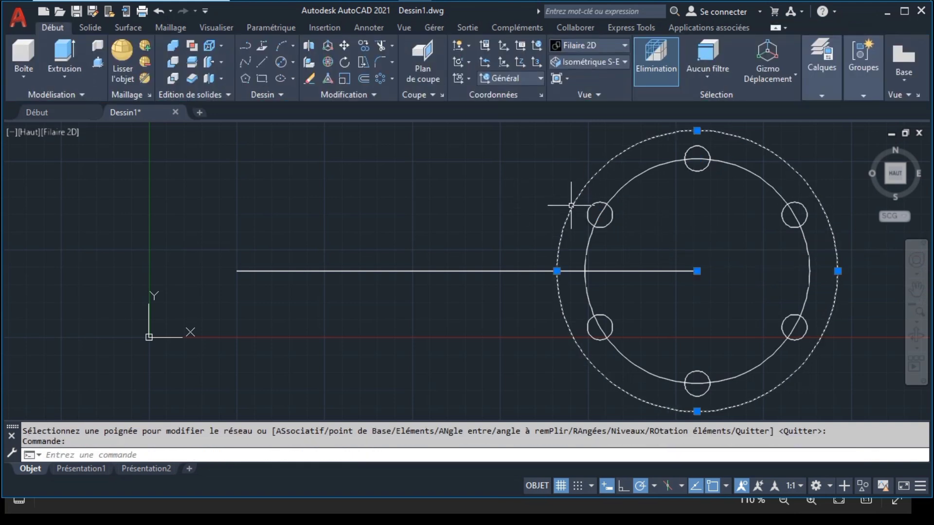
left_click(585, 237)
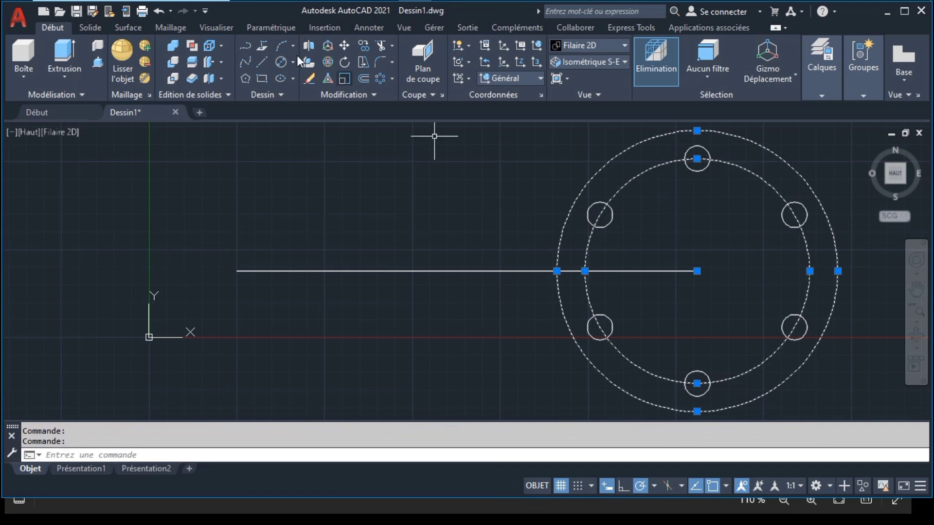
left_click(363, 45)
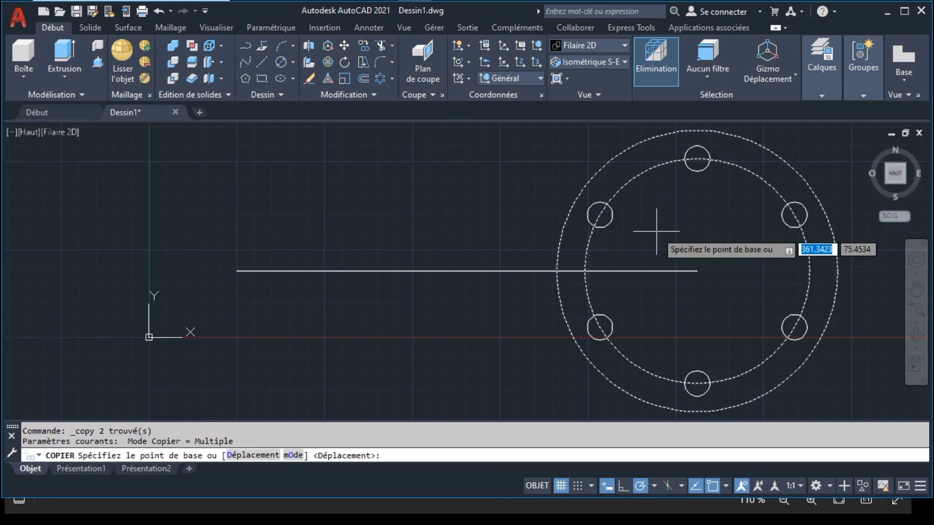
left_click(698, 270)
left_click(237, 270)
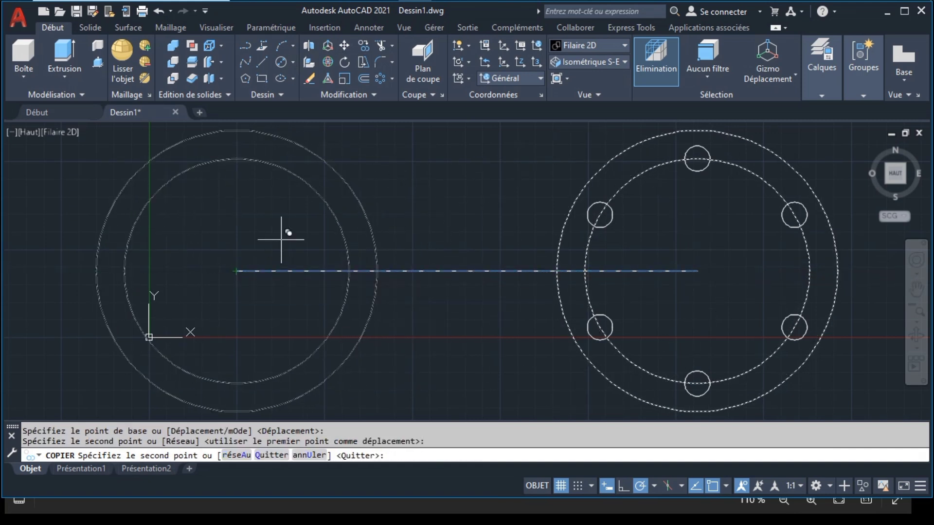
key("Escape")
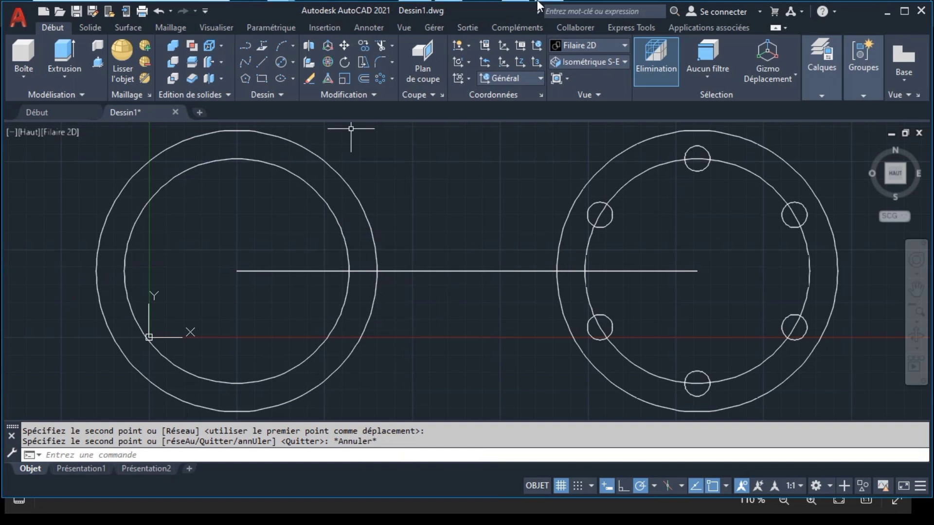
left_click(550, 6)
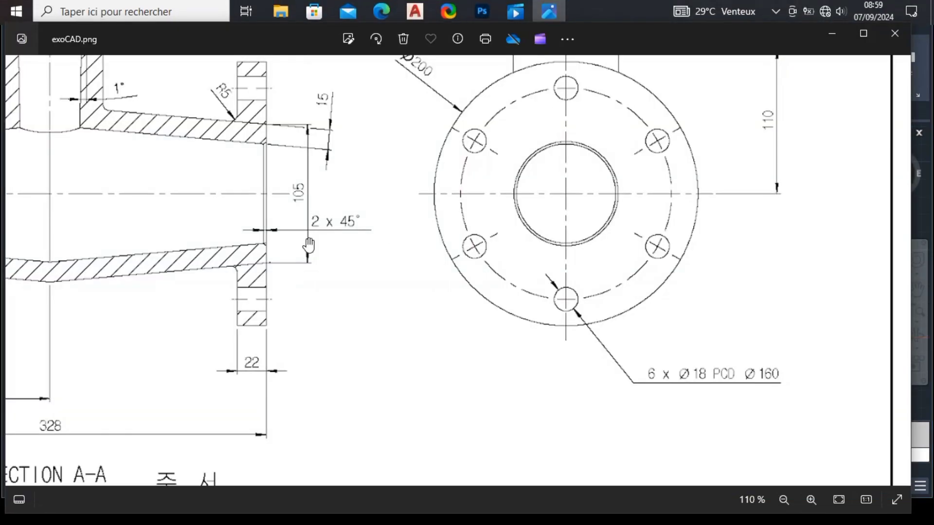
Pan exoCAD.png to the other flange view: six Ø14 holes on Ø160 PCD, offset 45°
left_click_drag(309, 250, 385, 288)
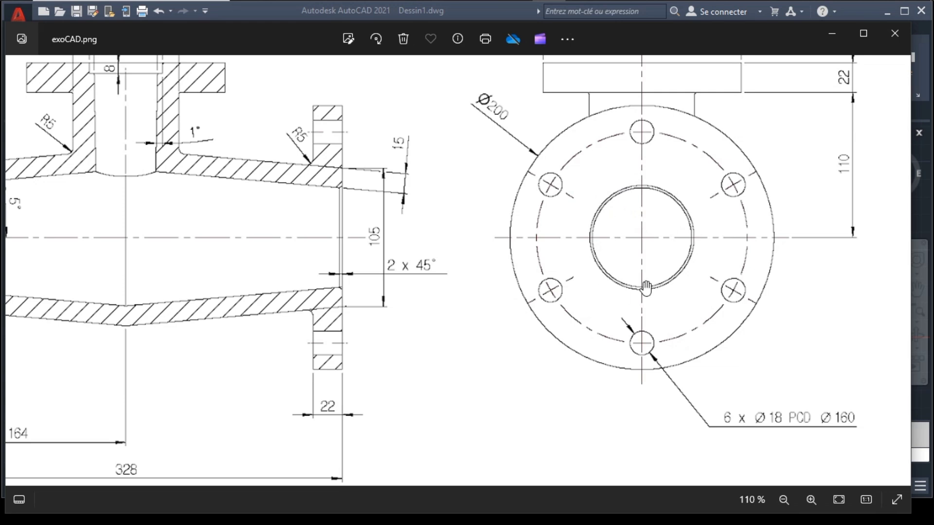
scroll(320, 288, "left", 10)
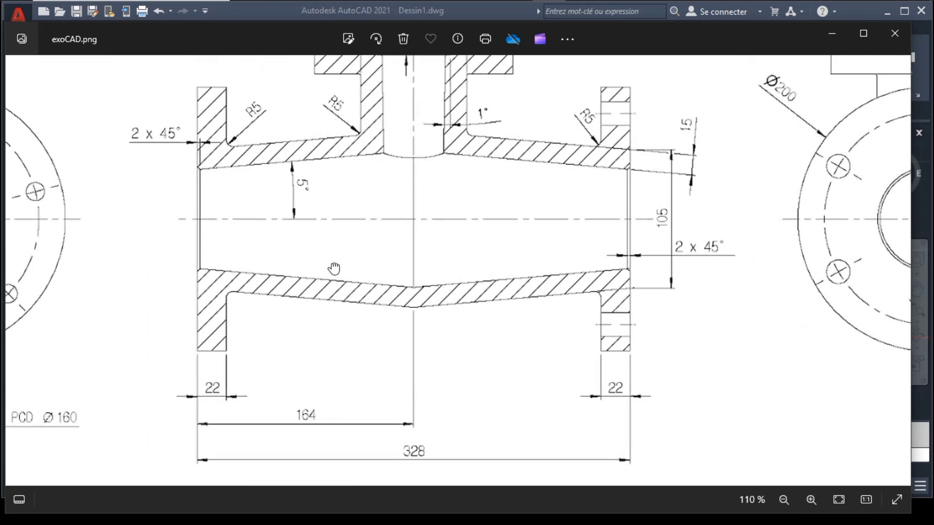
scroll(191, 268, "left", 3)
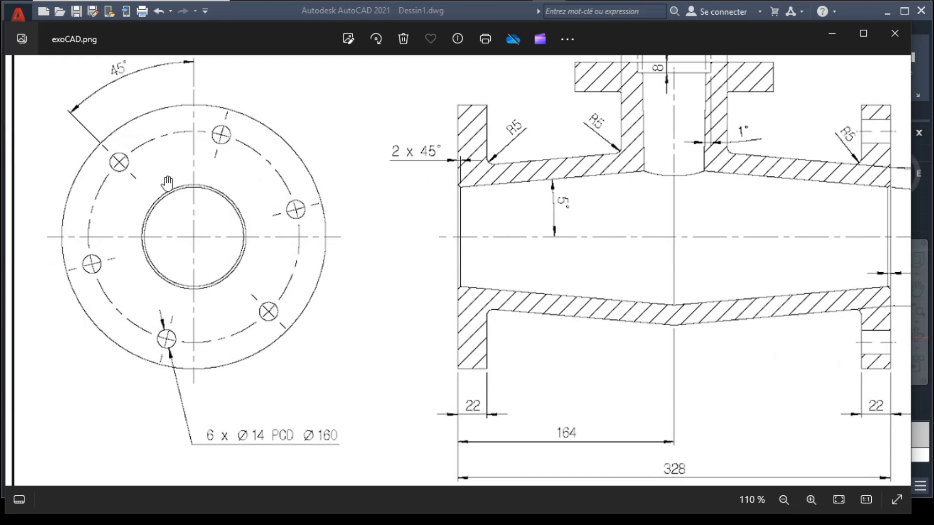
scroll(177, 315, "up", 1)
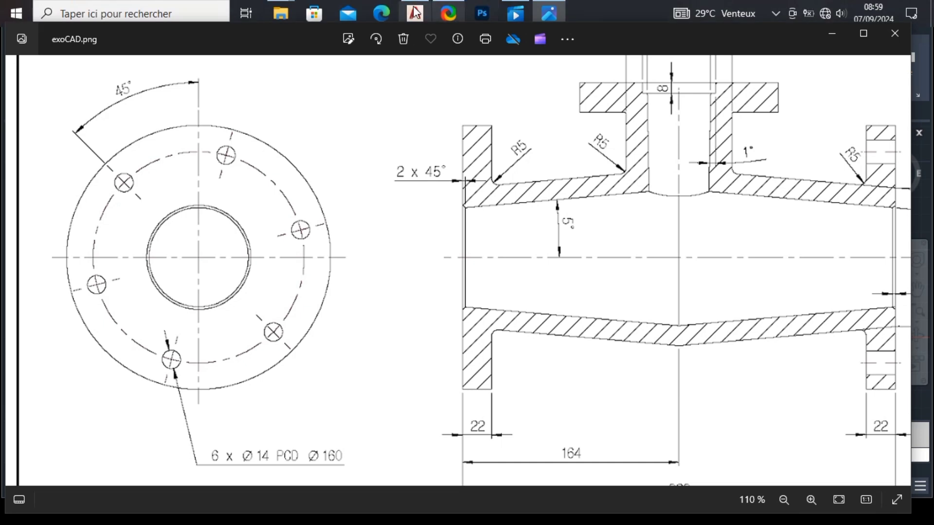
Place a Ø14 hole on the left Ø160 circle, rotated 45° about the flange centre
left_click(412, 13)
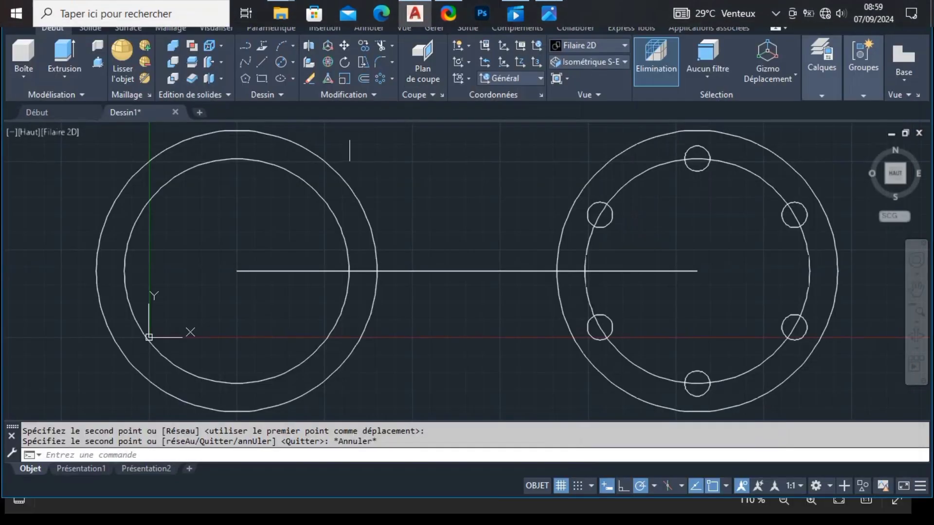
left_click(281, 62)
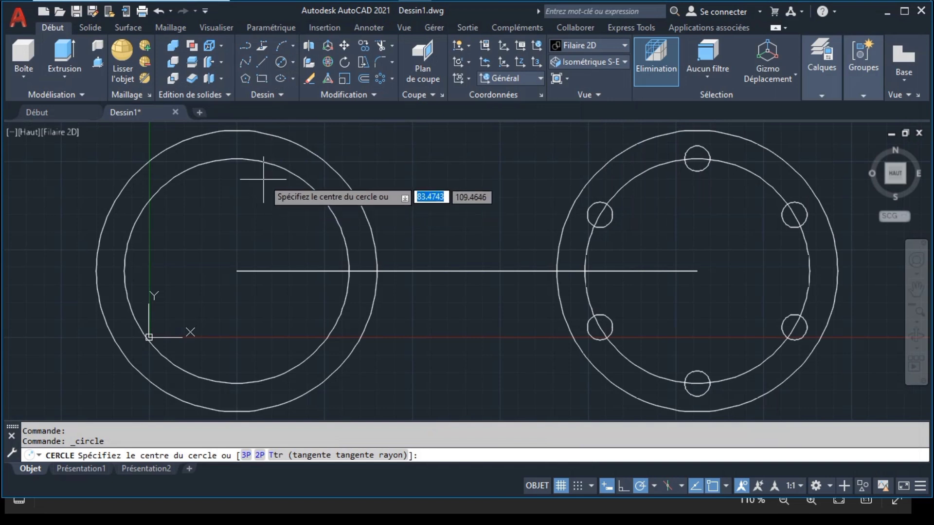
left_click(237, 159)
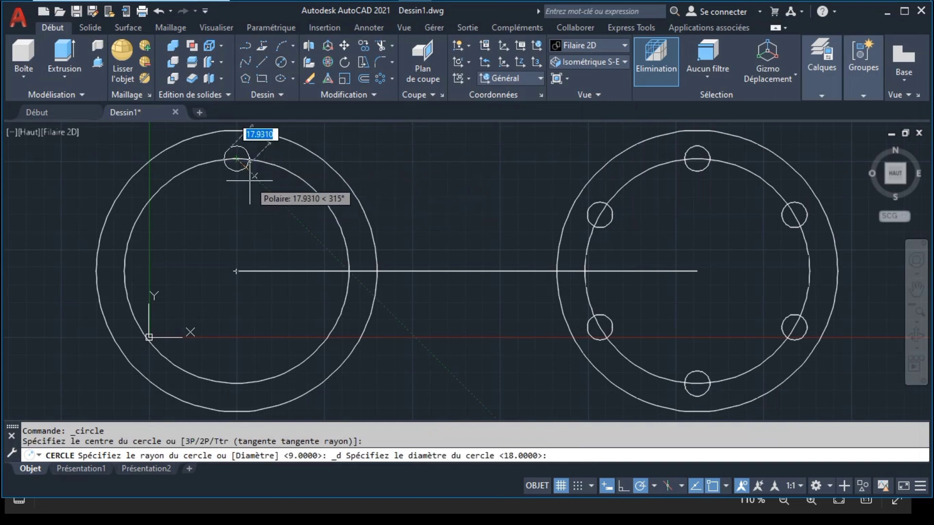
type("14")
key("Return")
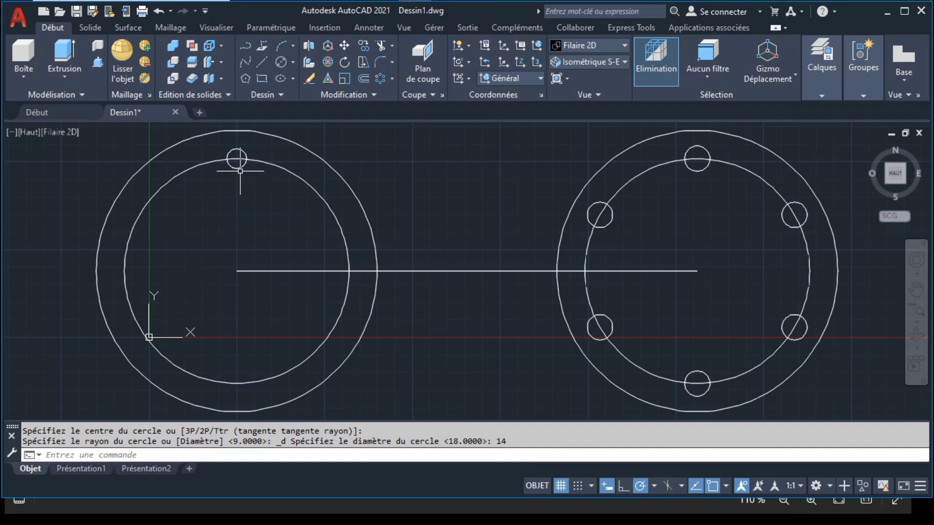
left_click(240, 168)
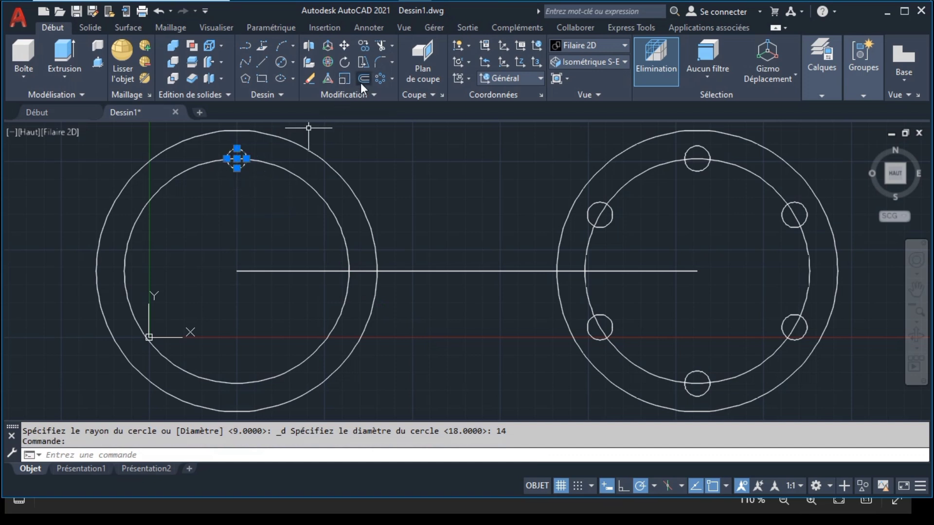
left_click(345, 60)
left_click(238, 271)
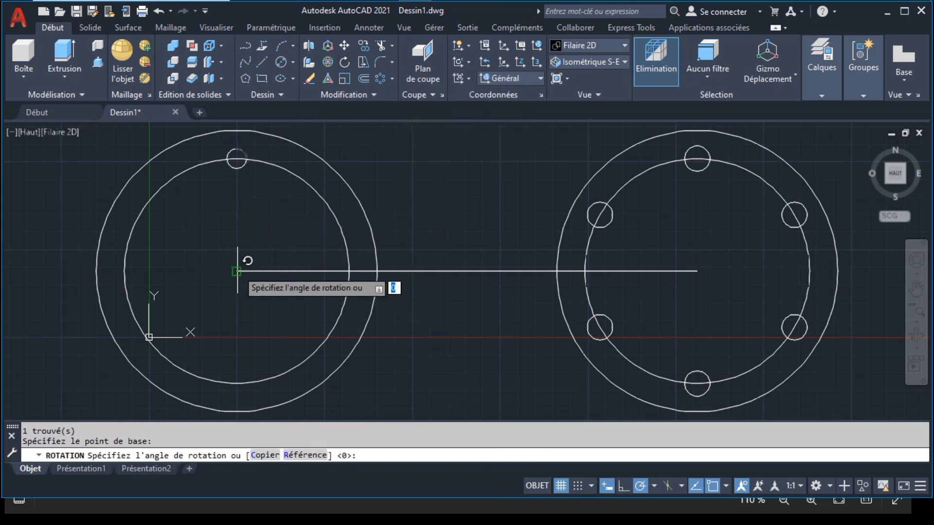
left_click(275, 239)
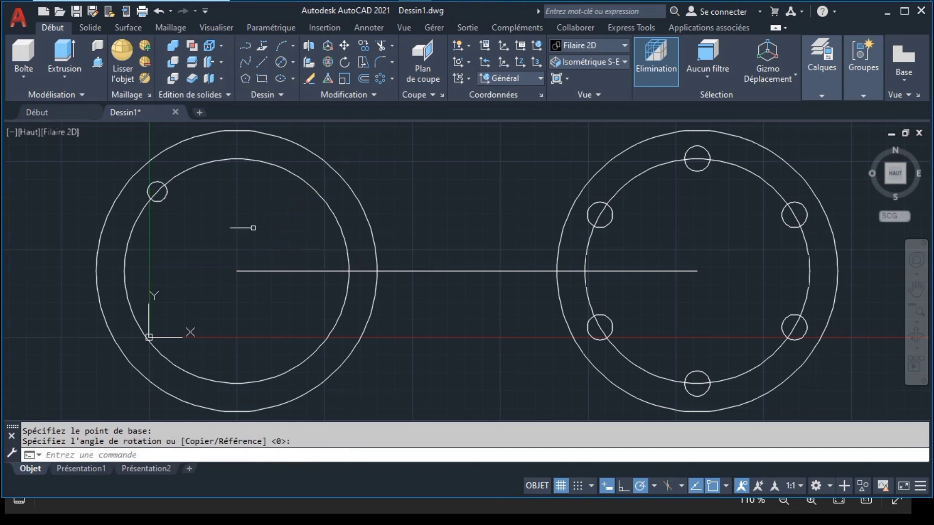
Polar-array the Ø14 hole into 6 items around the left ring's centre
left_click(165, 195)
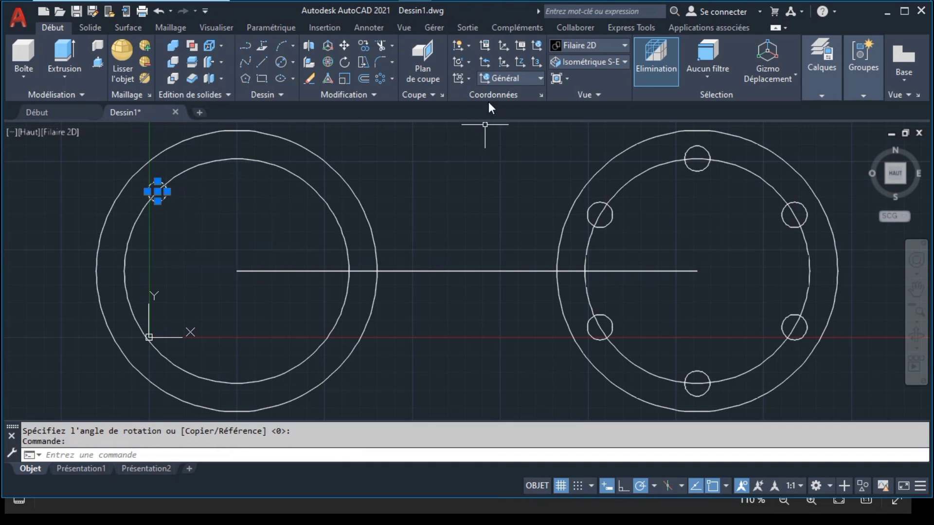
left_click(381, 77)
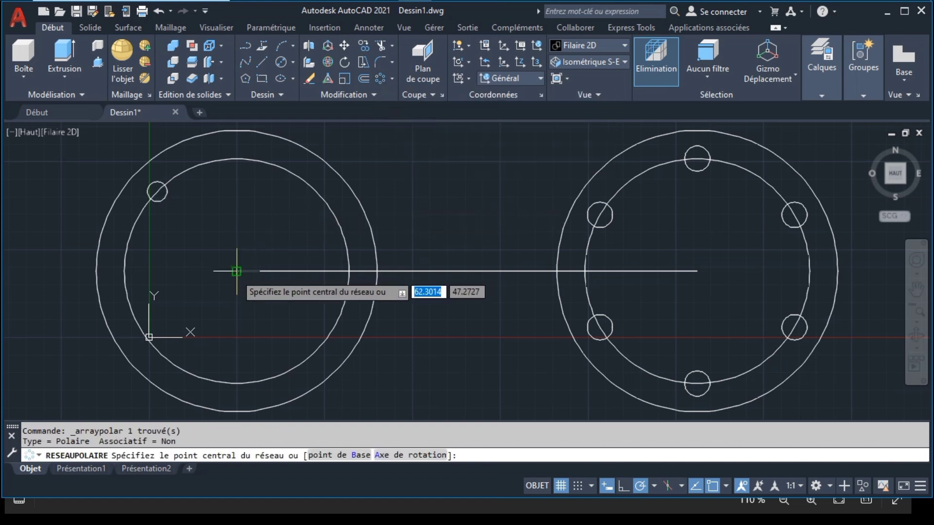
left_click(238, 269)
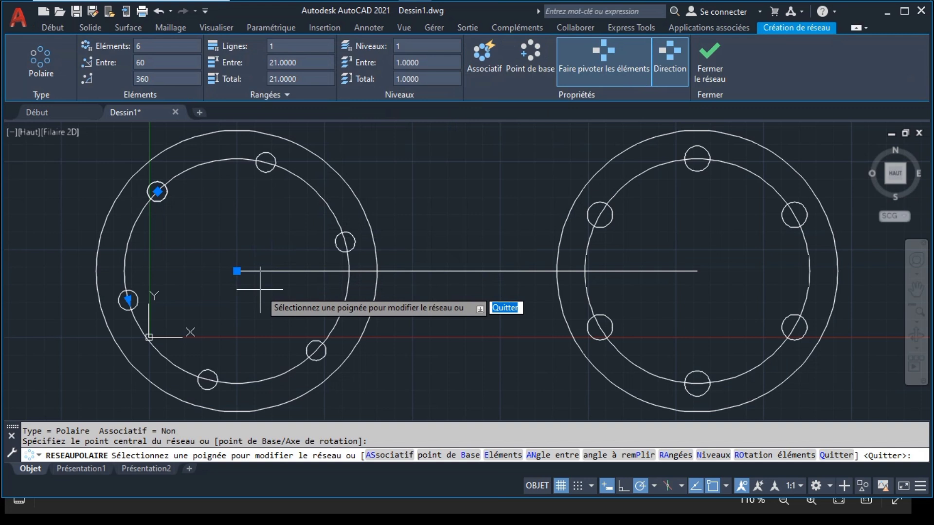
key("Return")
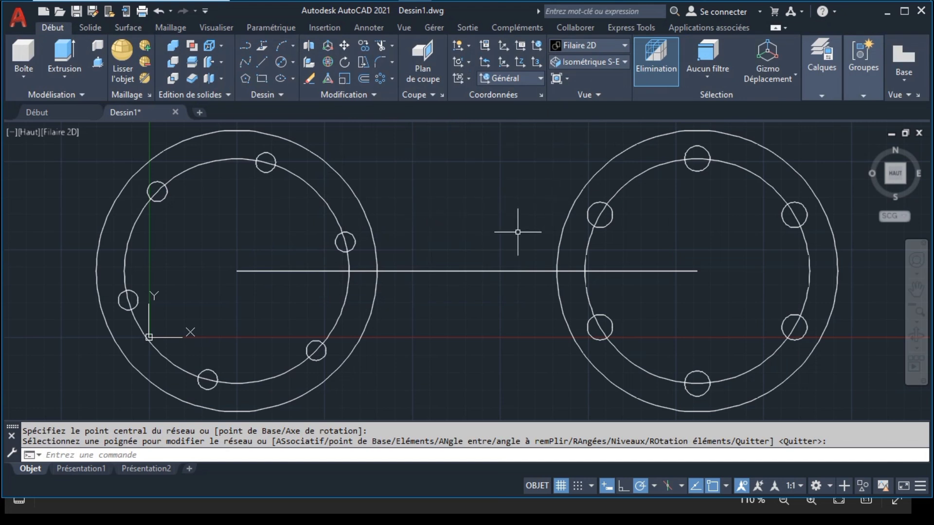
Window-select and move the left flange leftward, then undo that move
scroll(518, 231, "down", 2)
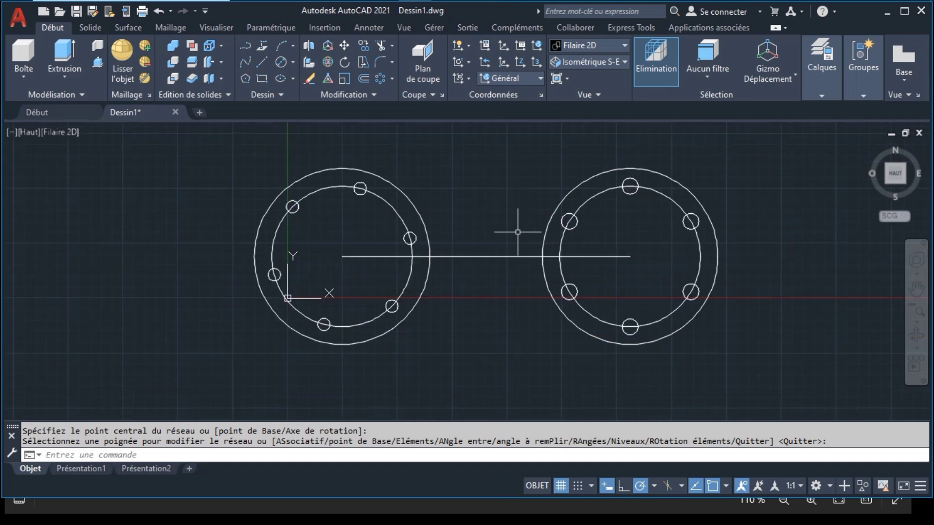
left_click(250, 157)
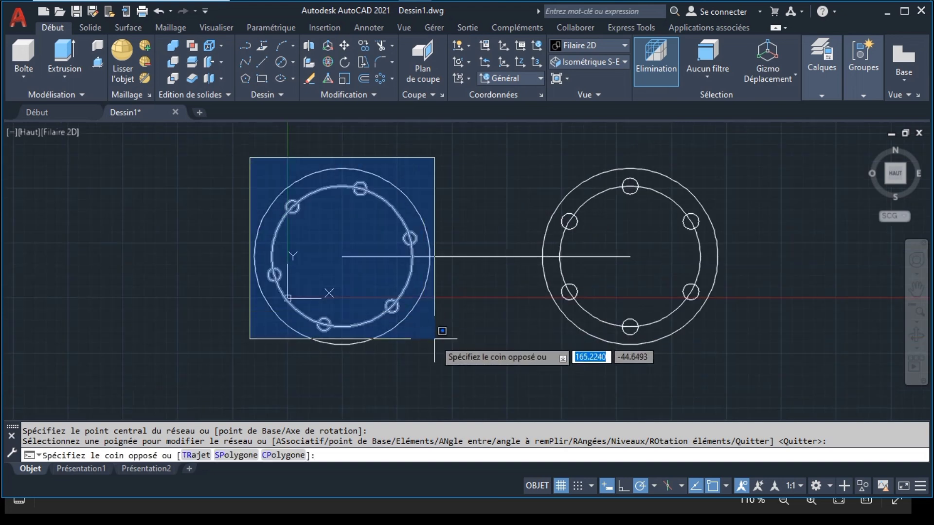
left_click(437, 334)
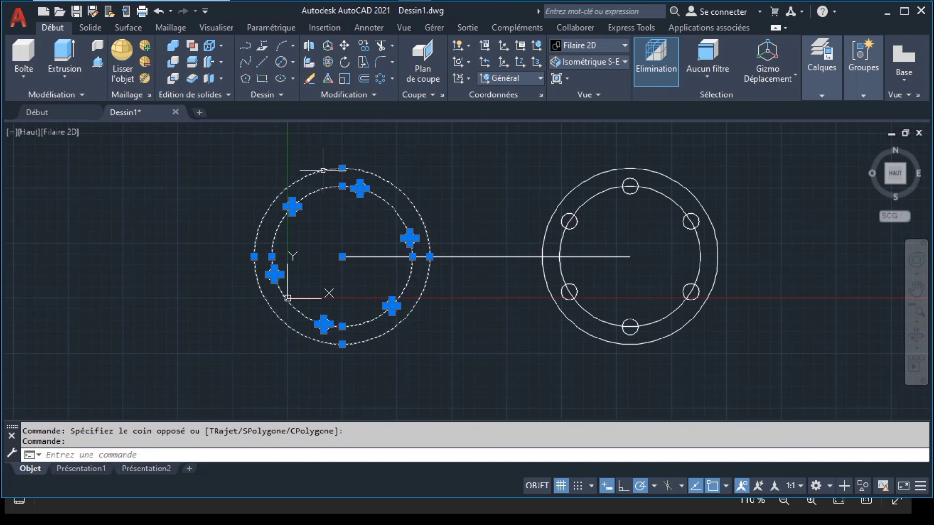
left_click(344, 45)
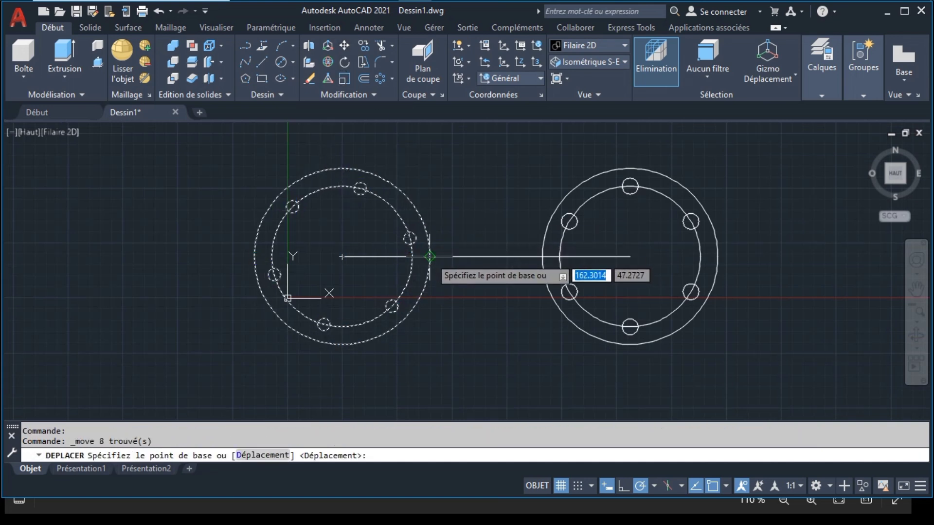
left_click(430, 257)
left_click(343, 257)
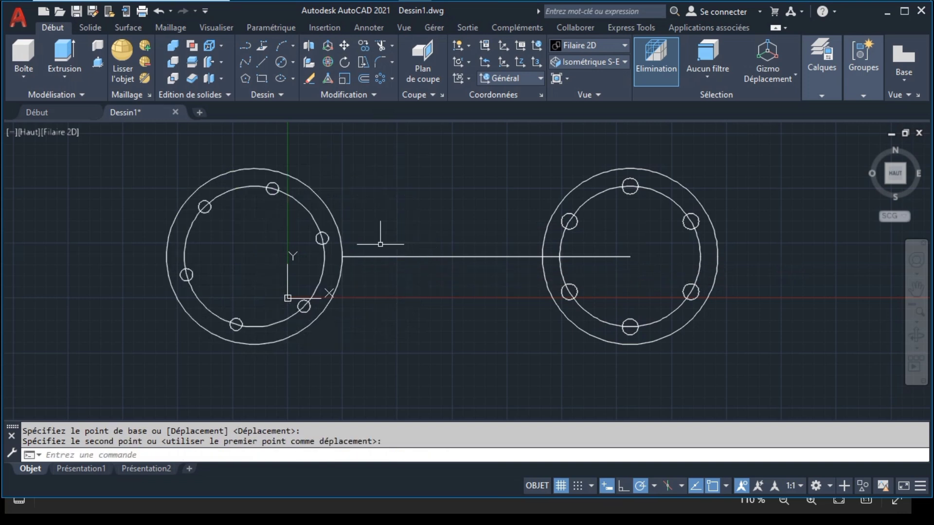
left_click(527, 155)
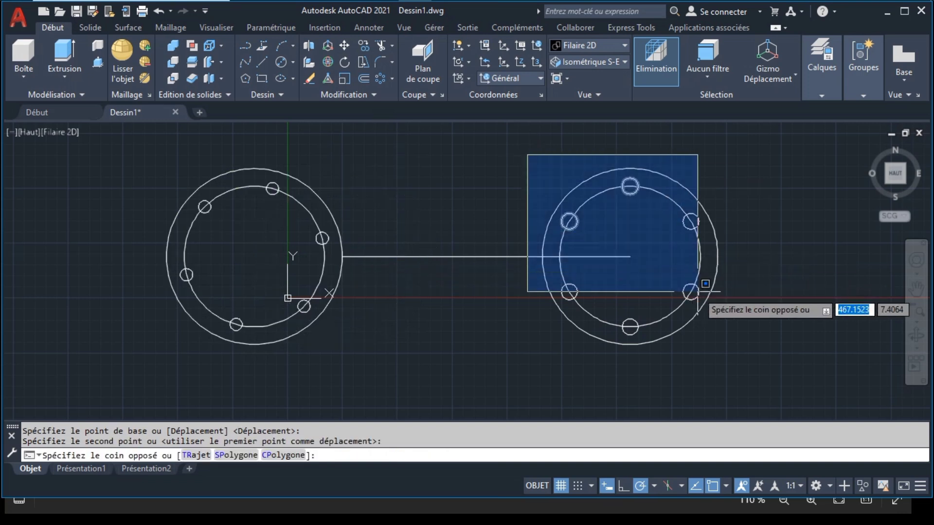
key("Escape")
key("ctrl+z")
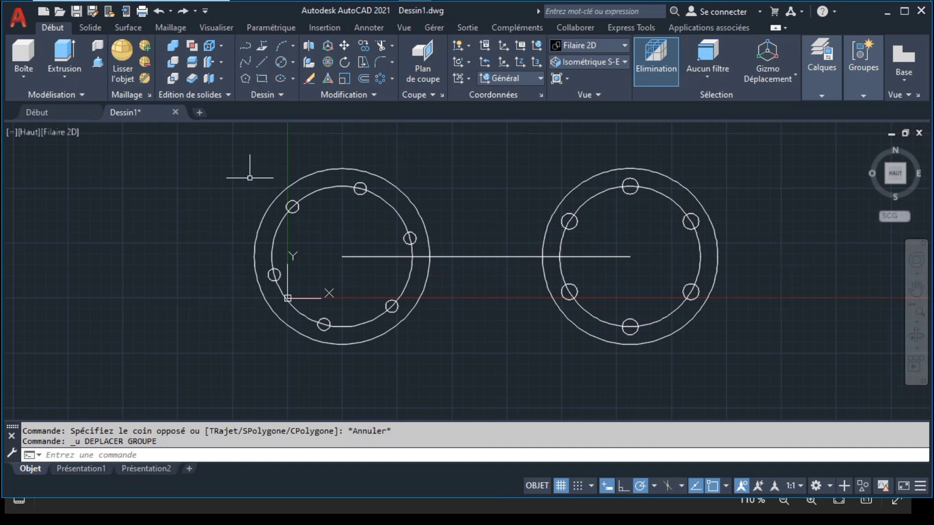
Re-select the left flange and move it further left of the axis line
left_click(236, 171)
left_click(455, 346)
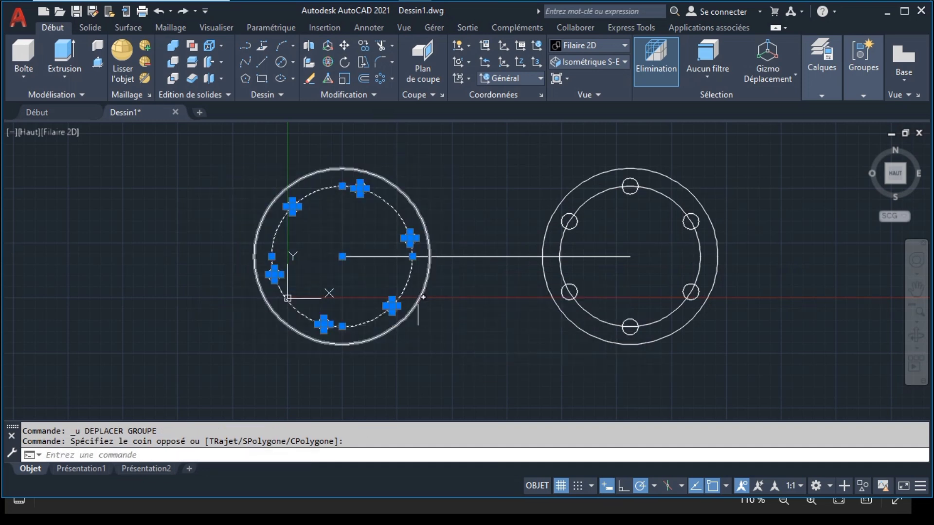
left_click(344, 45)
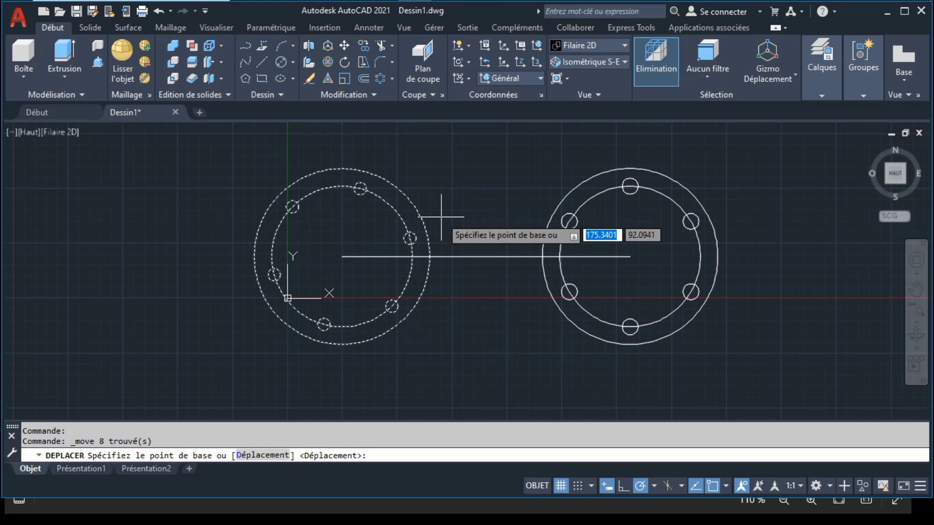
left_click(430, 256)
left_click(255, 256)
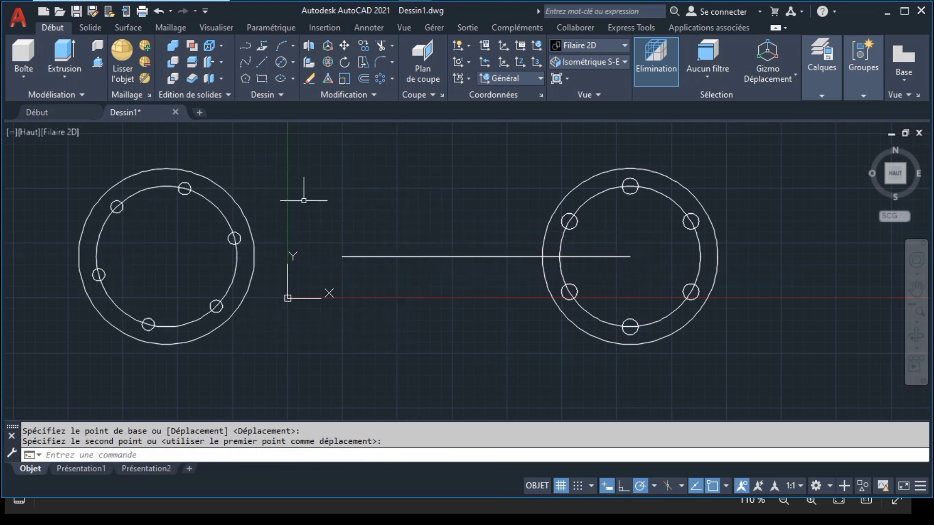
Move the right flange and its holes 100 units further right
left_click(499, 166)
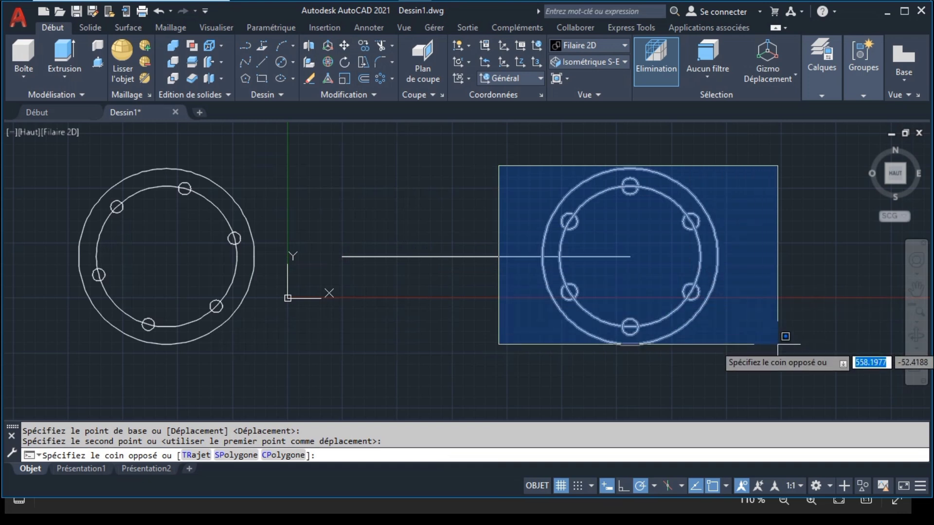
left_click(777, 344)
key("space")
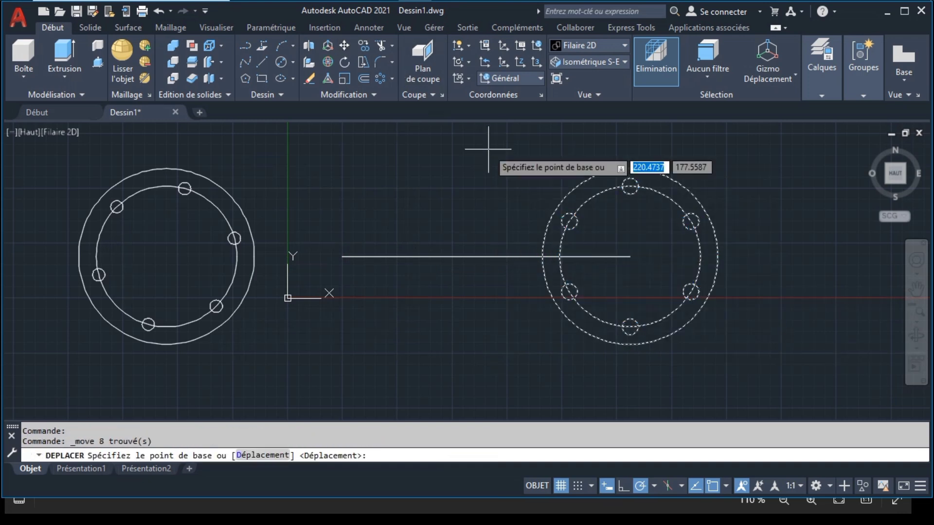
left_click(542, 256)
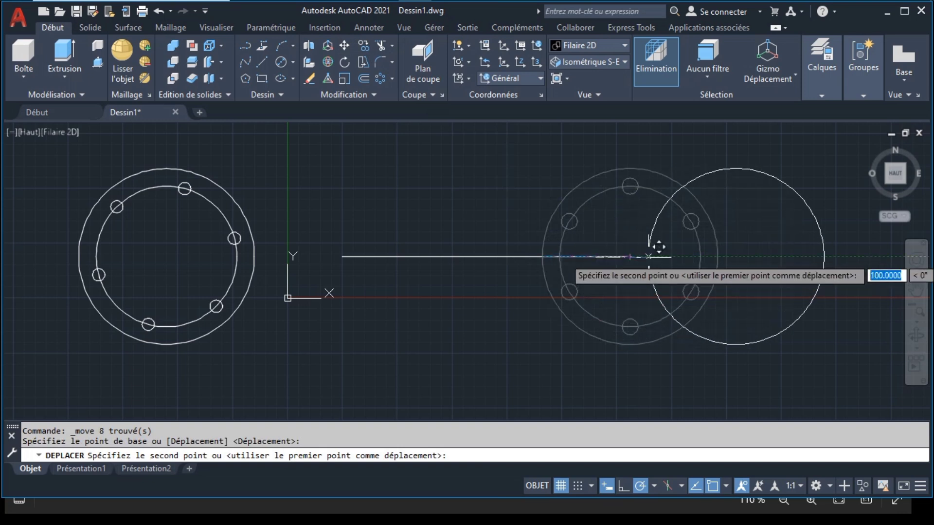
left_click(718, 257)
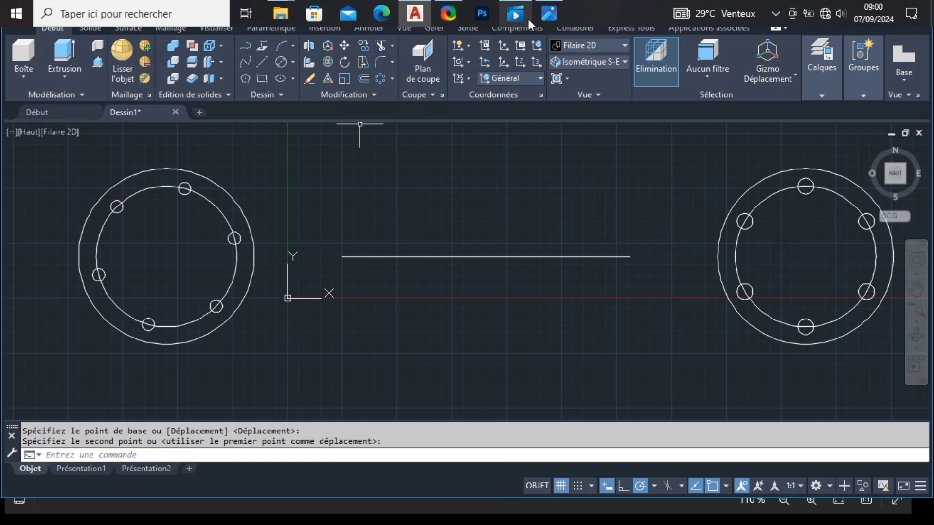
left_click(542, 17)
left_click_drag(436, 269, 222, 271)
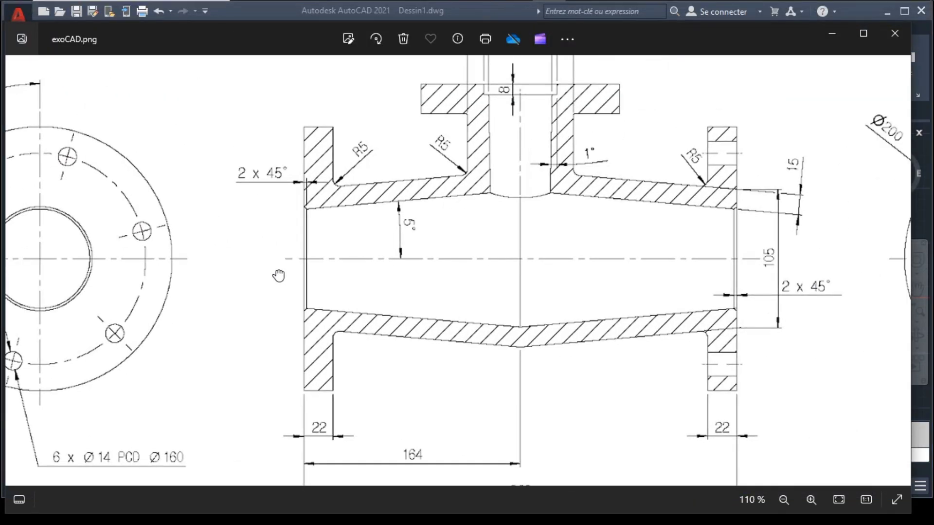
scroll(341, 271, "down", 3)
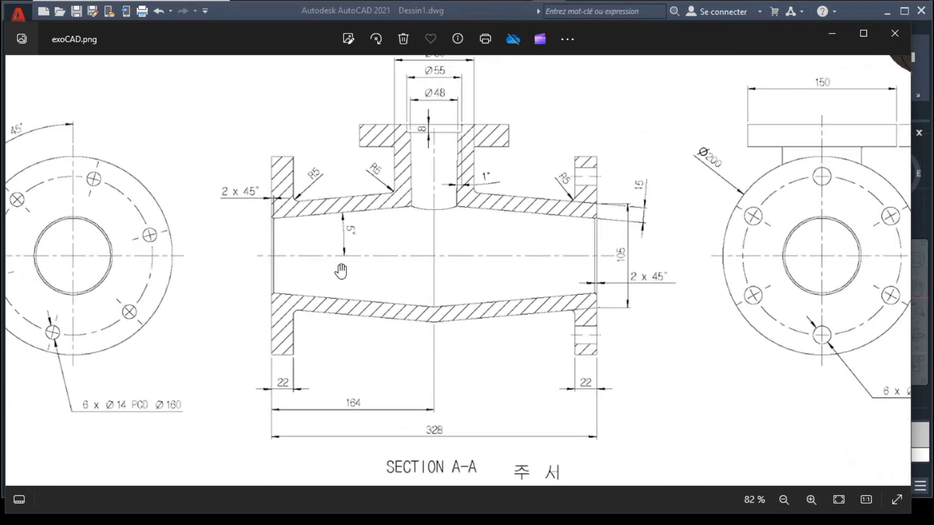
left_click_drag(484, 173, 484, 182)
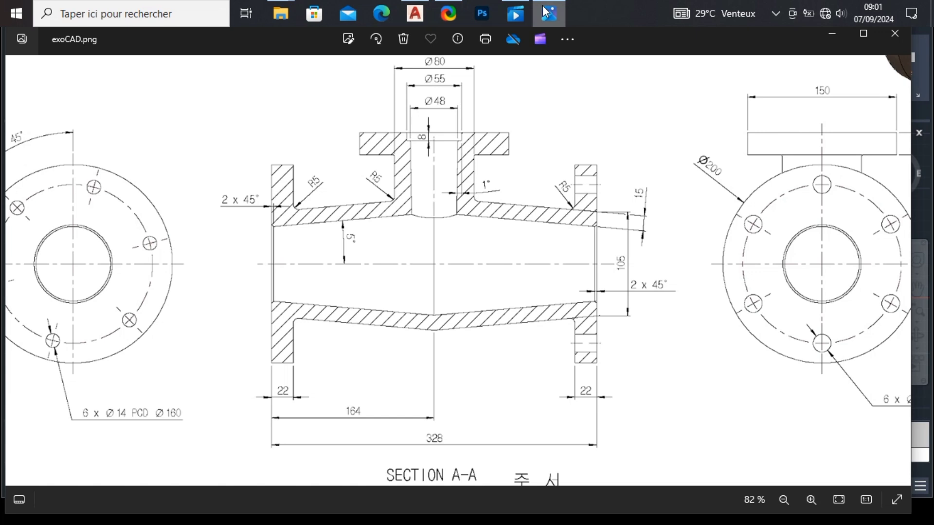
Draw a Ø105 circle centred on the axis line's right end
left_click(415, 13)
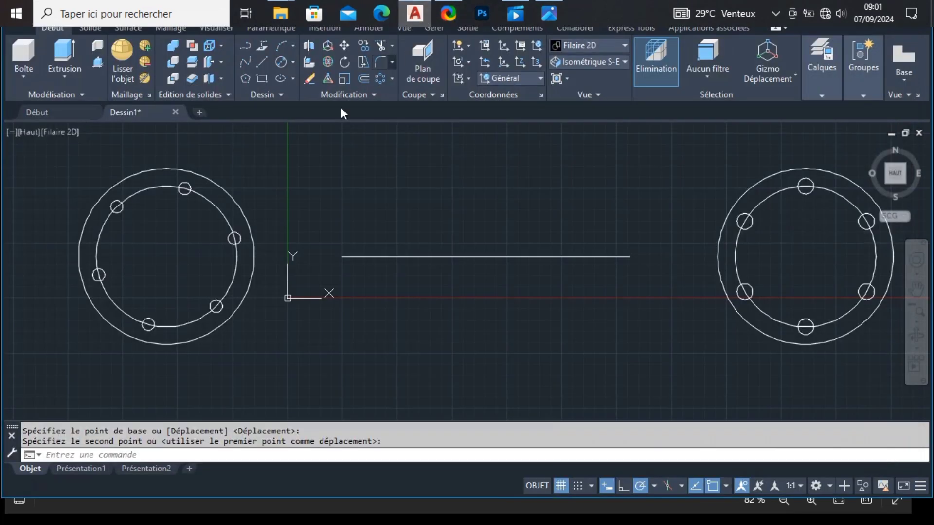
left_click(280, 62)
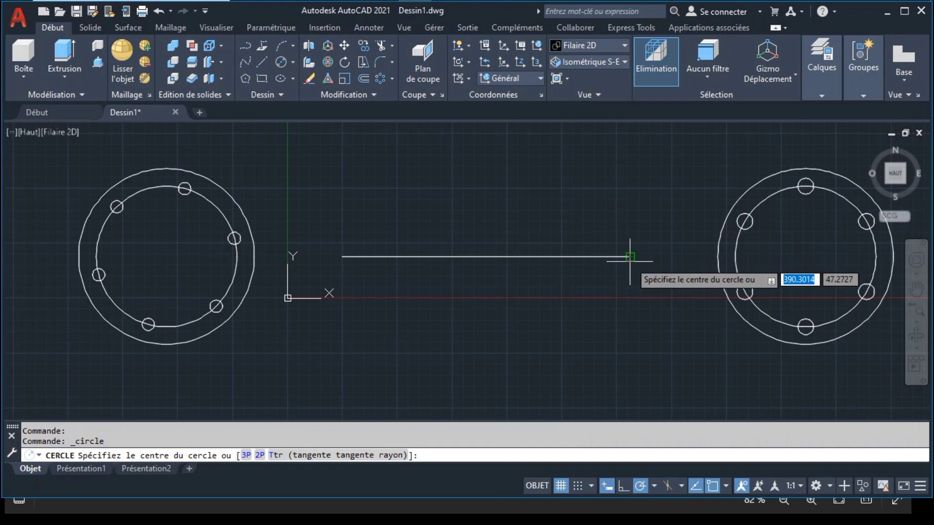
left_click(630, 256)
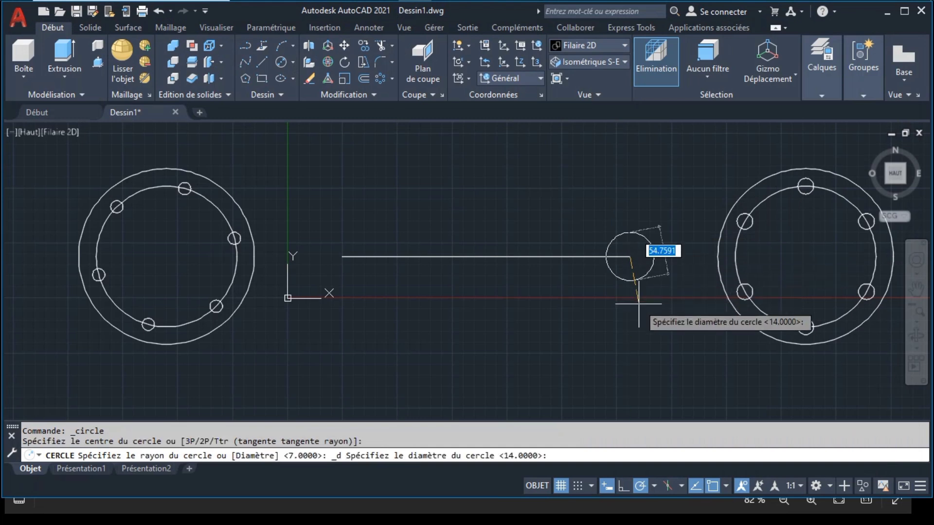
type("105")
key("Return")
mouse_move(531, 4)
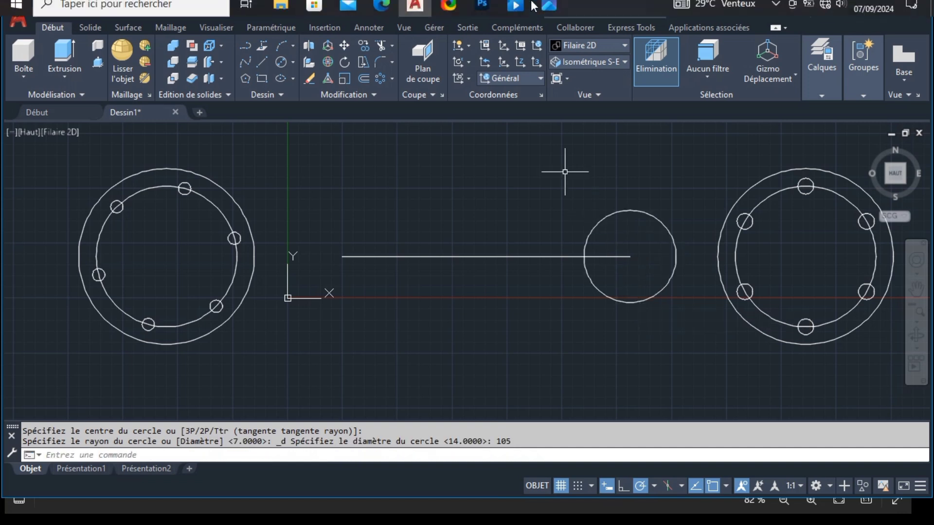
key("alt+Tab")
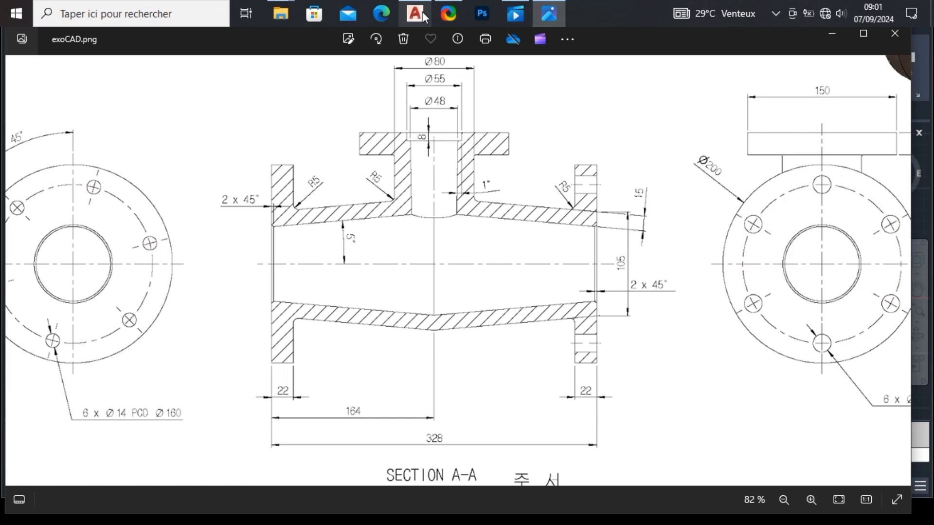
Draw a line sloping about 5° off the Ø105 circle's top, then a 15-unit segment dropping down
mouse_move(415, 13)
left_click(426, 14)
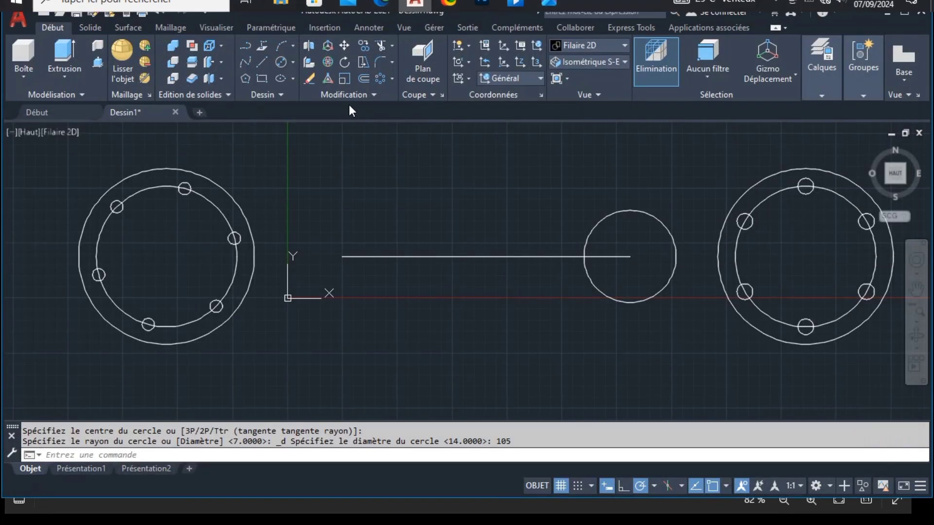
left_click(262, 61)
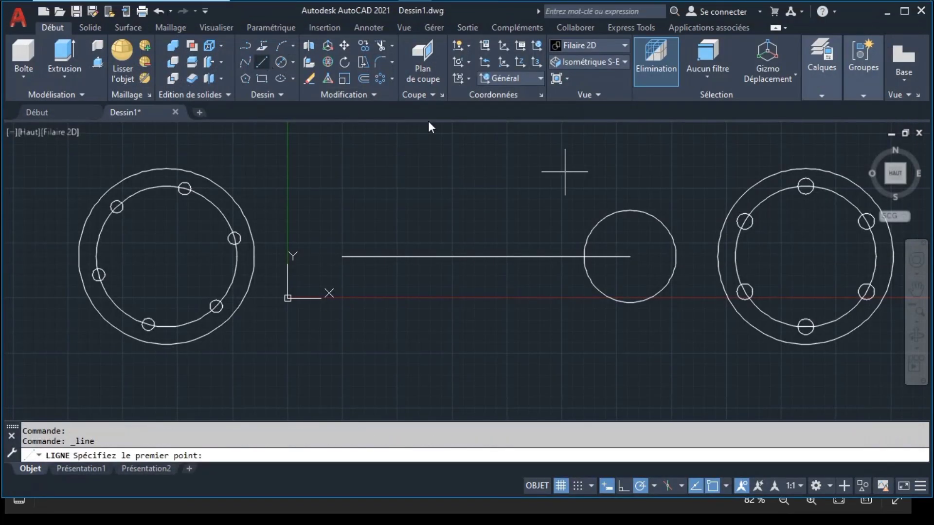
left_click(630, 211)
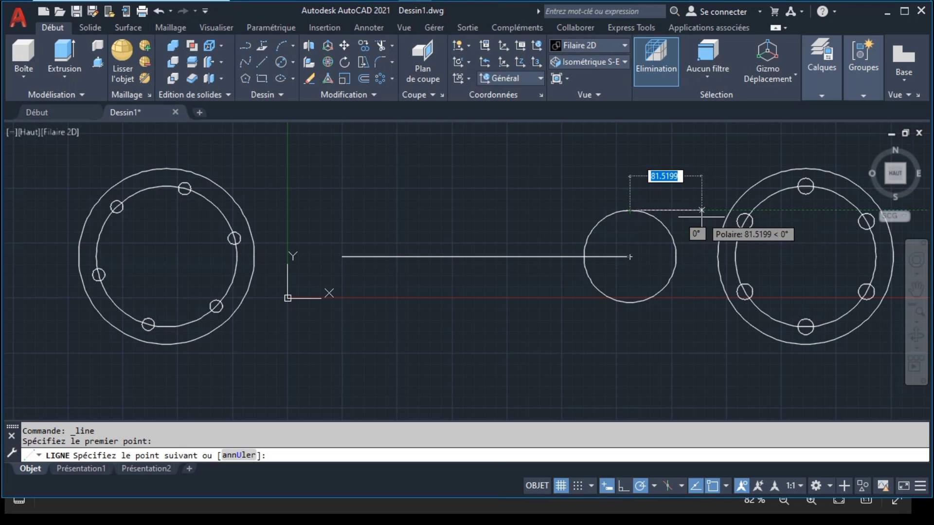
scroll(701, 216, "up", 2)
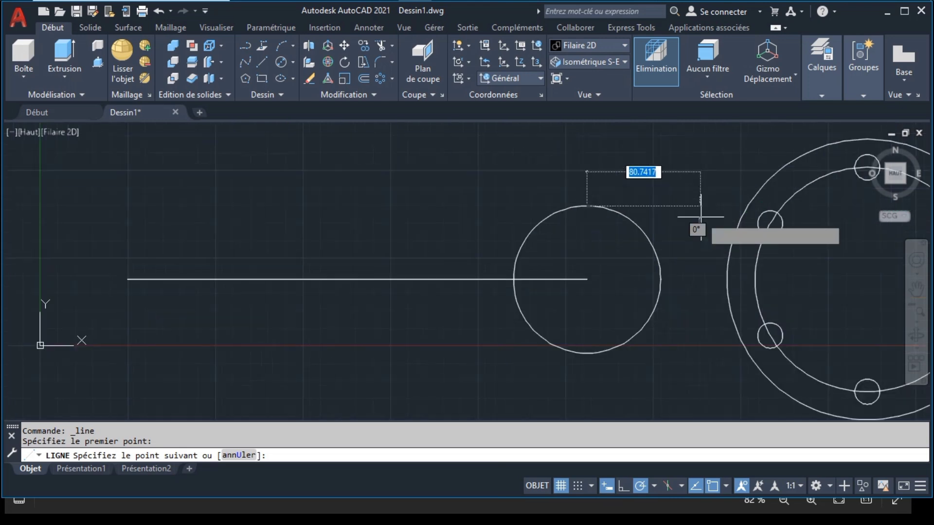
scroll(701, 216, "up", 2)
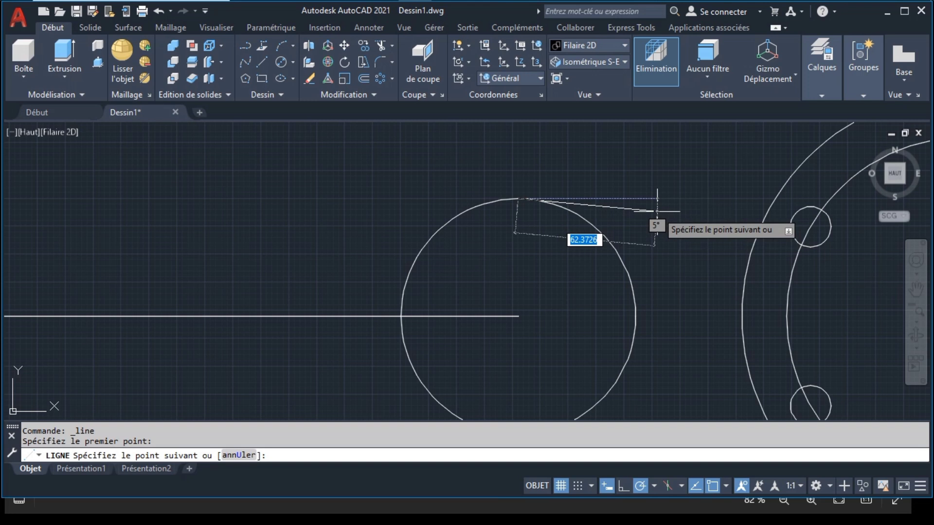
left_click(657, 210)
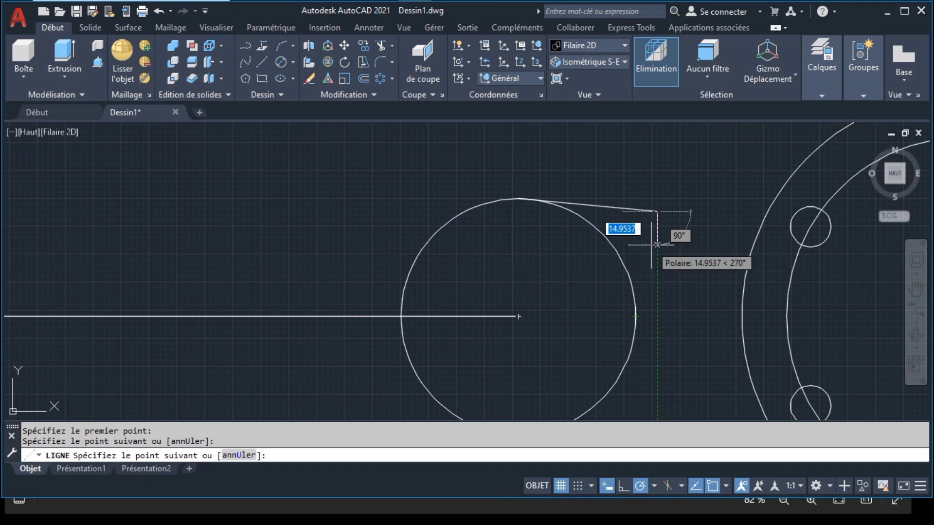
scroll(657, 244, "up", 2)
scroll(652, 244, "up", 2)
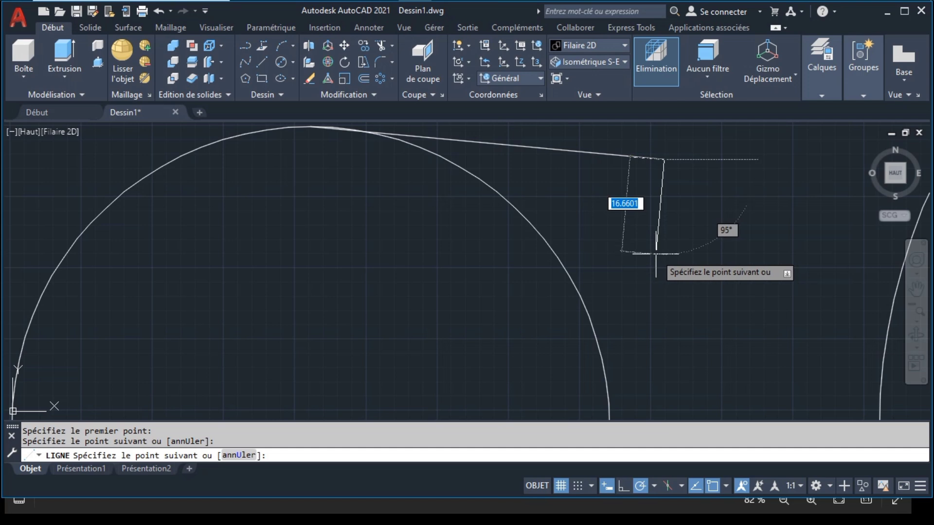
type("5")
key("Return")
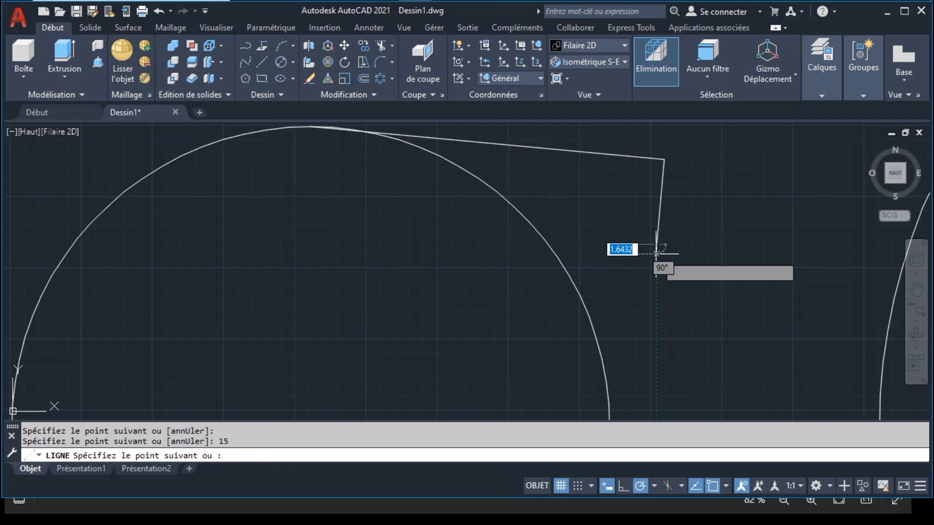
key("Return")
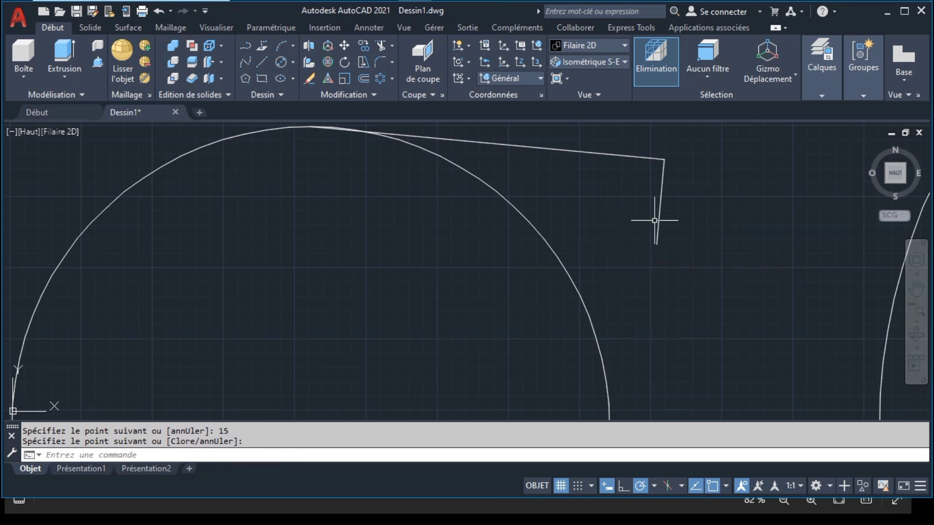
mouse_move(659, 218)
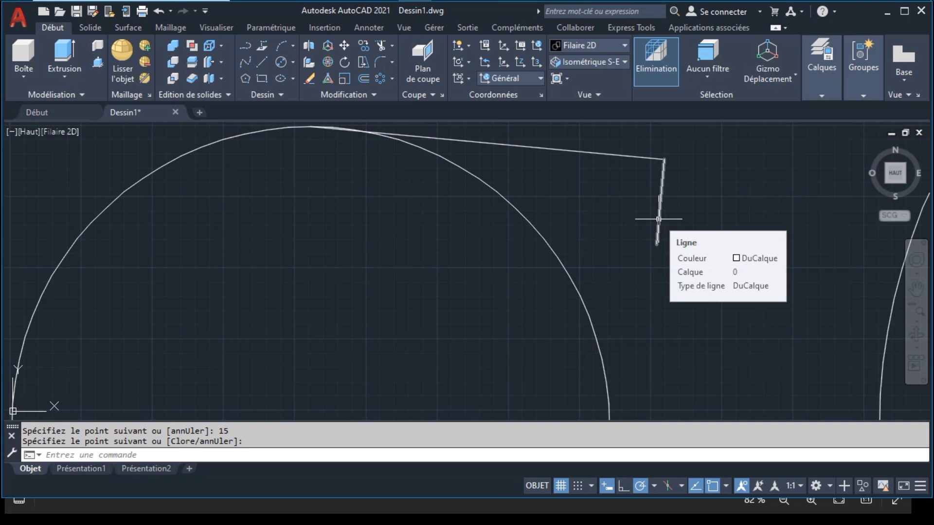
Move the 15-unit line so its top end sits on the circle's top point
left_click(659, 218)
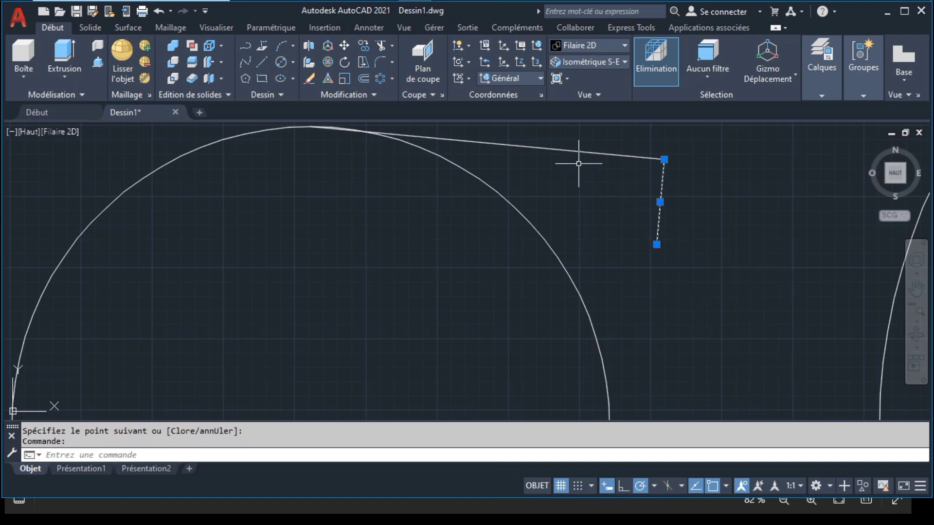
left_click(345, 44)
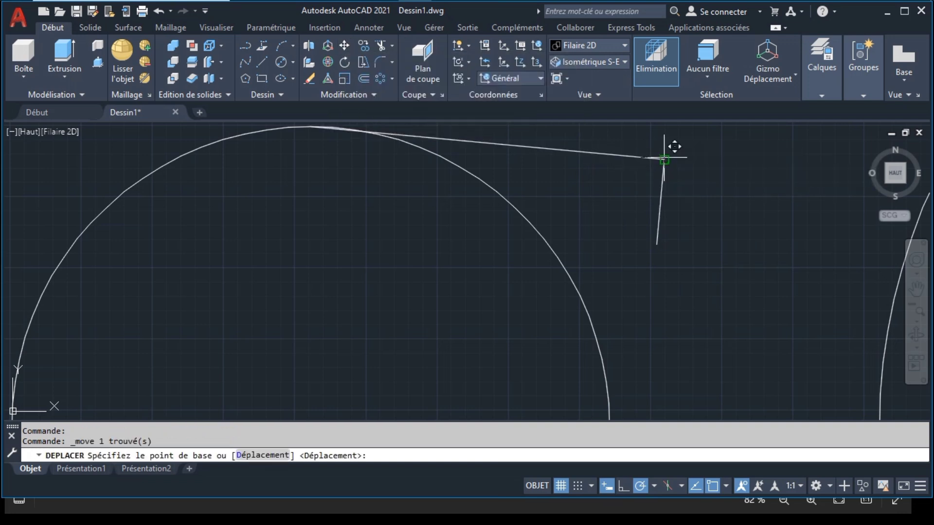
left_click(664, 159)
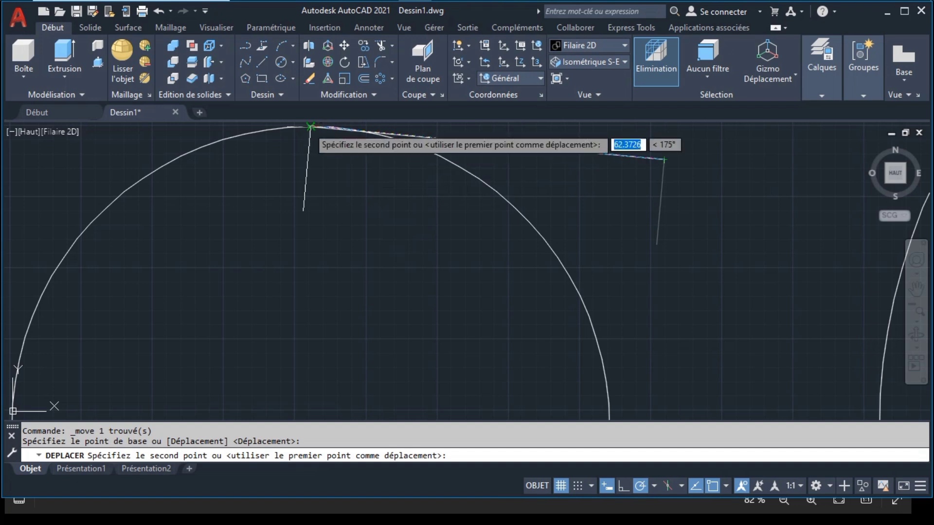
left_click(310, 126)
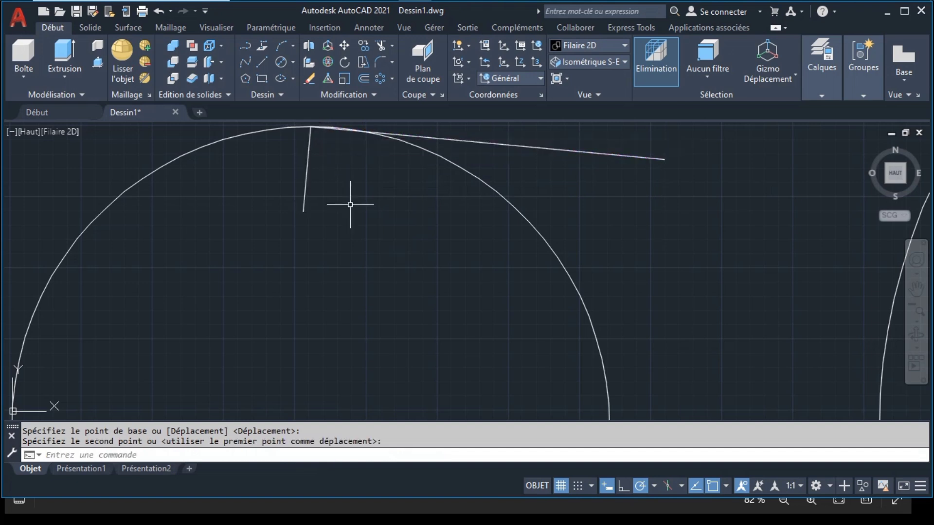
Erase the sloping line
left_click(504, 144)
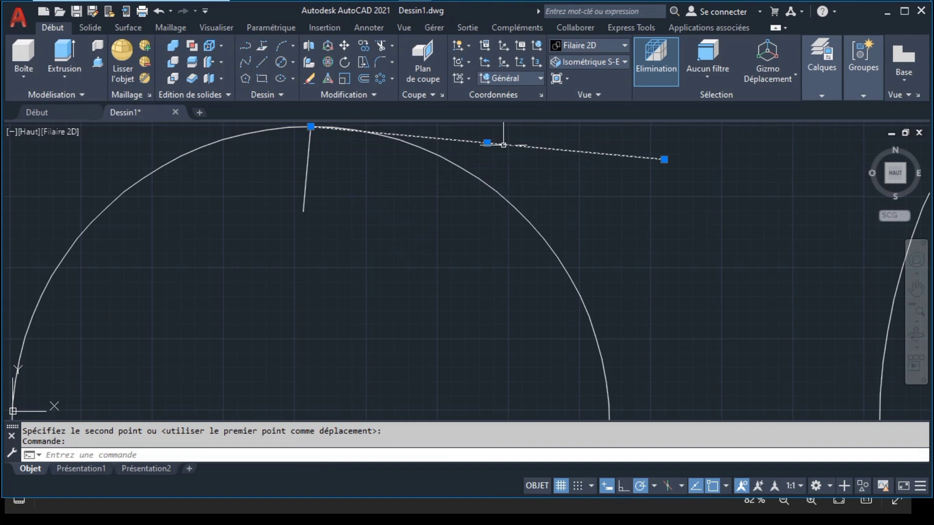
left_click(311, 79)
scroll(312, 212, "down", 2)
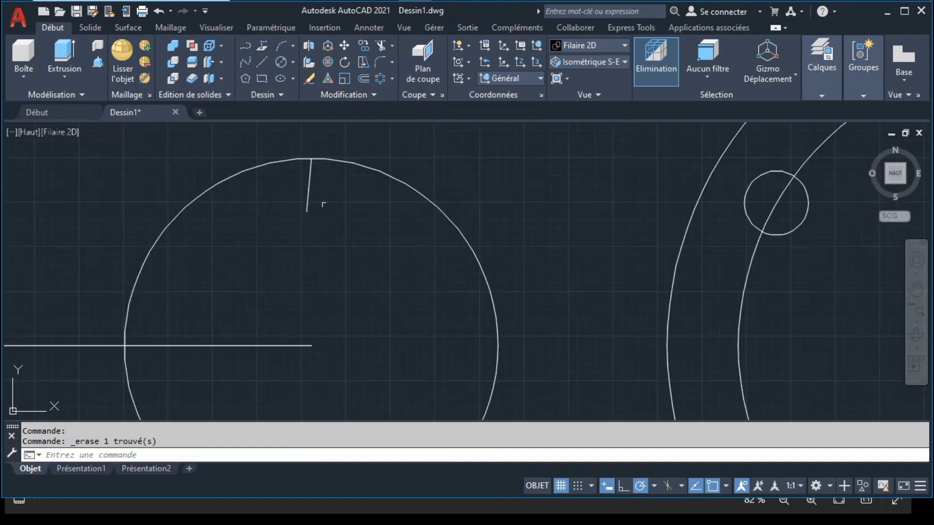
Scale a copy of the Ø105 circle about its centre to the short line's lower end
left_click(917, 290)
left_click_drag(604, 294, 715, 267)
key("Escape")
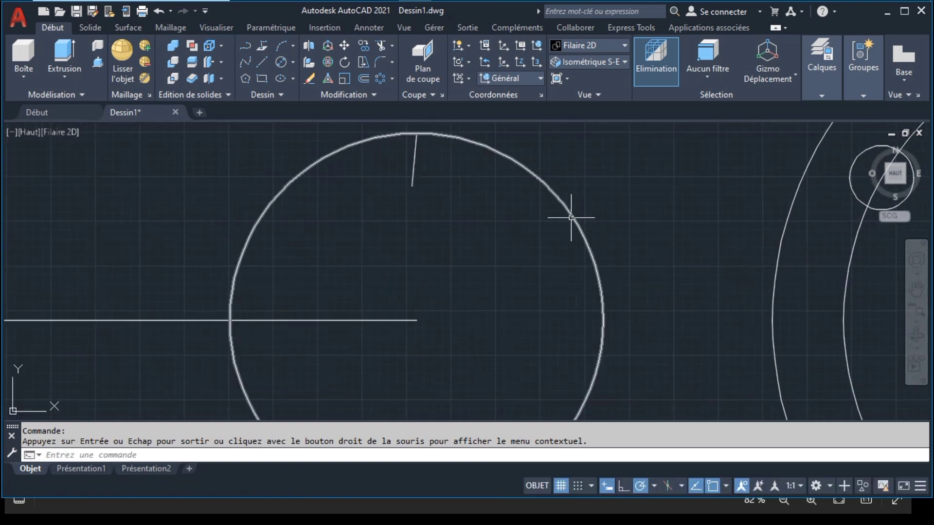
left_click(563, 214)
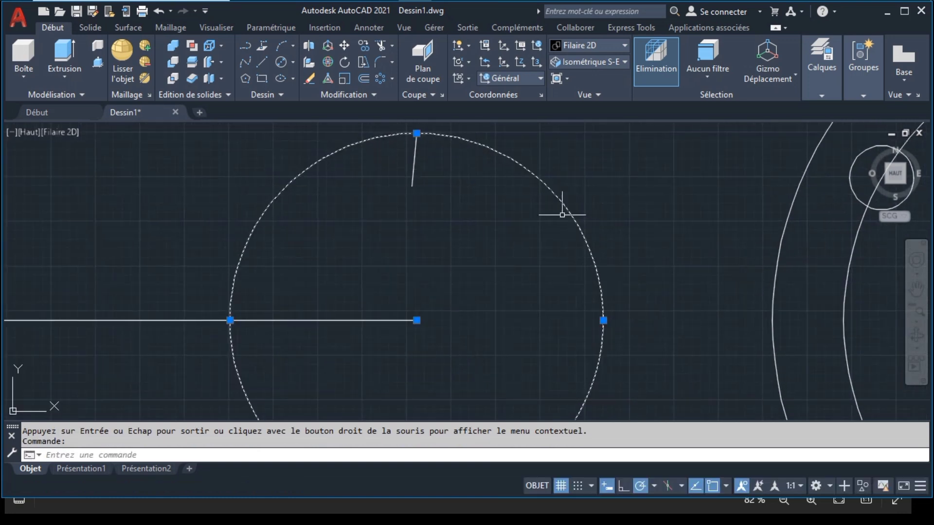
left_click(343, 77)
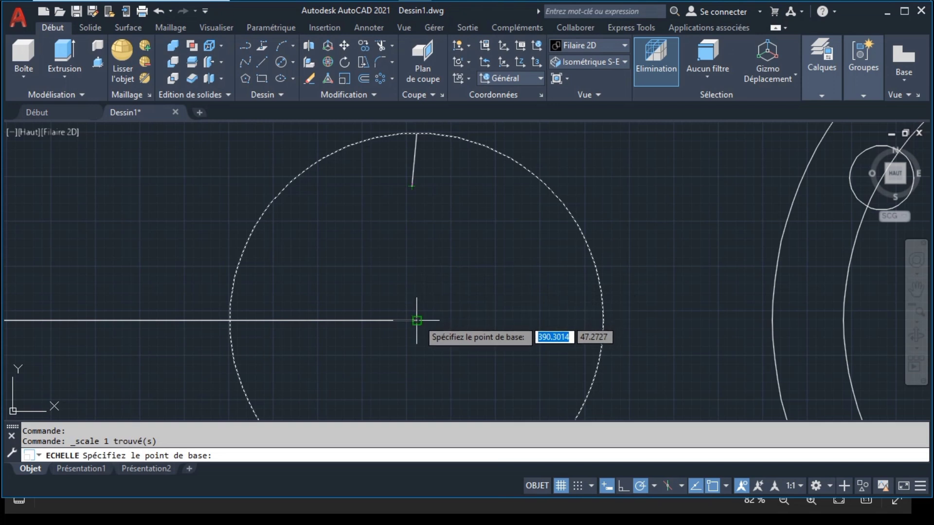
left_click(417, 320)
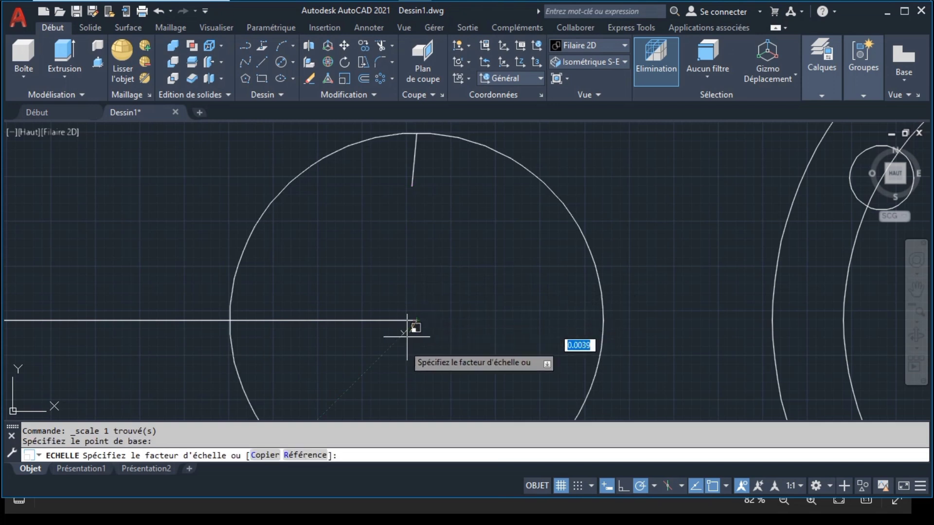
left_click(263, 455)
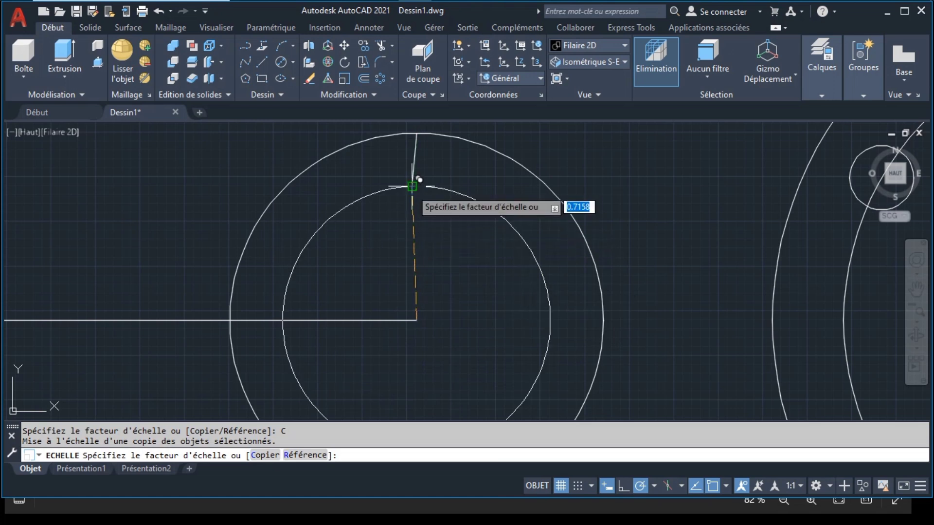
left_click(412, 186)
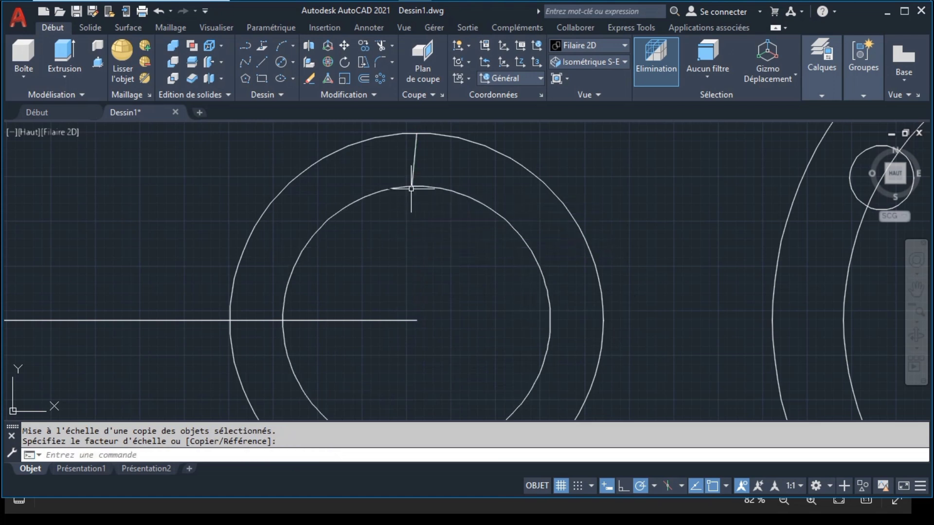
Delete the short guide line between the two concentric circles
left_click(416, 152)
key("Delete")
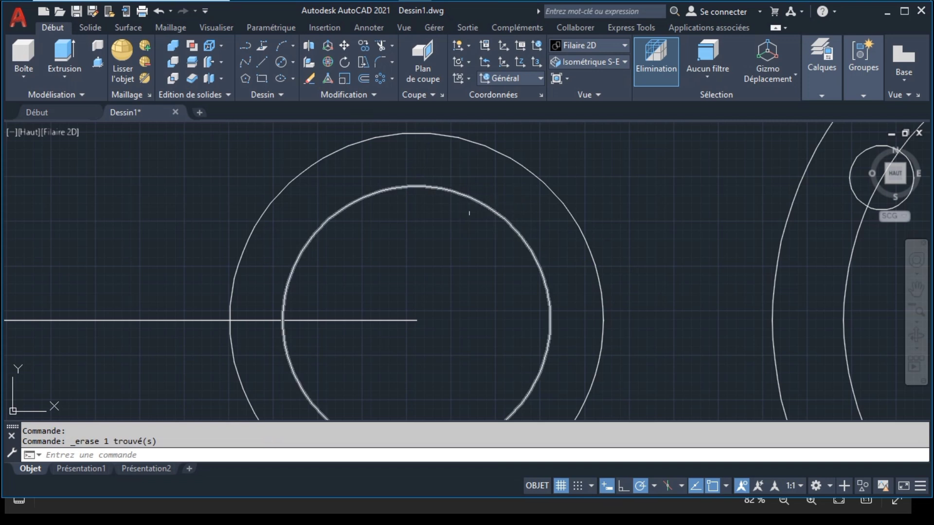
left_click(476, 198)
left_click(491, 151)
left_click(492, 149)
key("Escape")
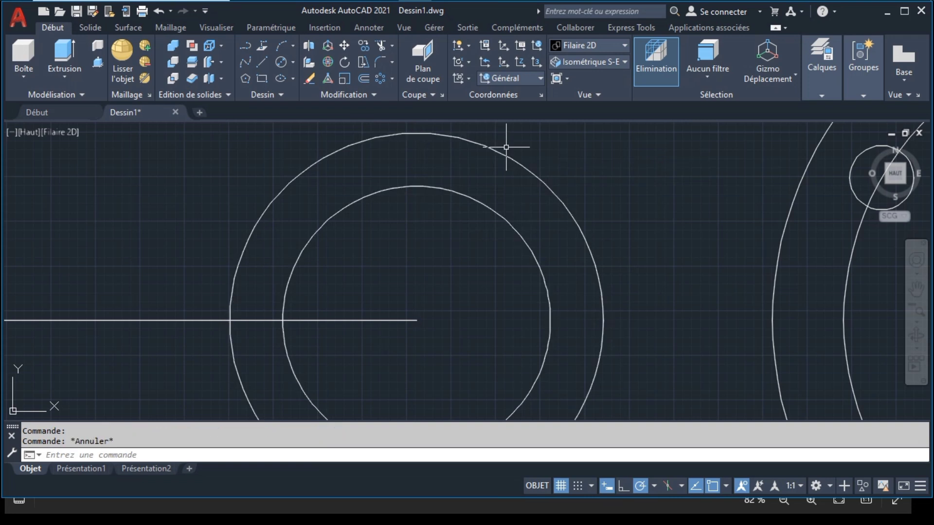
left_click(596, 62)
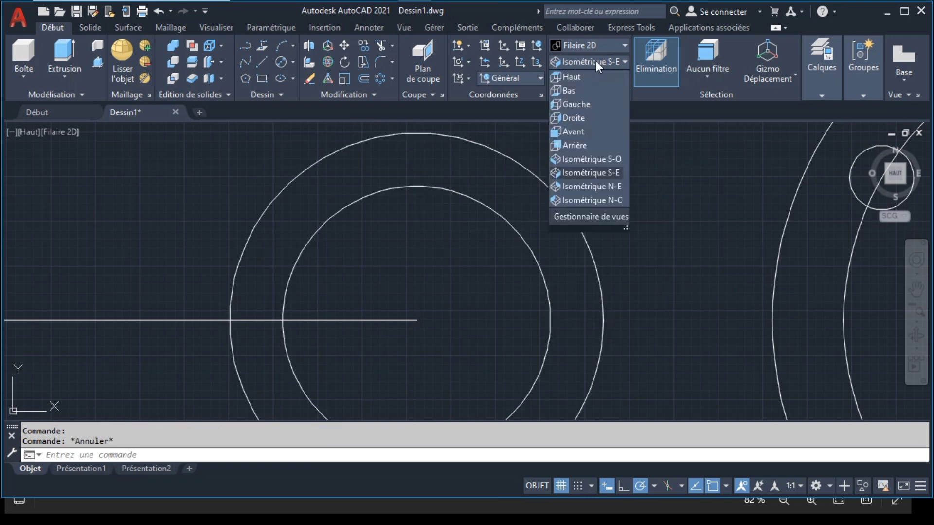
In the south-east isometric view, rotate both circles 90° in 3D about their centre
left_click(594, 172)
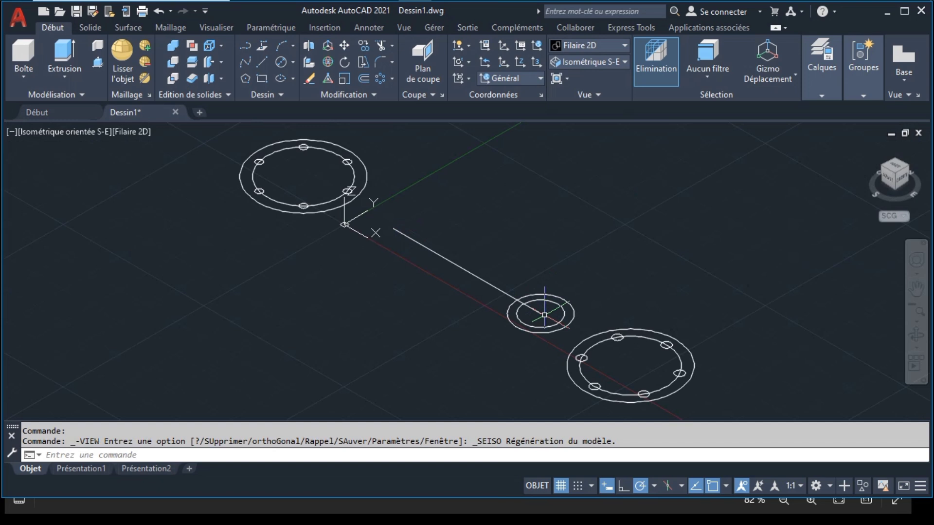
scroll(544, 314, "up", 2)
scroll(544, 314, "up", 2)
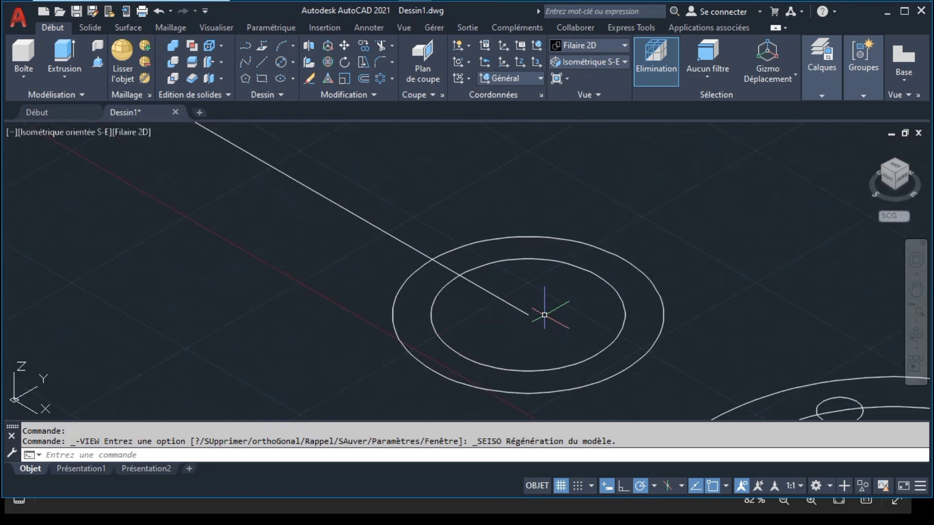
left_click(538, 254)
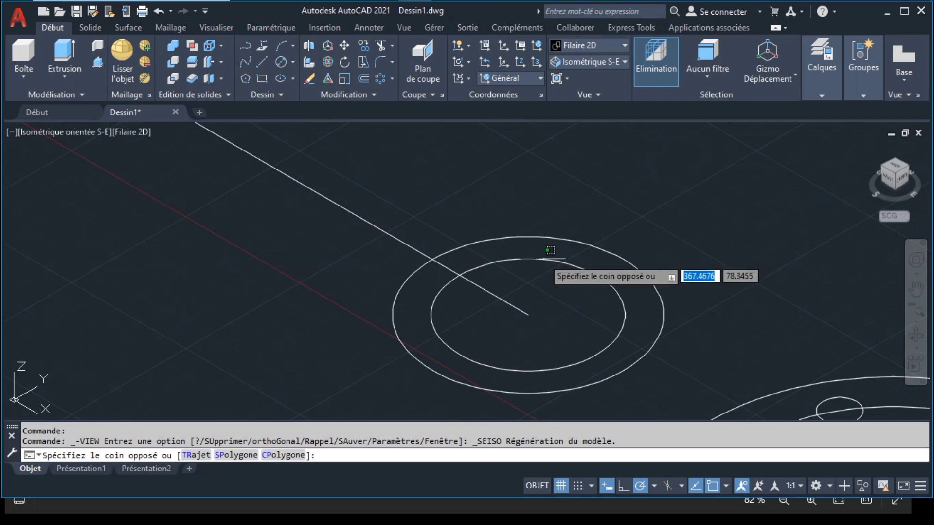
left_click(530, 311)
left_click(532, 235)
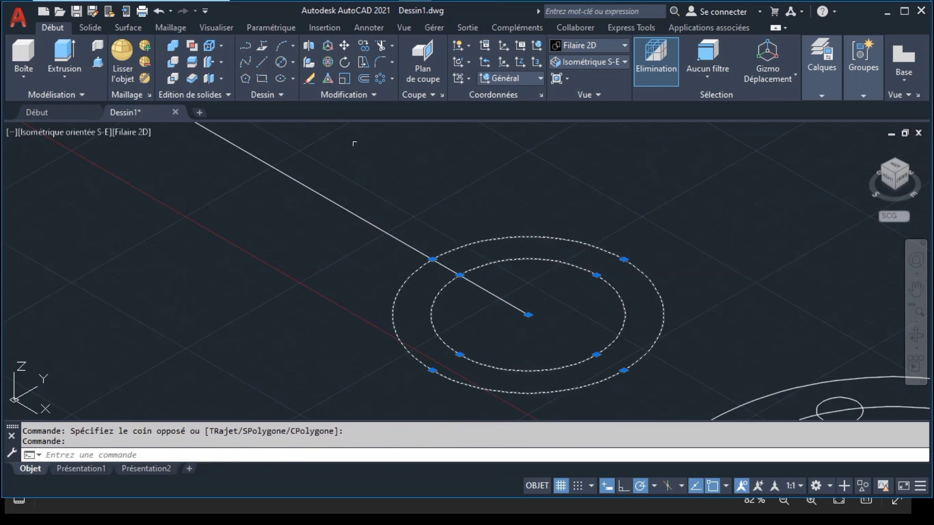
left_click(327, 65)
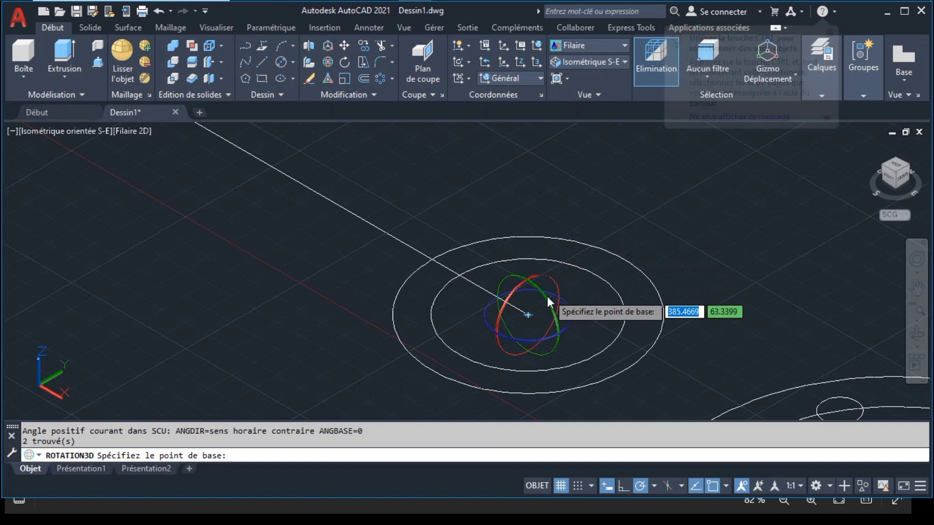
left_click(547, 299)
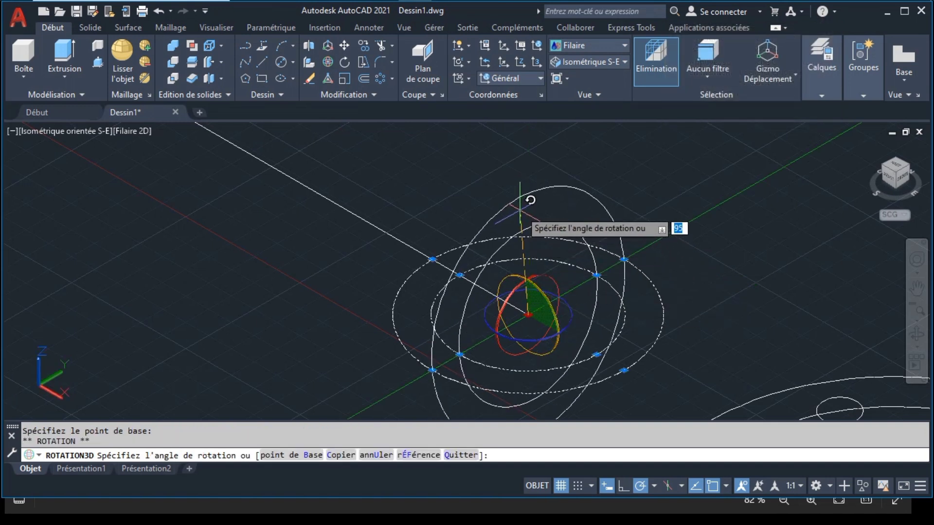
left_click(536, 202)
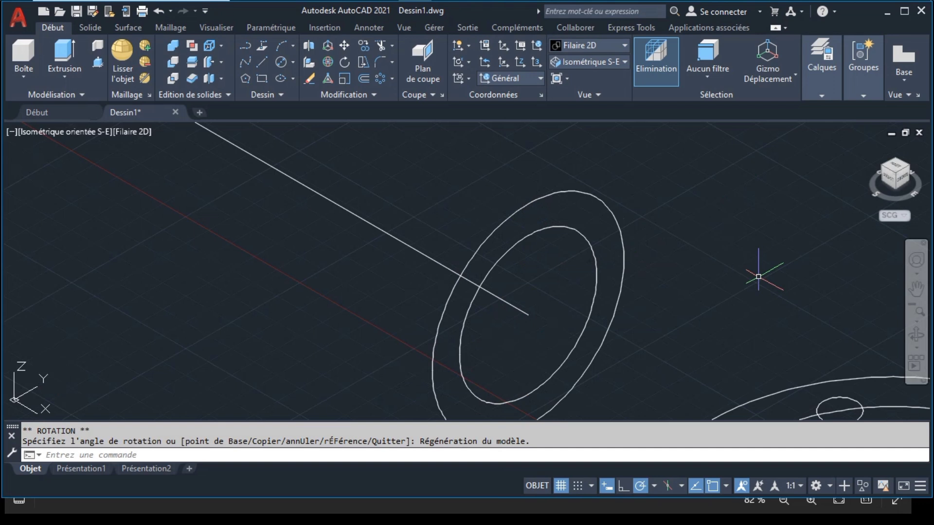
left_click(915, 291)
left_click_drag(507, 275, 658, 313)
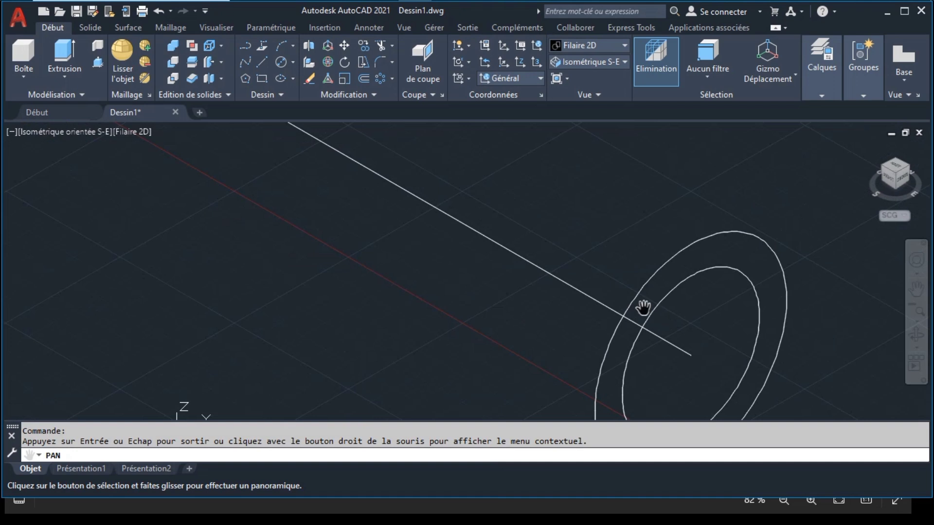
key("Escape")
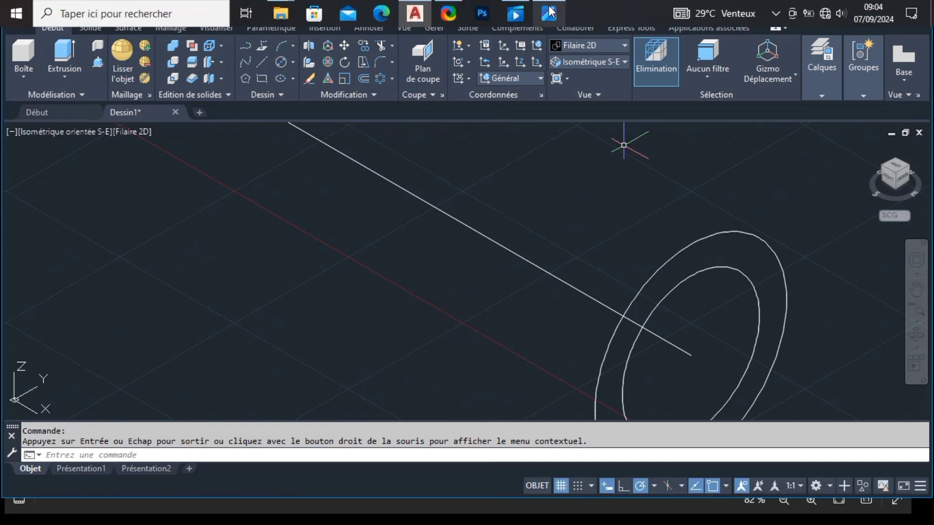
Start extruding the outer and inner circles, checking exoCAD.png for the 164 body length
left_click(665, 251)
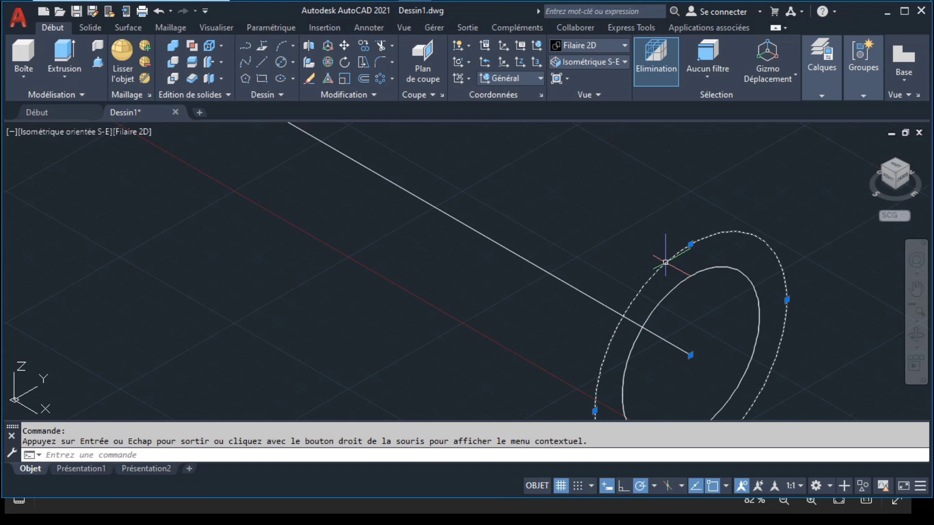
left_click(674, 292)
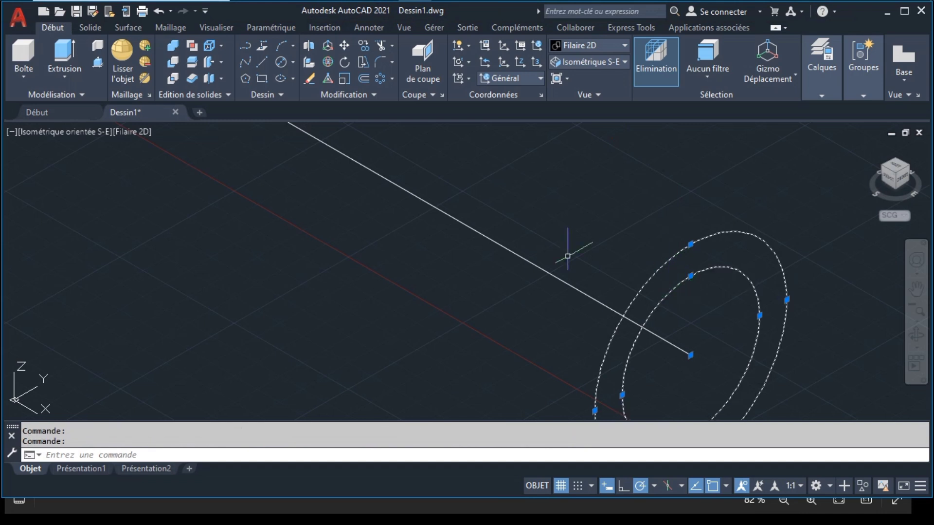
left_click(67, 46)
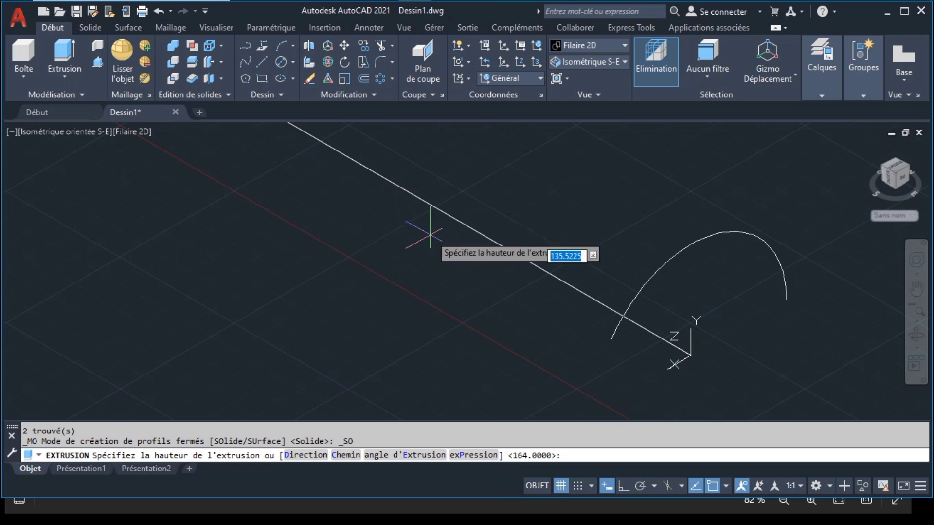
left_click(545, 12)
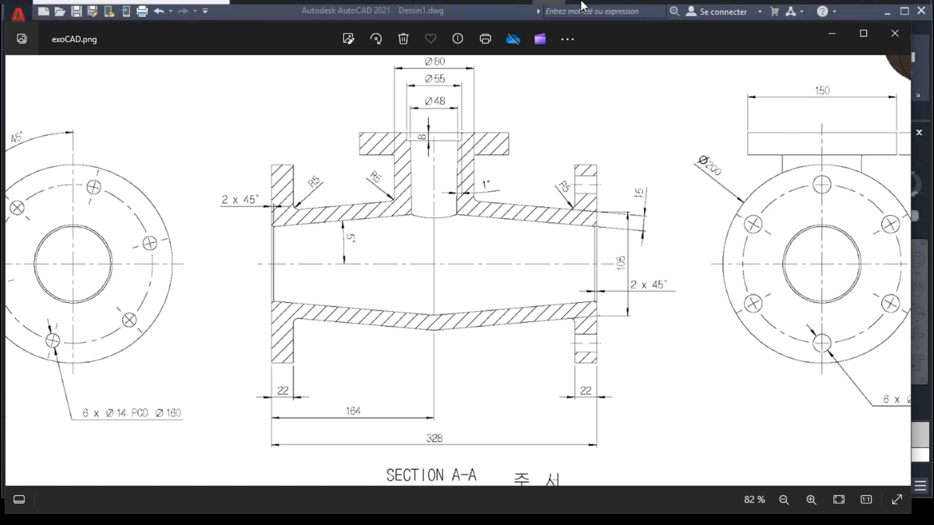
left_click(415, 14)
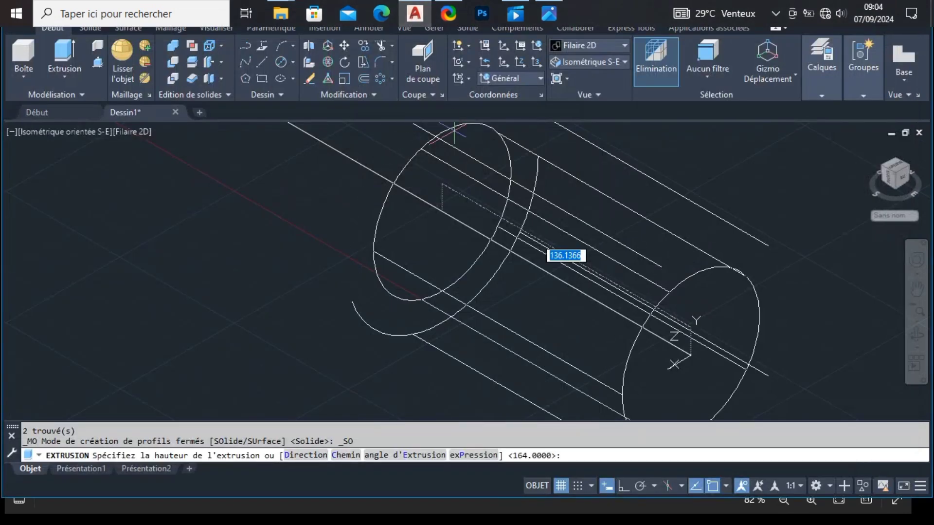
scroll(487, 218, "up", 3)
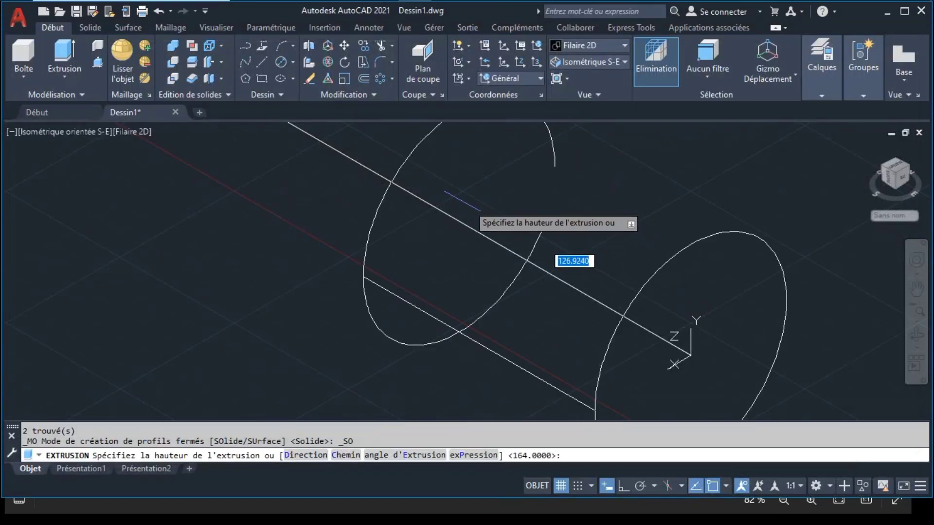
Extrude both circles 164 units to the axis line's end with a -5° taper angle
left_click(393, 454)
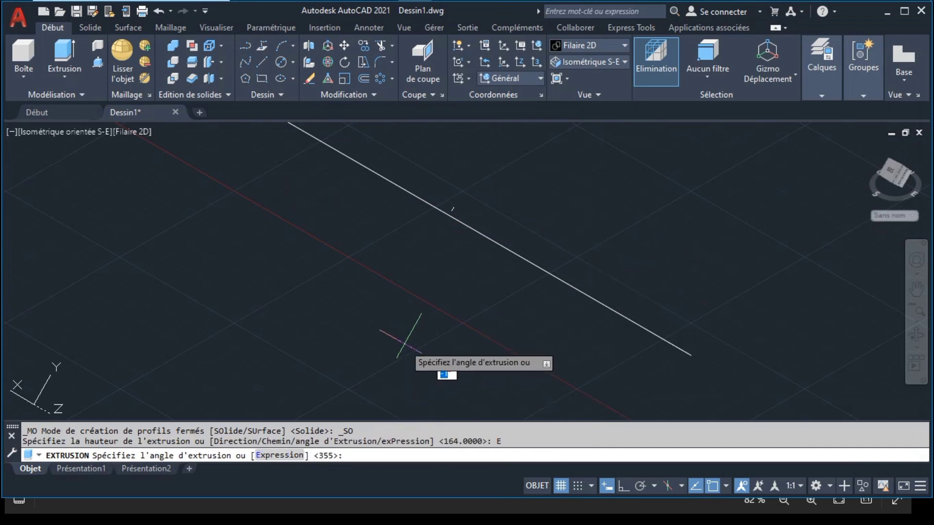
type("5")
key("Return")
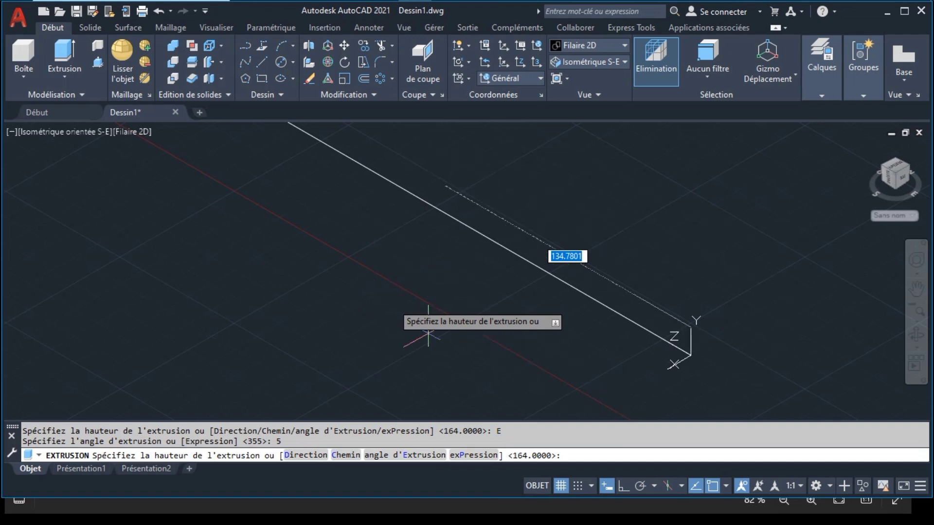
left_click(388, 459)
type("5")
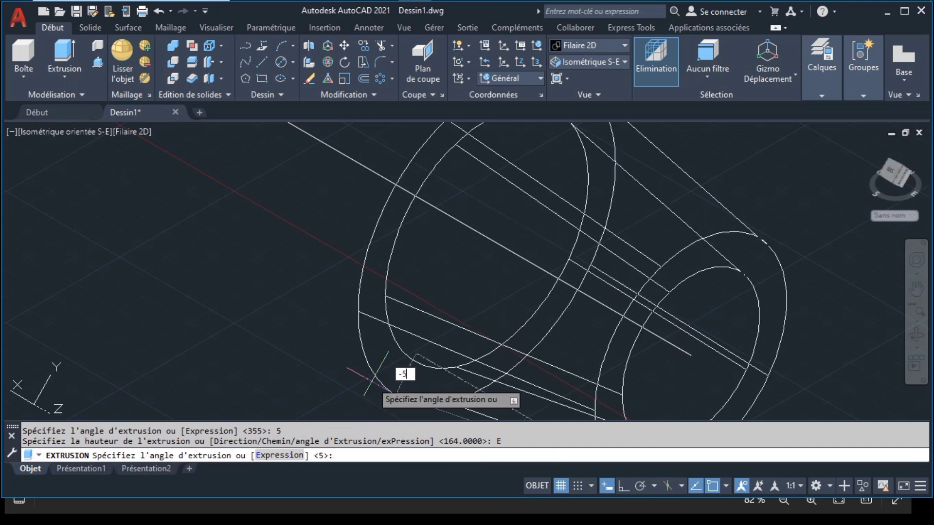
key("Return")
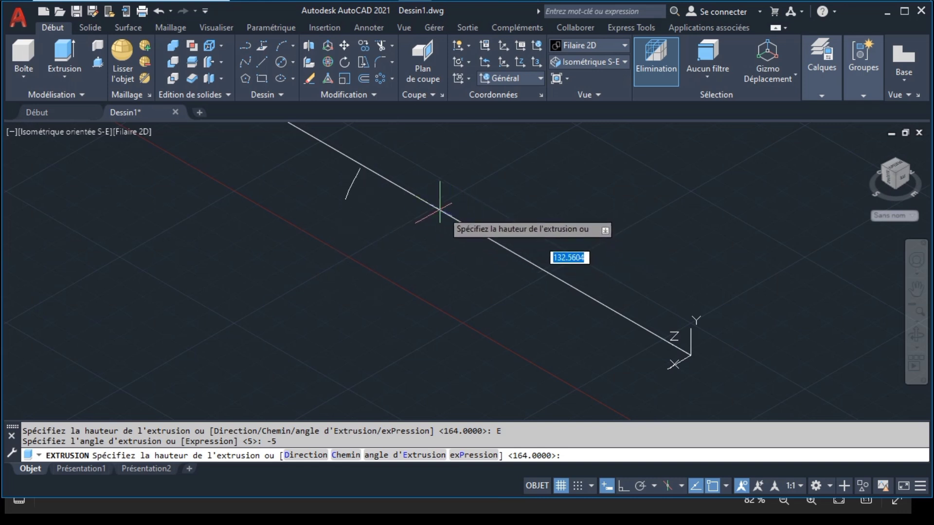
left_click(389, 180)
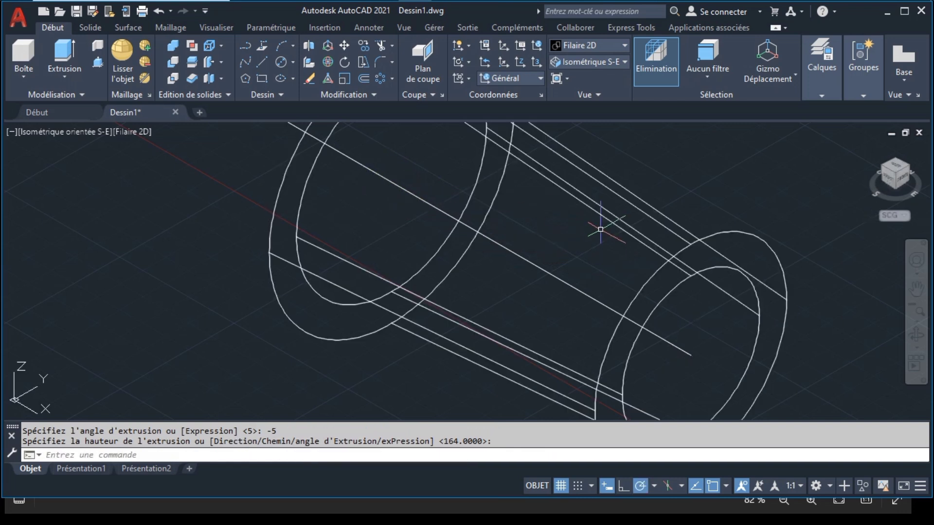
Zoom to fit the axis line and switch the visual style to Réaliste
left_click(574, 287)
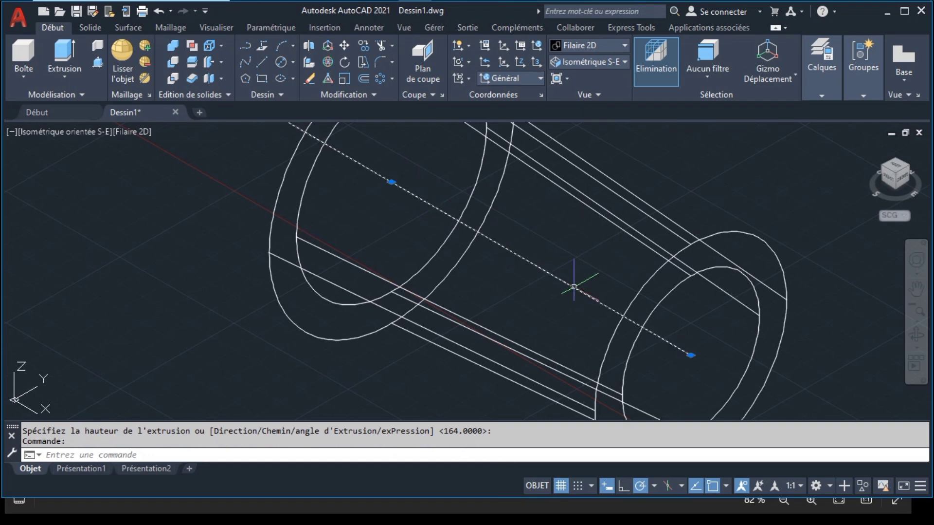
left_click(914, 321)
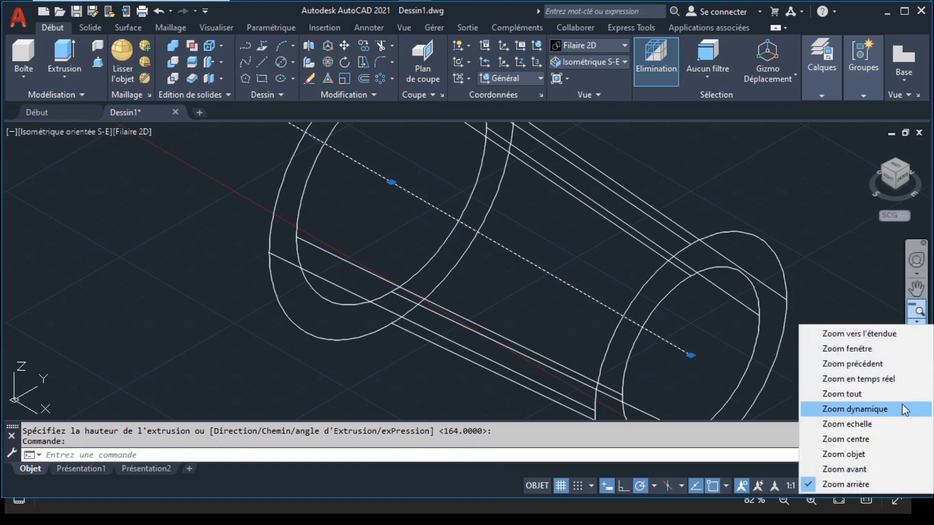
left_click(871, 454)
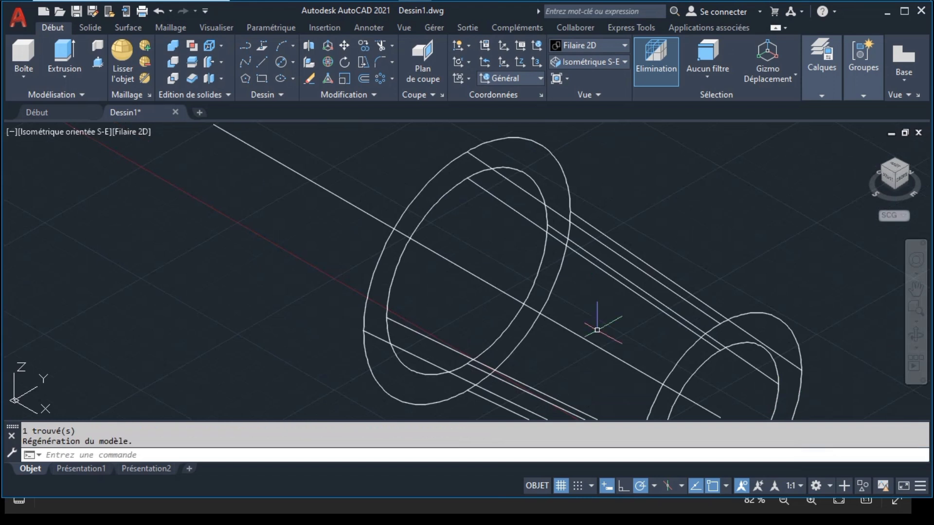
left_click(426, 191)
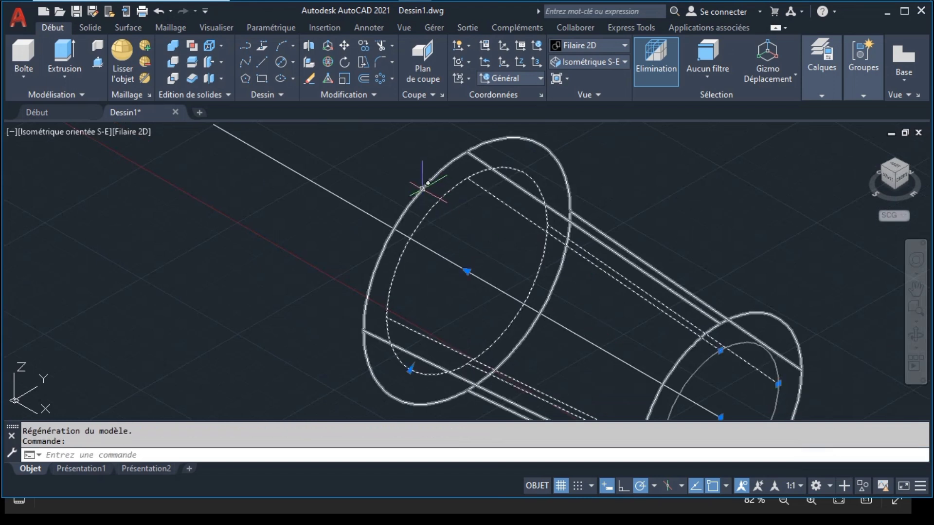
left_click(147, 133)
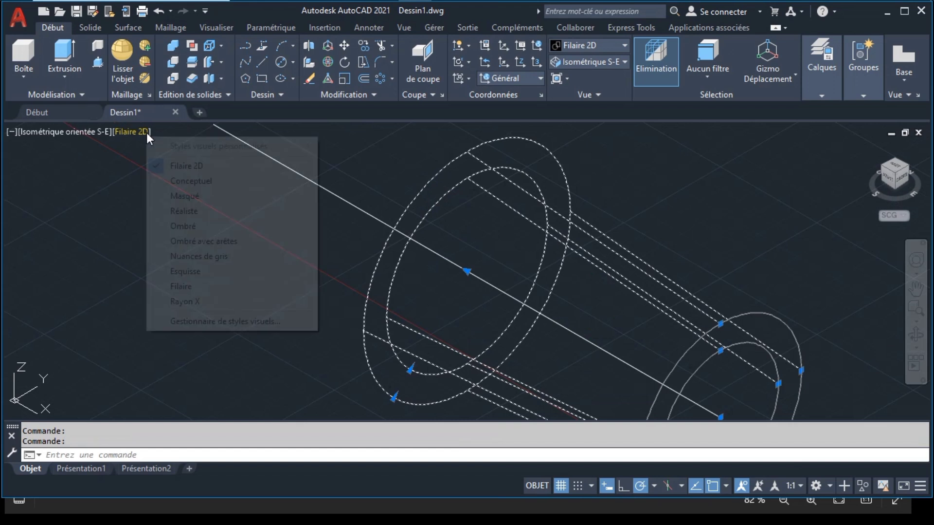
left_click(178, 210)
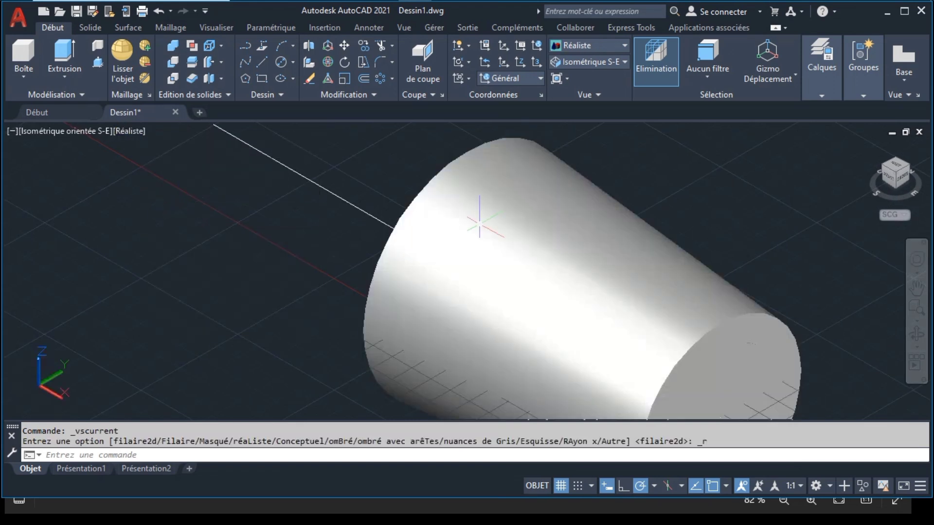
left_click(489, 213)
left_click(722, 376)
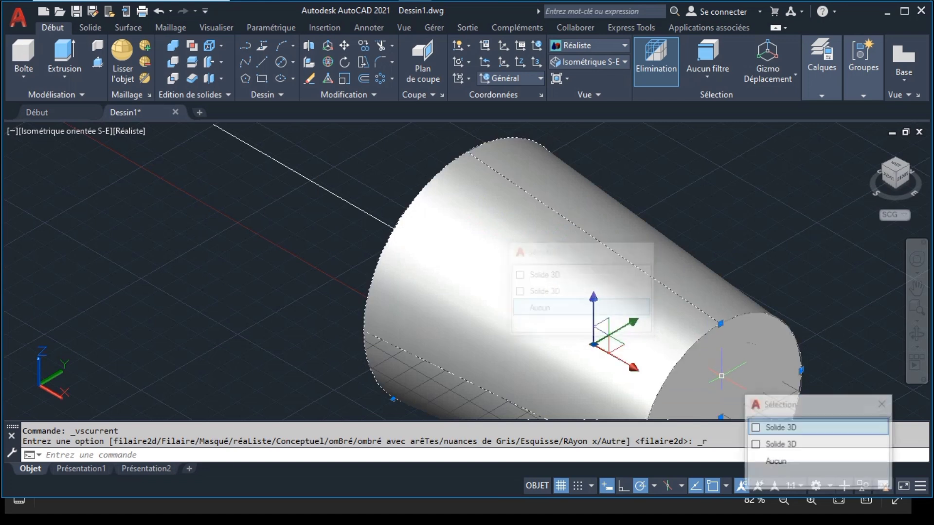
left_click(741, 363)
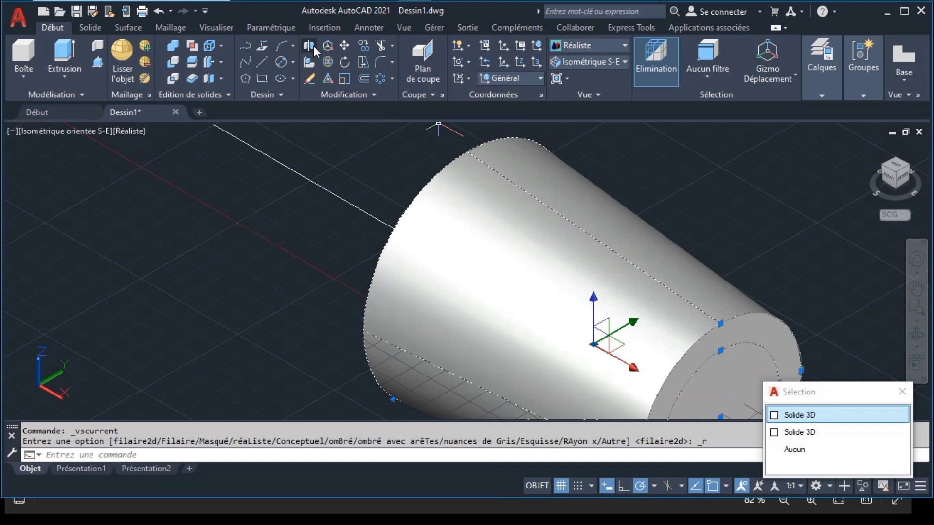
Mirror the tapered solid in 3D about the YZ plane at the cone's end, keeping the original
key("Escape")
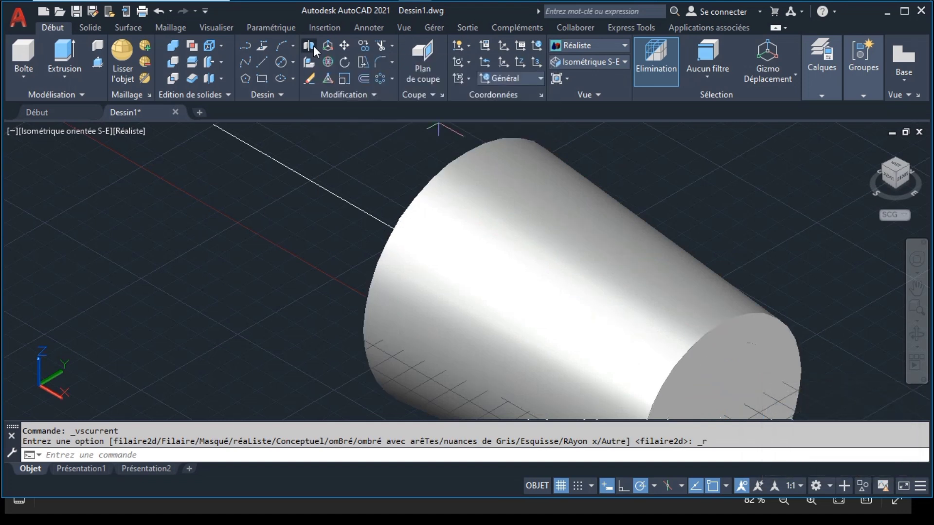
left_click(313, 45)
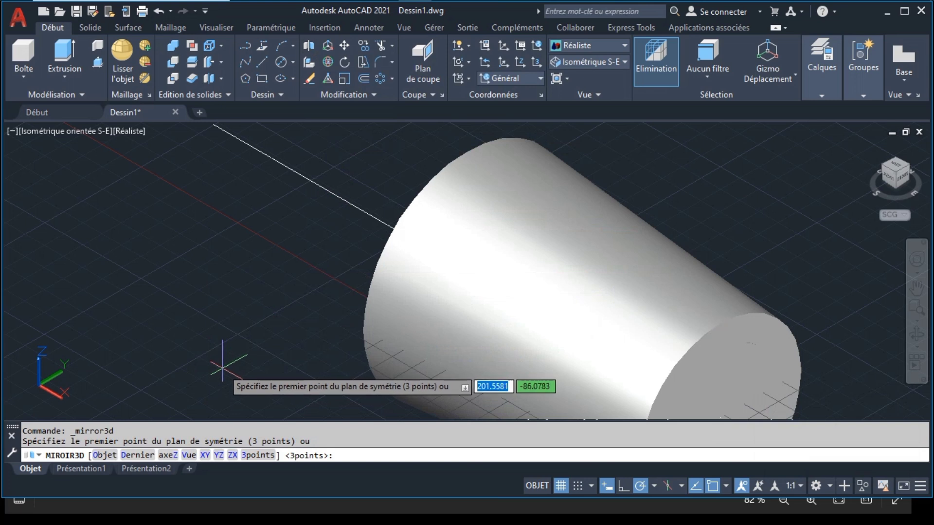
left_click(220, 456)
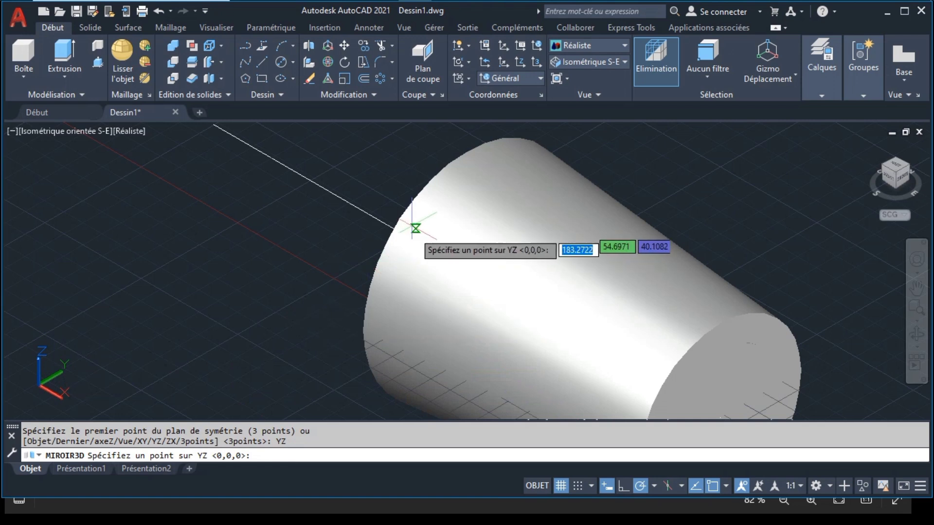
left_click(467, 269)
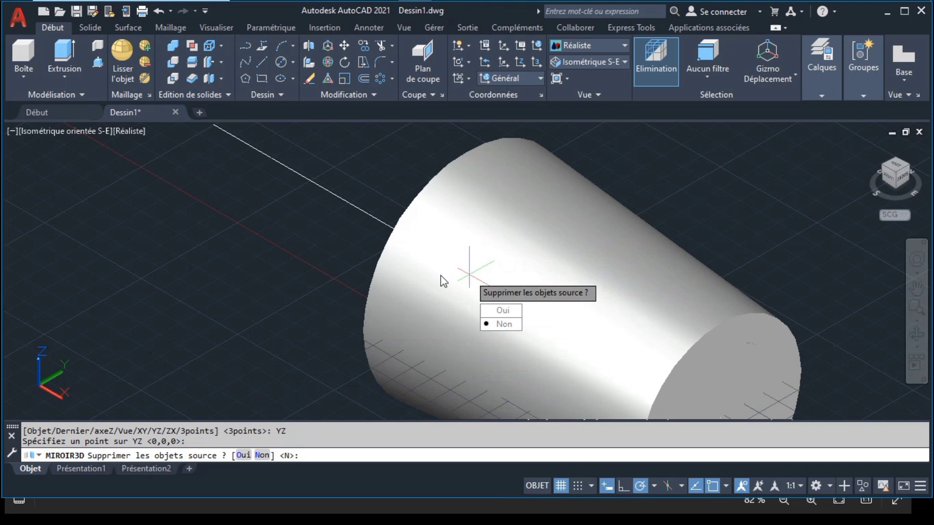
left_click(483, 326)
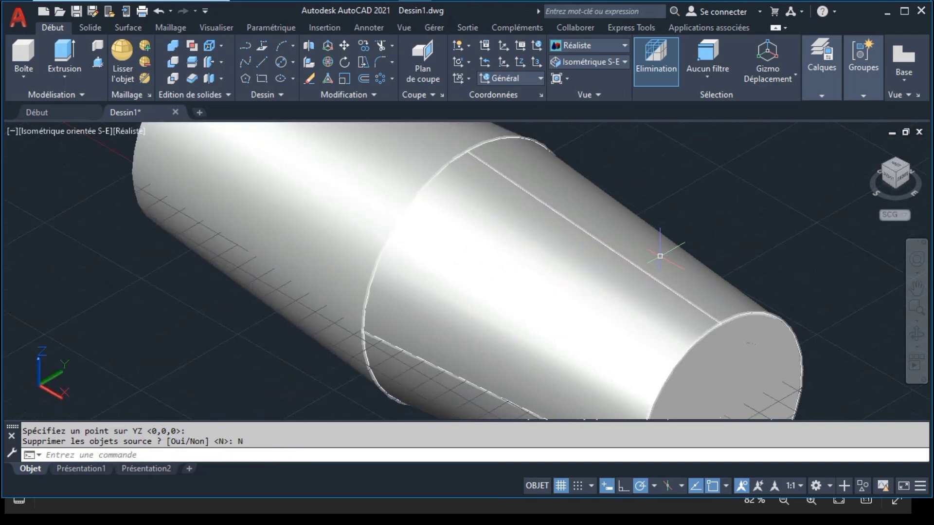
Orbit, switch to the front view, then zoom and pan to centre the double-tapered body
left_click(919, 340)
left_click_drag(663, 333, 708, 309)
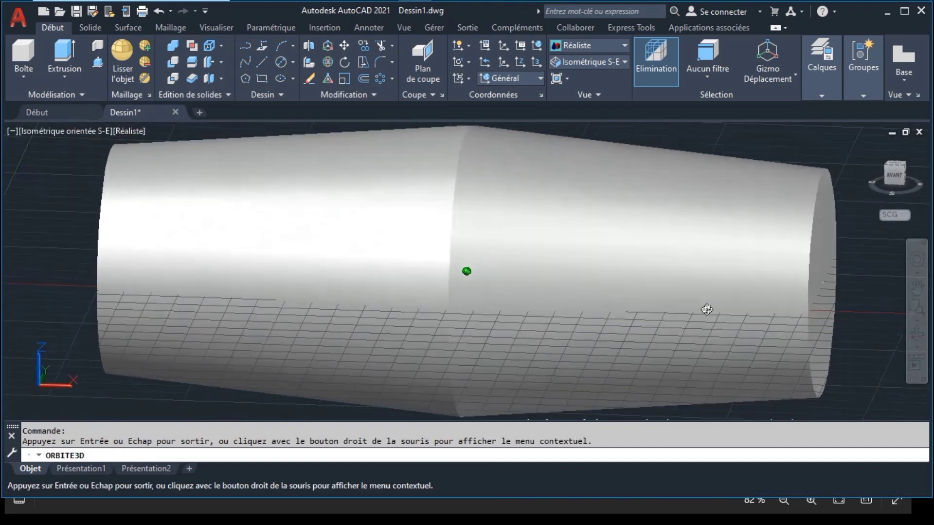
key("Escape")
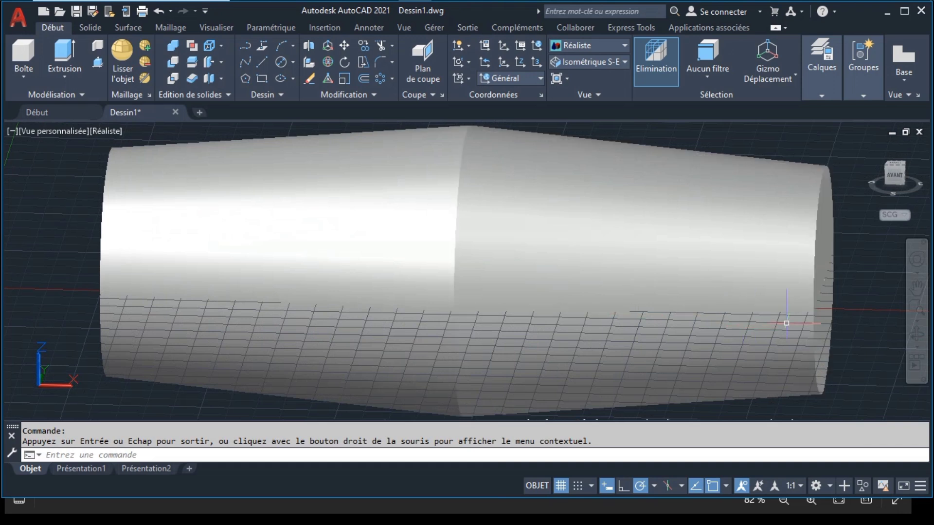
left_click(896, 174)
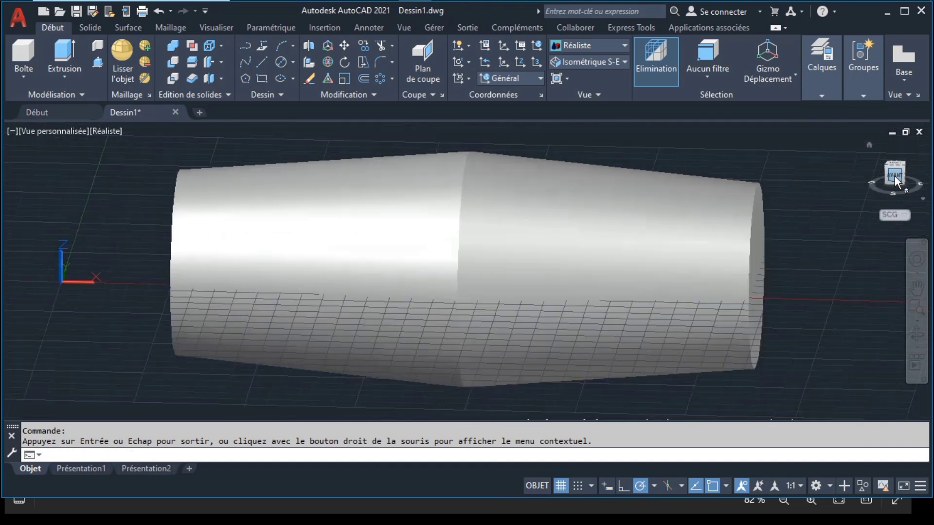
left_click(467, 260)
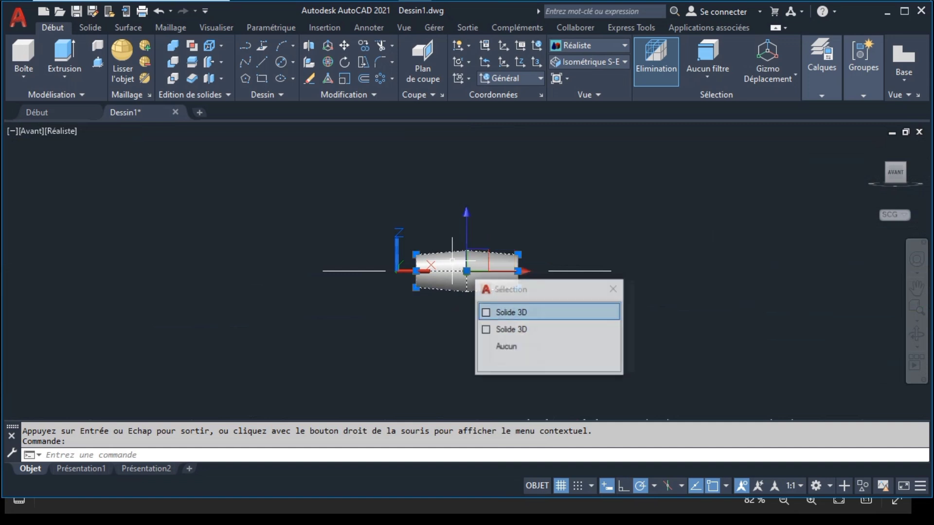
left_click(923, 312)
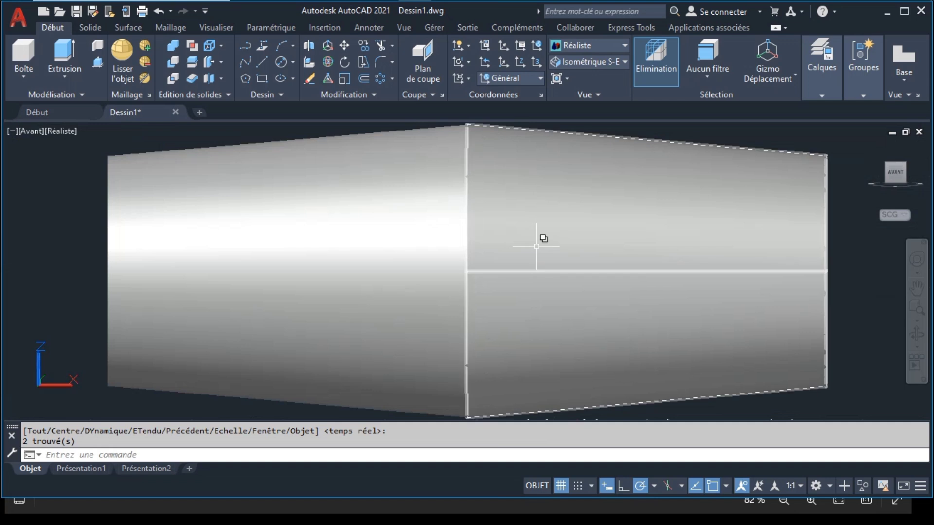
scroll(536, 246, "down", 1)
scroll(487, 223, "down", 1)
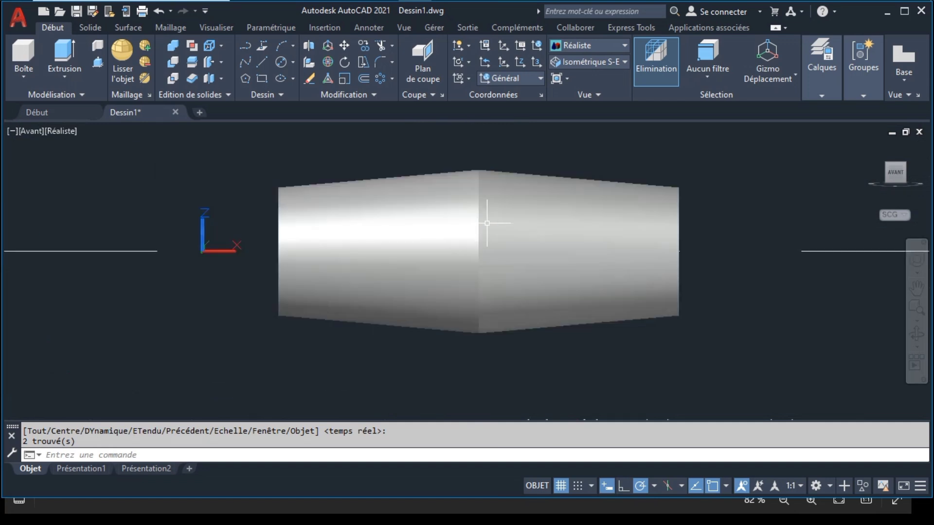
left_click(916, 288)
mouse_move(579, 214)
left_mouse_down()
mouse_move(579, 261)
mouse_move(594, 284)
left_mouse_up()
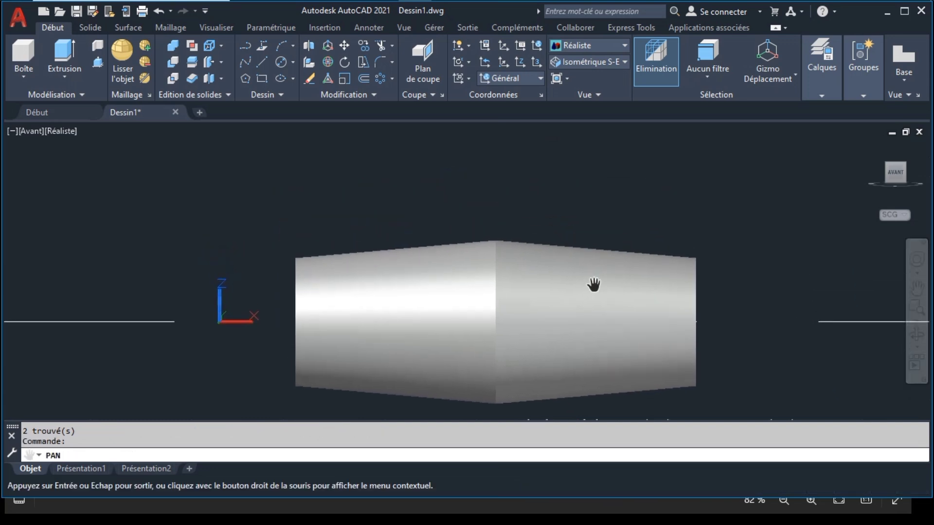
key("Escape")
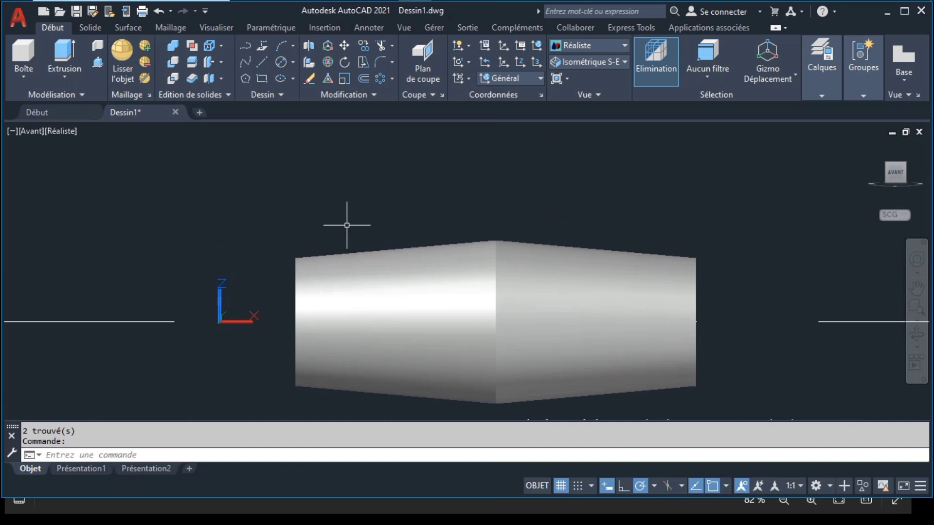
left_click(549, 10)
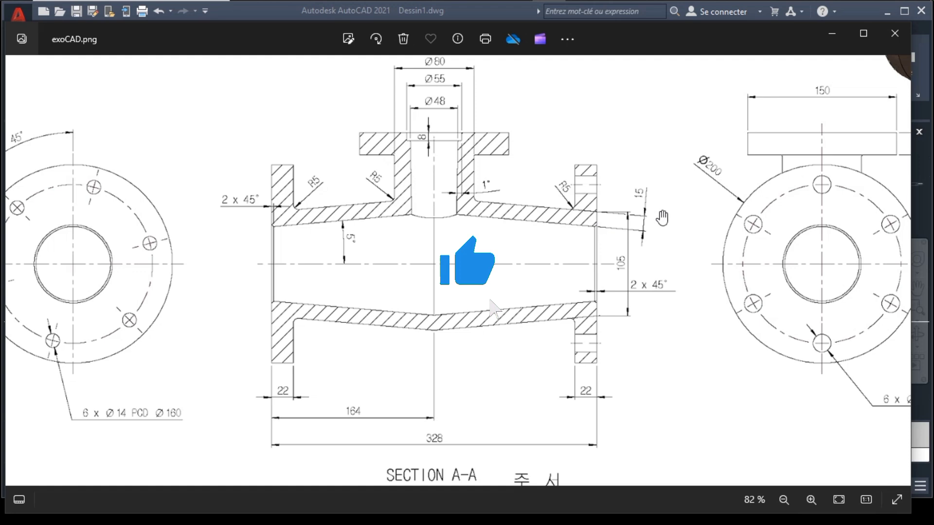
left_click_drag(662, 218, 498, 271)
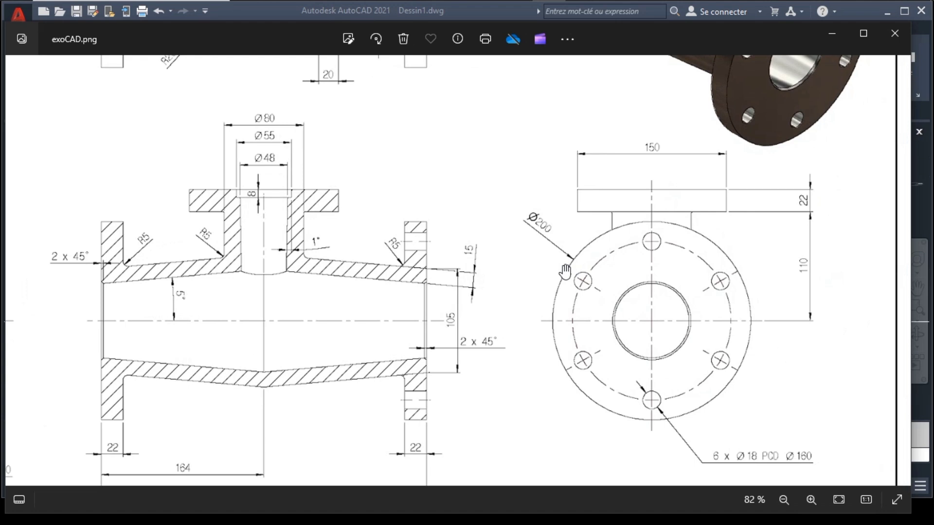
scroll(565, 272, "down", 3)
scroll(653, 296, "up", 3)
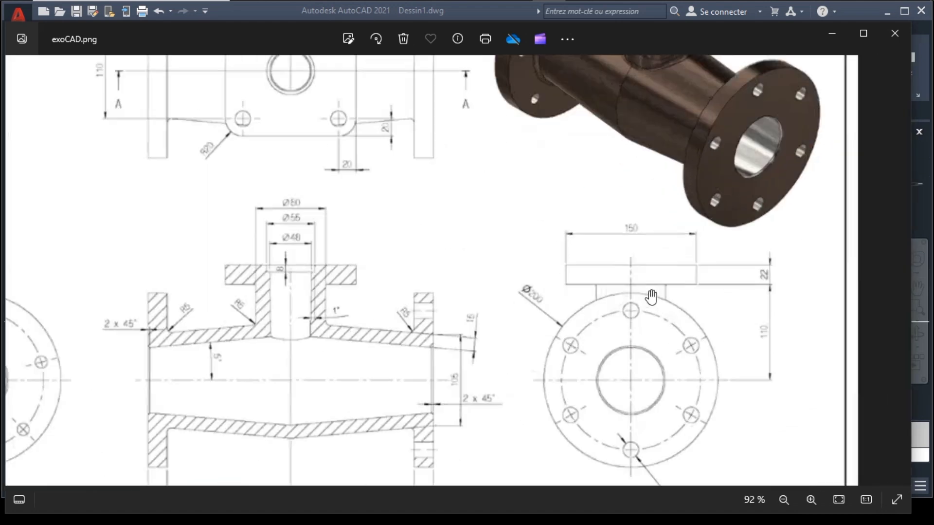
left_click_drag(629, 313, 624, 283)
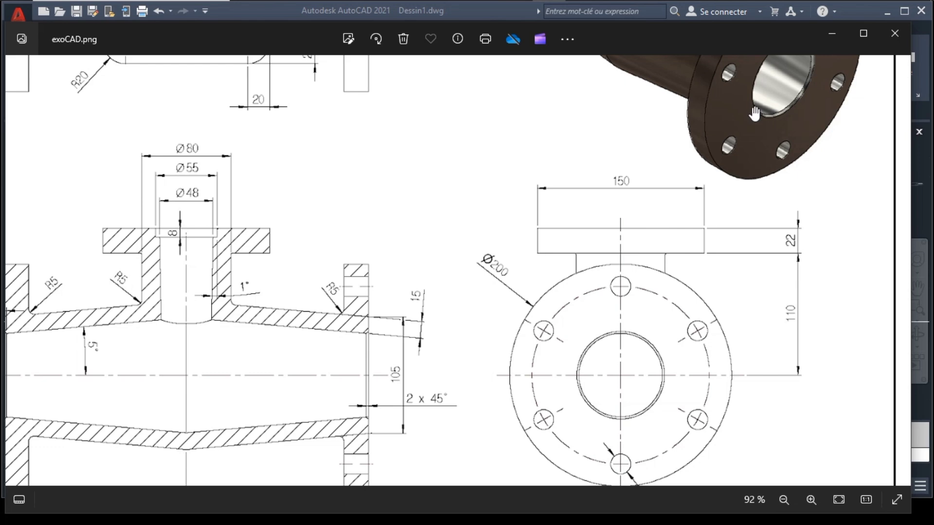
left_click_drag(755, 114, 678, 311)
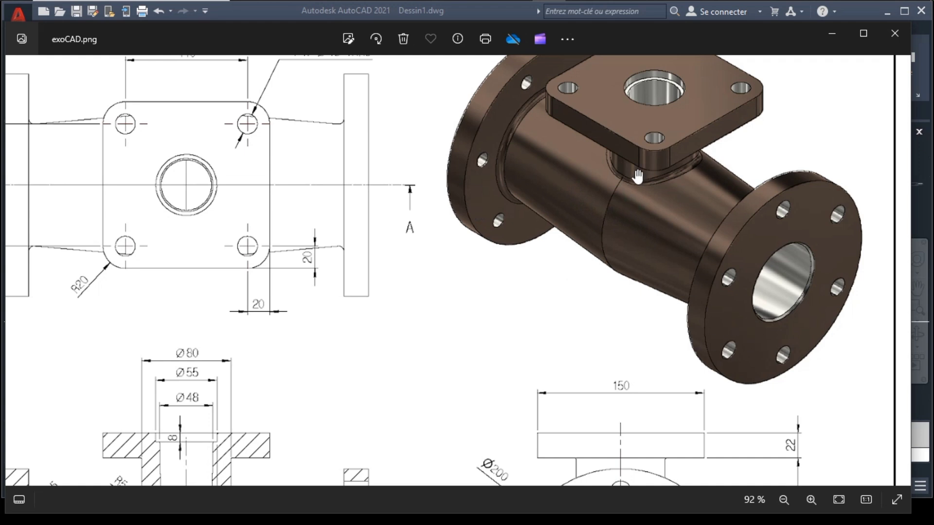
left_click_drag(630, 281, 608, 157)
left_click_drag(643, 390, 597, 250)
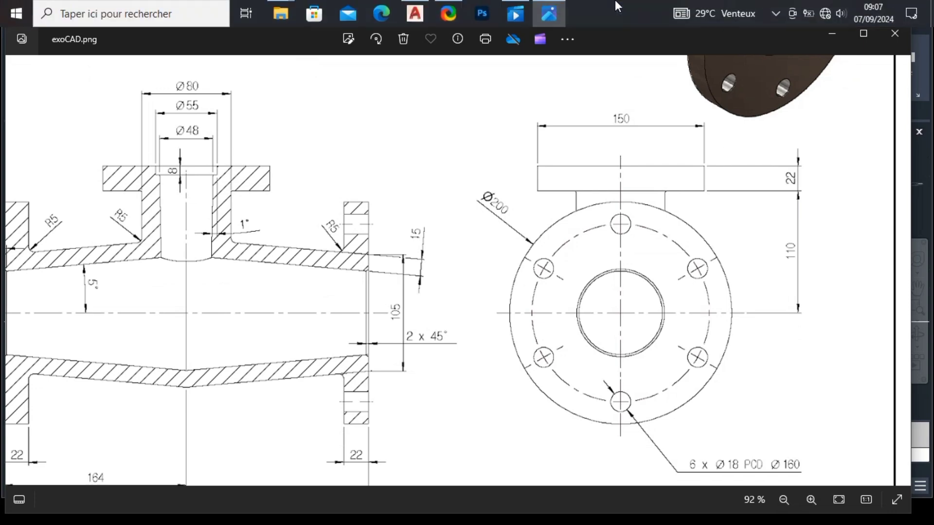
left_click(414, 14)
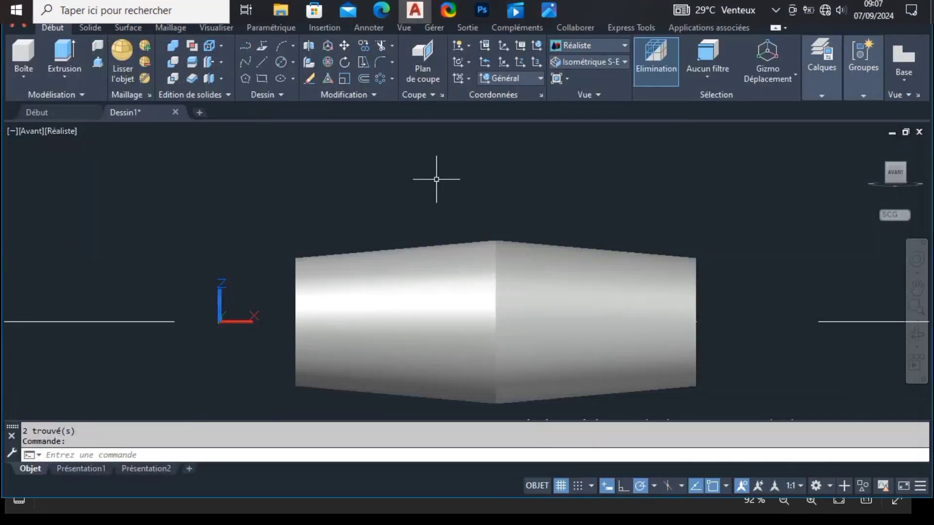
Set the UCS to Avant and draw a 140-unit vertical line from the body's centre
left_click(261, 63)
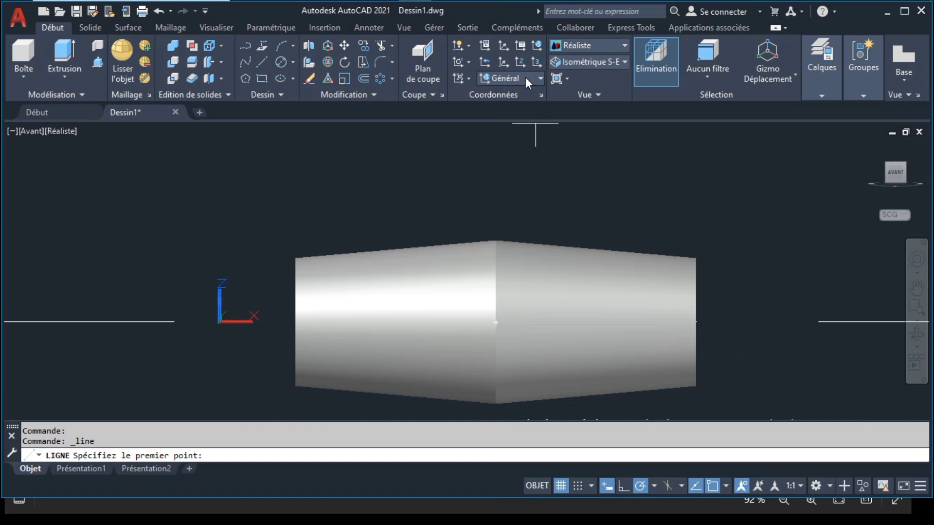
mouse_move(895, 172)
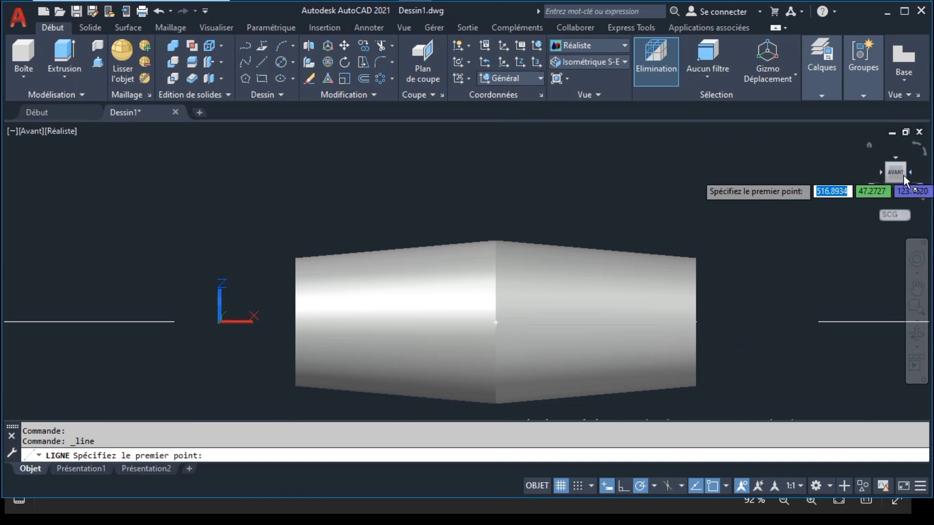
left_click(534, 75)
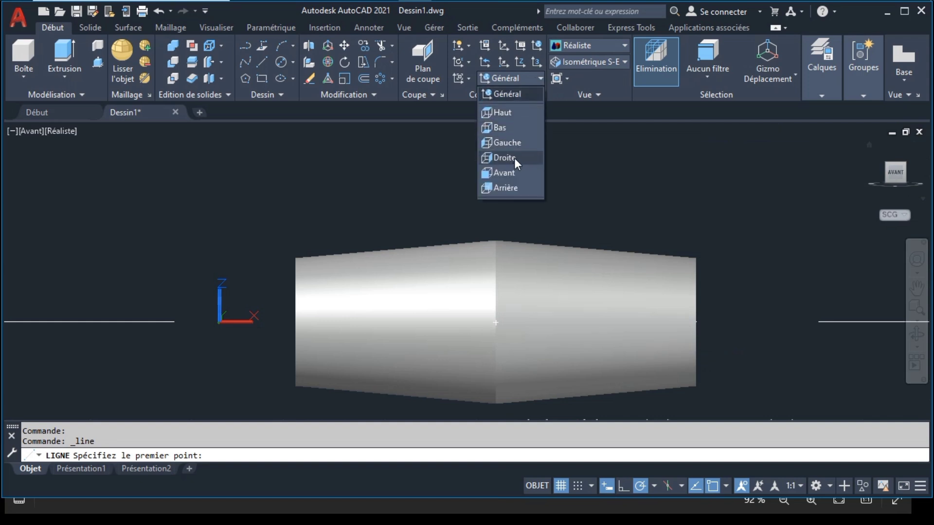
left_click(514, 172)
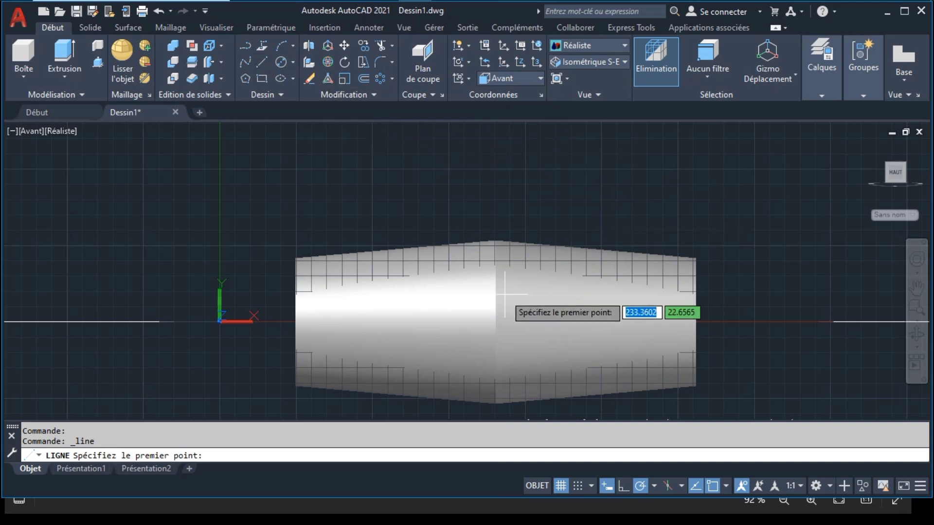
left_click(496, 321)
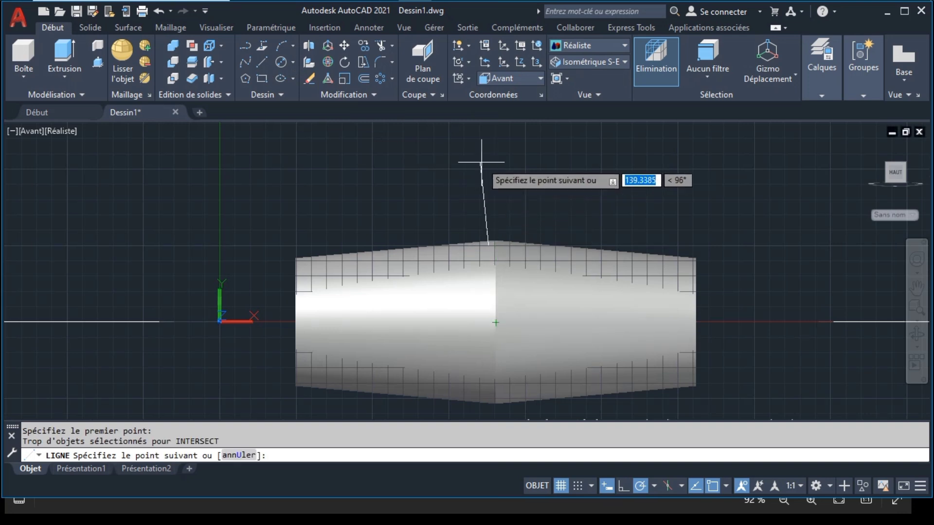
type("140")
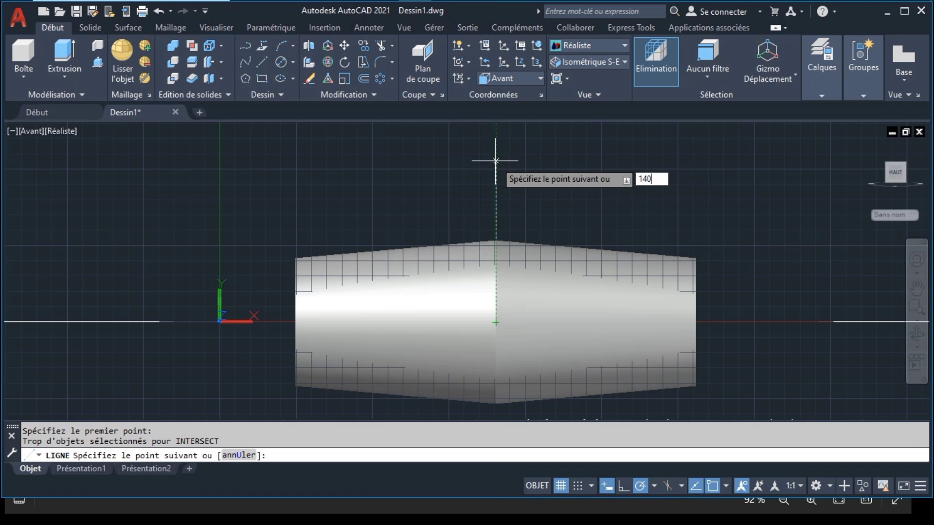
key("Return")
key("Return")
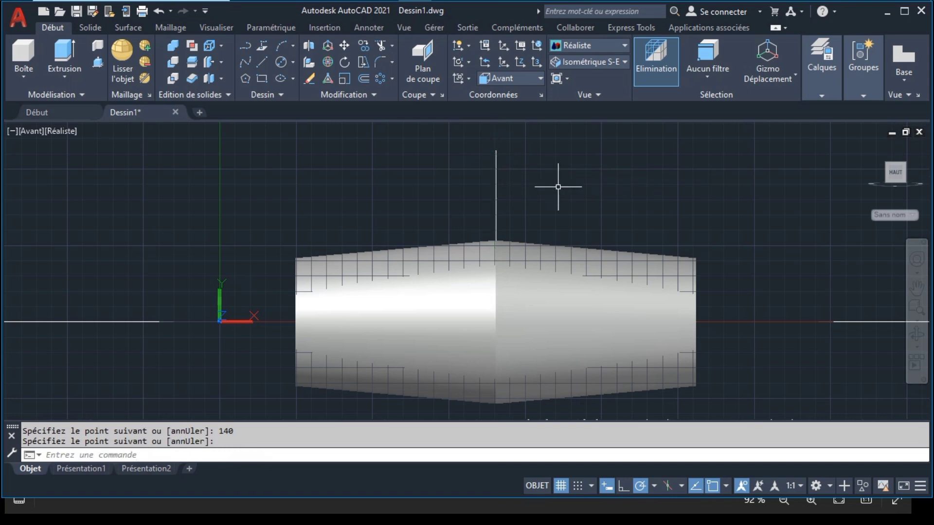
Check the reference drawing, then erase the 140-unit vertical line
left_click(558, 10)
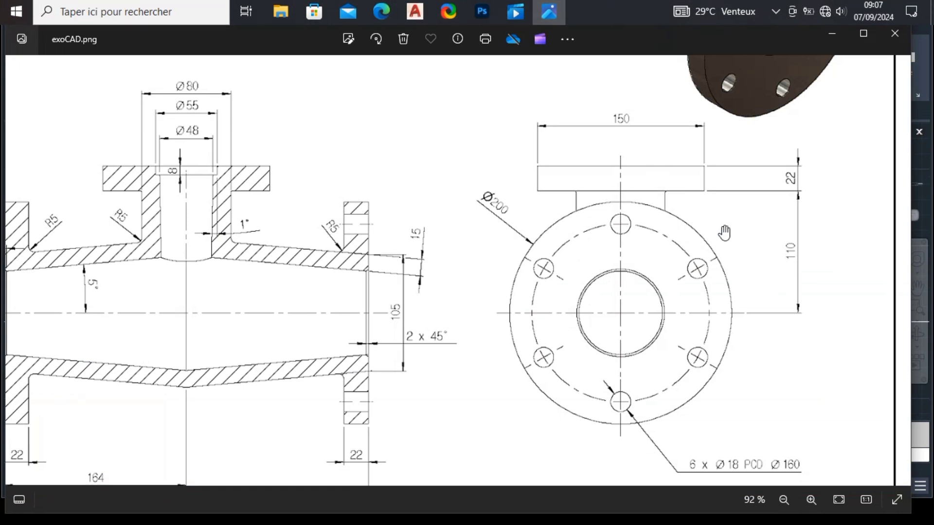
mouse_move(451, 7)
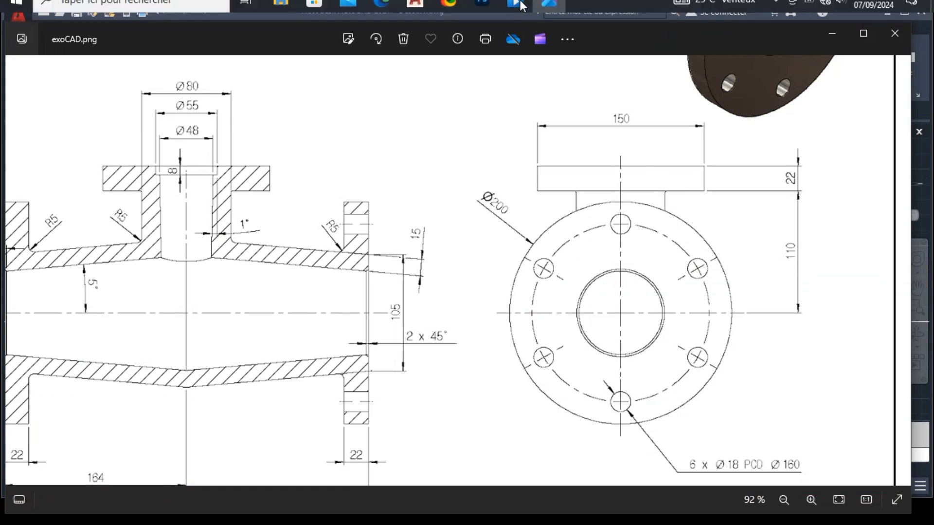
left_click(415, 13)
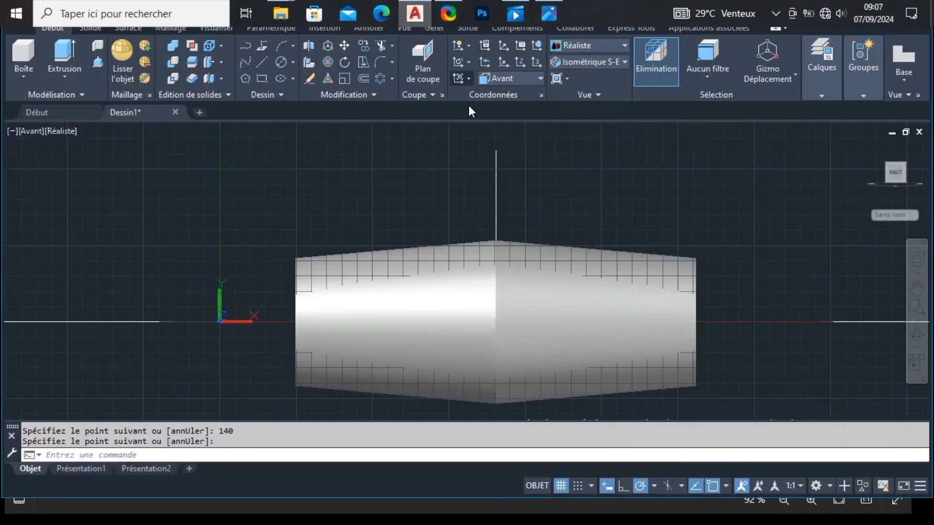
key("Return")
left_click(496, 165)
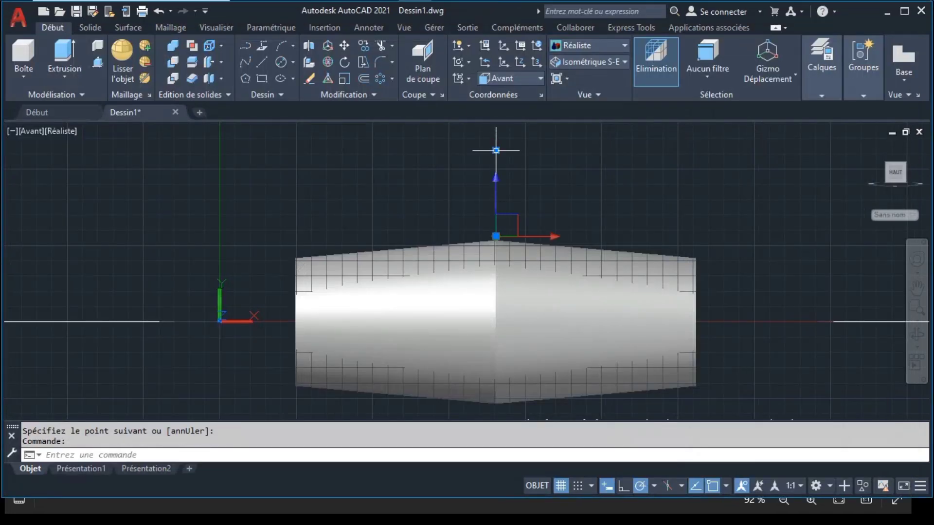
left_click(496, 148)
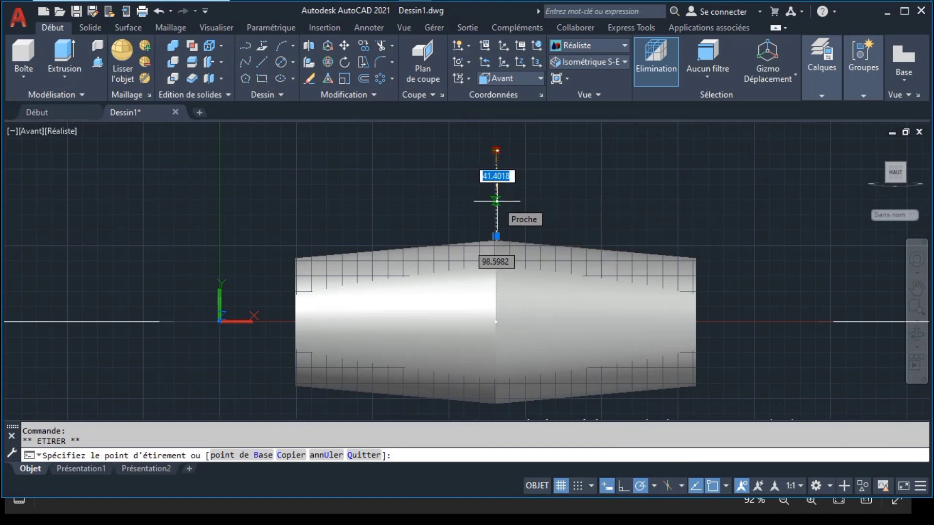
key("Escape")
left_click(309, 80)
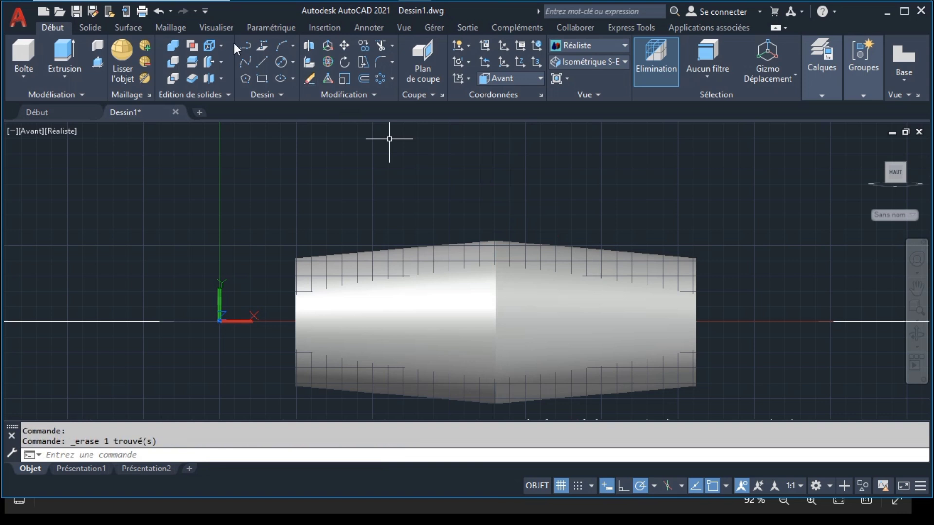
Draw a 110-unit vertical line up from the body's centre point and orbit to check it
left_click(262, 62)
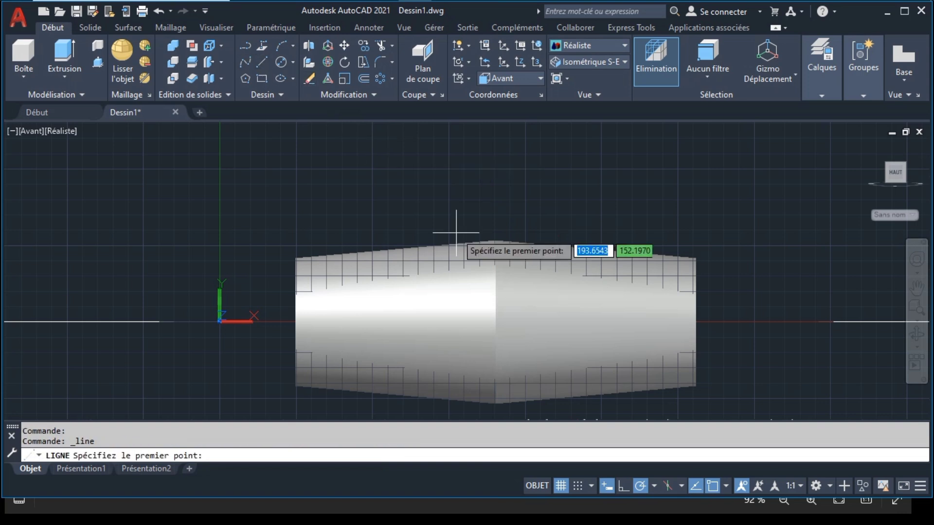
left_click(495, 322)
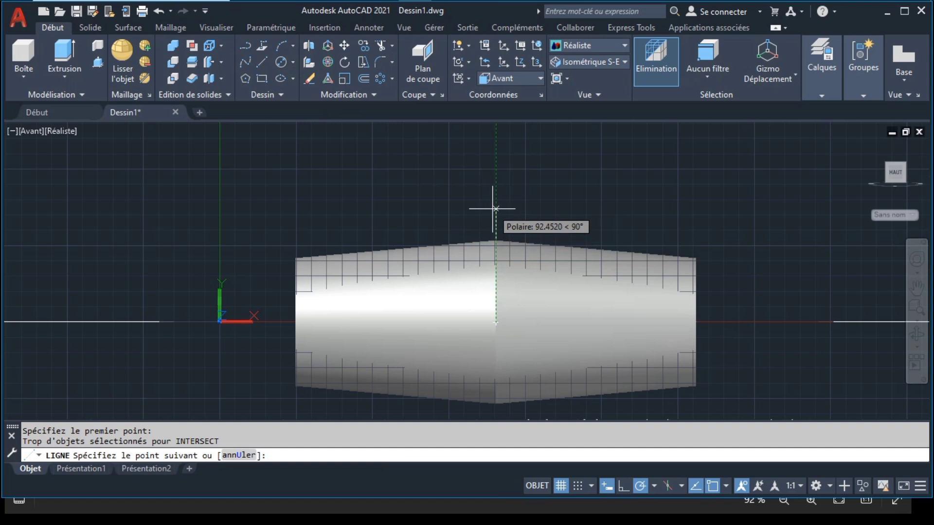
type("110")
key("Return")
key("Return")
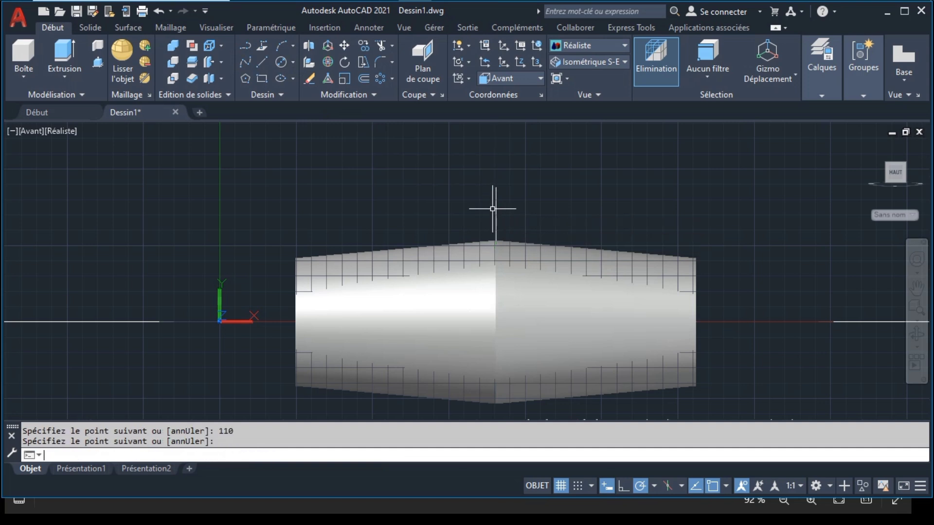
left_click(917, 333)
mouse_move(778, 292)
left_mouse_down()
mouse_move(654, 290)
mouse_move(688, 294)
left_mouse_up()
key("Escape")
key("ctrl+z")
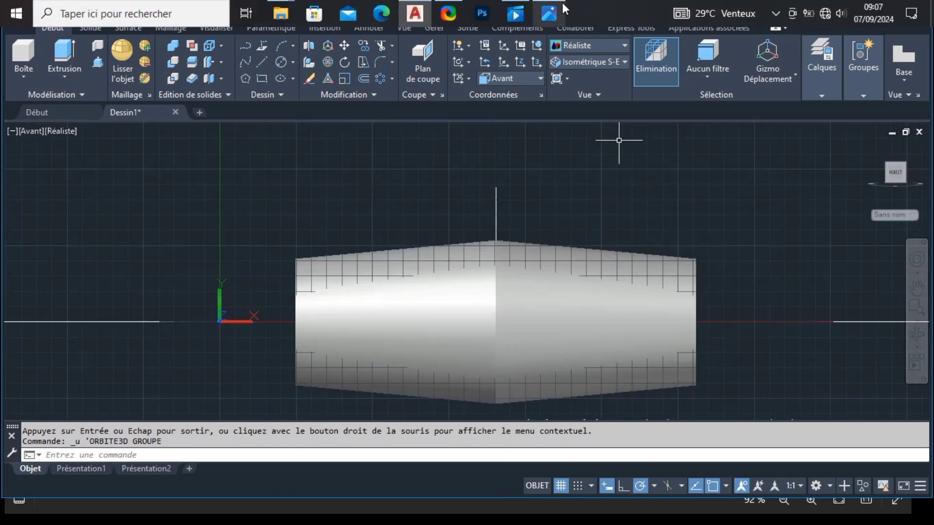
left_click(560, 10)
mouse_move(237, 210)
left_mouse_down()
mouse_move(337, 217)
mouse_move(315, 386)
mouse_move(361, 292)
left_mouse_up()
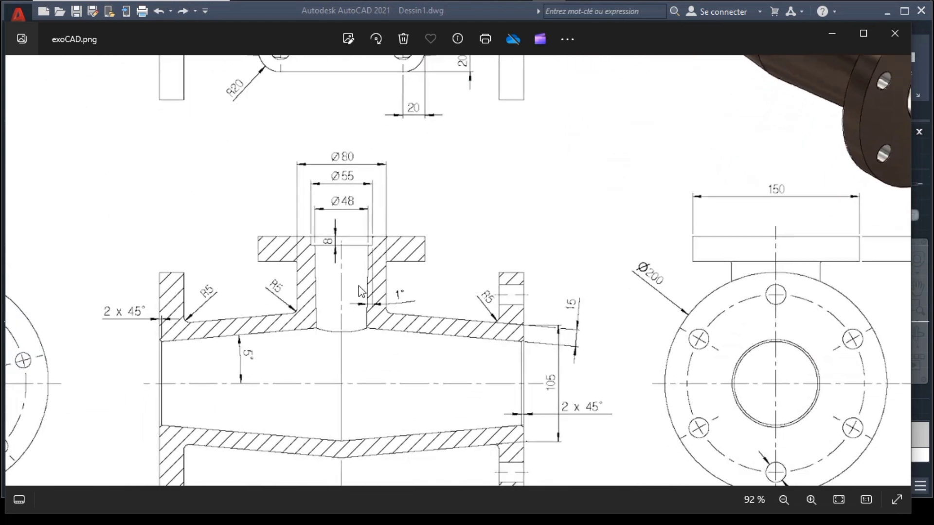
scroll(360, 291, "down", 3)
scroll(400, 304, "up", 3)
left_click_drag(487, 261, 467, 235)
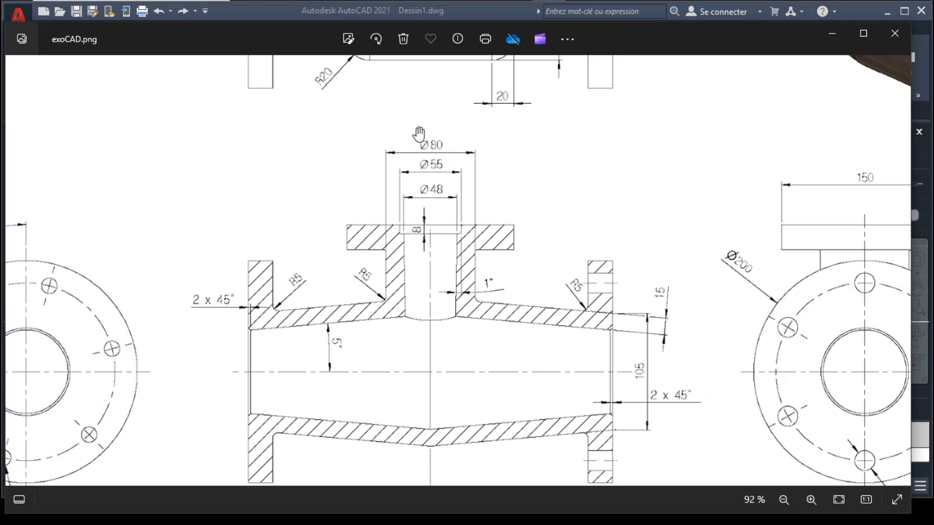
left_click_drag(704, 255, 519, 242)
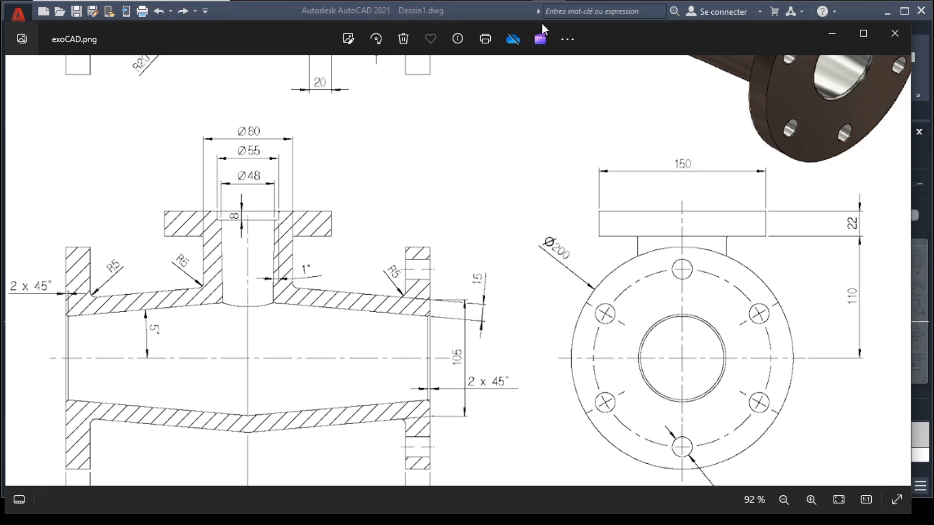
mouse_move(415, 13)
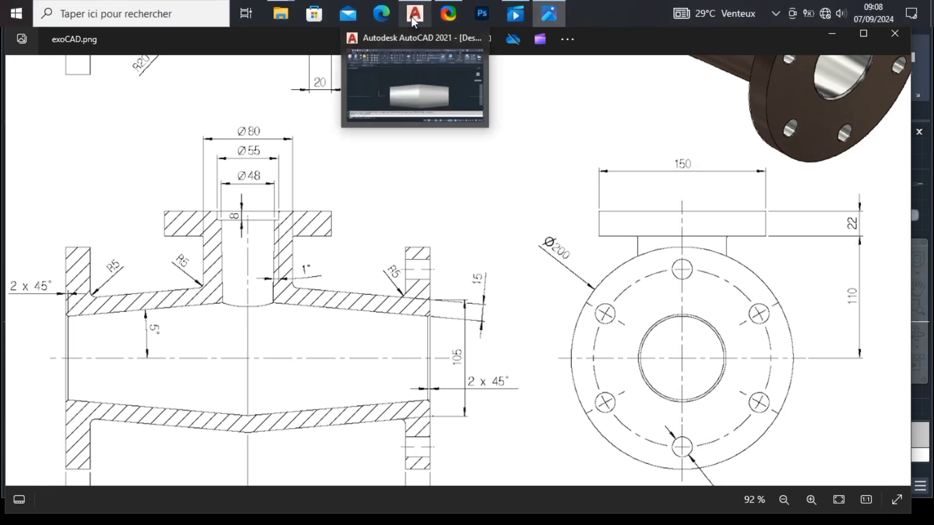
Draw a 10-unit vertical line up from the body's top centre, then check the reference drawing
left_click(422, 88)
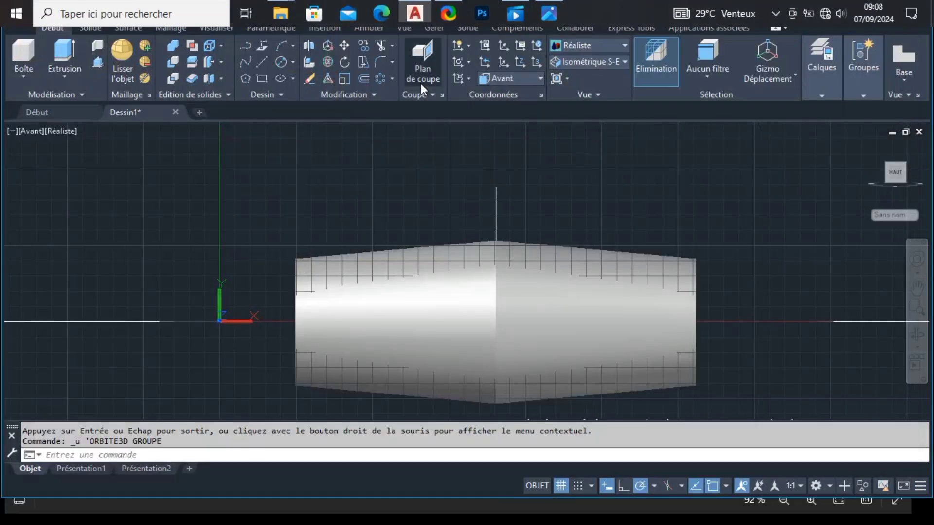
left_click(261, 62)
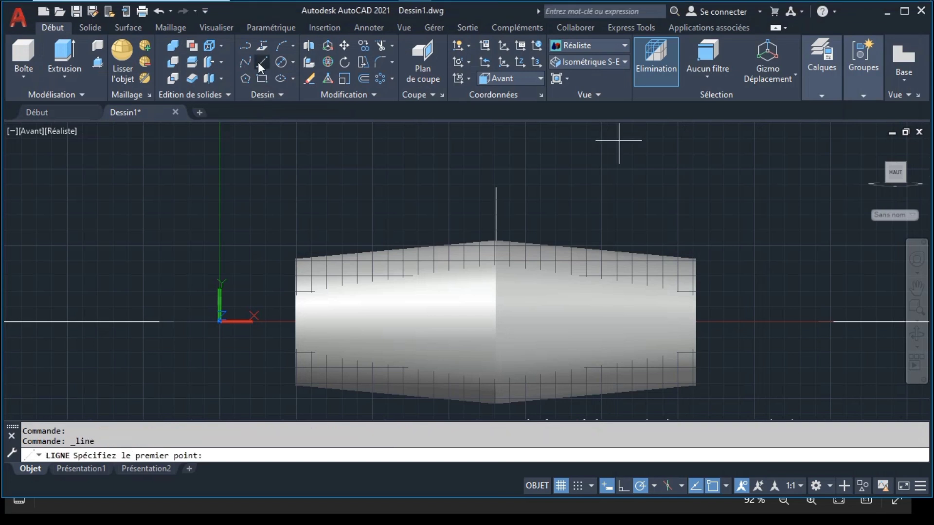
left_click(496, 187)
type("10")
key("Return")
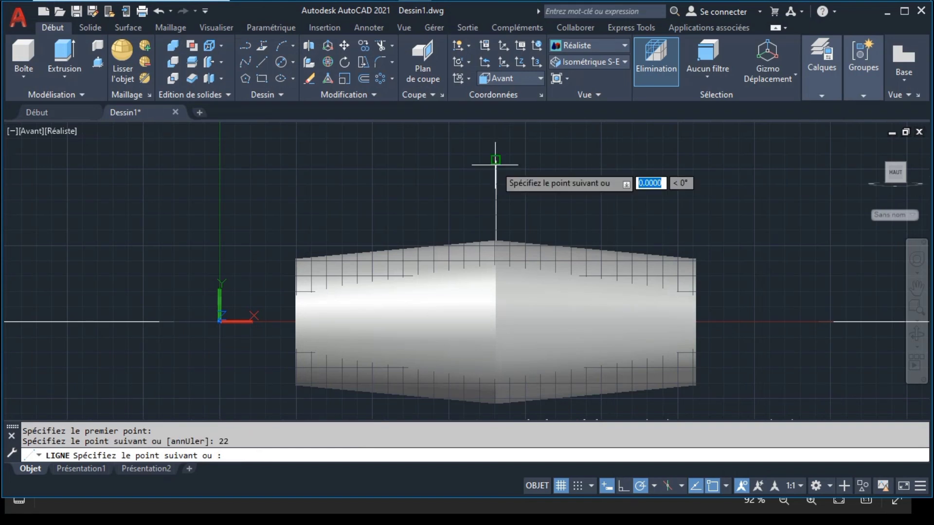
key("Return")
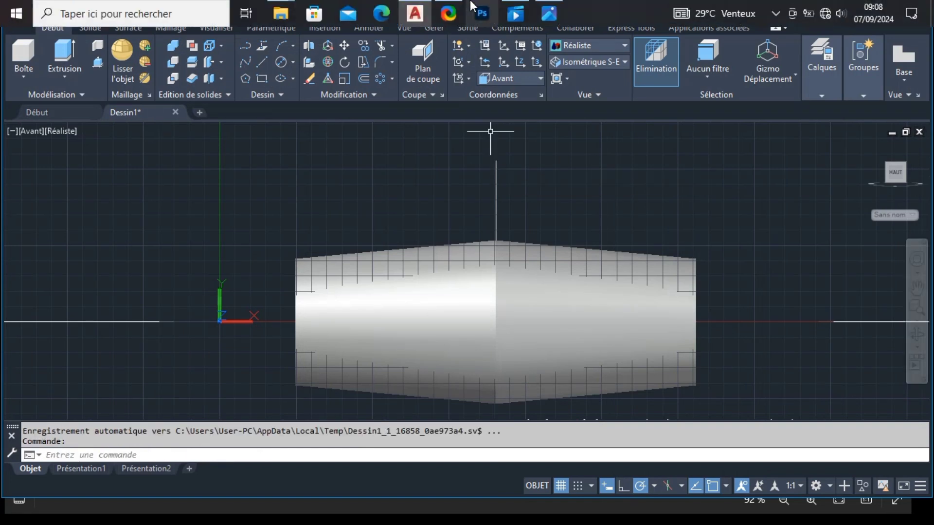
mouse_move(548, 14)
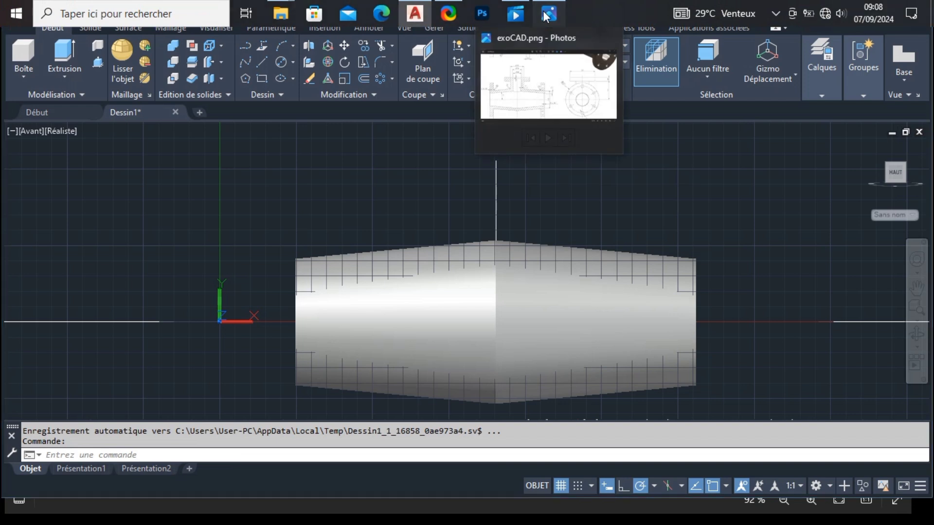
left_click(548, 14)
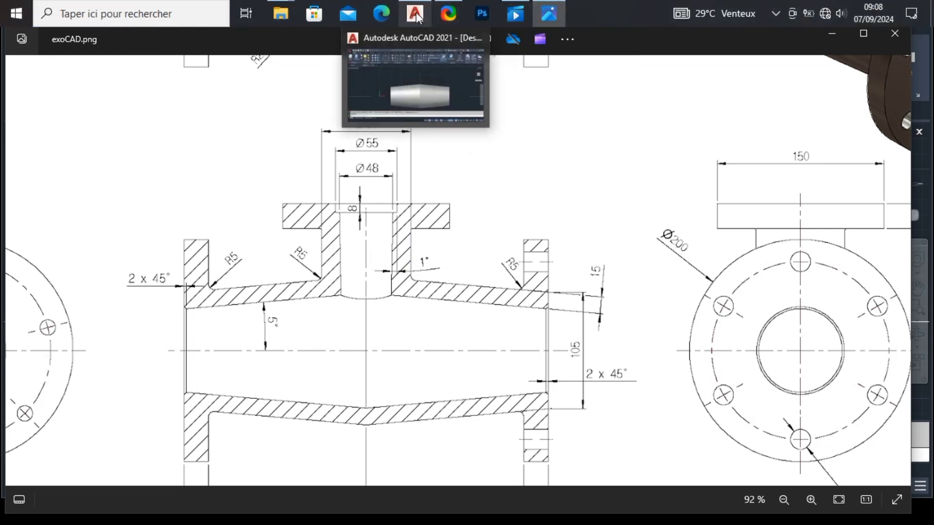
left_click(408, 112)
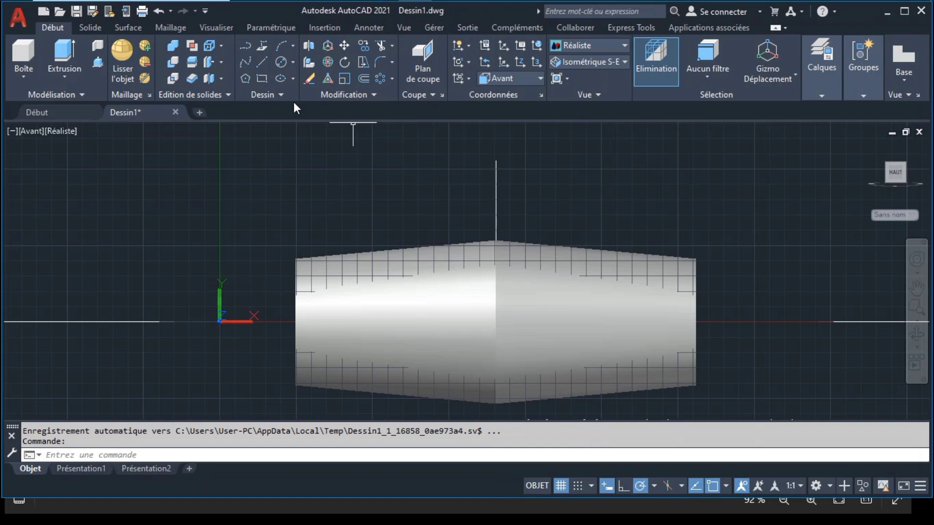
Draw an Ø80 circle centred on the vertical line above the body
left_click(280, 61)
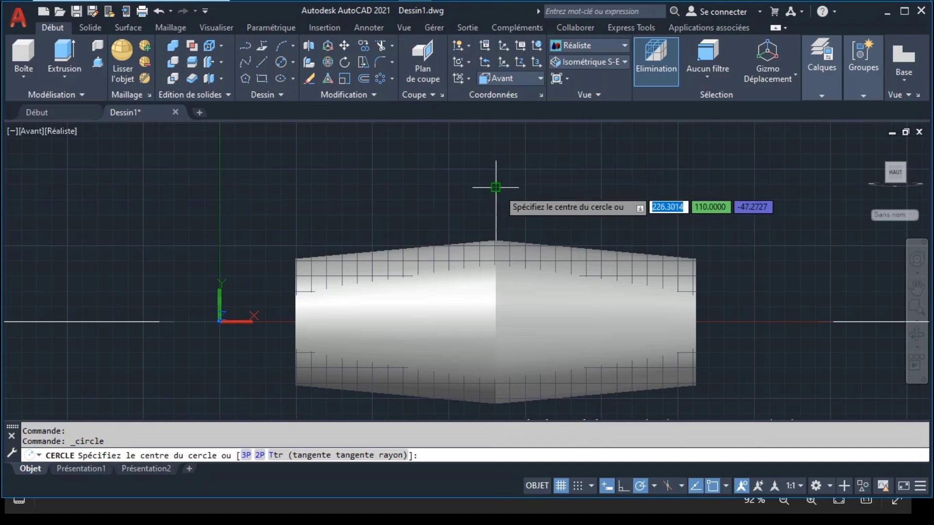
left_click(496, 187)
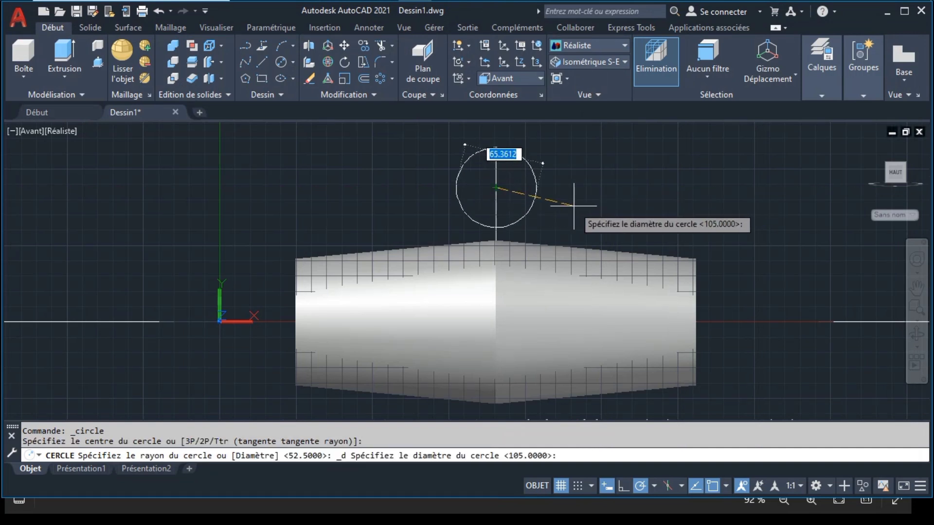
type("80")
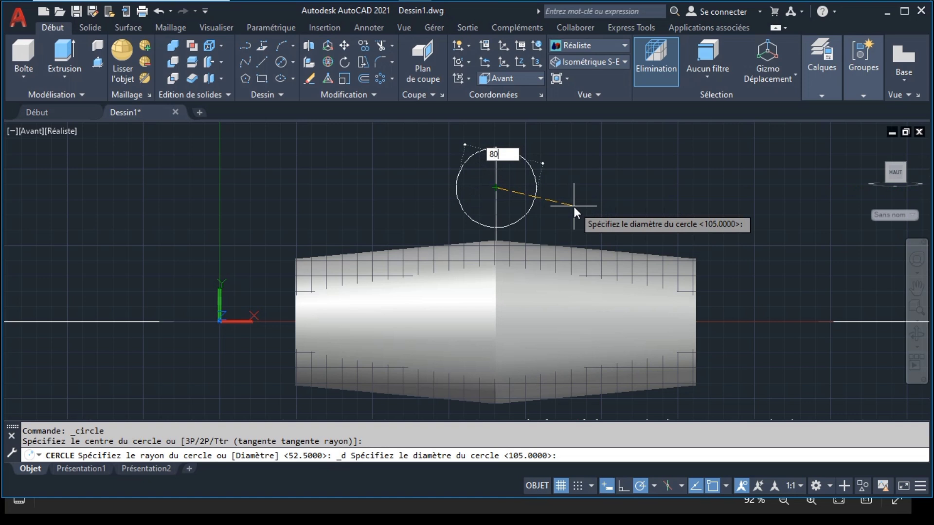
key("Return")
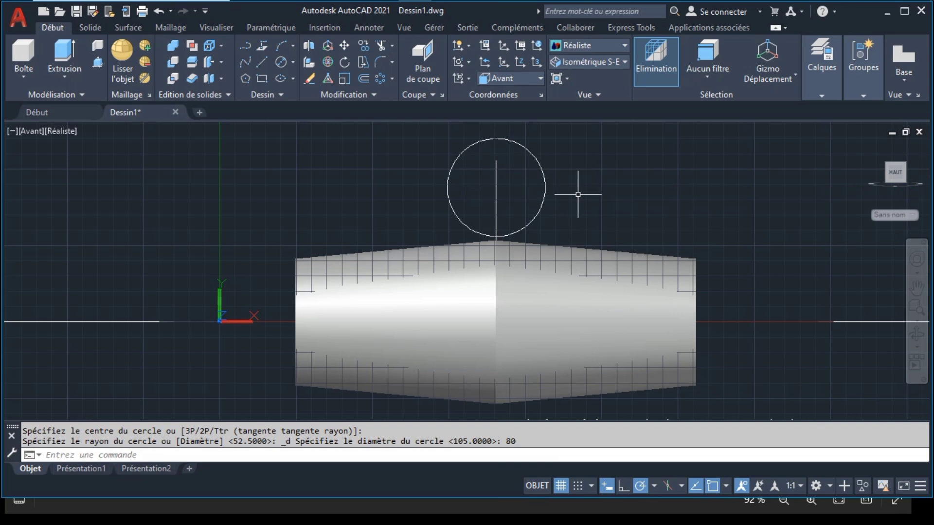
mouse_move(548, 13)
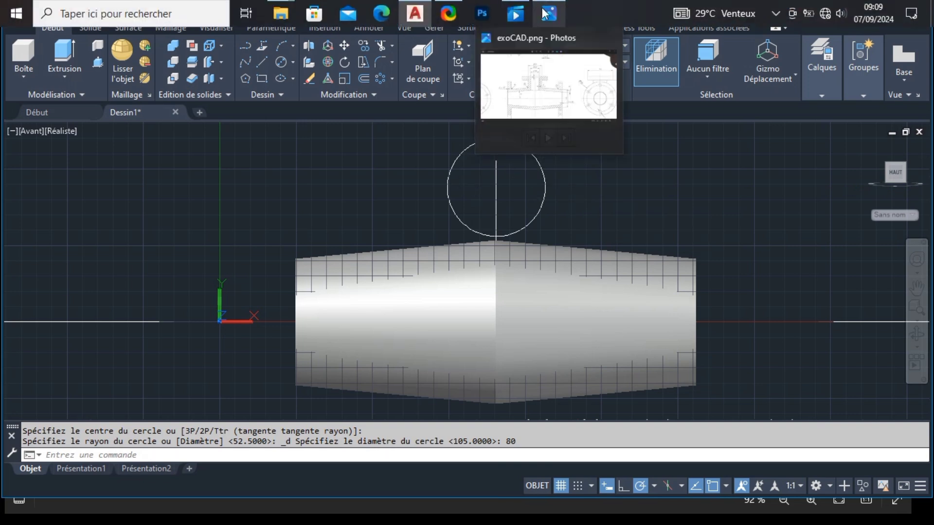
left_click(563, 100)
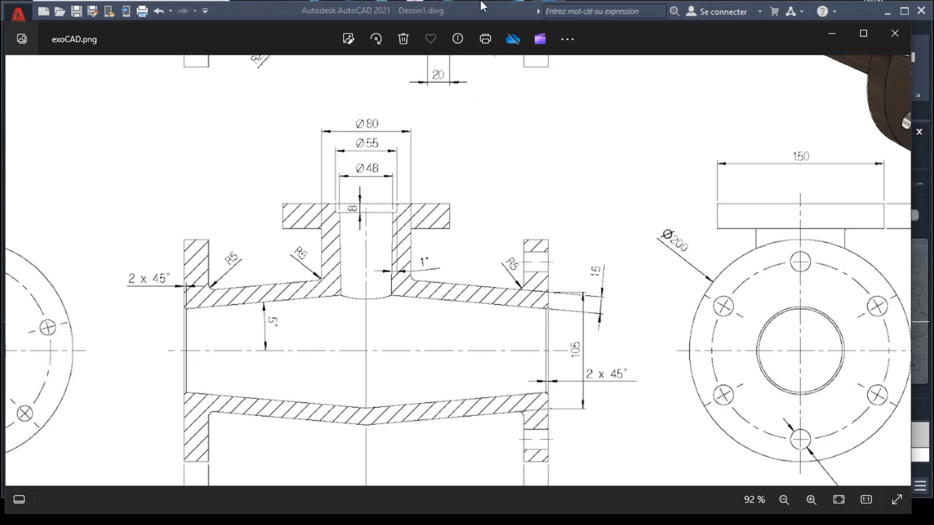
left_click(360, 93)
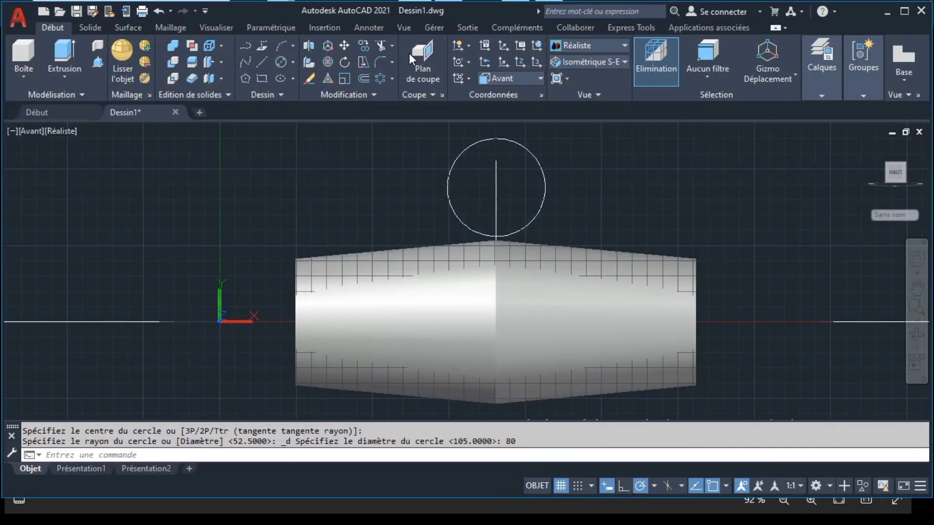
Add an Ø55 circle centred at the vertical line's top end
left_click(282, 63)
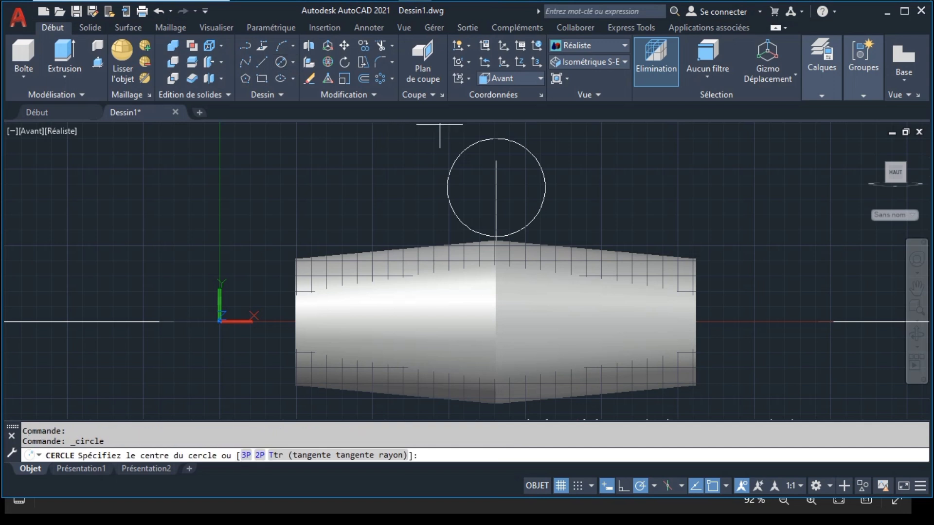
left_click(496, 160)
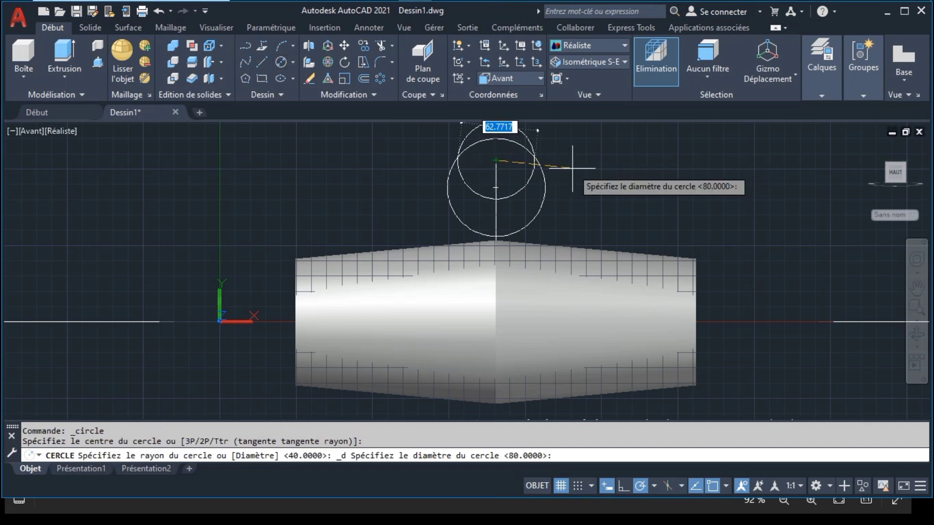
type("55")
key("Return")
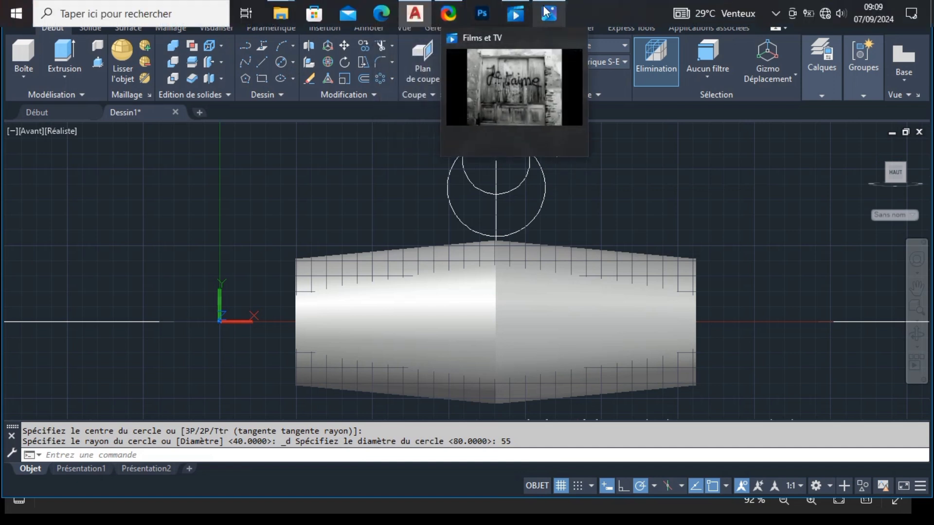
mouse_move(515, 13)
left_click(547, 12)
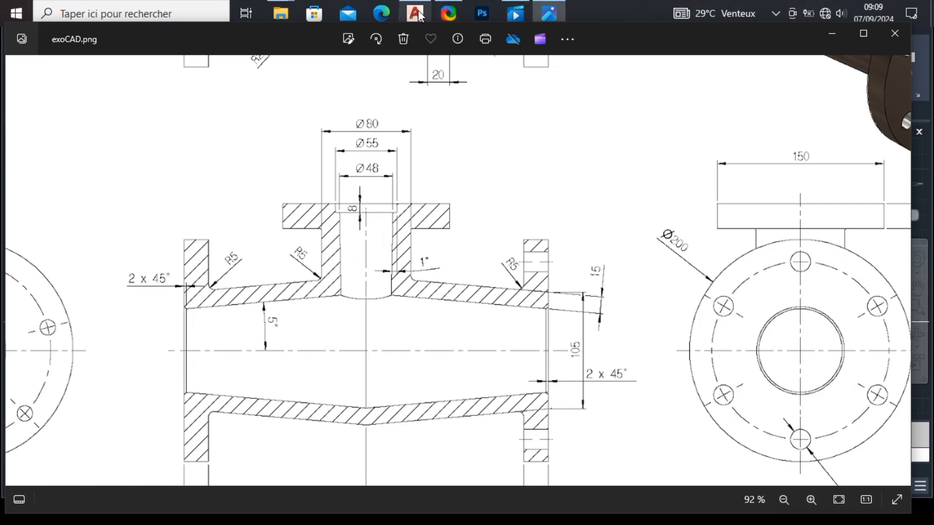
Draw an Ø48 circle centred at the top end of the vertical line
left_click(416, 13)
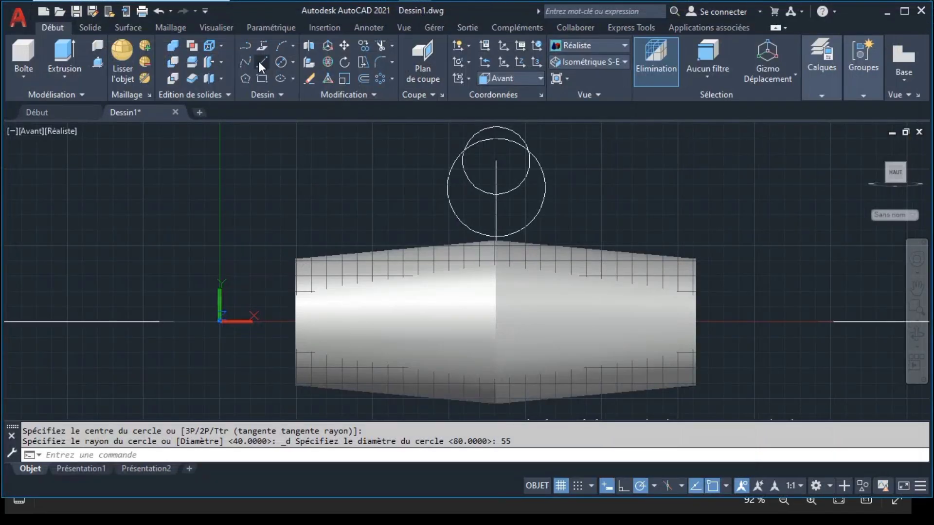
left_click(283, 64)
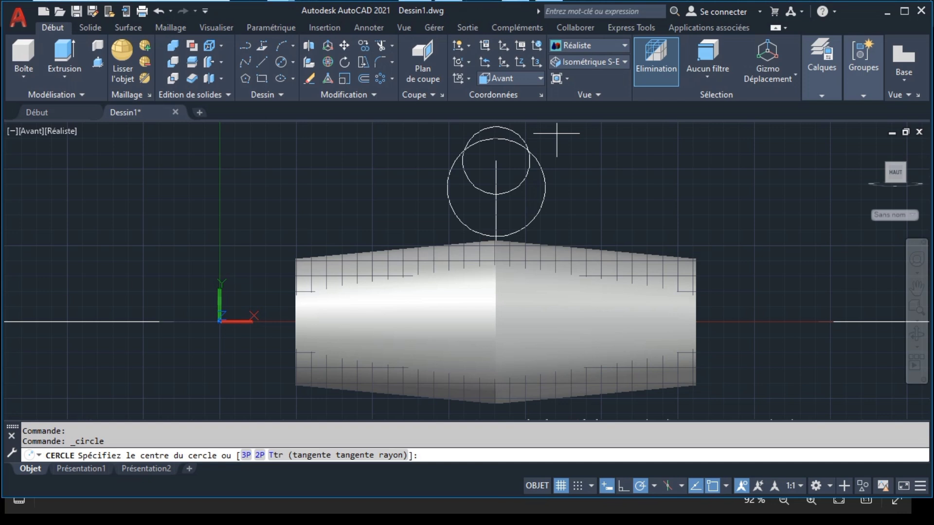
mouse_move(549, 13)
left_click(554, 71)
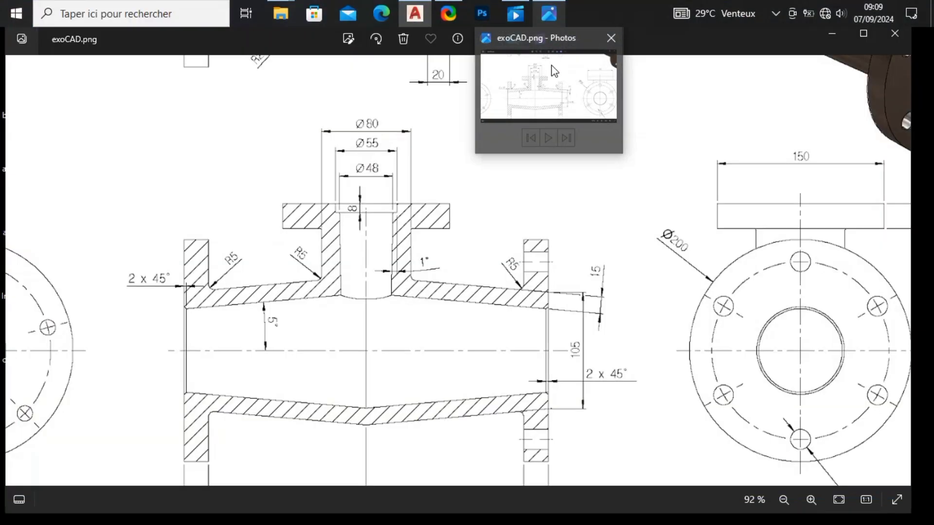
left_click(416, 14)
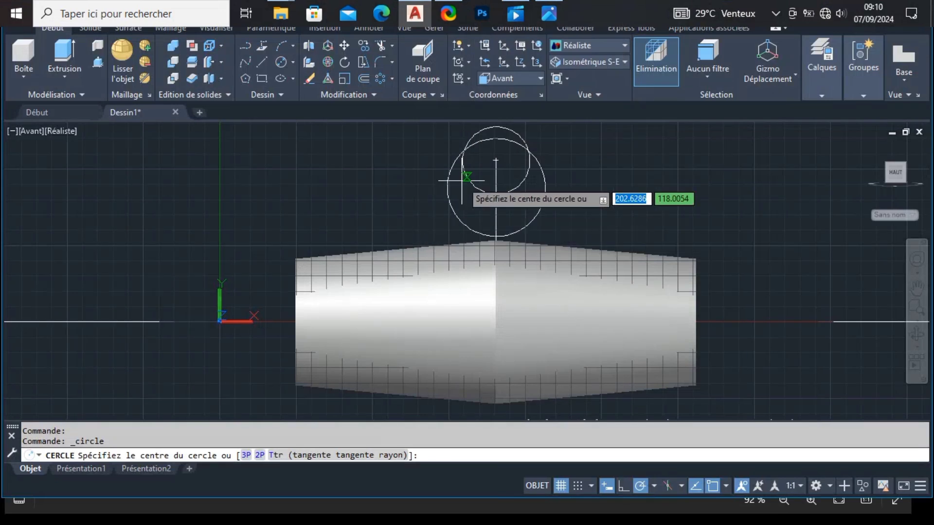
left_click(501, 155)
type("48")
key("Return")
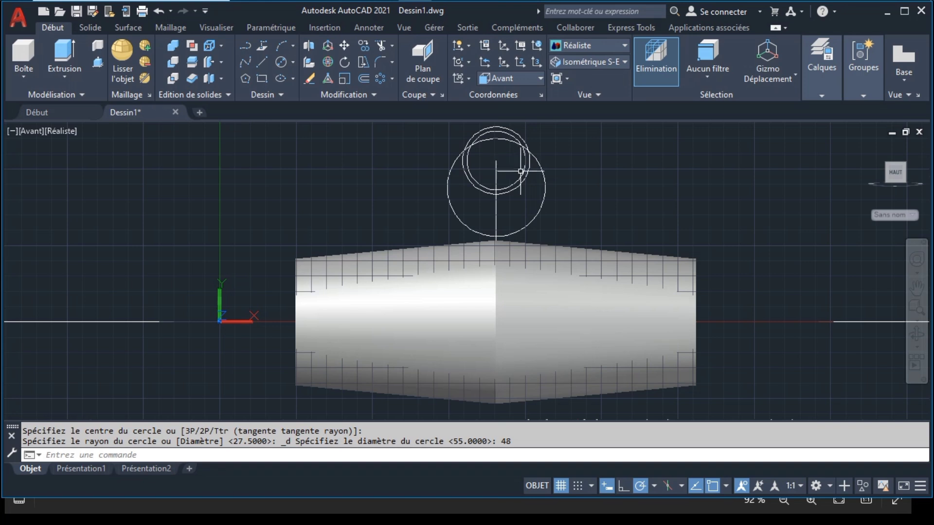
Move the Ø48 circle 8 units down along the branch axis
left_click(520, 173)
left_click(348, 48)
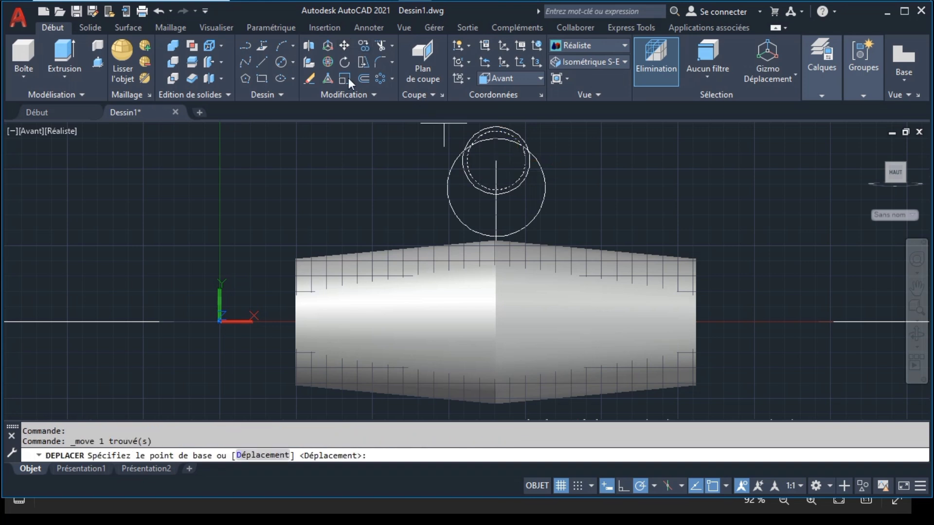
left_click(352, 146)
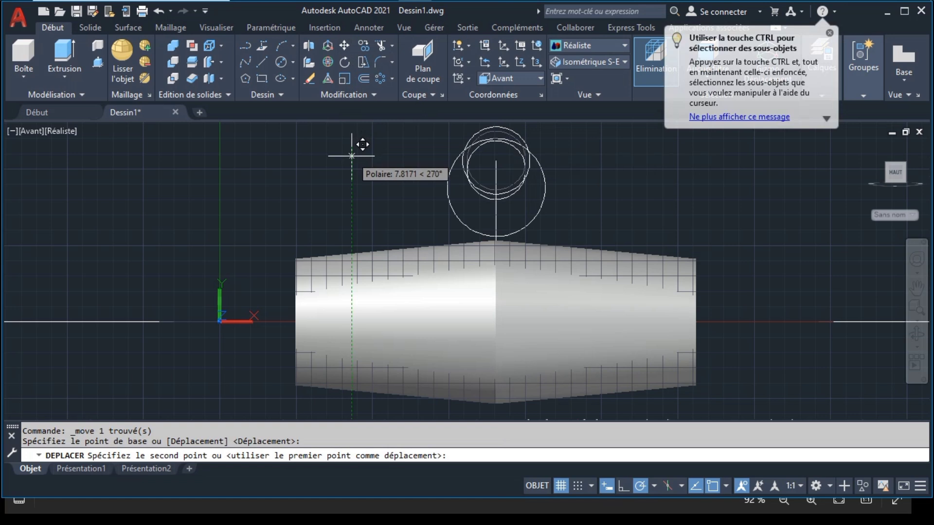
type("8")
key("Return")
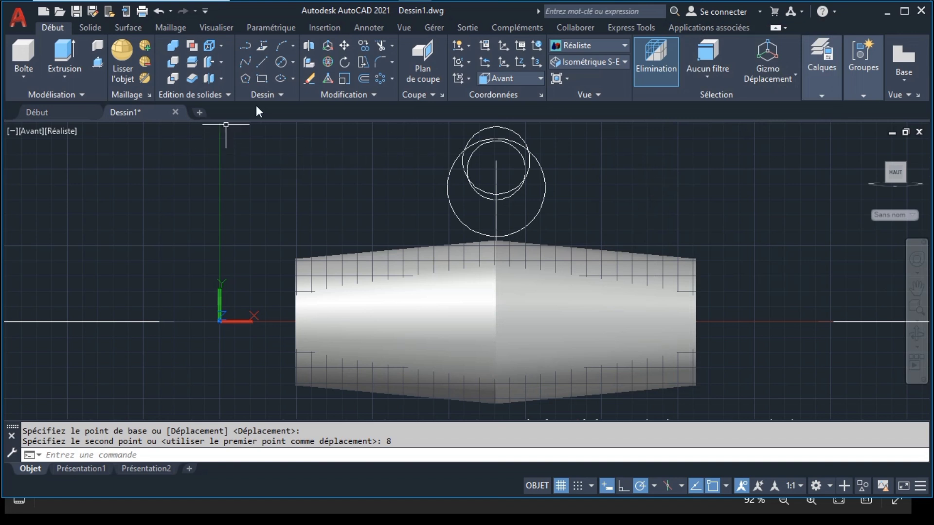
Sweep the Ø80 circle along the vertical line using Balayage to form the branch cylinder
left_click(75, 75)
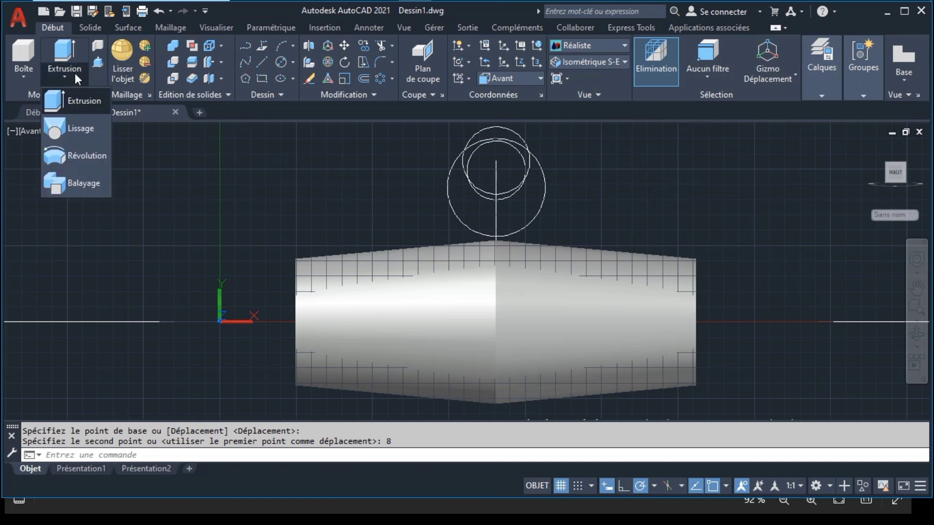
left_click(79, 181)
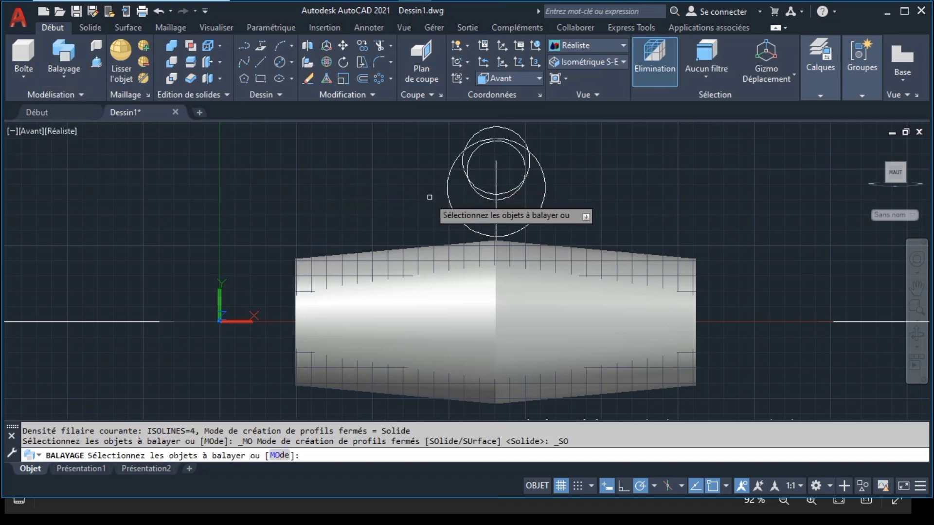
left_click(446, 198)
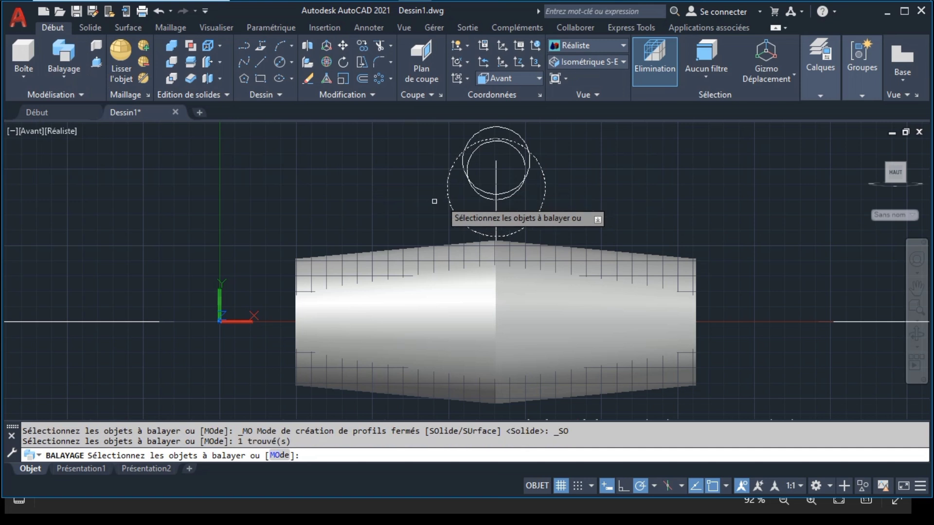
key("Return")
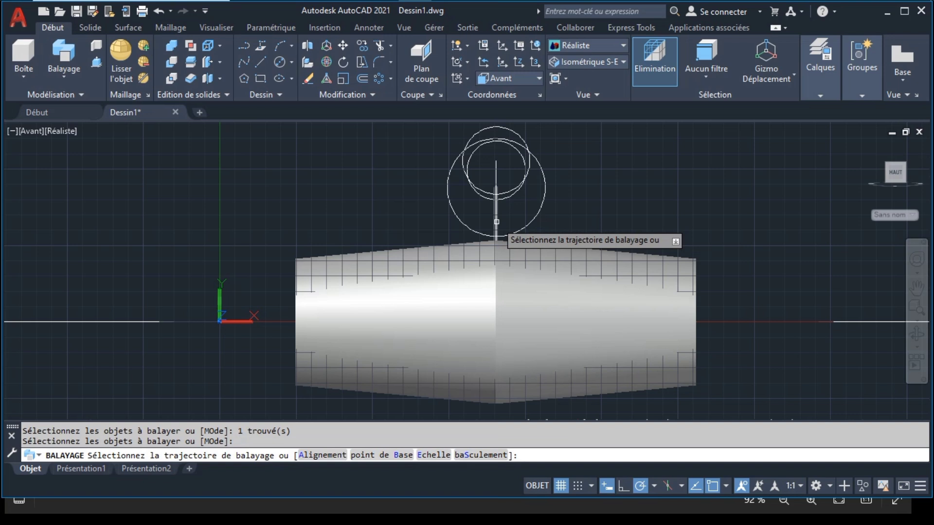
left_click(496, 221)
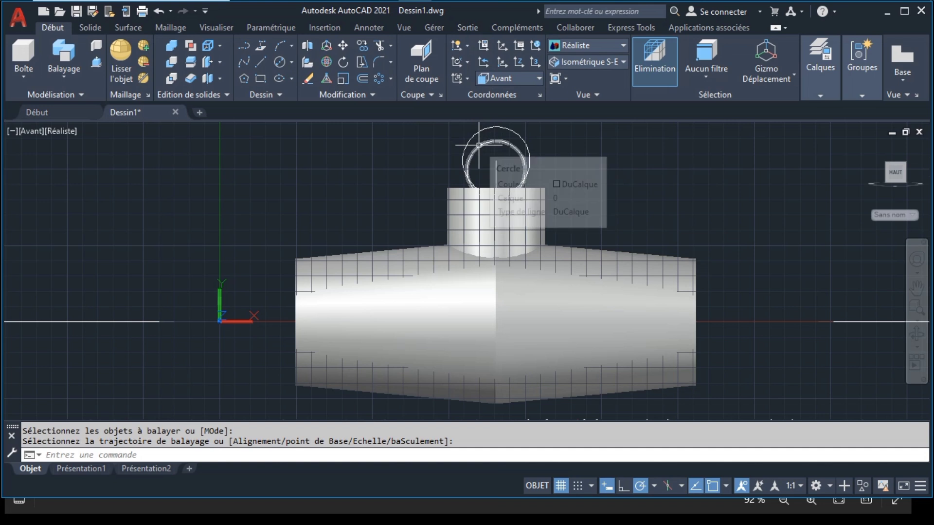
Orbit to an oblique view and start a 3D rotation of the top circle, then cancel it
left_click(917, 334)
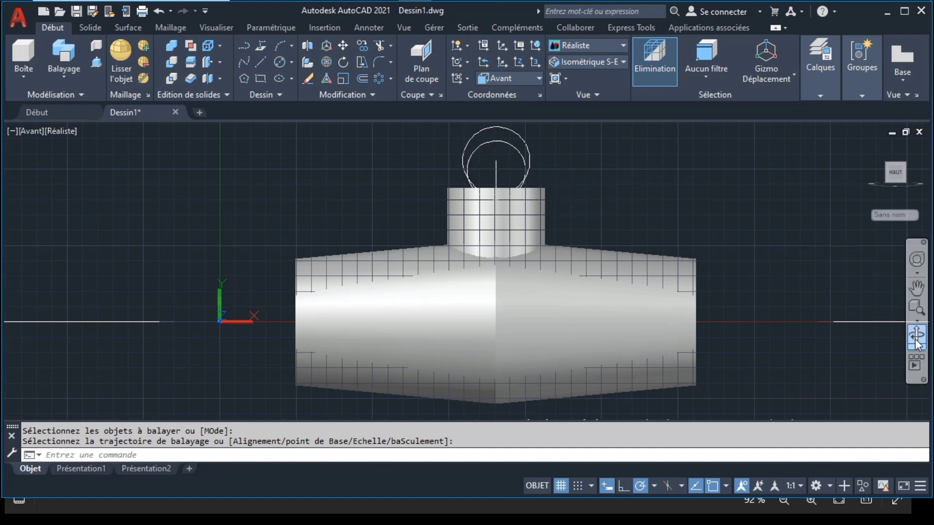
left_click_drag(648, 264, 469, 267)
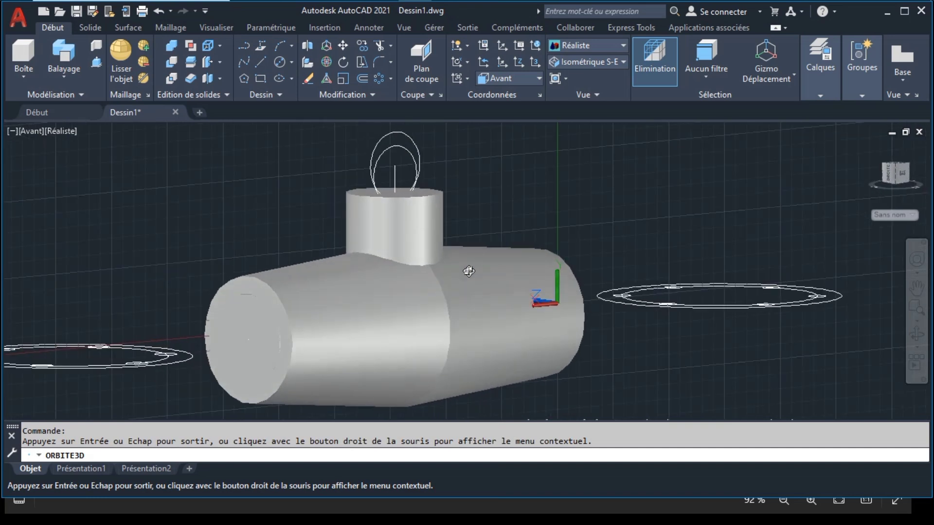
key("Escape")
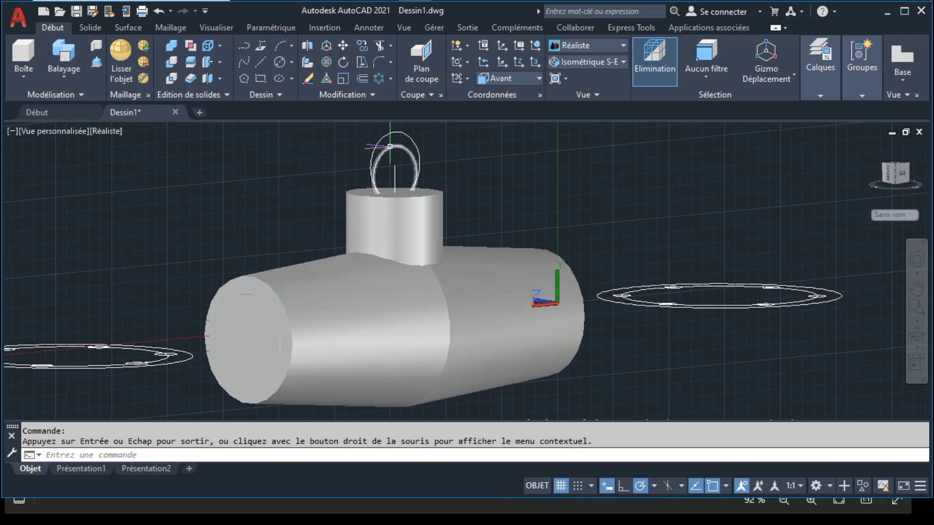
left_click(375, 163)
left_click(325, 60)
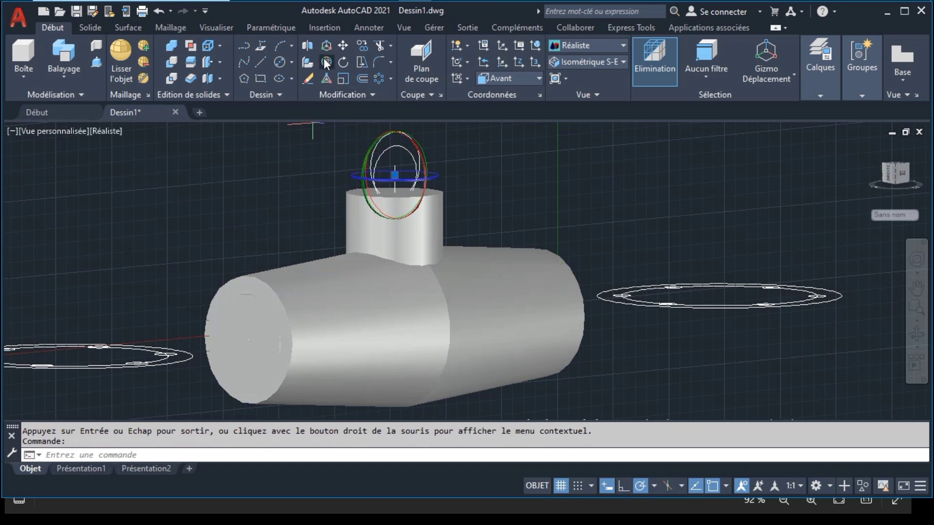
left_click(916, 335)
left_click_drag(803, 311, 769, 319)
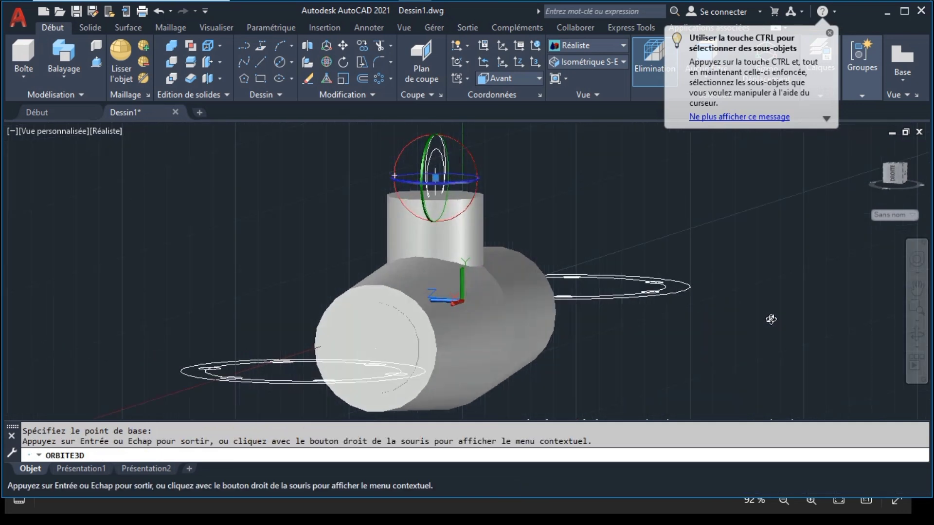
key("Escape")
left_click(462, 146)
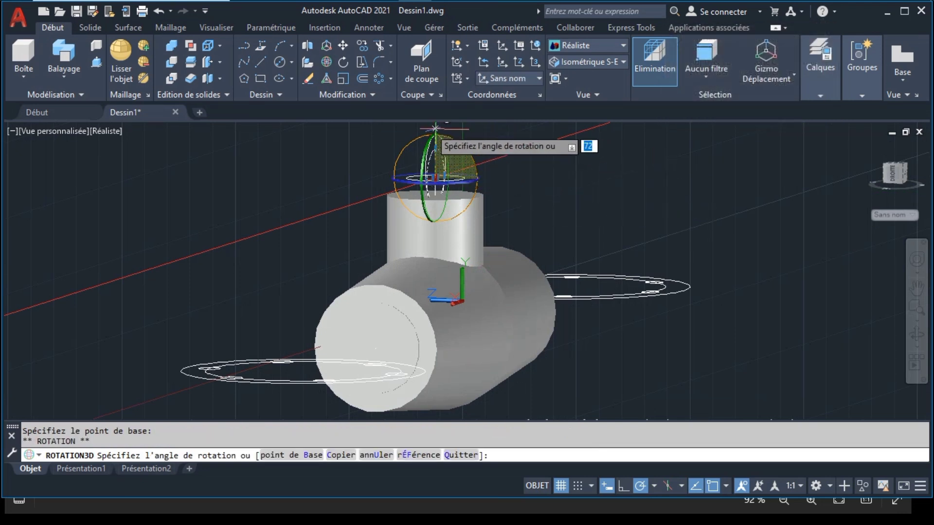
key("Escape")
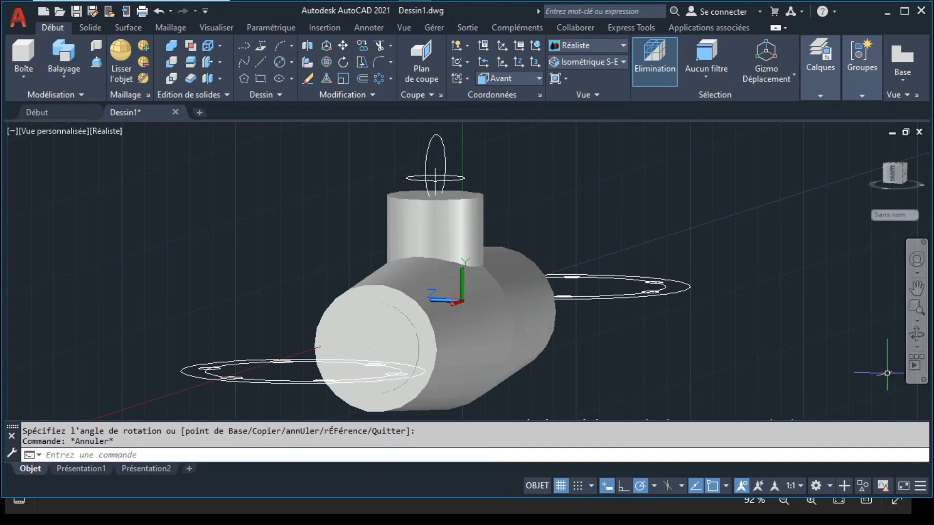
Orbit the tee model to a raised oblique viewpoint
left_click(918, 334)
mouse_move(538, 273)
left_mouse_down()
mouse_move(628, 291)
mouse_move(828, 282)
mouse_move(678, 271)
left_mouse_up()
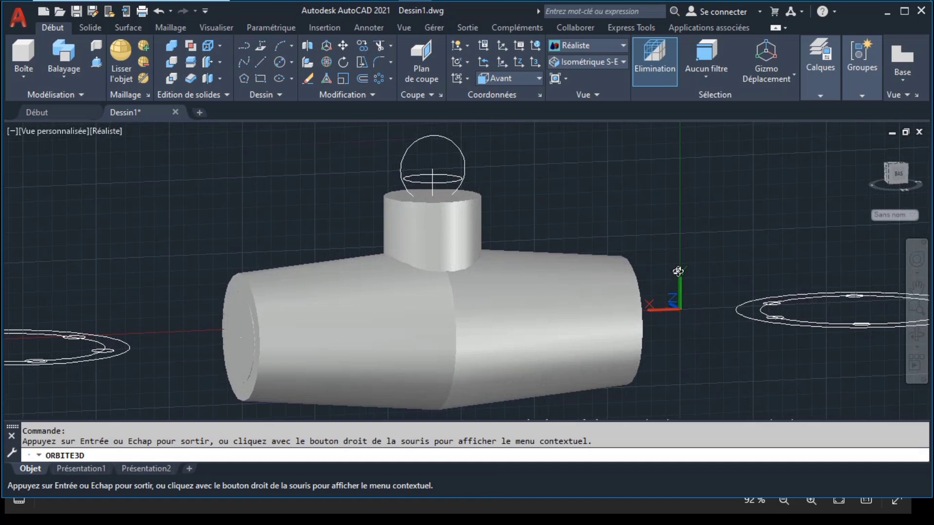
key("Escape")
Bring the exoCAD.png reference drawing in Photos to the front
left_click(549, 6)
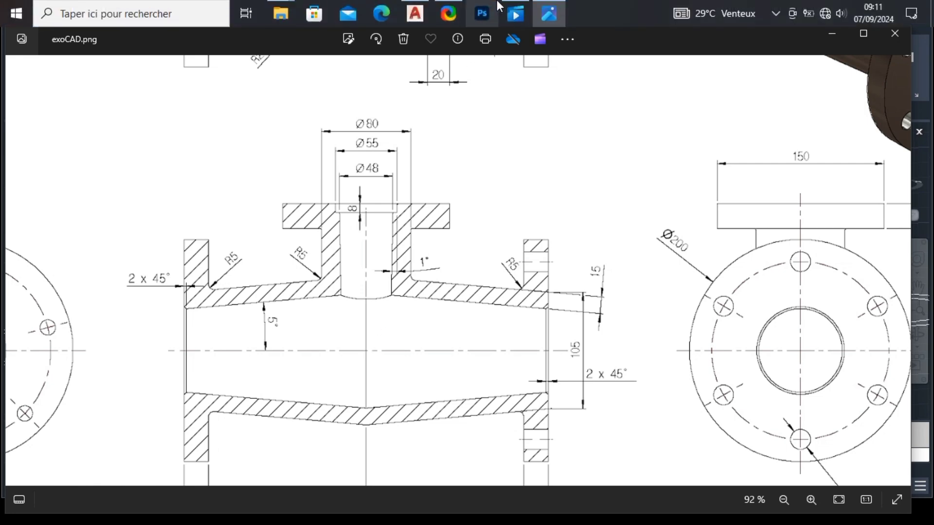
mouse_move(415, 13)
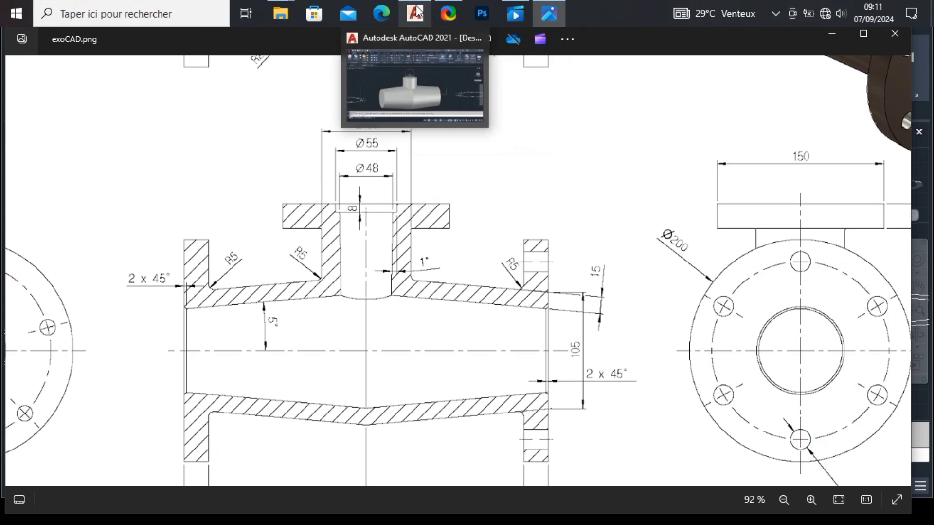
Extrude the small top circle by 10, then undo the resulting thin disk
left_click(416, 90)
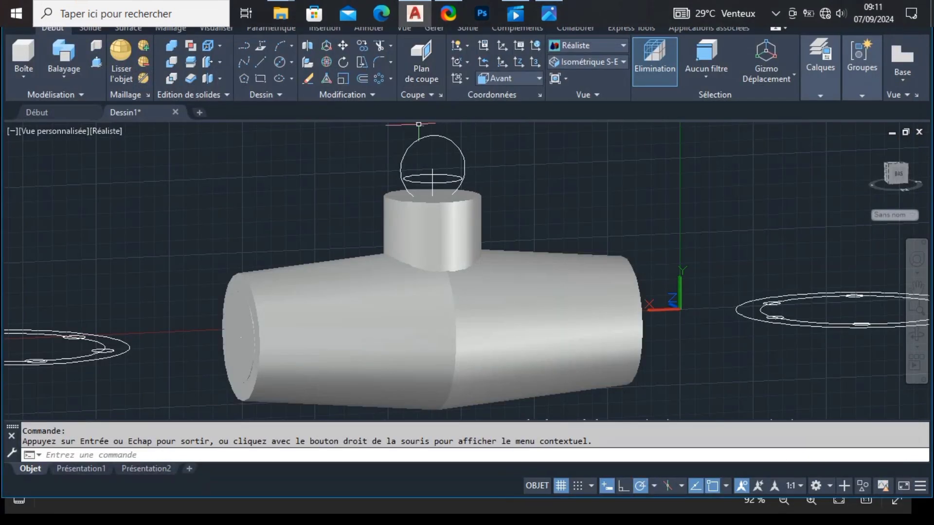
left_click(423, 173)
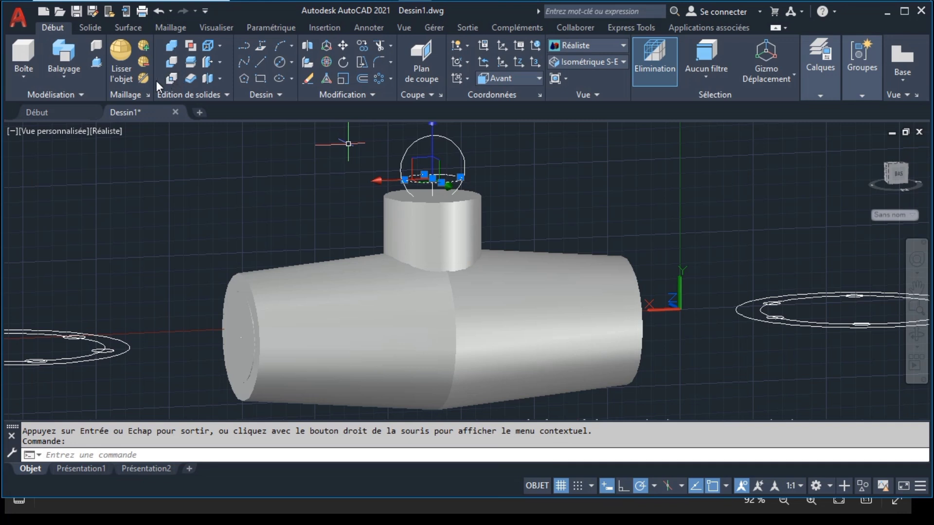
left_click(72, 71)
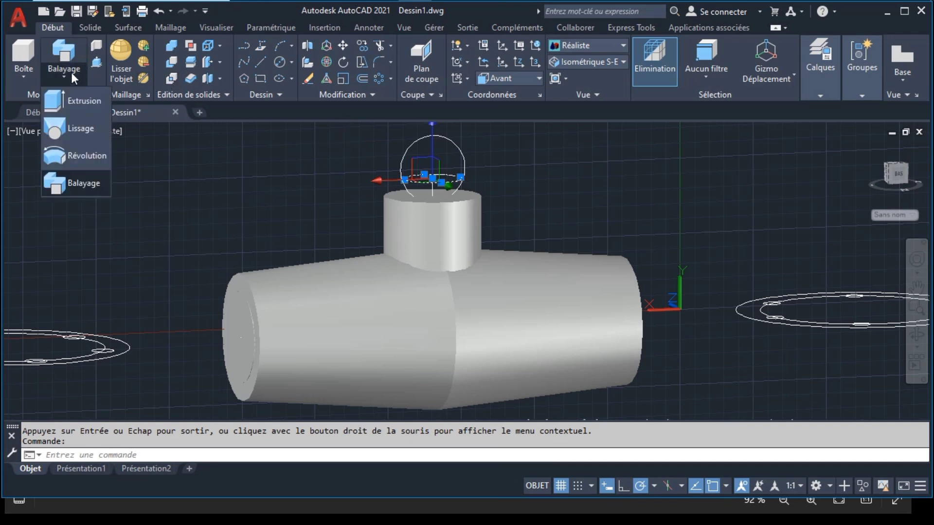
left_click(80, 106)
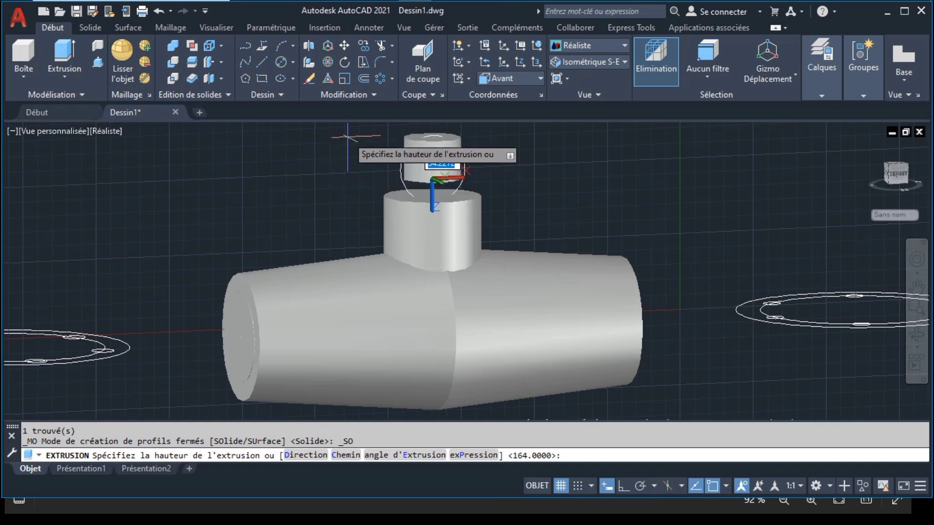
type("10")
key("Return")
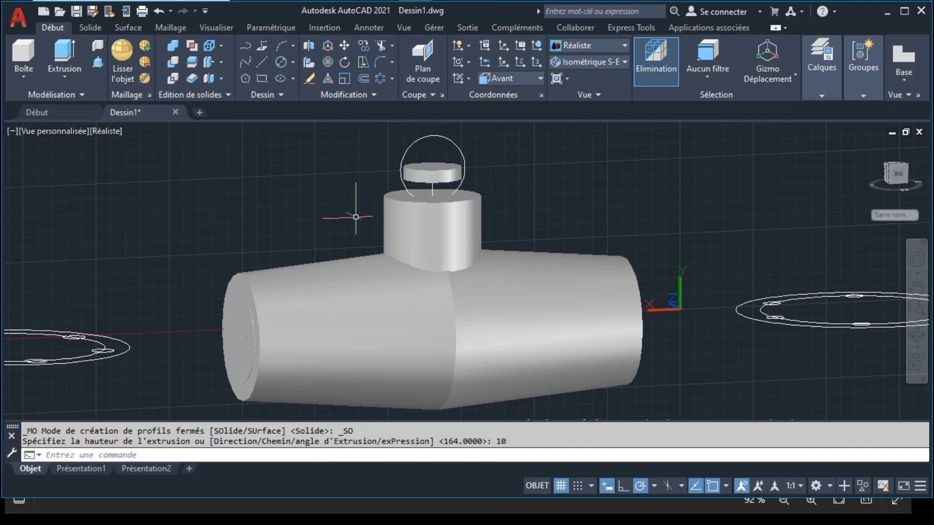
key("ctrl+z")
Re-extrude the top circle with a 1° taper angle, picking its height to form the step
left_click(417, 179)
left_click(65, 55)
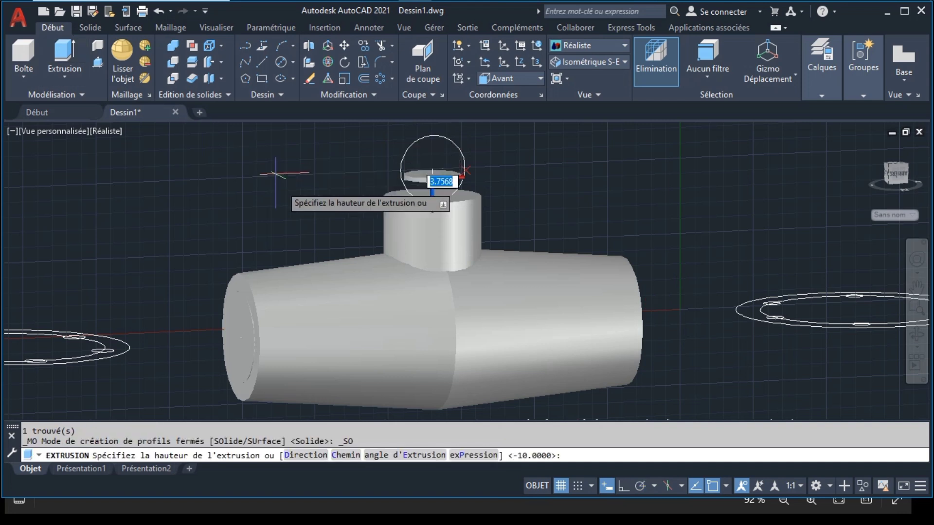
left_click(405, 455)
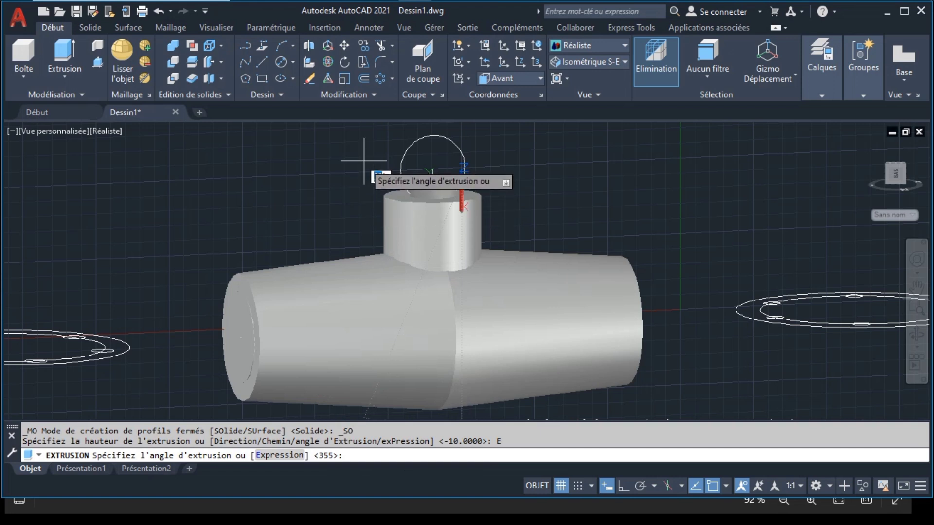
type("10")
key("Return")
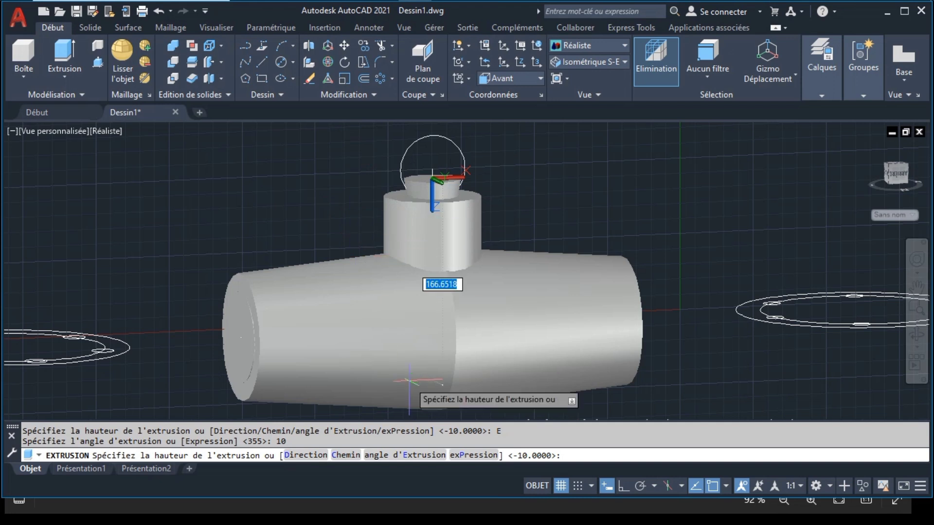
type("E")
key("Return")
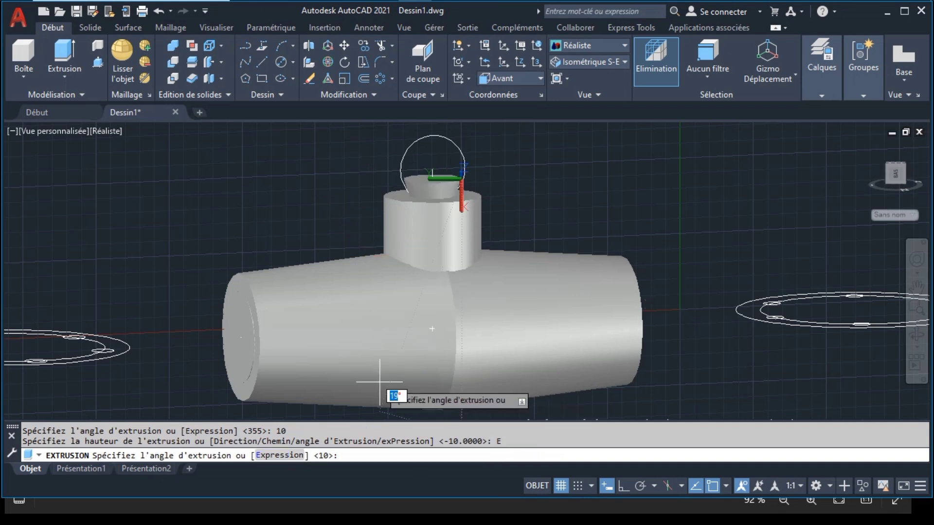
type("1")
key("Return")
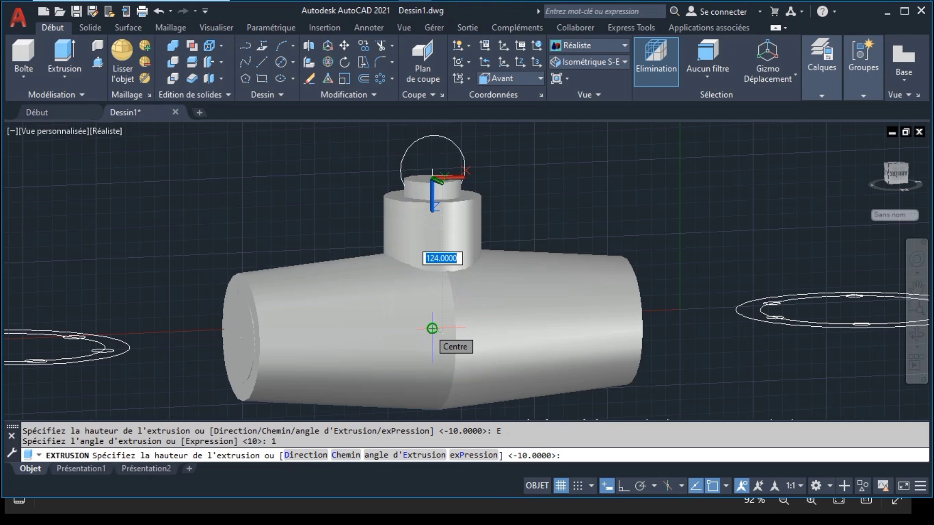
key("super+e")
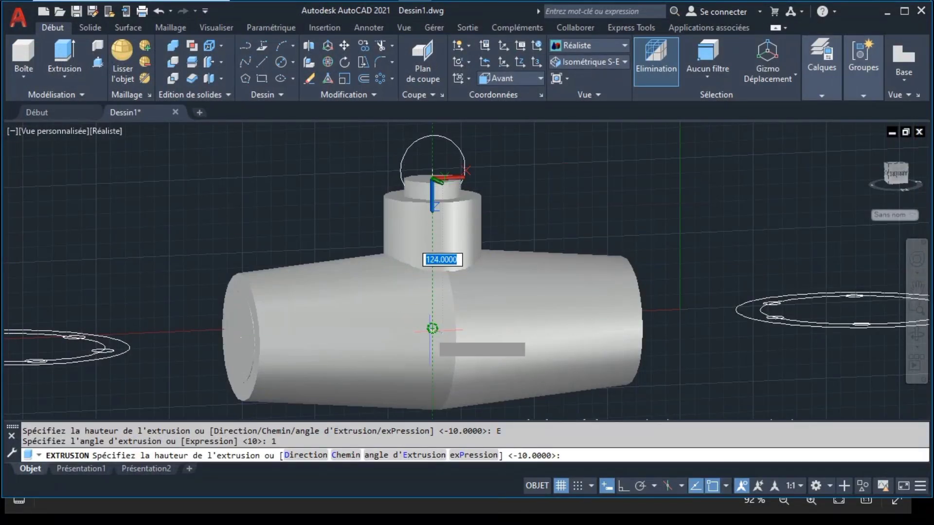
left_click(432, 328)
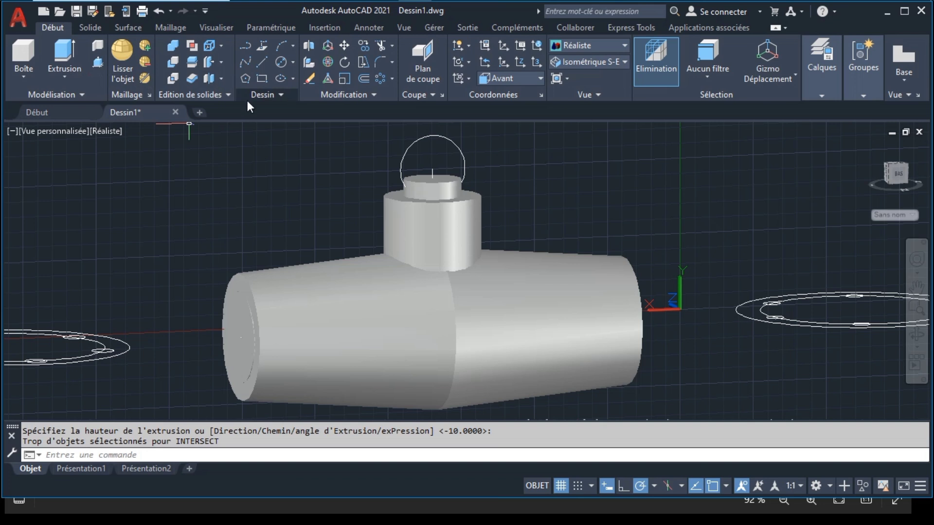
Try a Balayage sweep of the top circle, undo it, and return to exoCAD.png
left_click(53, 78)
left_click(82, 178)
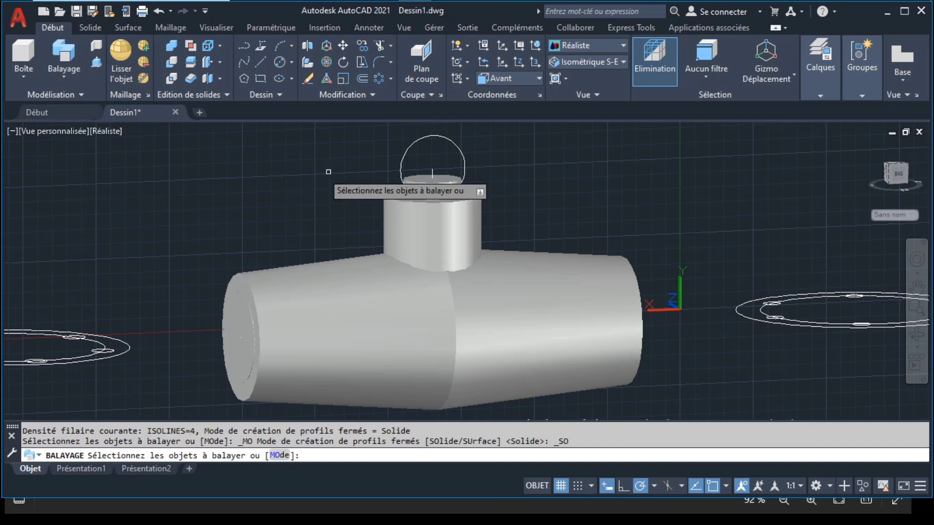
left_click(402, 158)
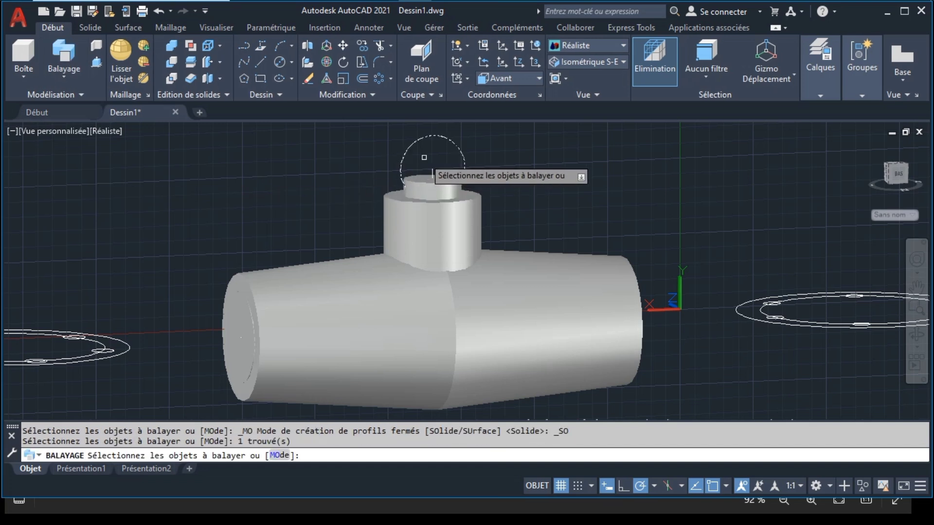
key("Return")
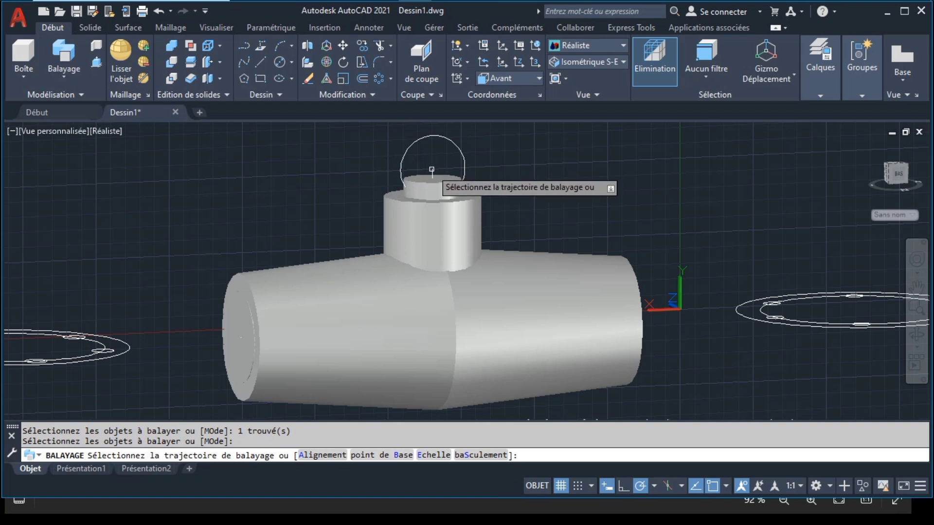
left_click(433, 170)
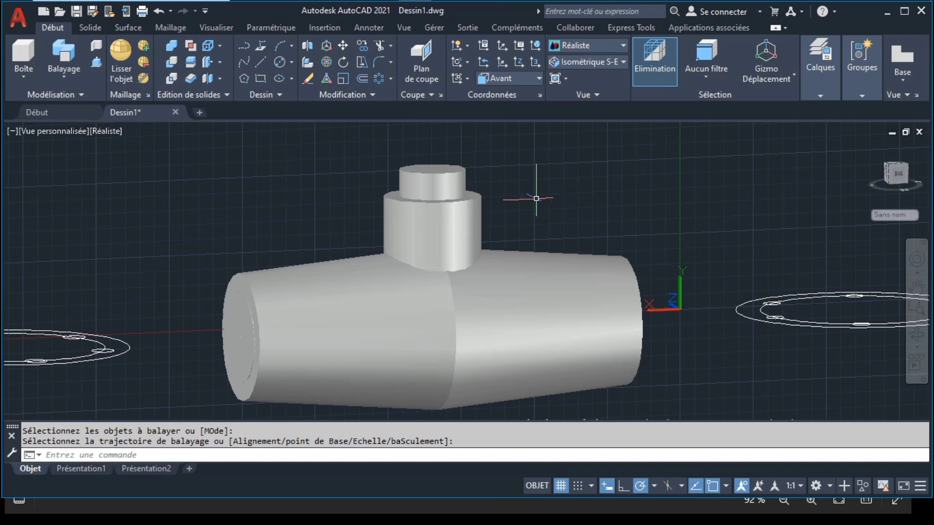
key("ctrl+z")
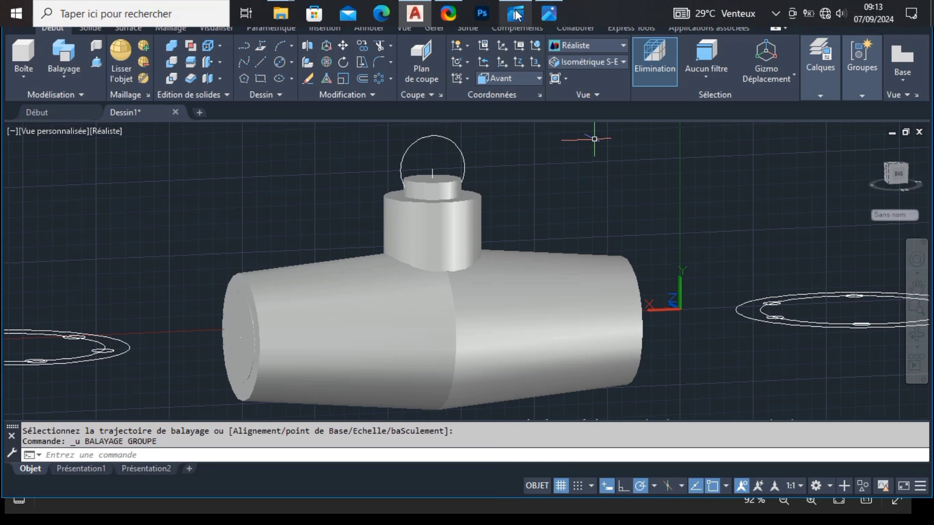
left_click(548, 15)
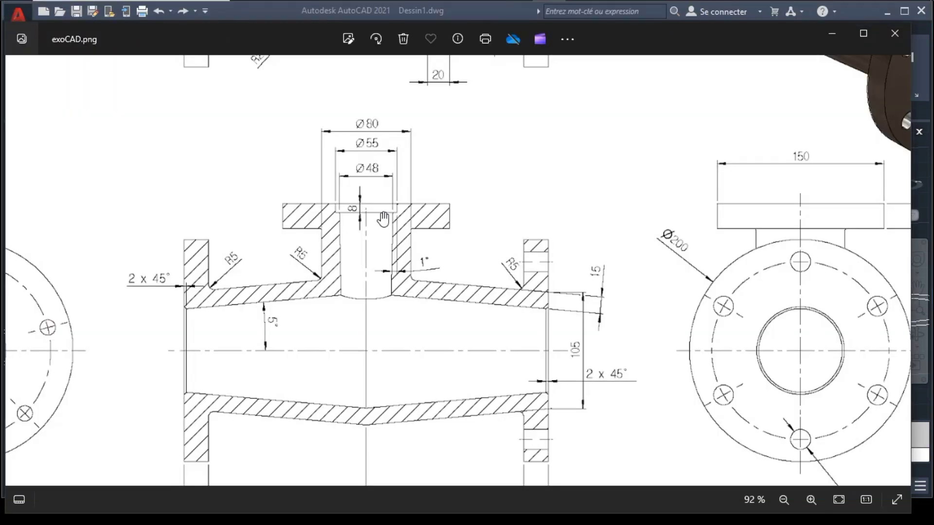
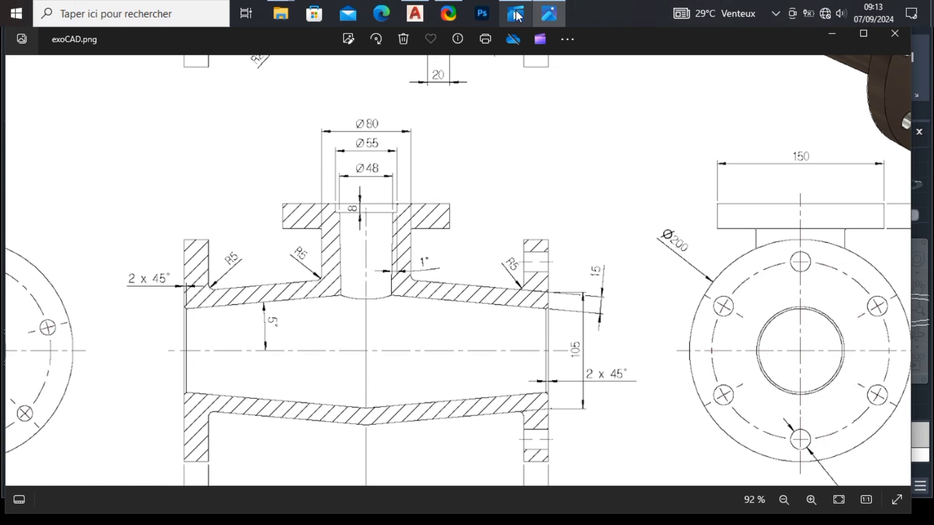
Leave the exoCAD.png reference in Photos and return to the AutoCAD pipe model
left_click(524, 93)
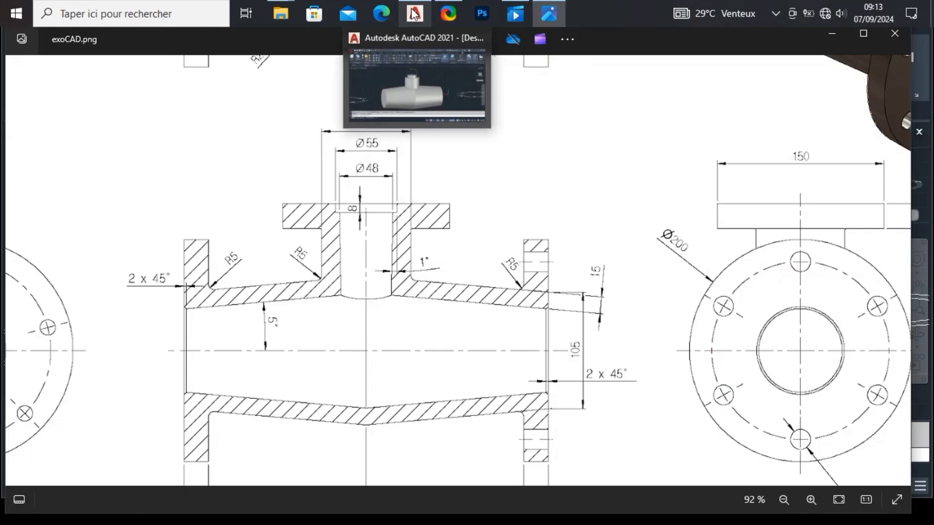
left_click(423, 90)
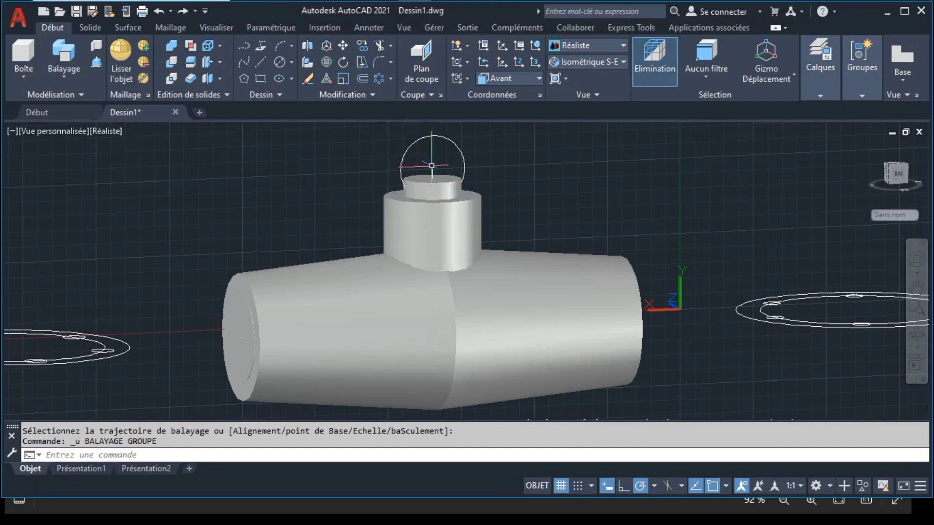
Rotate the circle above the neck cylinders in 3D so it lies flat
scroll(431, 165, "up", 5)
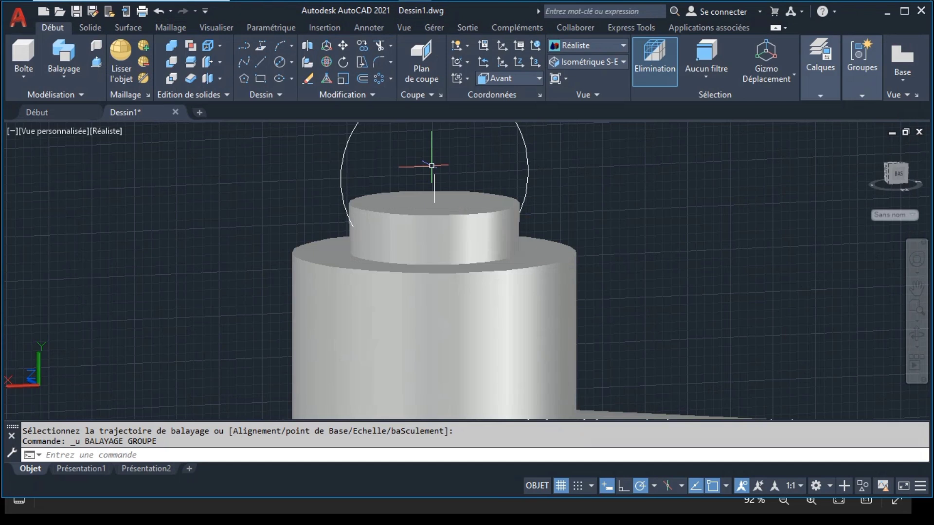
left_click(344, 150)
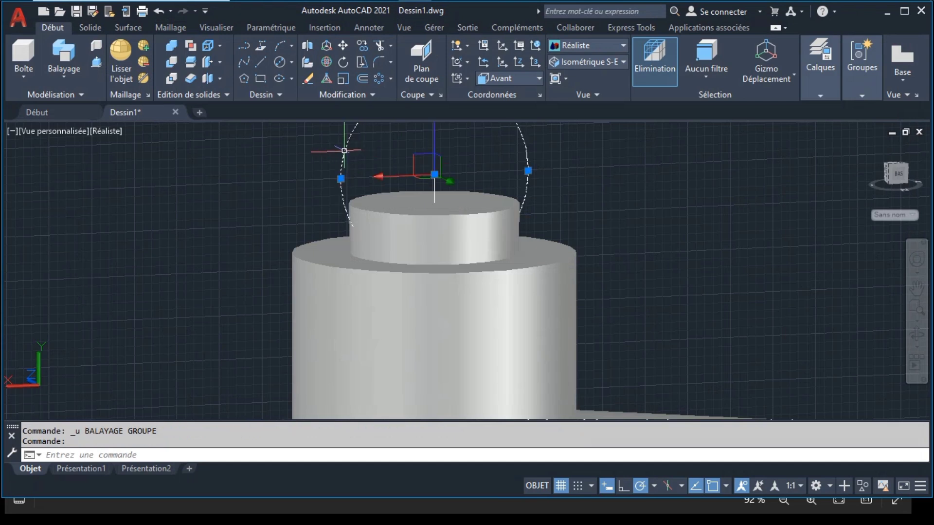
left_click(327, 62)
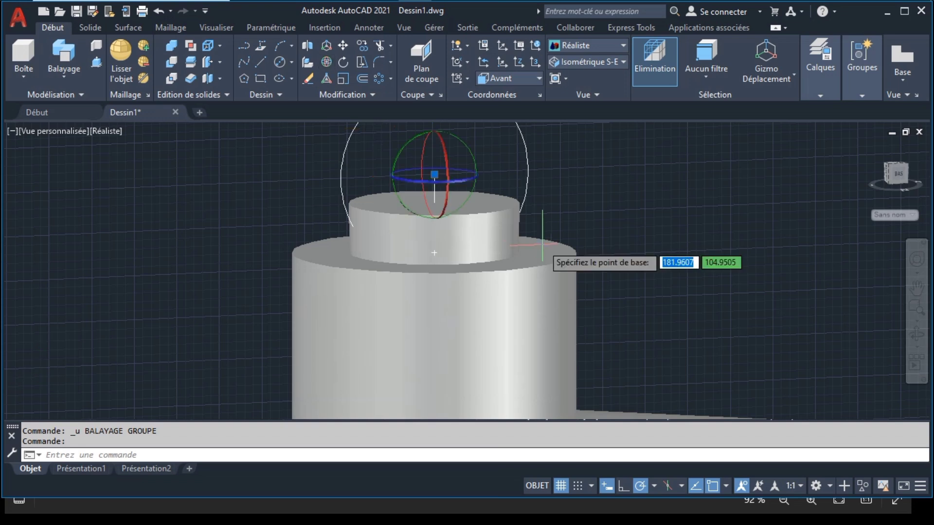
left_click(442, 142)
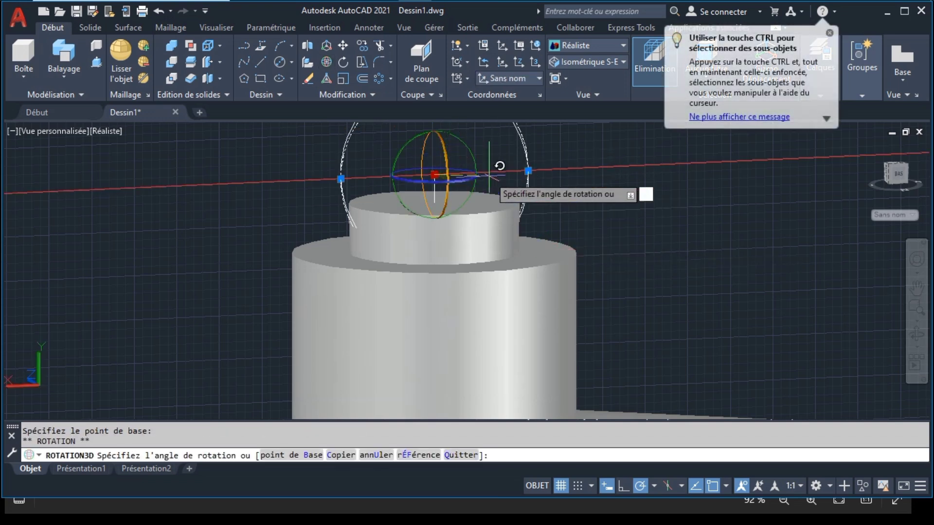
left_click(434, 128)
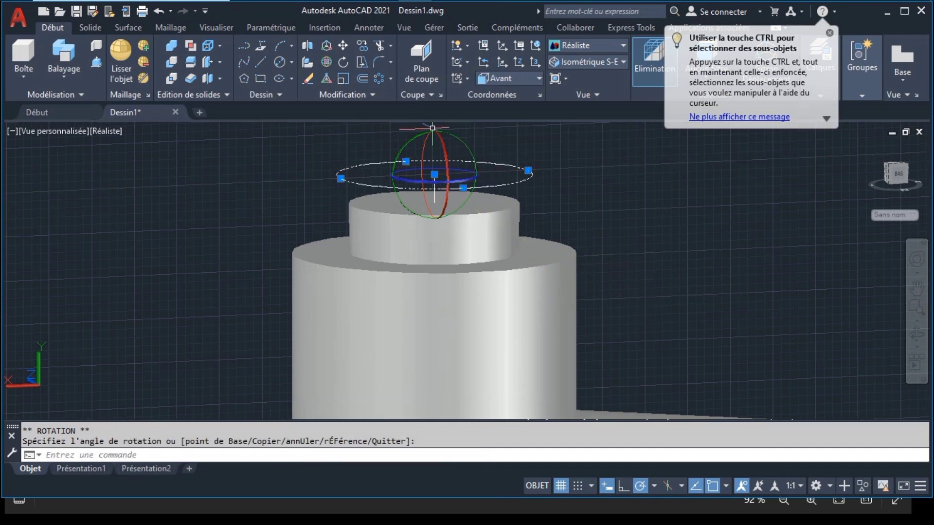
Extrude the flat circle into an 8-high disk capping the neck
left_click(75, 69)
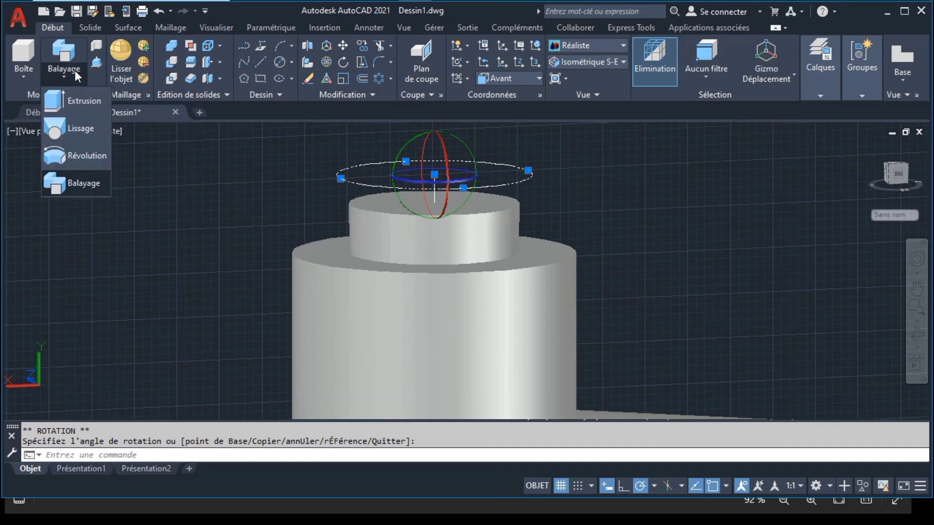
left_click(89, 101)
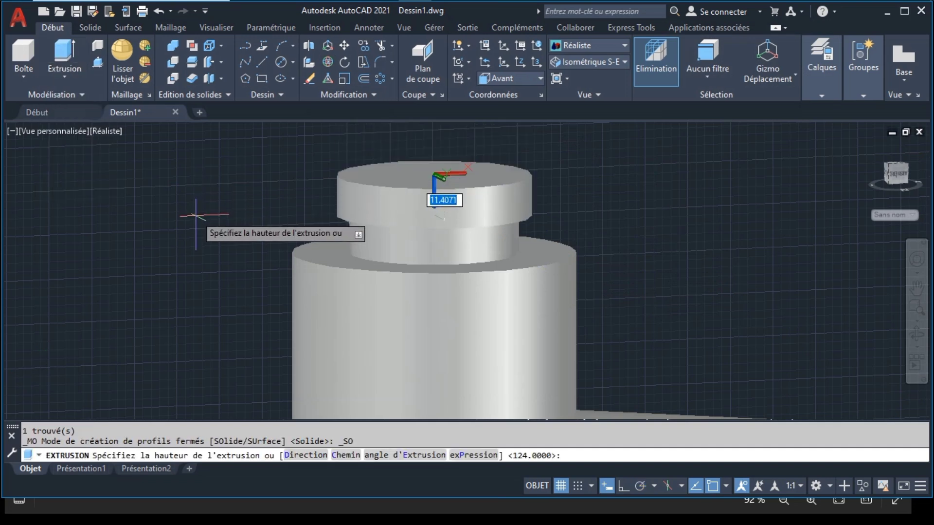
key("Return")
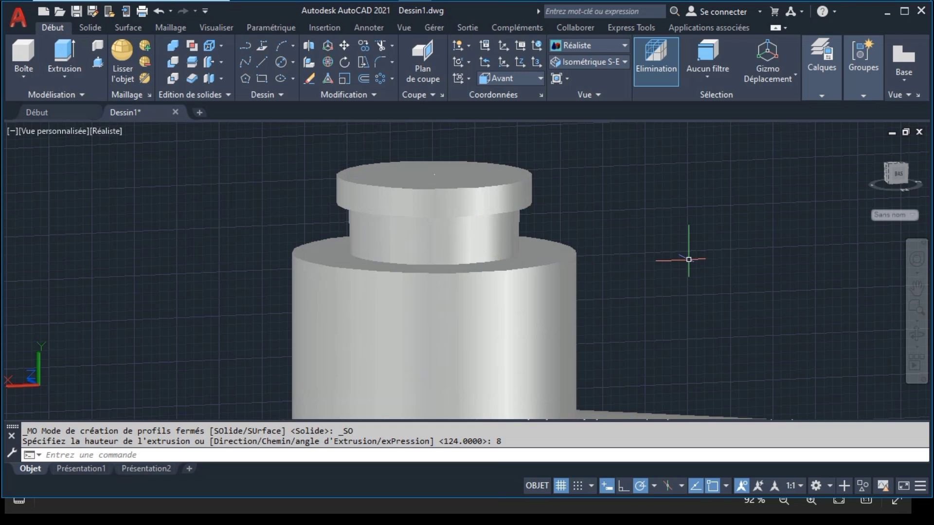
scroll(689, 259, "down", 2)
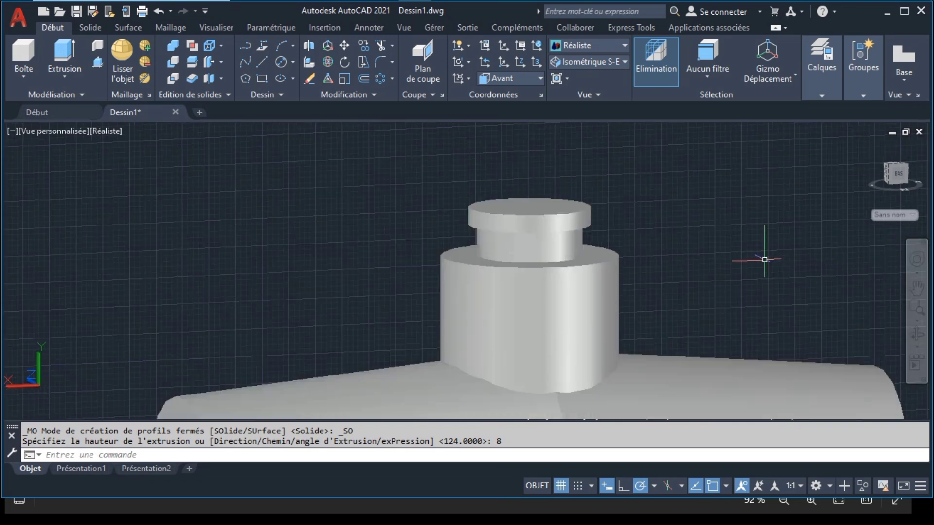
scroll(765, 259, "down", 2)
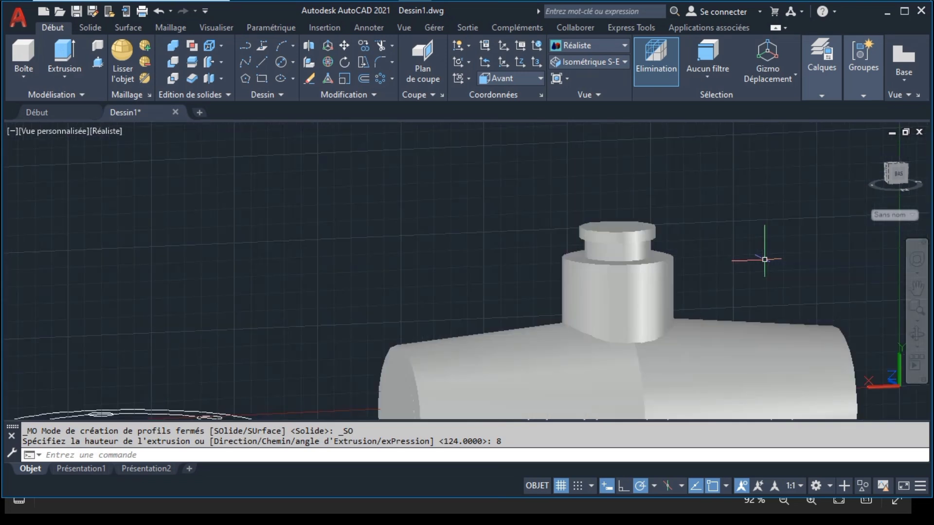
left_click(917, 287)
left_click_drag(714, 276, 611, 177)
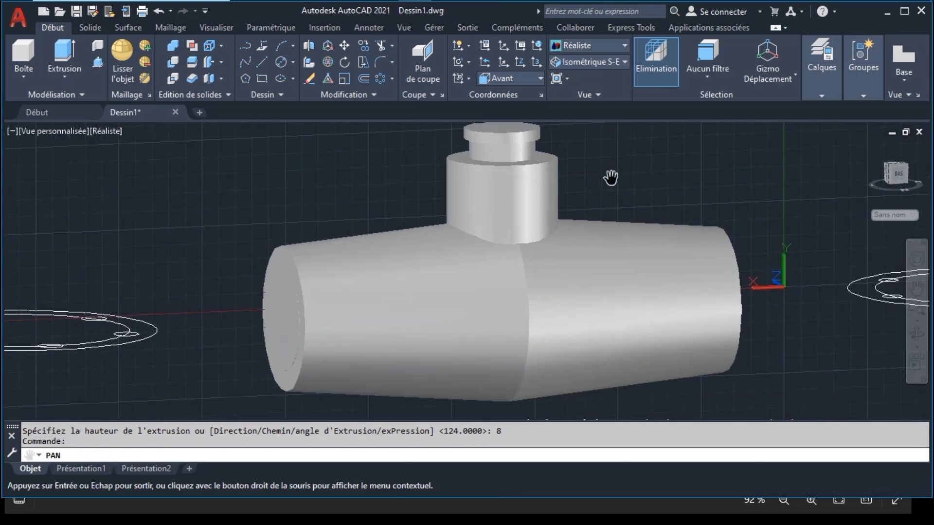
key("Escape")
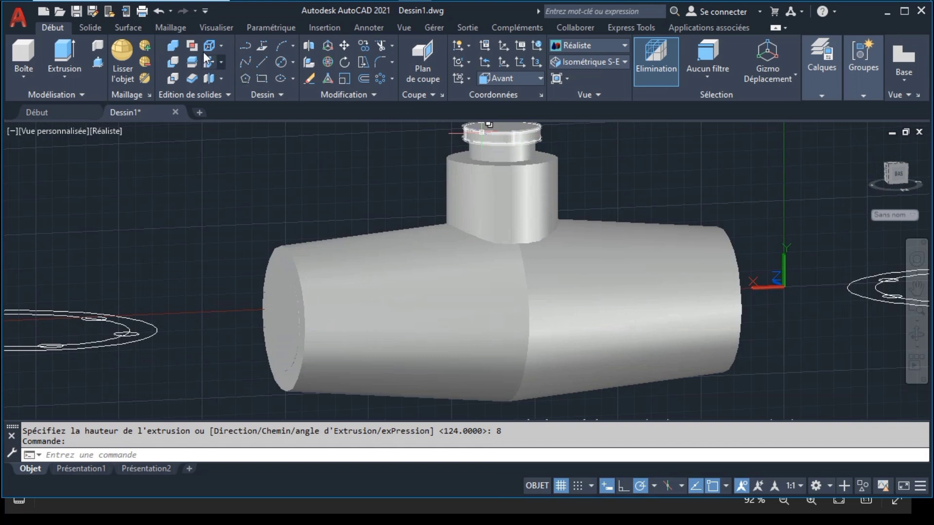
Union the top neck disk with the left tapered pipe half
left_click(173, 49)
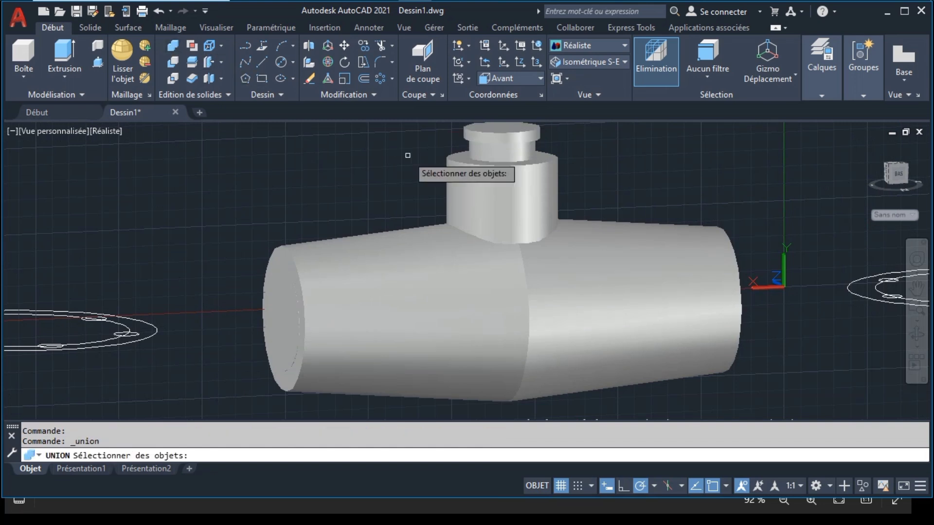
left_click(501, 142)
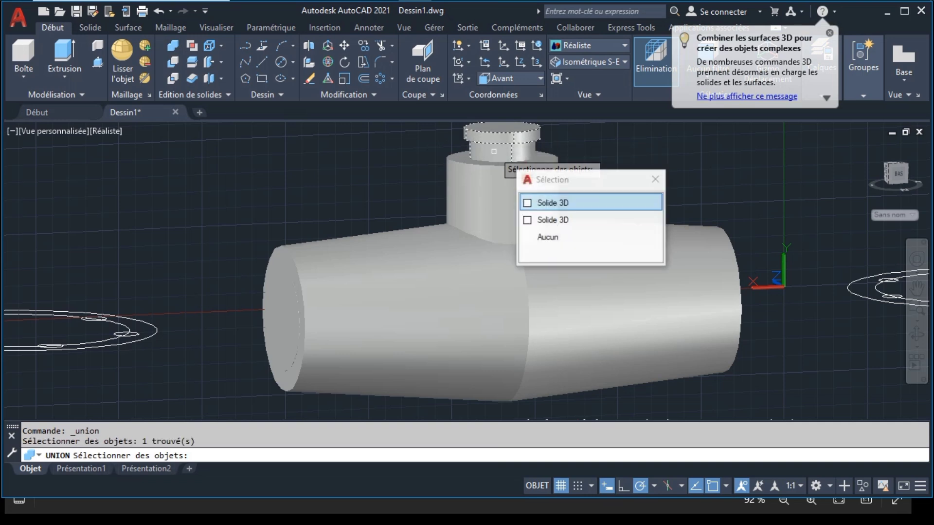
left_click(289, 308)
key("Return")
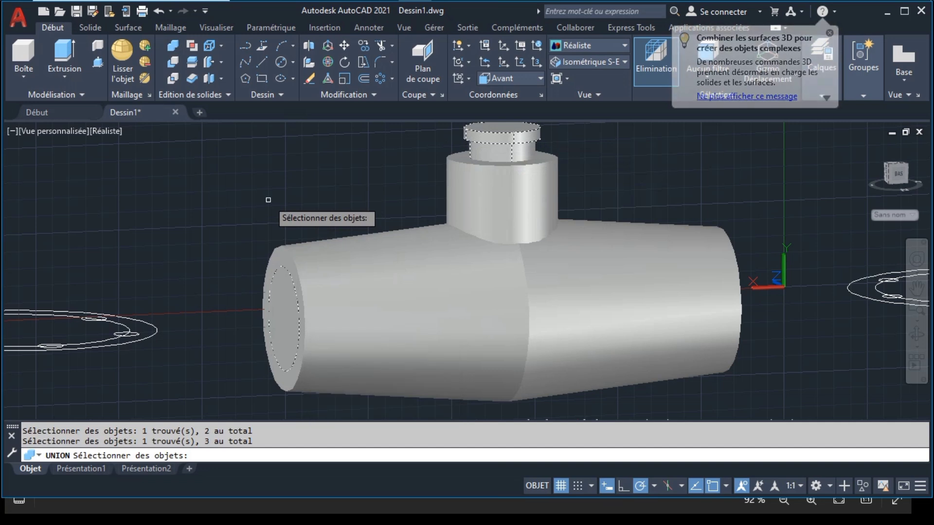
key("Return")
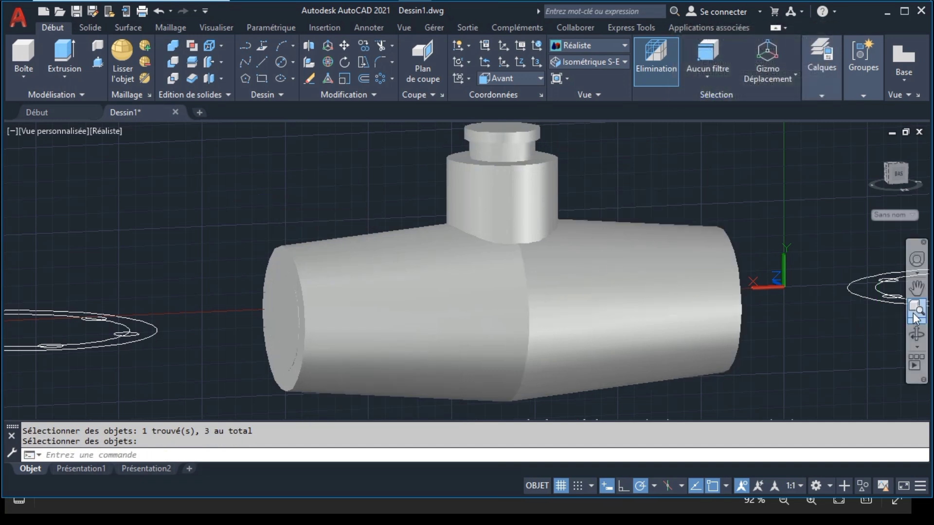
left_click(919, 334)
left_click_drag(705, 277, 612, 272)
key("Escape")
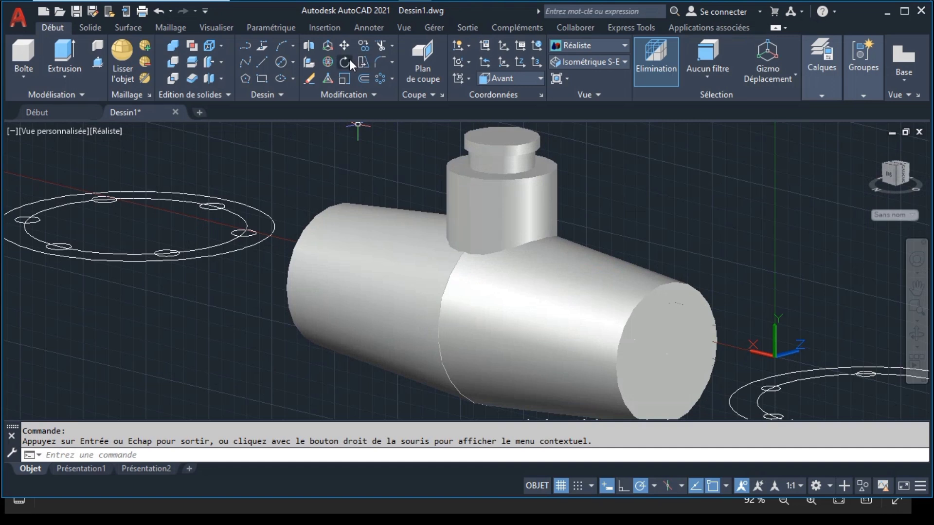
Union the top disk with the right pipe half, then reframe the view on the flange outline
left_click(172, 49)
left_click(495, 191)
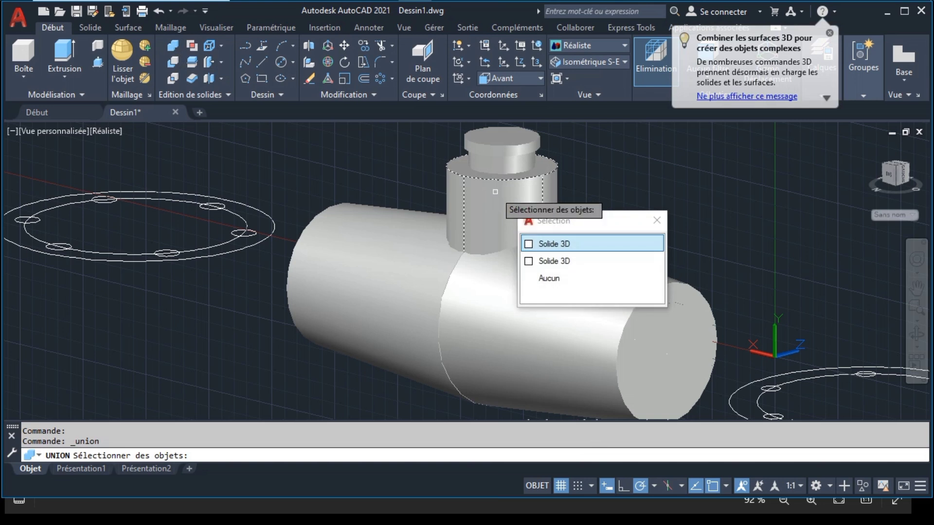
key("Escape")
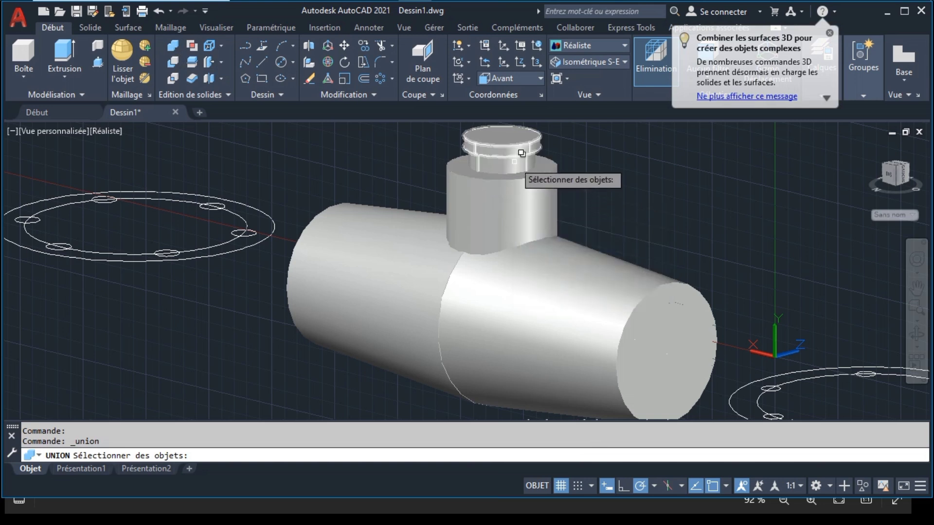
left_click(522, 153)
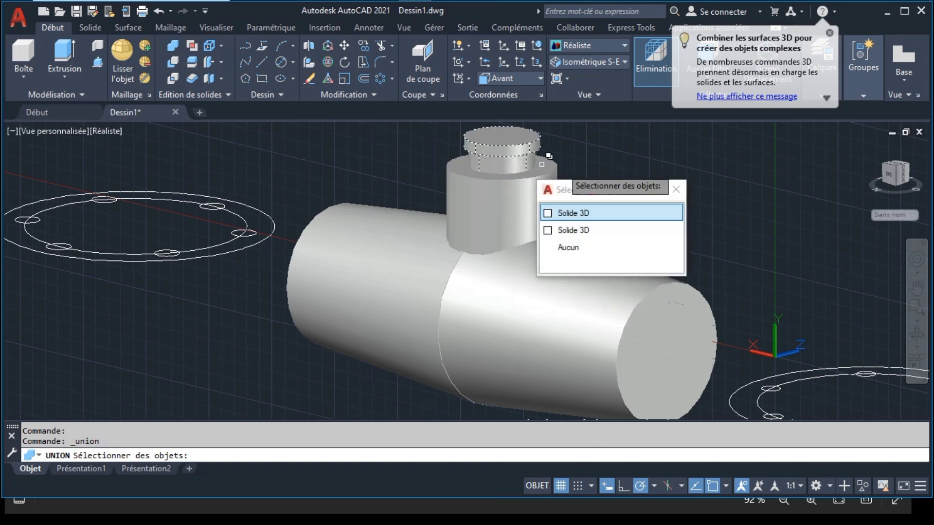
left_click(679, 322)
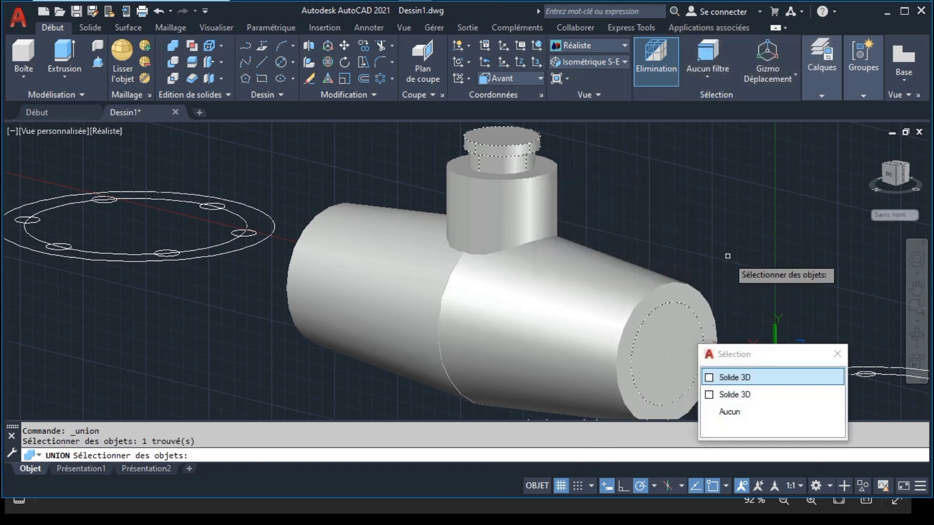
key("Return")
key("Return")
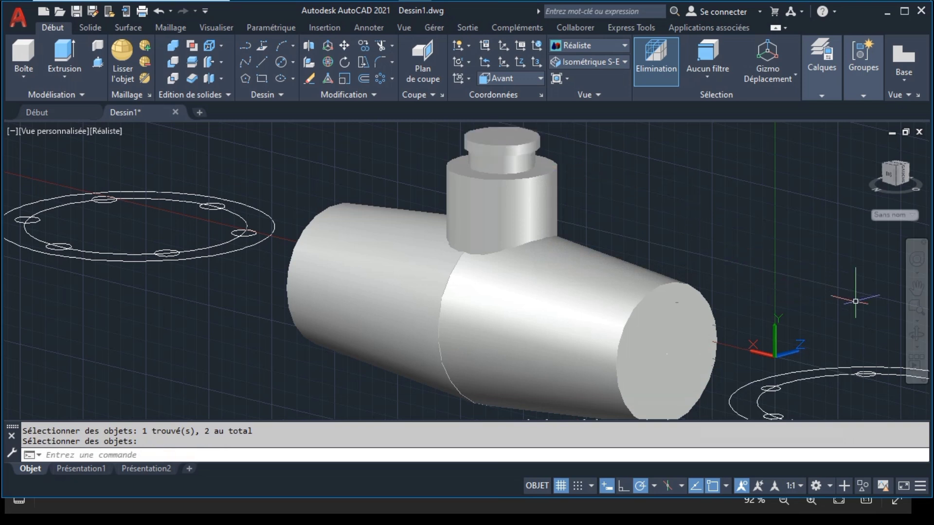
left_click(921, 336)
left_click_drag(688, 317, 650, 319)
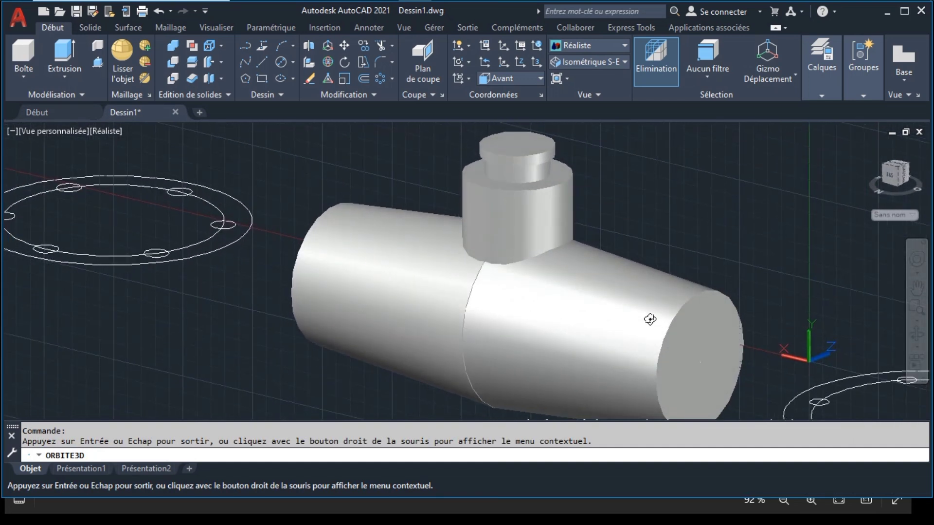
left_click(917, 288)
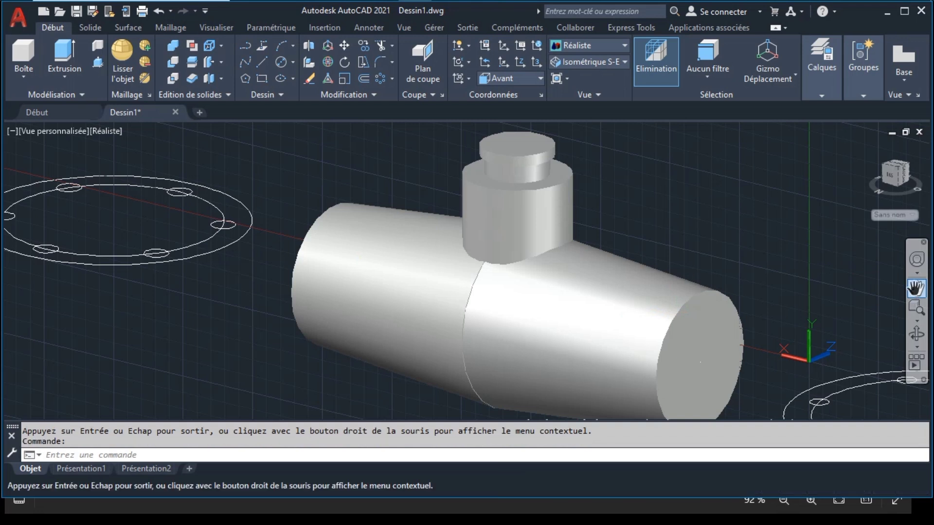
left_click_drag(670, 243, 776, 292)
left_click_drag(599, 270, 688, 298)
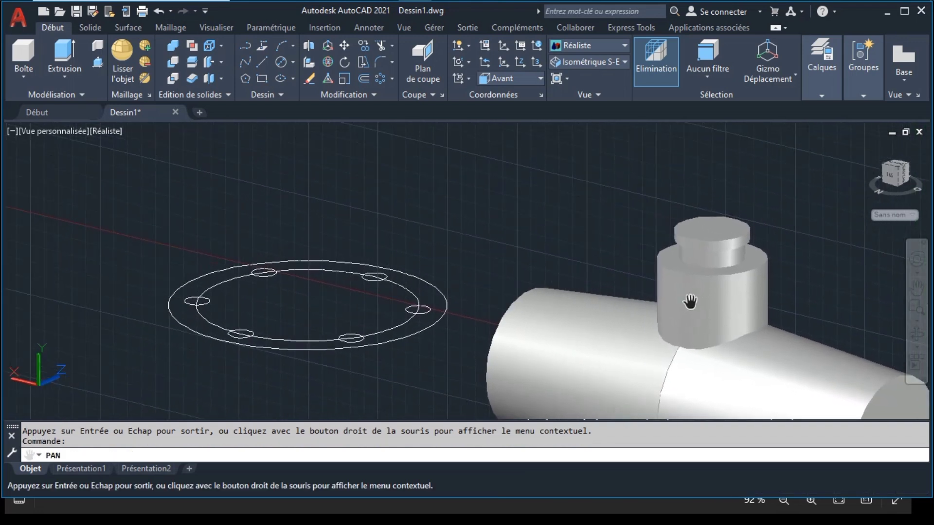
key("Escape")
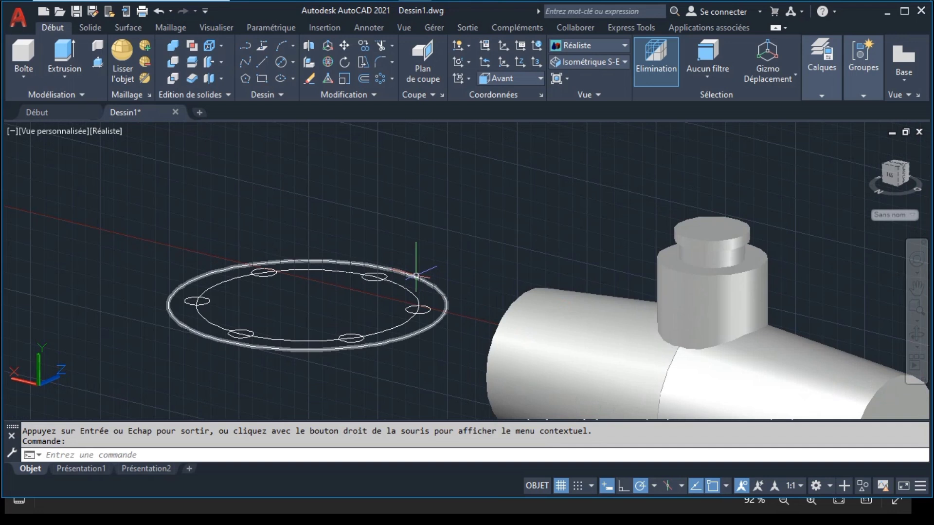
Review Section A-A in exoCAD.png (328 length, 164 half-length, 22 flanges), then return to AutoCAD
left_click(550, 12)
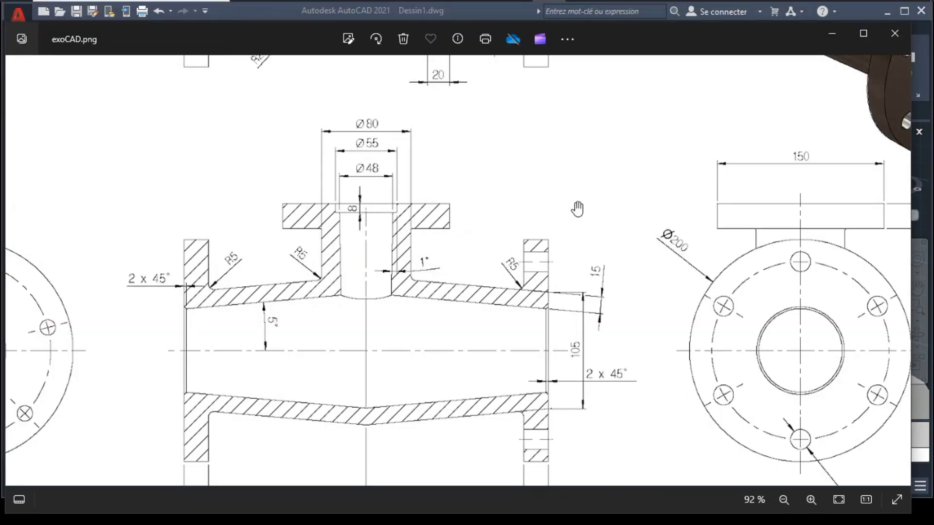
left_click_drag(577, 208, 680, 399)
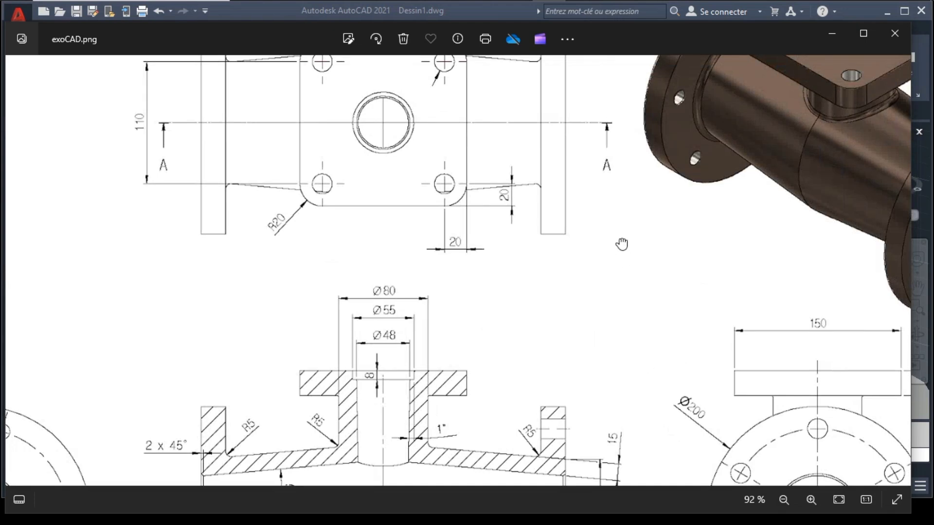
left_click_drag(622, 243, 635, 355)
mouse_move(563, 344)
left_mouse_down()
mouse_move(413, 264)
mouse_move(619, 151)
left_mouse_up()
mouse_move(415, 301)
left_mouse_down()
mouse_move(444, 244)
mouse_move(413, 211)
left_mouse_up()
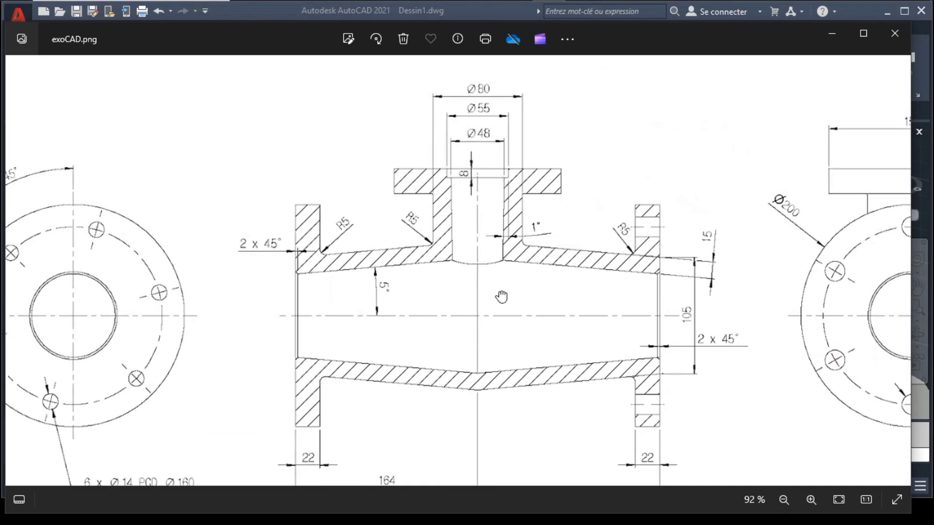
left_click_drag(501, 296, 469, 218)
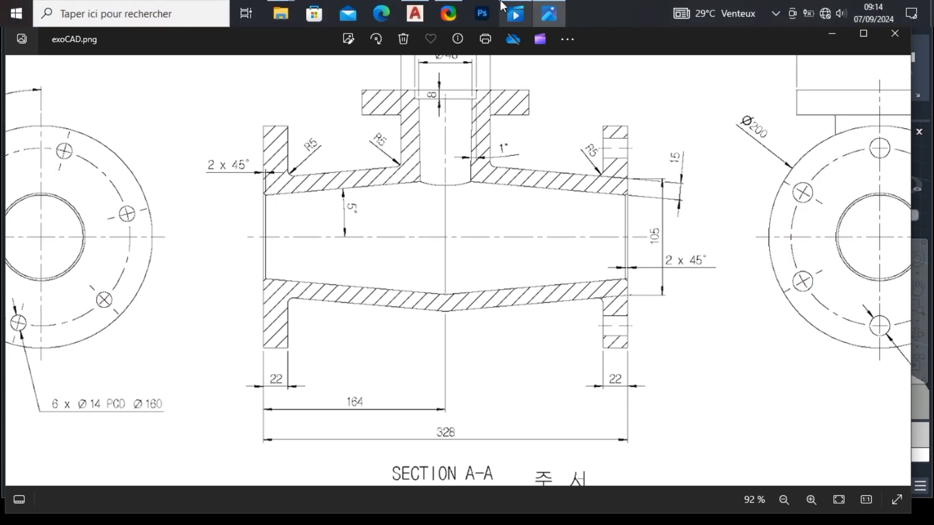
left_click(415, 13)
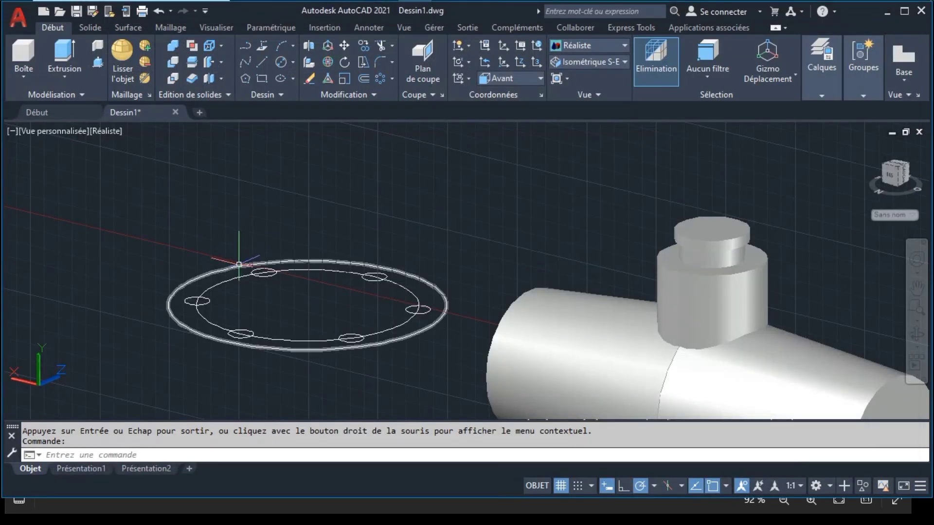
Extrude the six bolt-hole circles into cylinders and the outer ring circle into a 22-thick disc
left_click(168, 259)
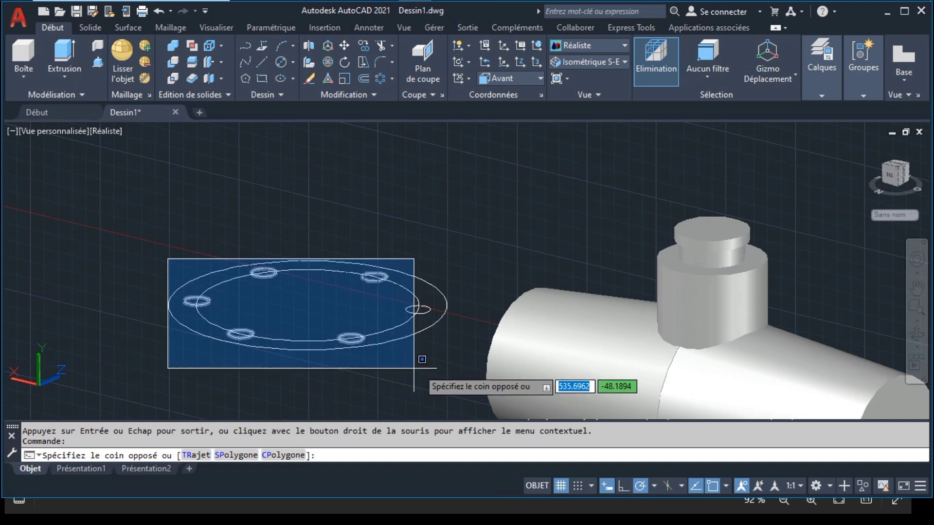
left_click(438, 369)
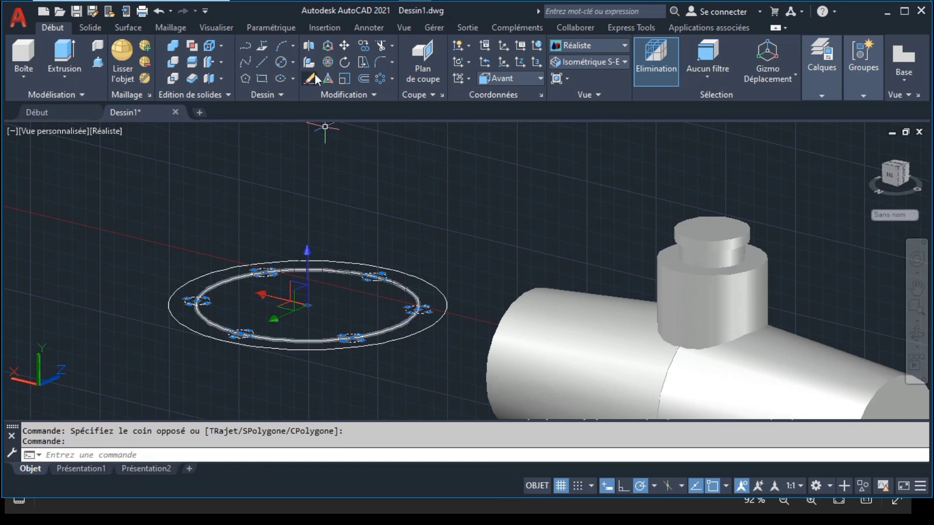
left_click(83, 54)
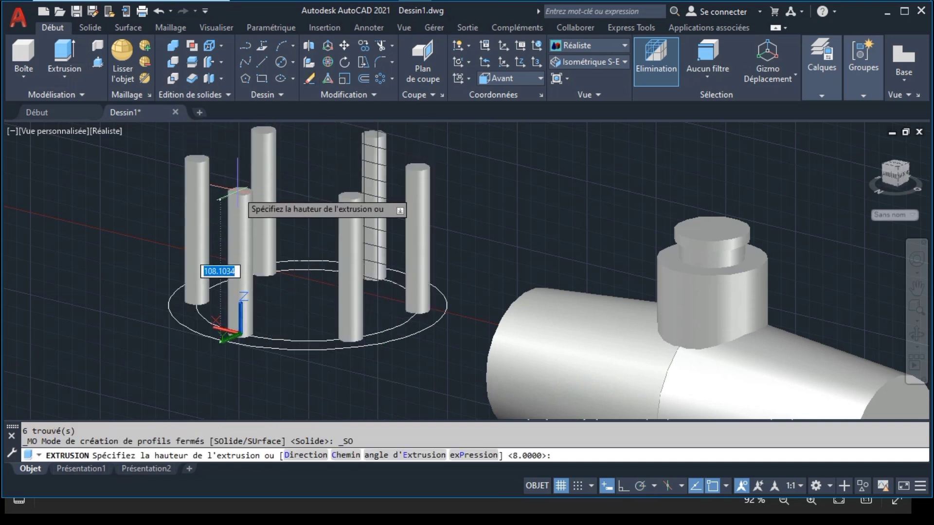
key("Escape")
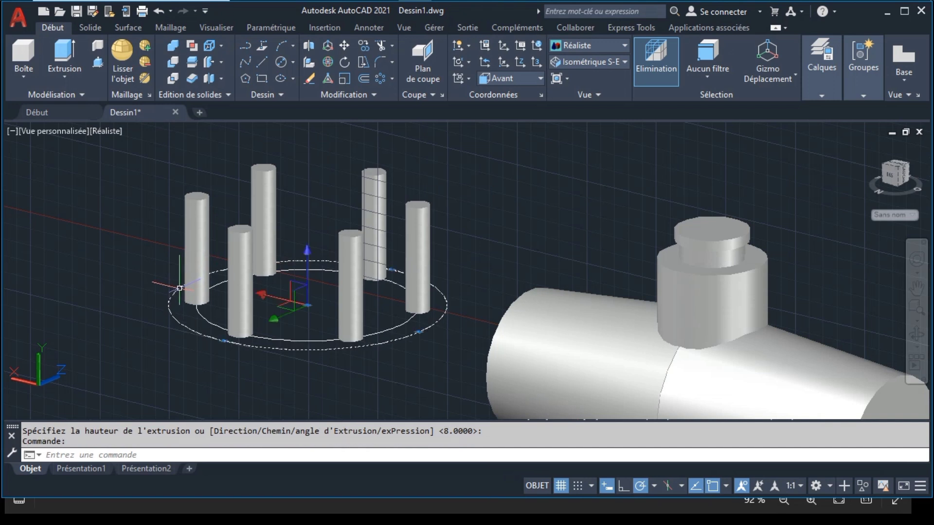
left_click(74, 54)
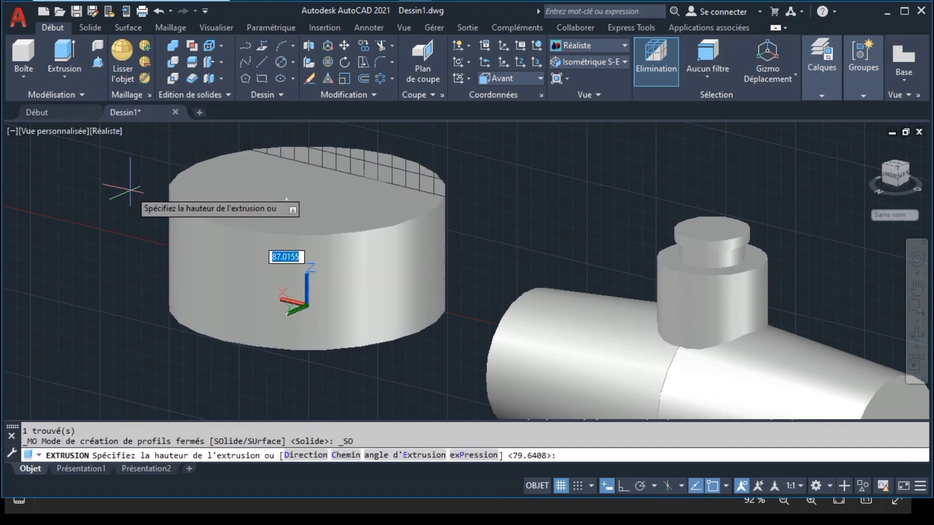
type("2")
key("Return")
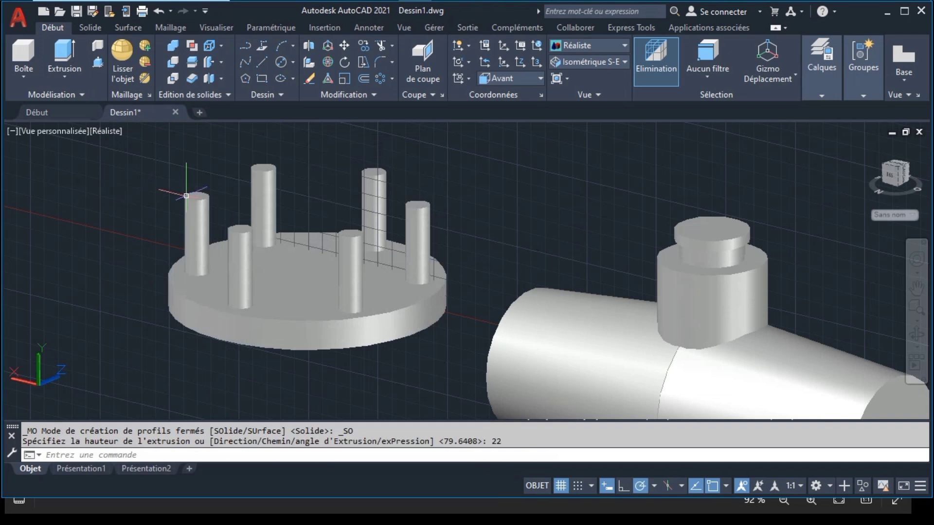
Subtract the hole cylinders from the disc to leave six bolt holes
left_click(174, 65)
left_click(294, 323)
key("Return")
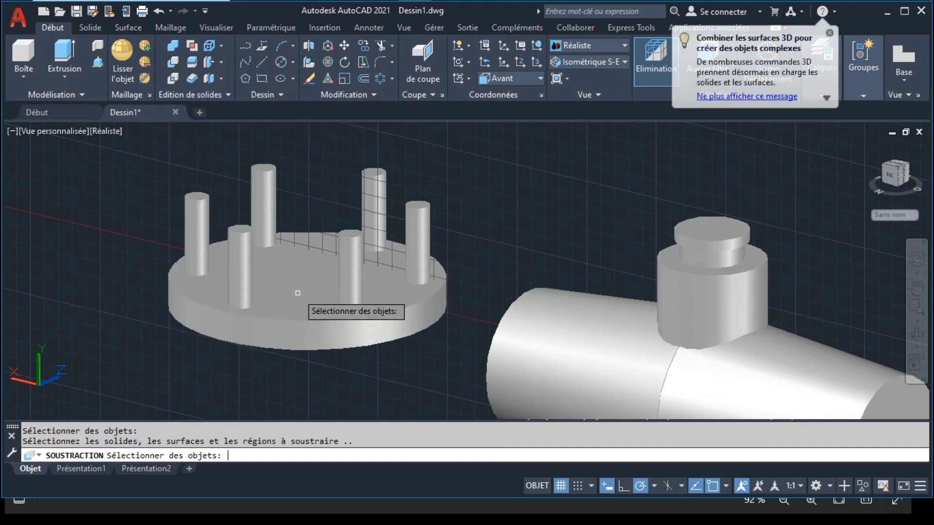
left_click(183, 156)
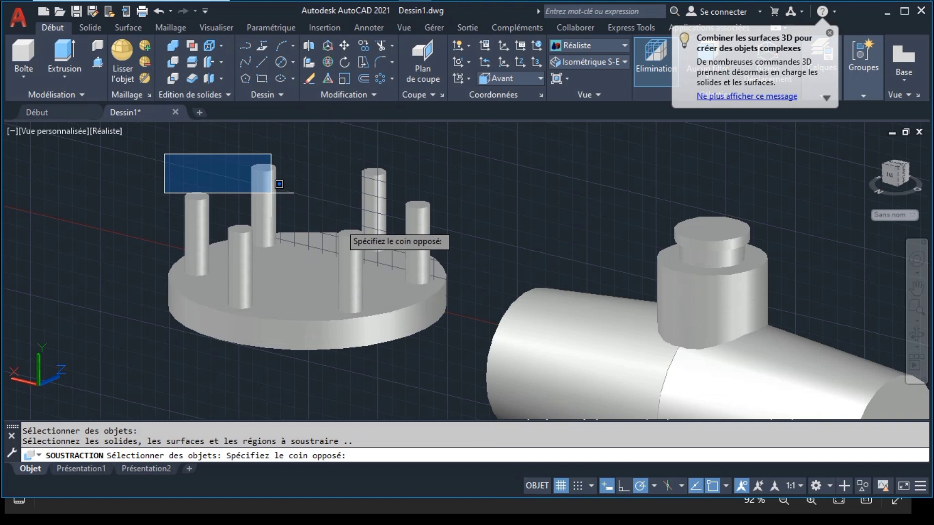
left_click(436, 346)
key("Return")
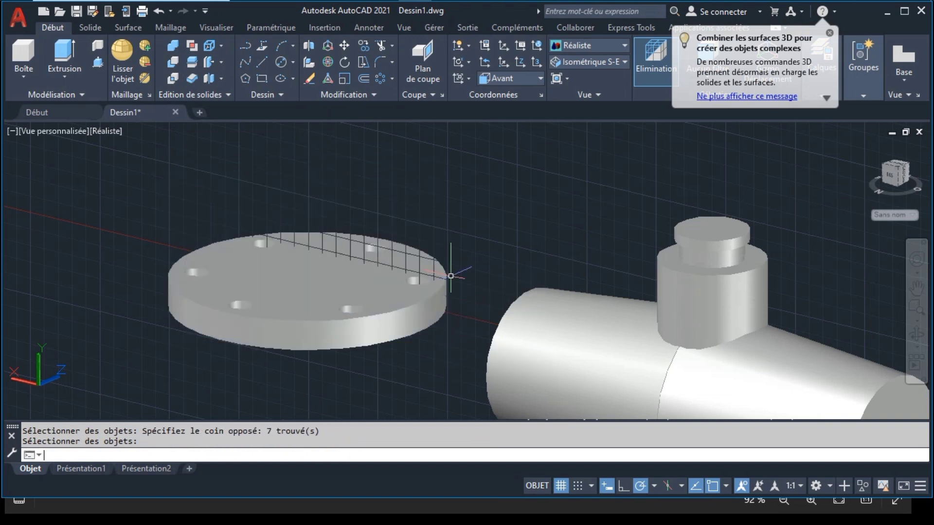
left_click(916, 333)
mouse_move(486, 219)
left_mouse_down()
mouse_move(436, 341)
mouse_move(451, 290)
left_mouse_up()
key("Escape")
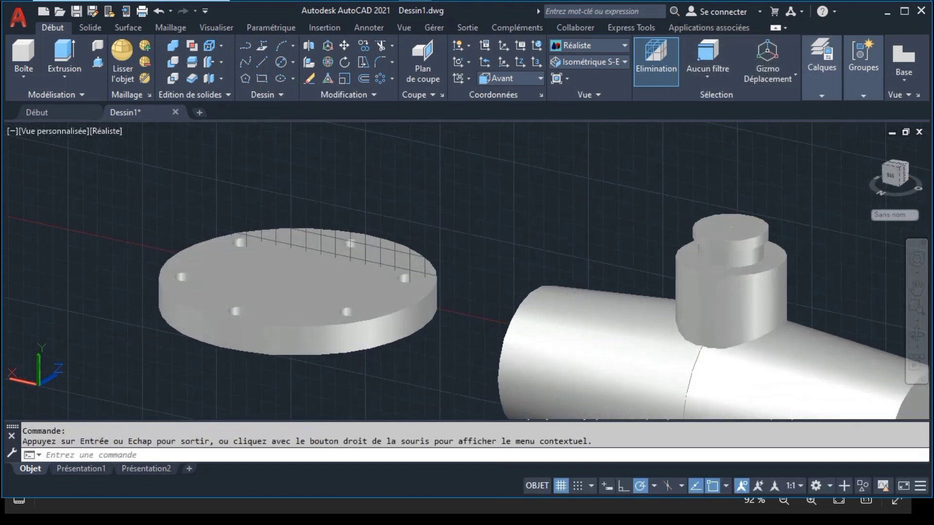
Extrude the second ring's hole circles into cylinders and its outer circle into a 22-thick disc
left_click(916, 290)
left_click_drag(615, 326, 223, 211)
left_click_drag(555, 301, 328, 212)
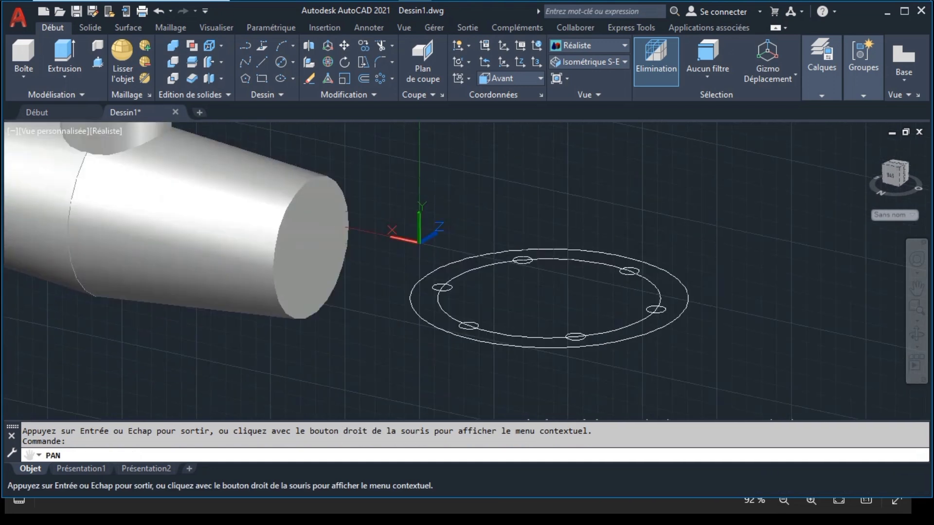
key("Escape")
left_click(413, 198)
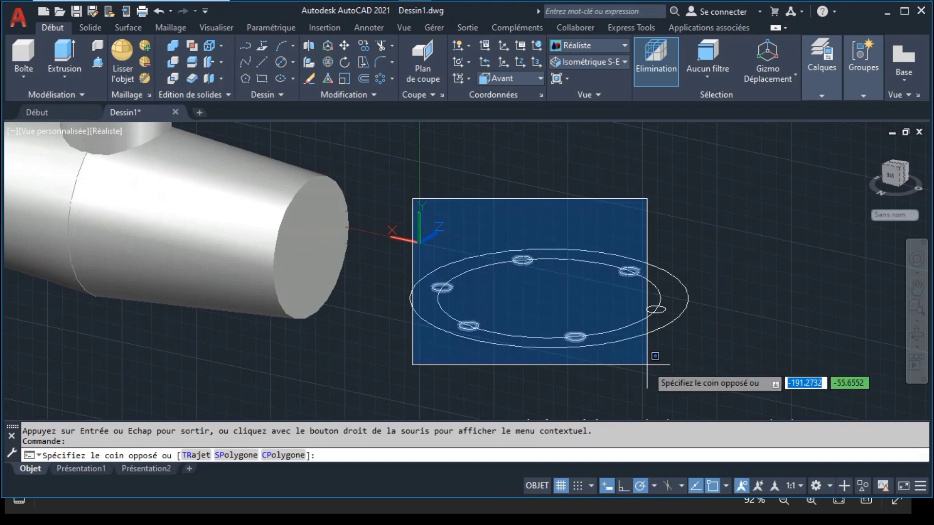
left_click(682, 380)
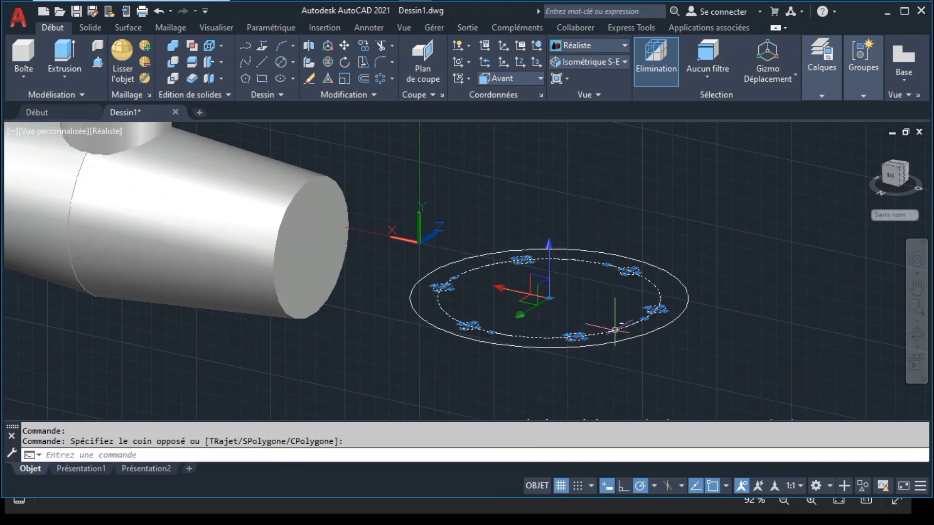
left_click(64, 58)
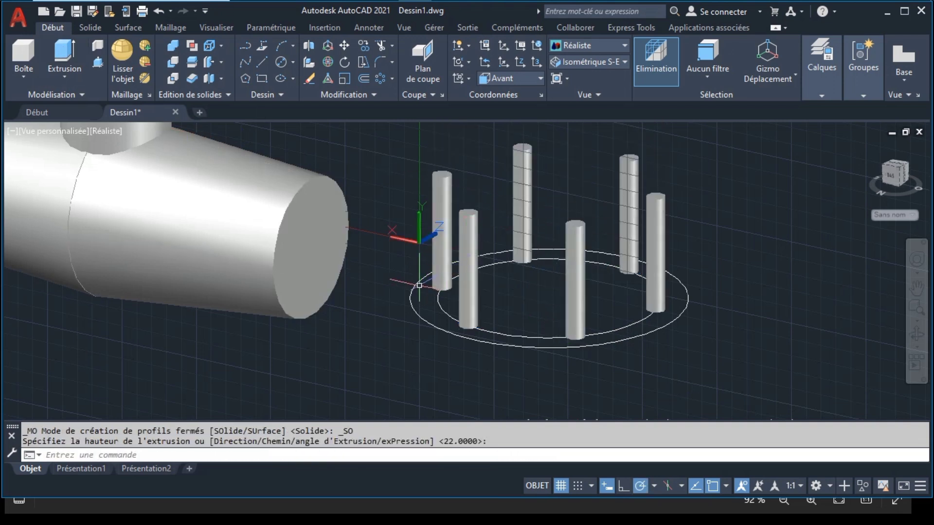
key("Return")
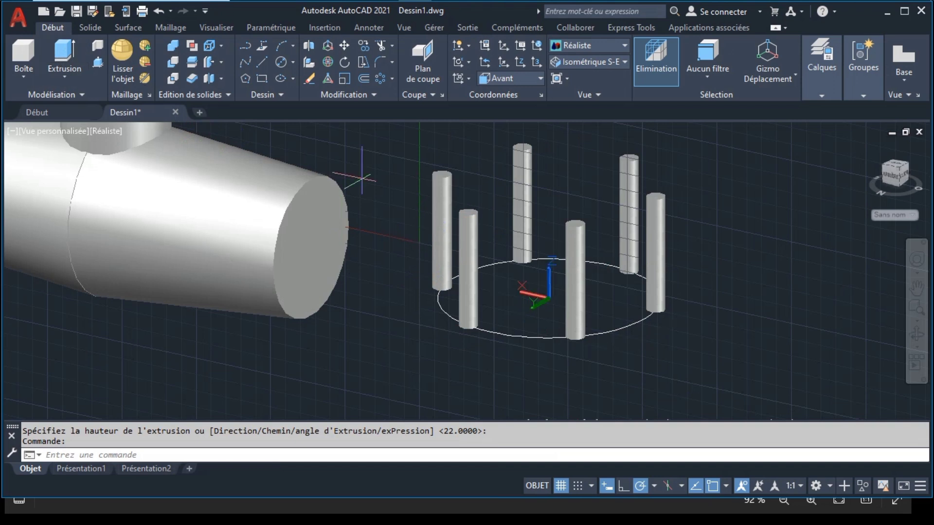
type("22")
key("Return")
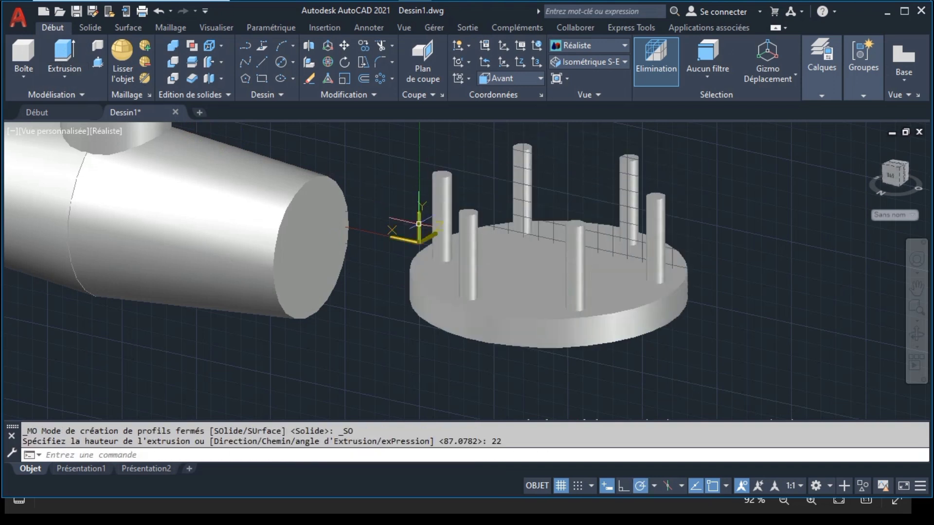
Subtract all six cylinders from the second disc, leaving six bolt holes
left_click(173, 62)
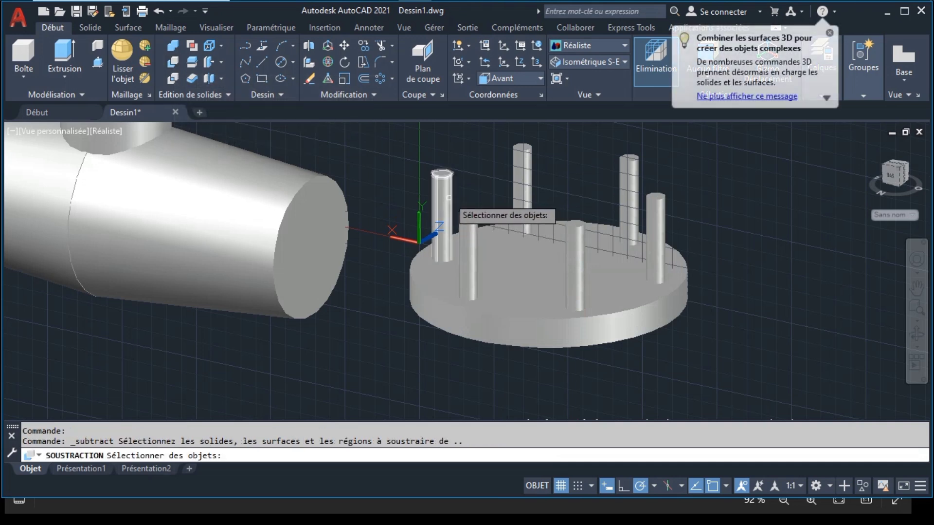
left_click(443, 217)
key("Escape")
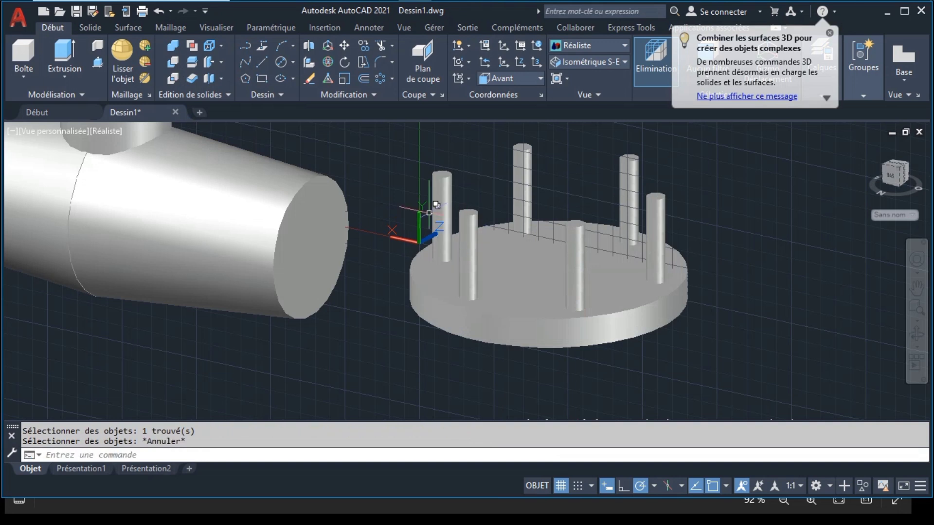
left_click(166, 63)
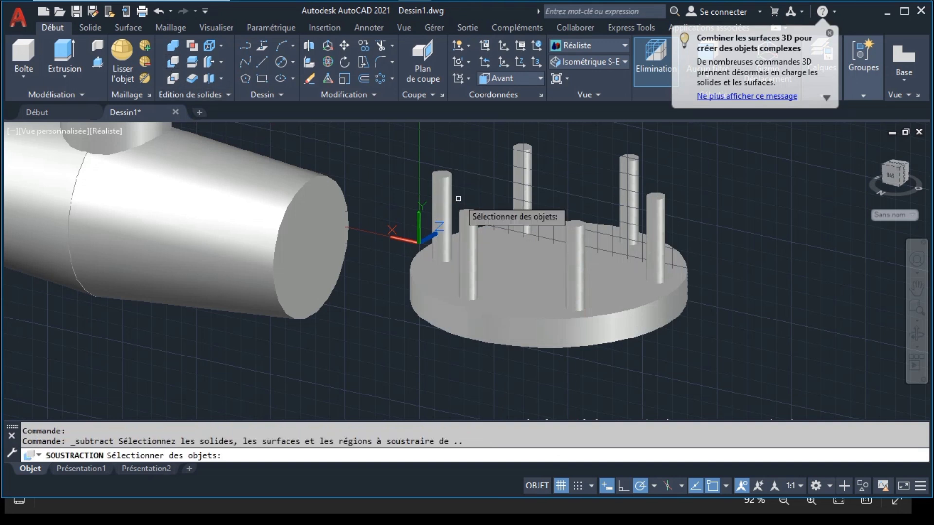
left_click(508, 262)
key("Return")
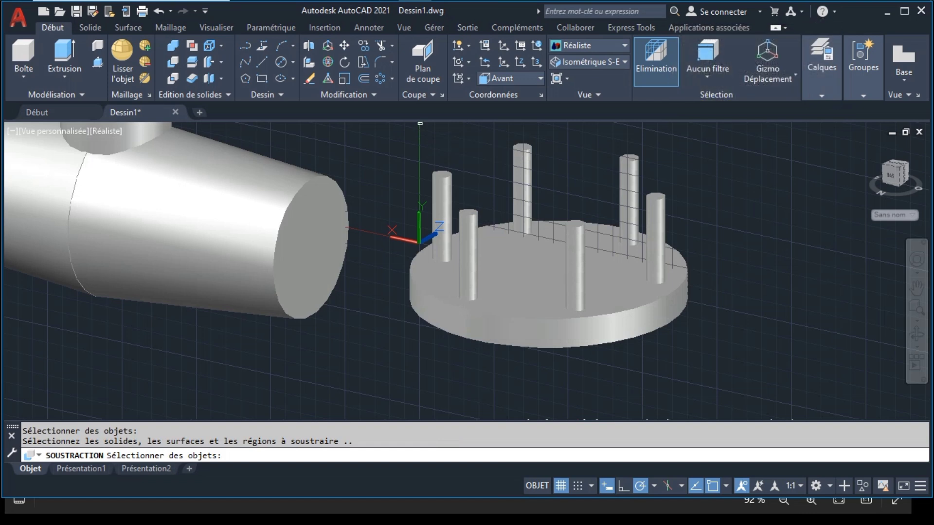
left_click(422, 149)
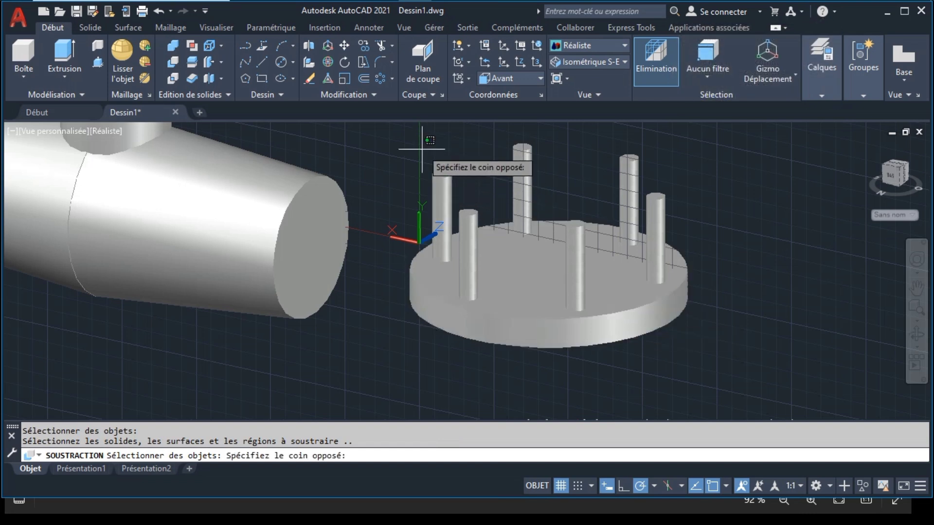
left_click(673, 345)
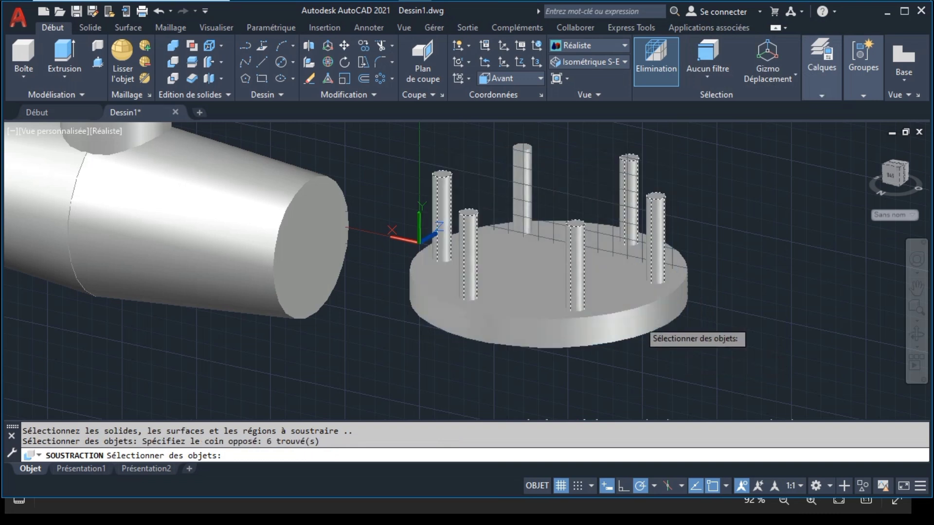
left_click(525, 180)
key("Return")
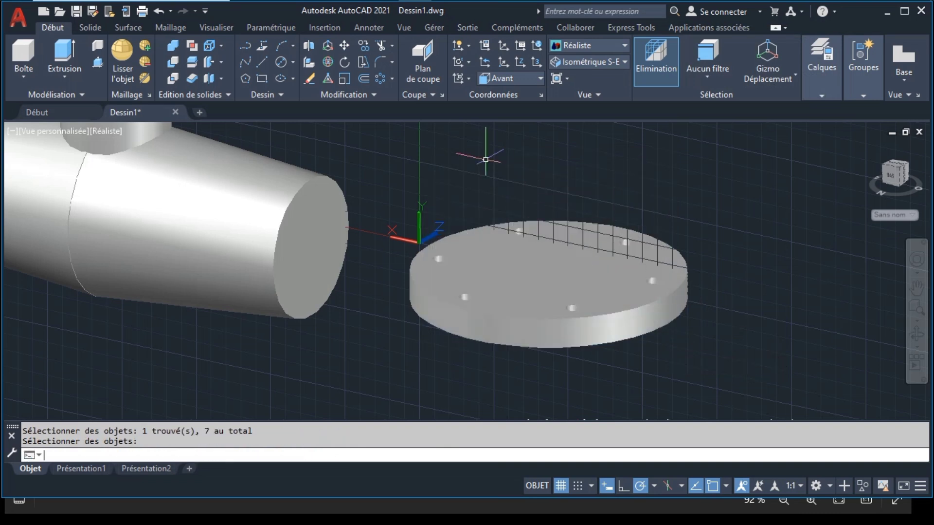
left_click(600, 284)
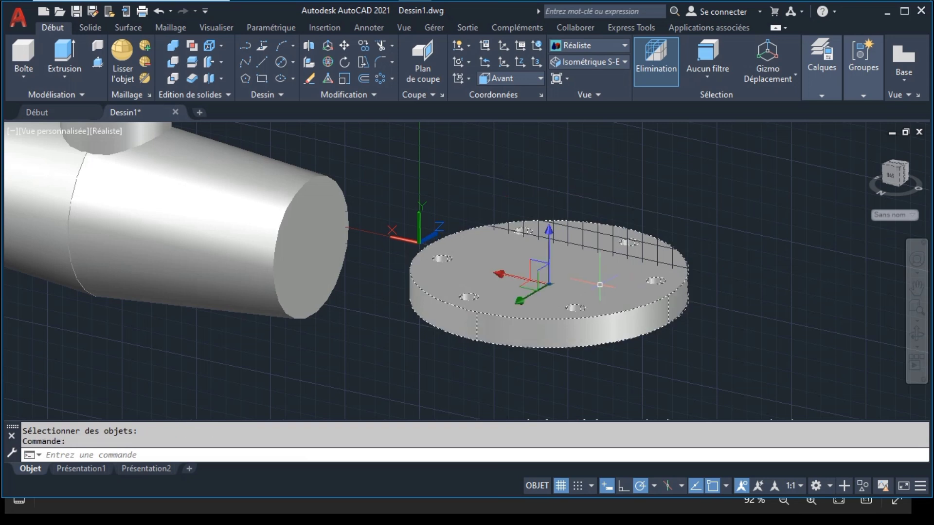
Rotate the drilled flange upright and move it by its centre onto the pipe's open end
left_click(327, 62)
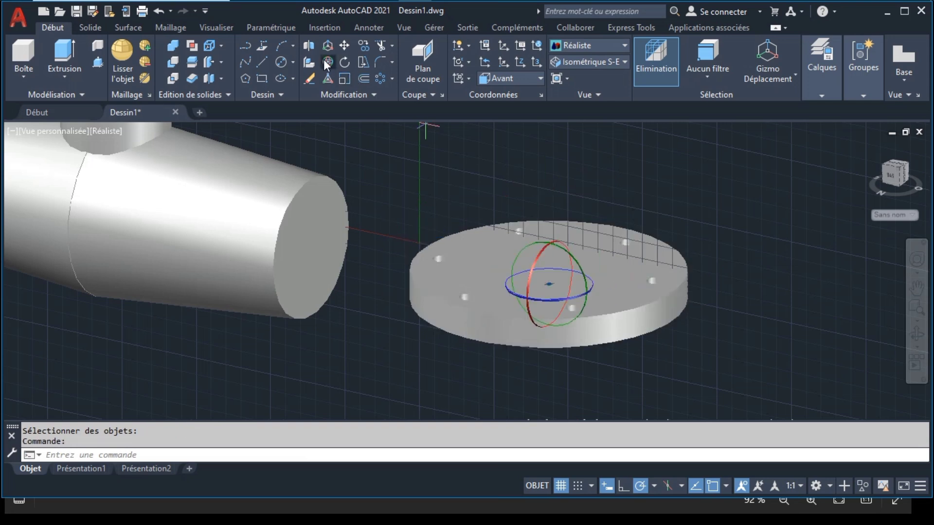
left_click(577, 264)
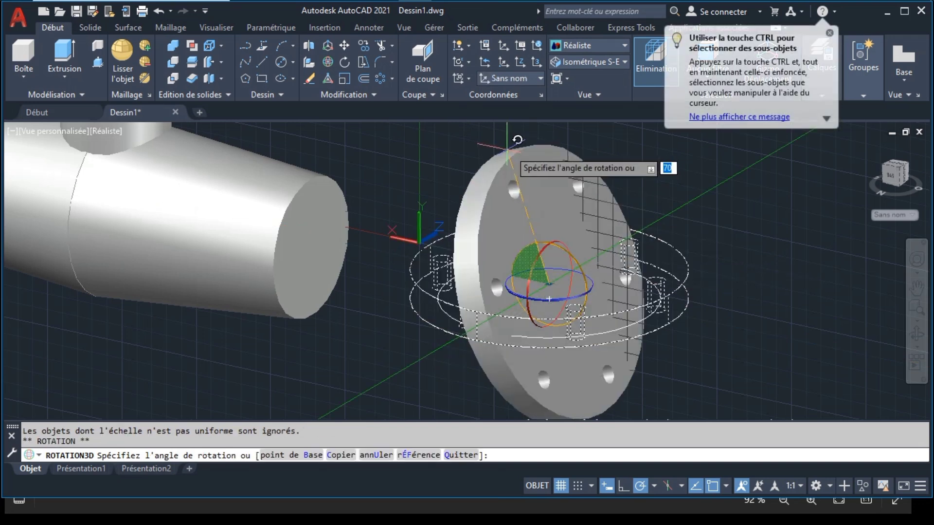
left_click(550, 155)
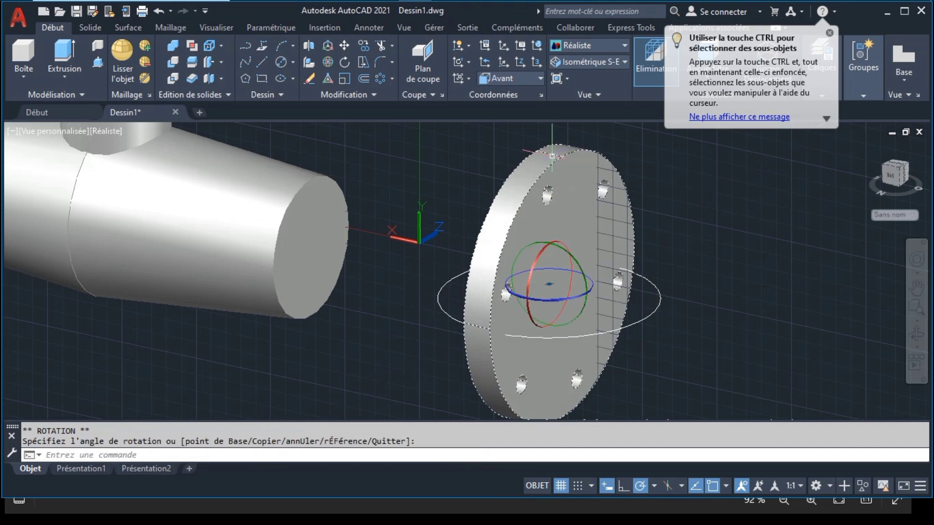
left_click(344, 45)
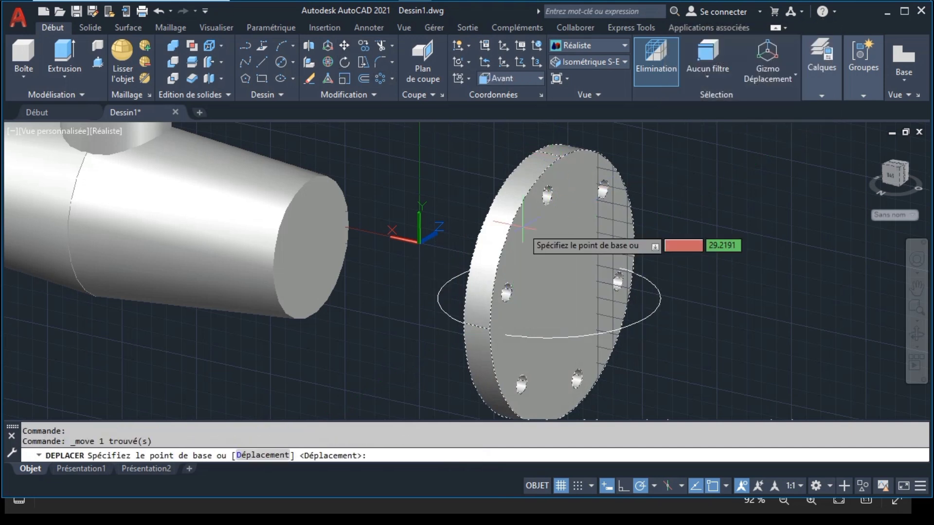
left_click(563, 286)
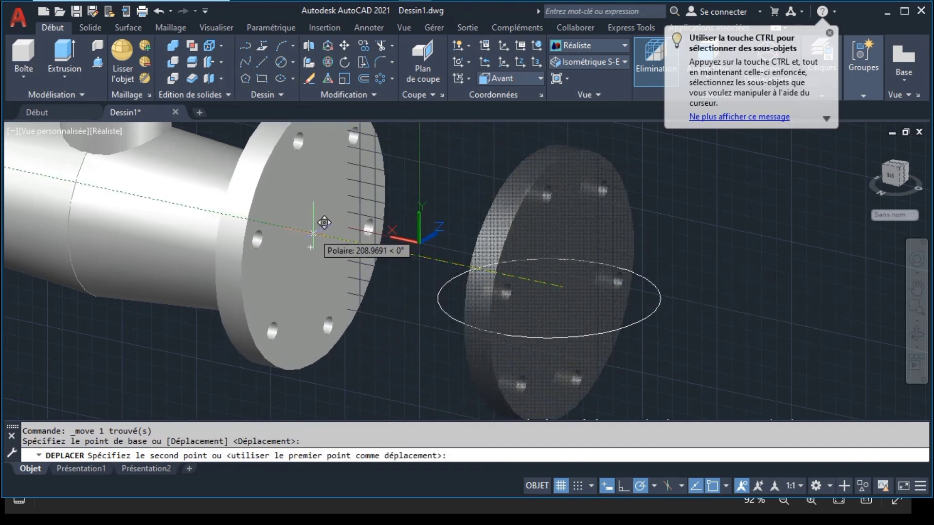
left_click(313, 234)
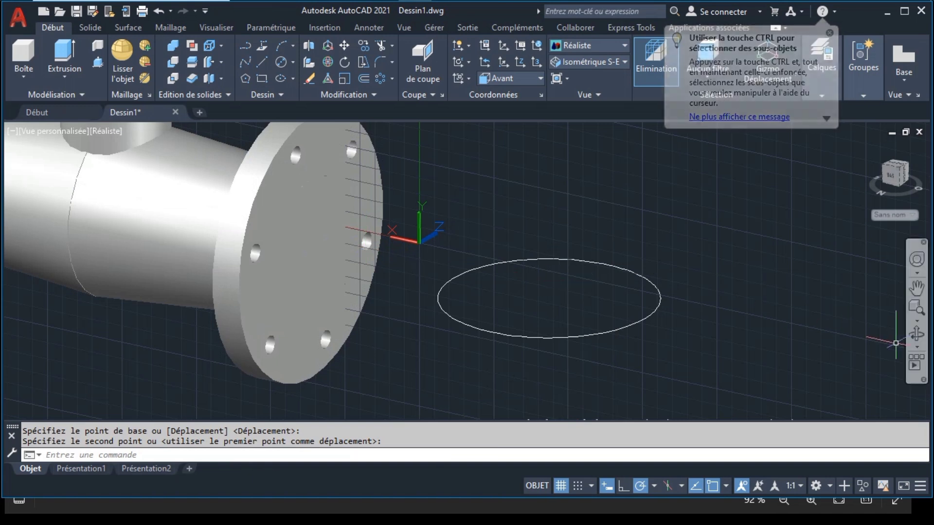
left_click(917, 288)
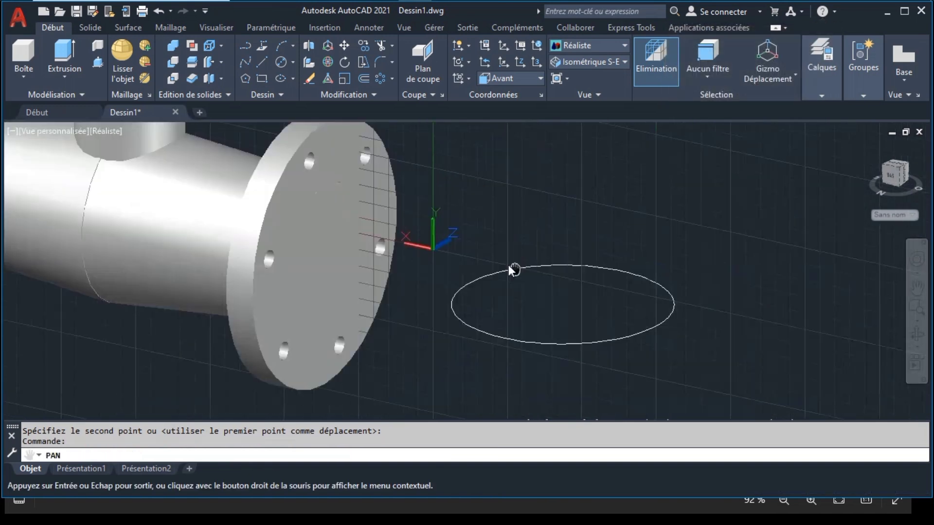
Stand the remaining flat flange disc upright with a 3D rotation
left_click_drag(513, 267, 746, 290)
left_click_drag(532, 258, 740, 286)
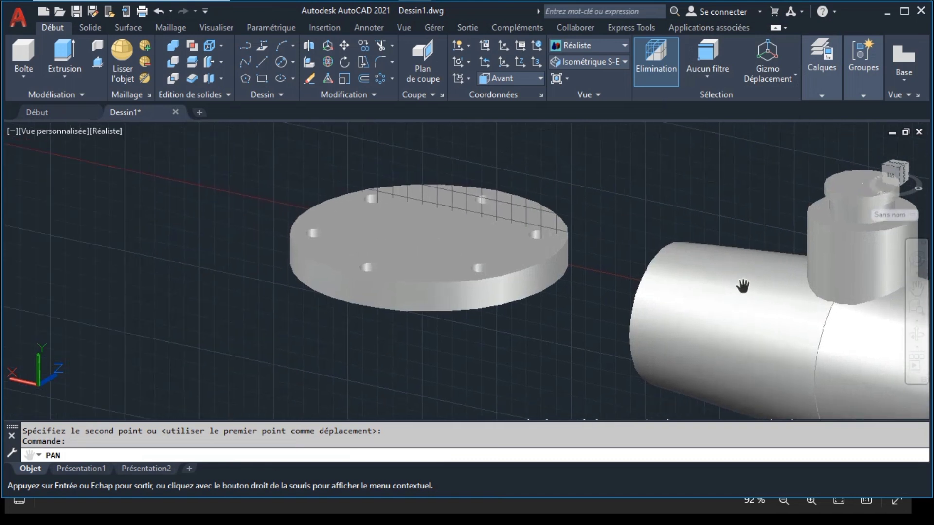
key("Escape")
key("Escape")
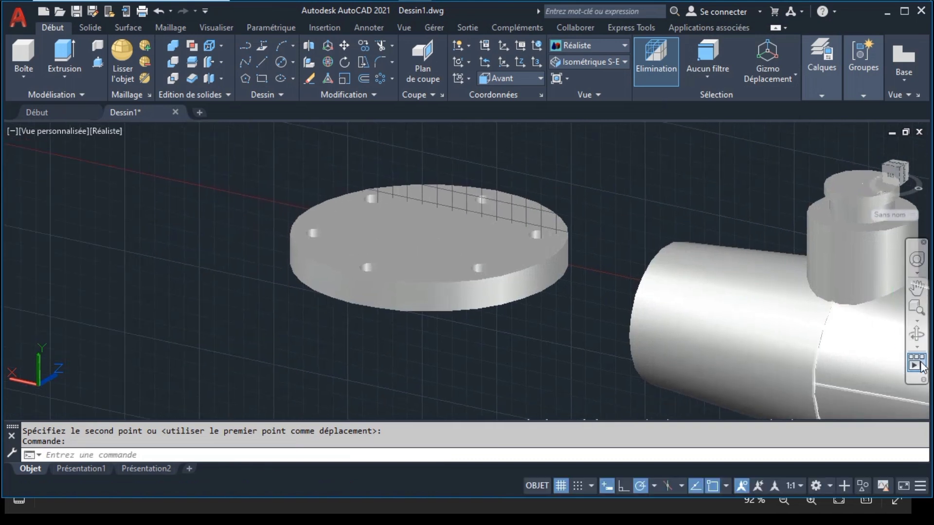
left_click(917, 334)
mouse_move(824, 312)
left_mouse_down()
mouse_move(707, 304)
mouse_move(791, 304)
left_mouse_up()
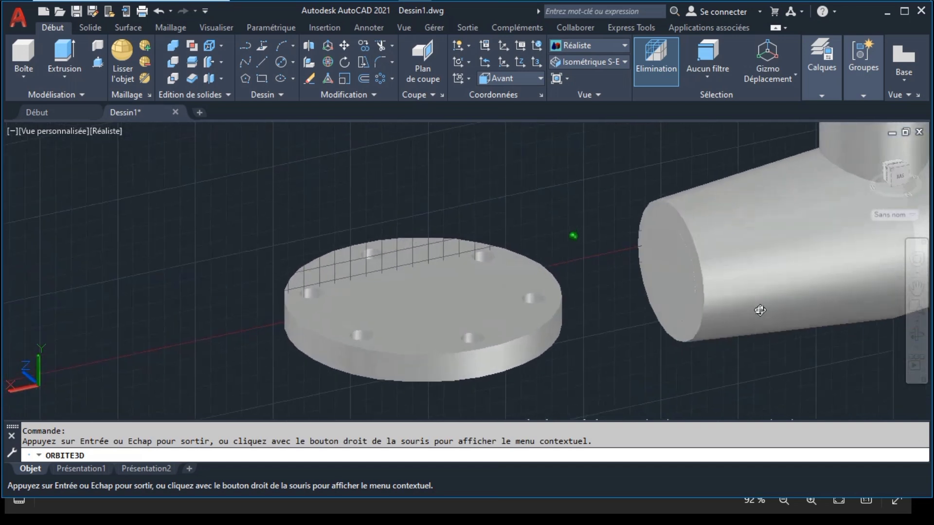
key("Escape")
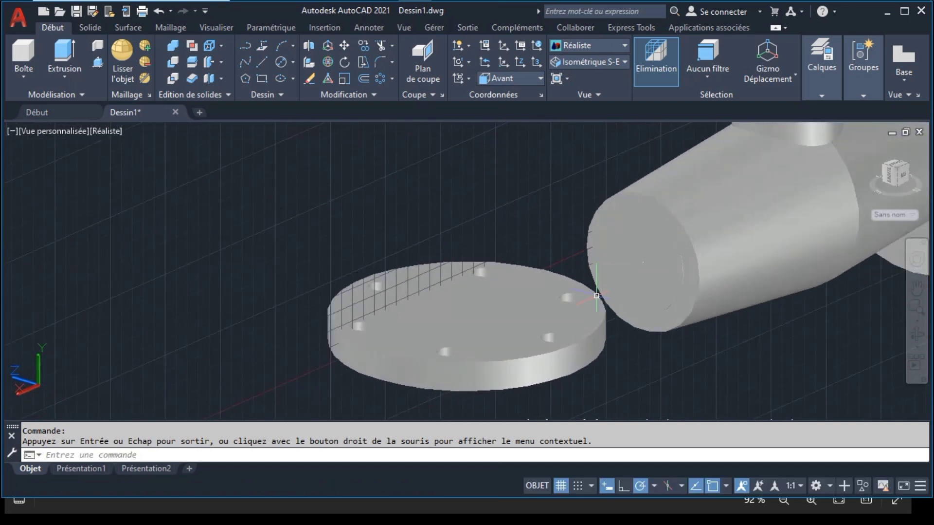
left_click(545, 316)
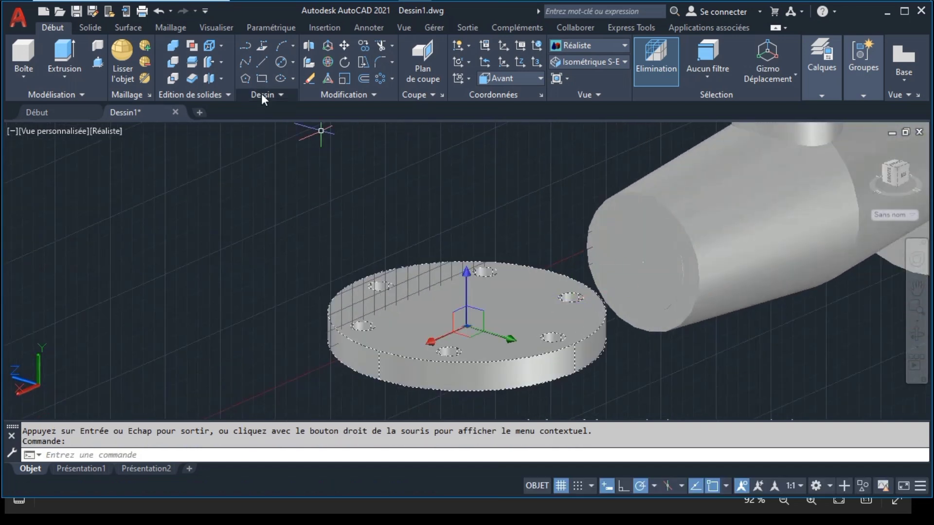
left_click(328, 62)
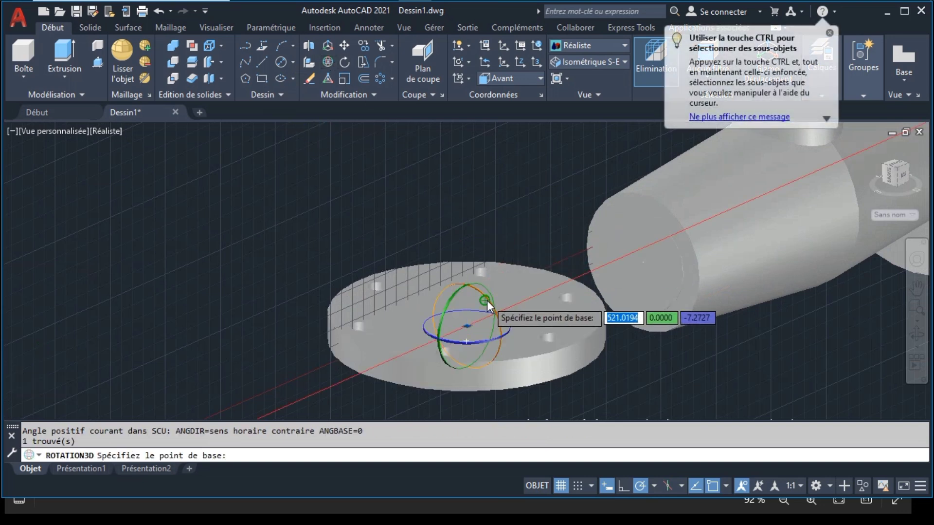
left_click(443, 313)
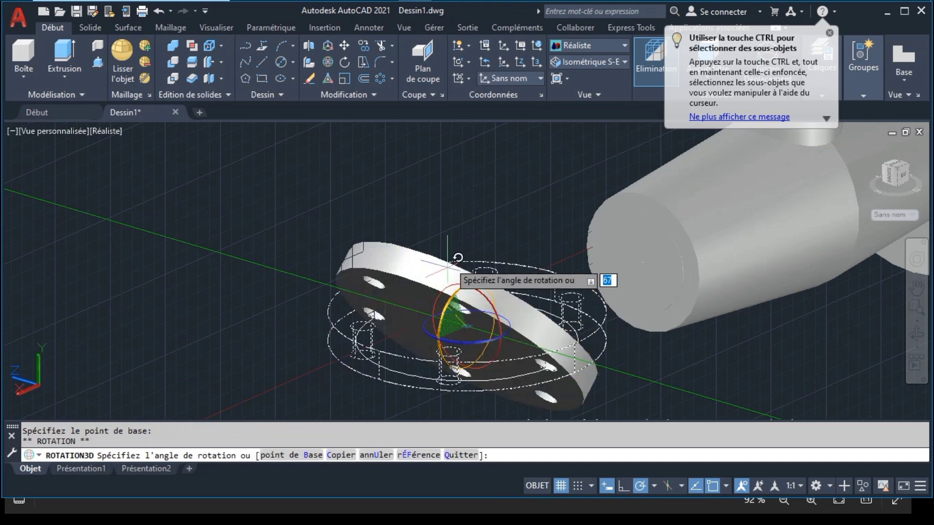
left_click(467, 217)
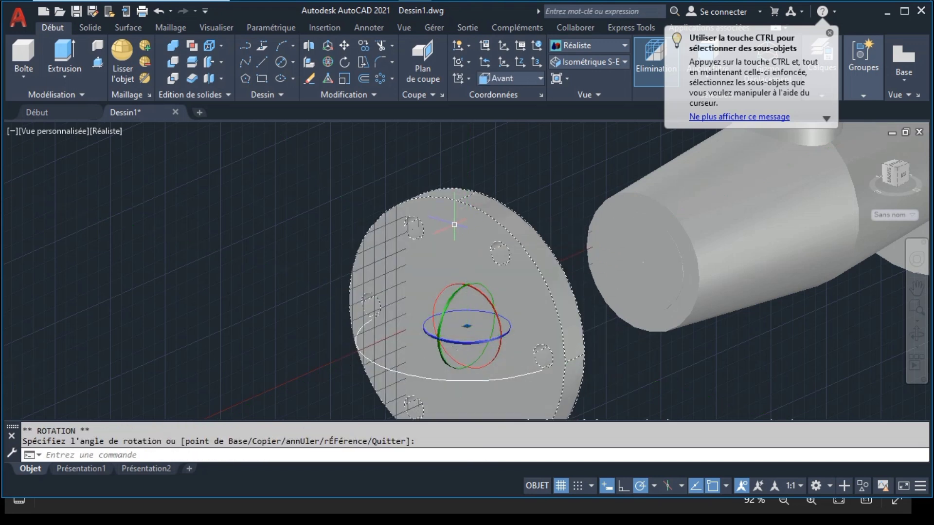
Move the upright disc centred onto the pipe's other end and check it from a side view
left_click(344, 45)
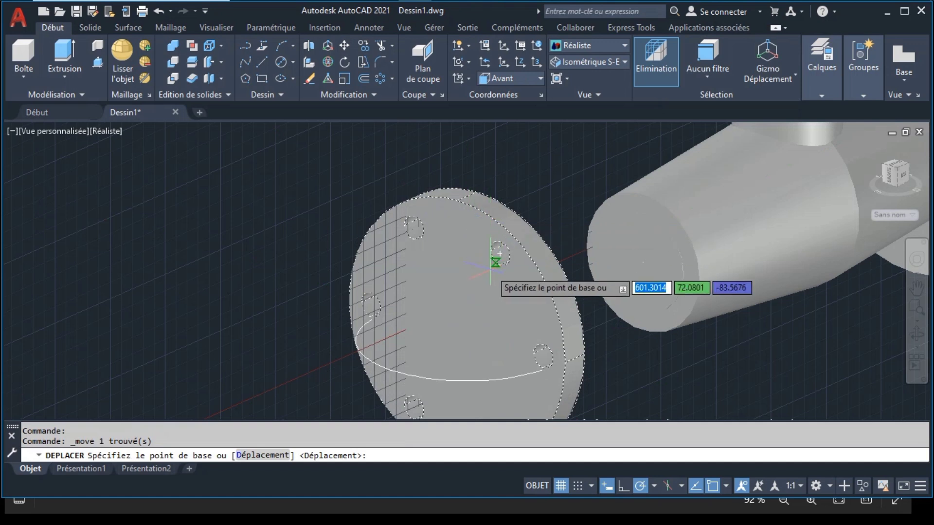
left_click(457, 330)
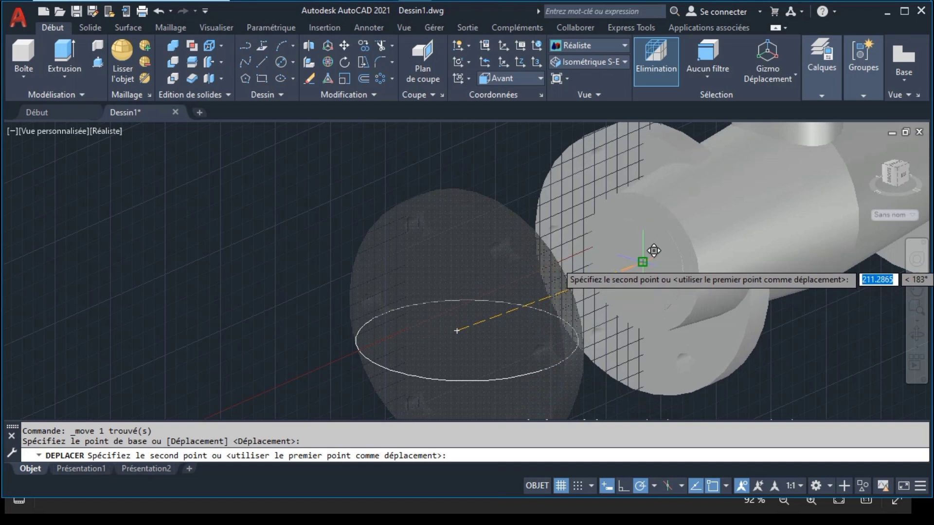
left_click(642, 261)
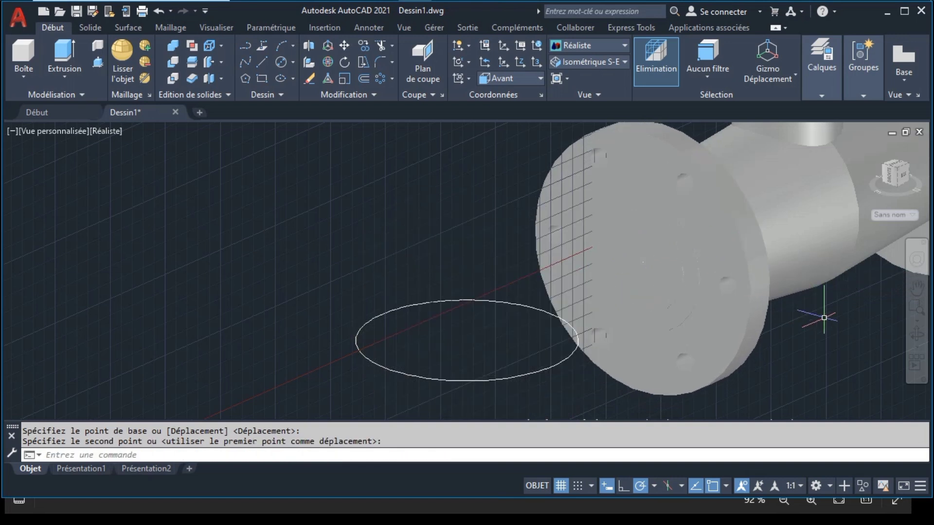
key("ctrl+z")
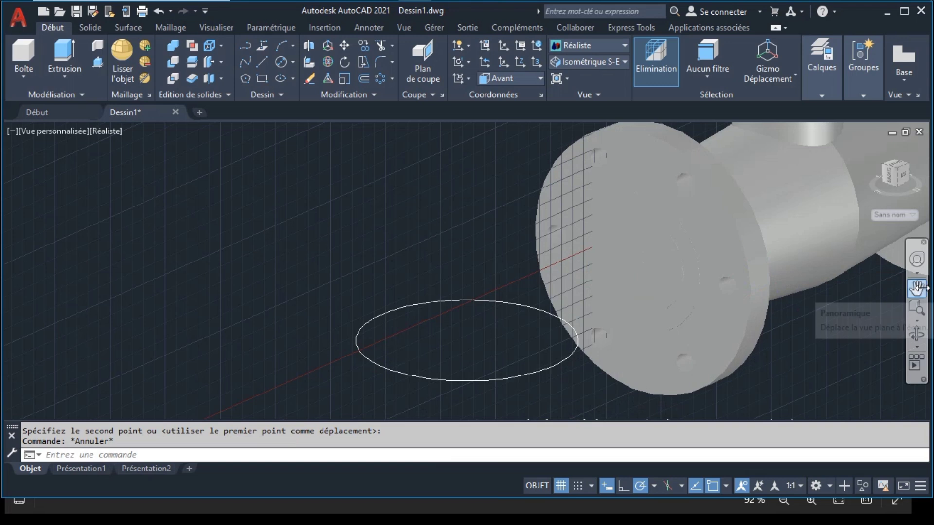
left_click(917, 288)
left_click_drag(788, 248, 747, 256)
key("ctrl+z")
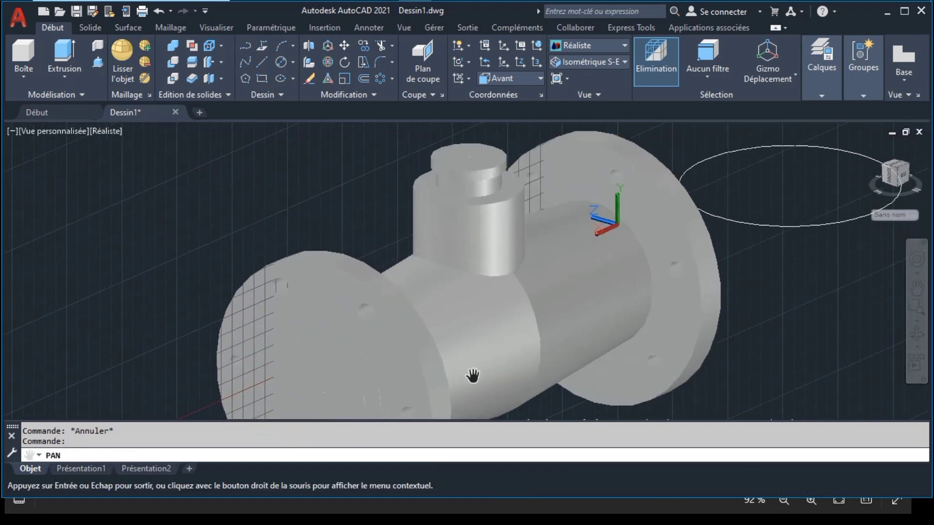
left_click(917, 333)
mouse_move(469, 252)
left_mouse_down()
mouse_move(598, 294)
mouse_move(584, 296)
mouse_move(600, 334)
left_mouse_up()
key("Escape")
left_click(917, 288)
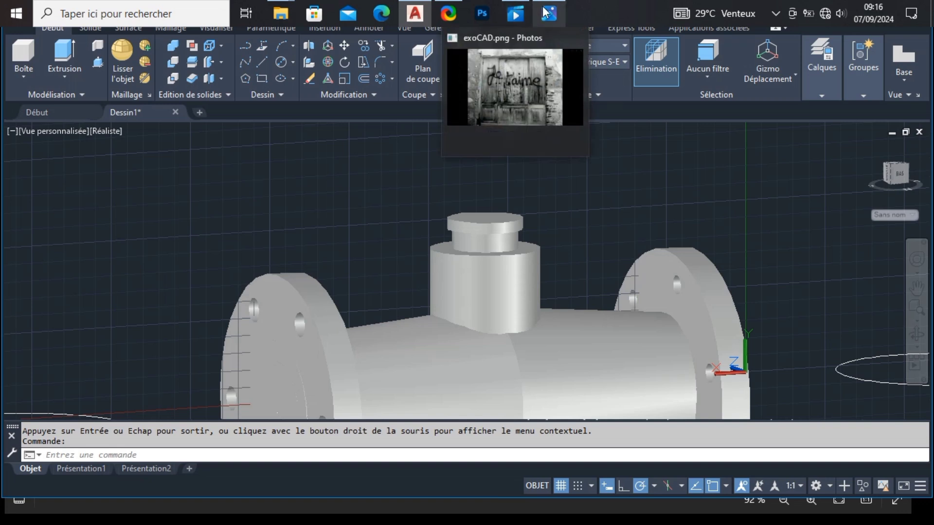
Check exoCAD.png's top view (110 square neck plate, four Ø18 holes), then show AutoCAD's Back view
mouse_move(549, 13)
left_click(566, 49)
left_click_drag(458, 111, 440, 258)
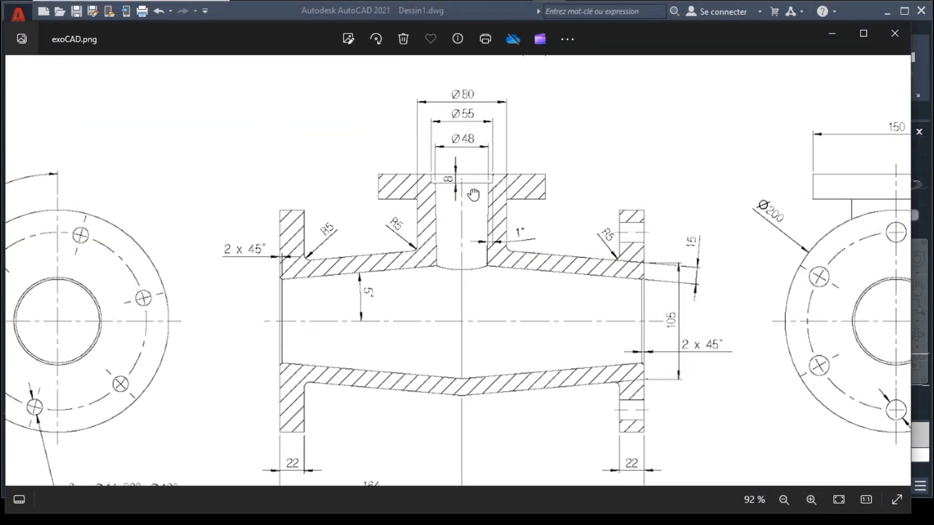
mouse_move(659, 261)
left_mouse_down()
mouse_move(658, 334)
mouse_move(688, 417)
left_mouse_up()
mouse_move(577, 243)
left_mouse_down()
mouse_move(605, 317)
mouse_move(601, 339)
left_mouse_up()
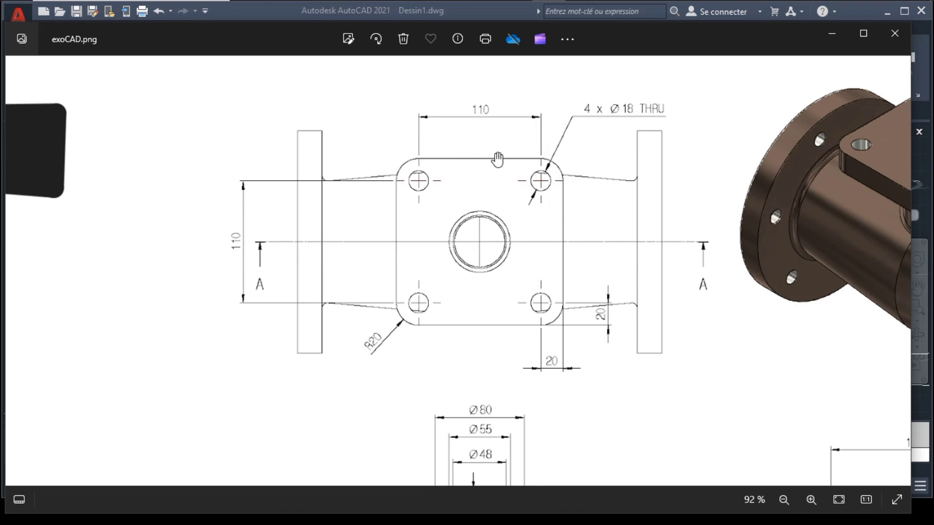
mouse_move(467, 2)
left_click(417, 15)
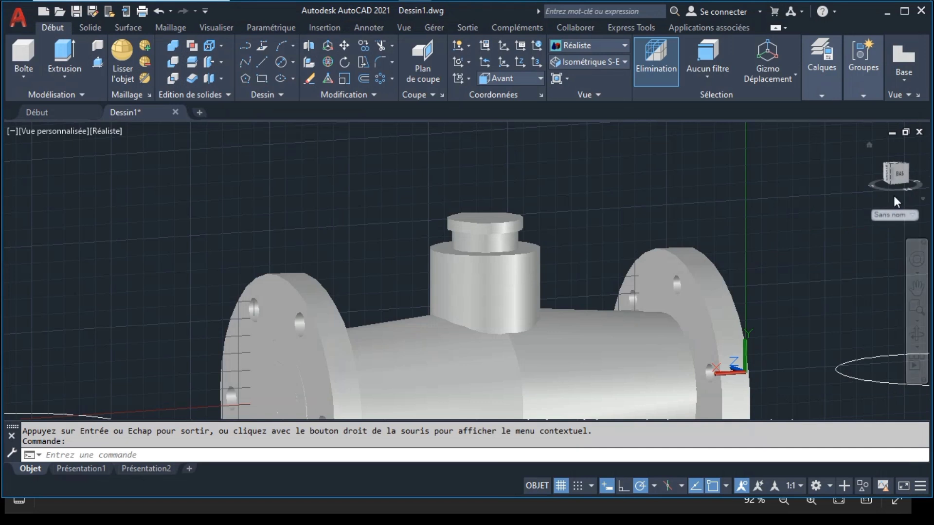
left_click(900, 174)
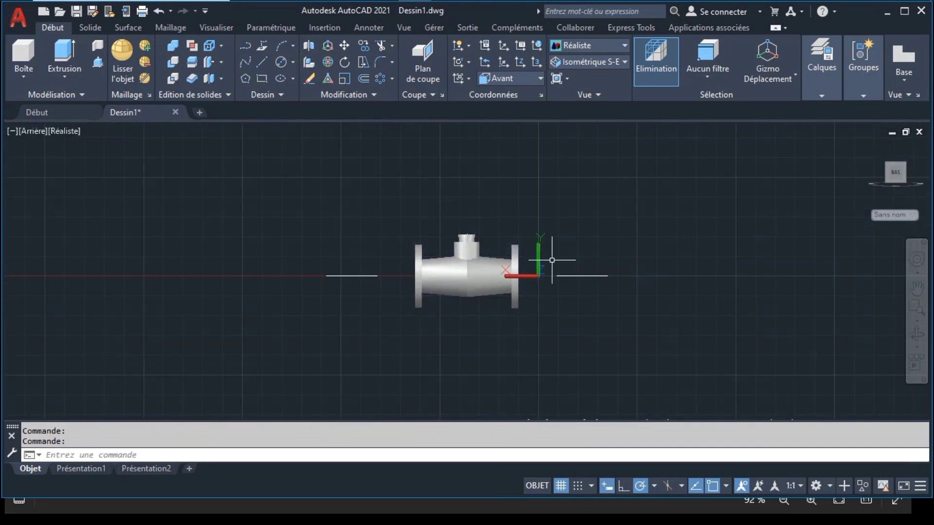
left_click(414, 215)
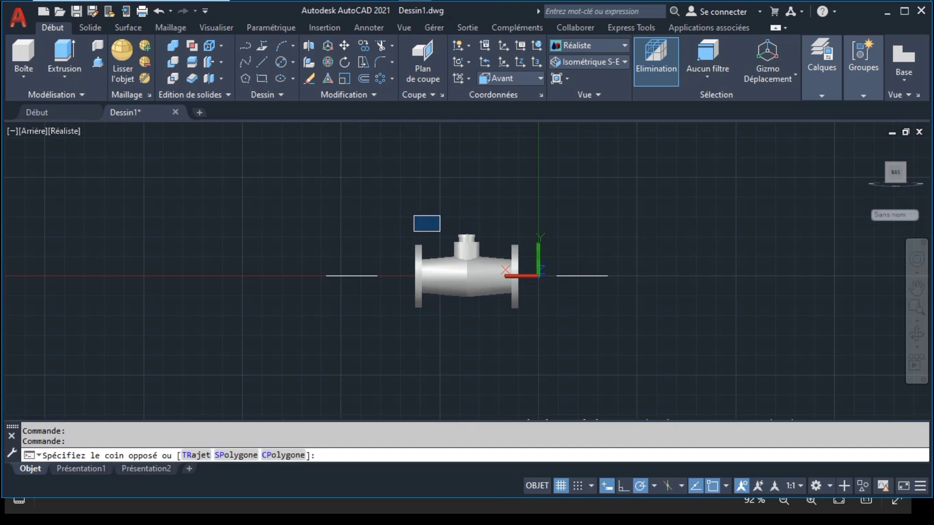
left_click(570, 350)
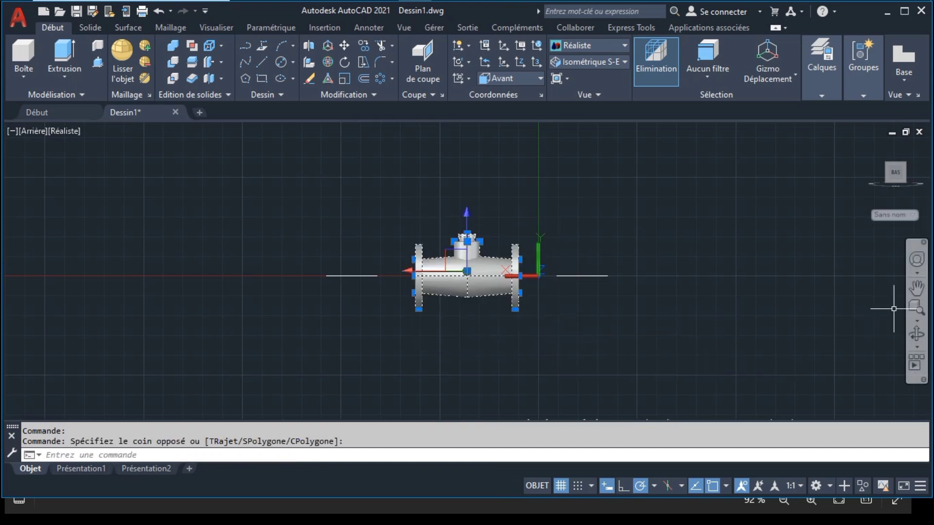
left_click(916, 308)
left_click(917, 287)
left_click_drag(596, 102, 547, 338)
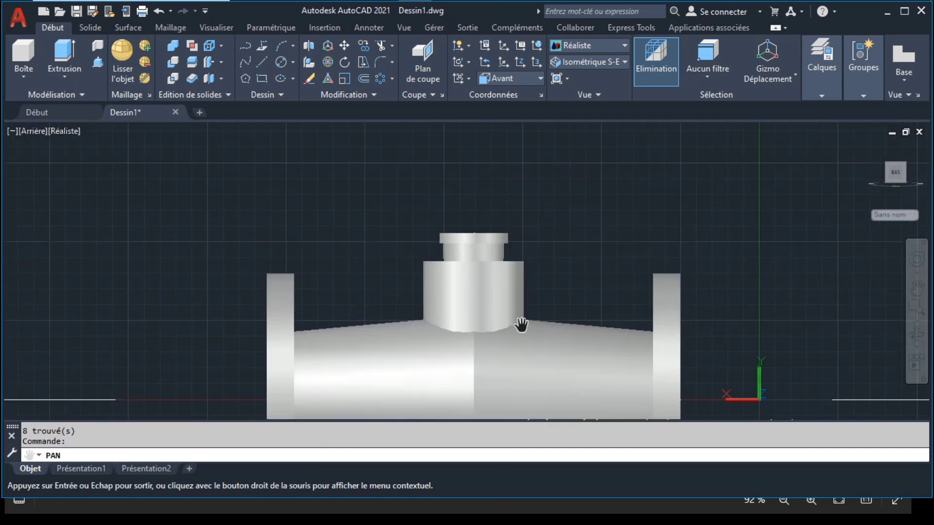
key("Escape")
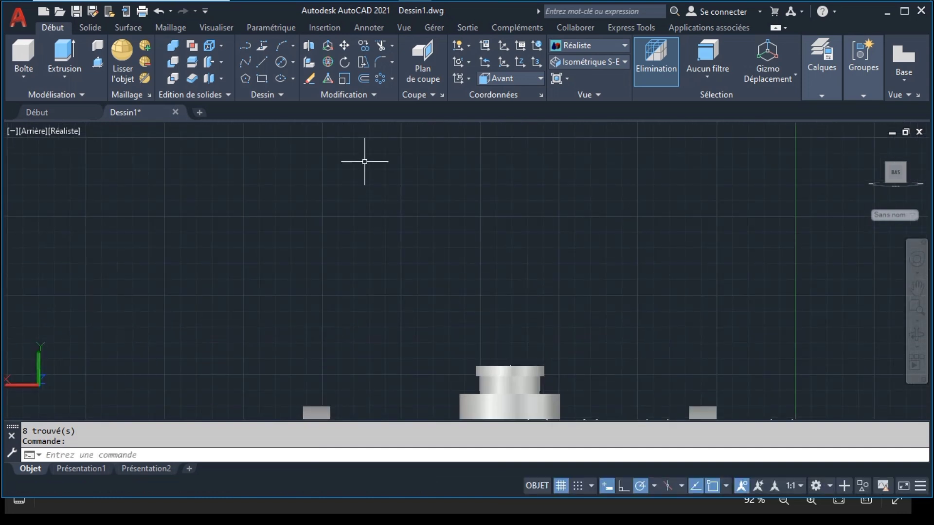
left_click(263, 79)
left_click(443, 230)
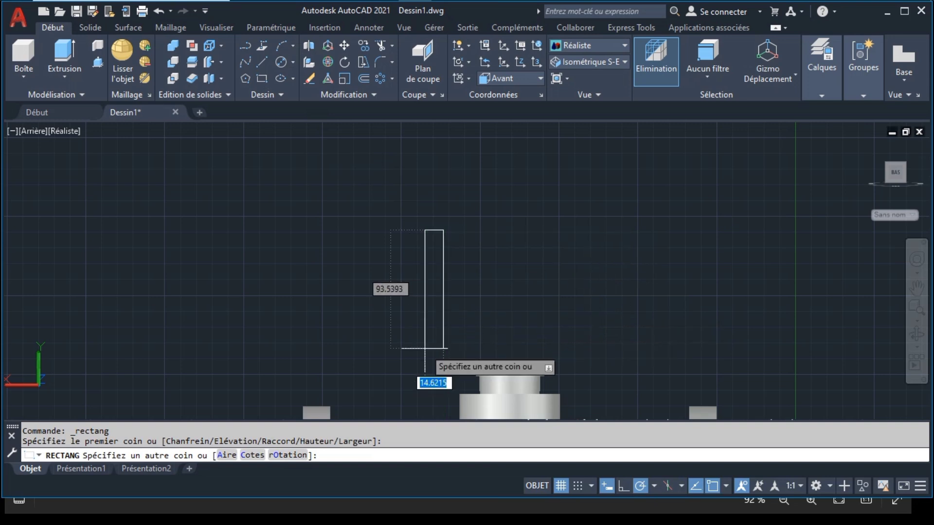
type("150150")
key("Return")
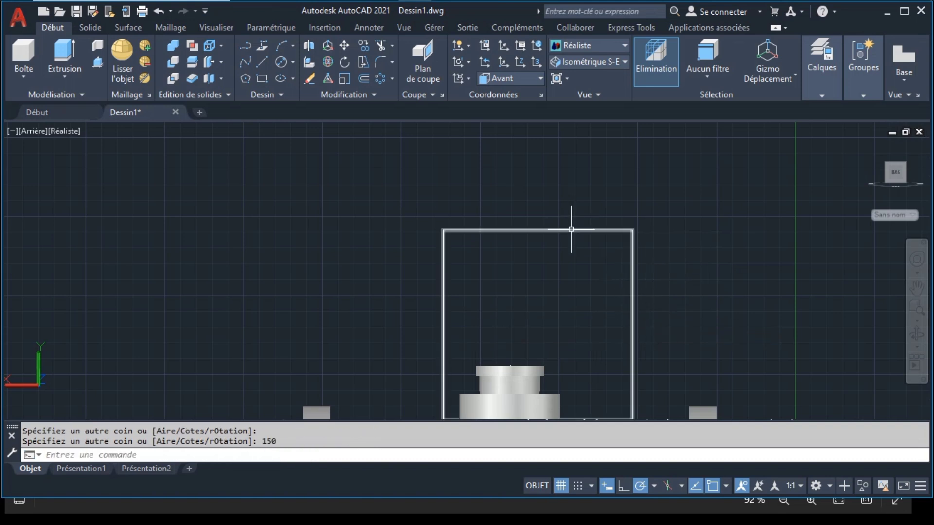
left_click(571, 230)
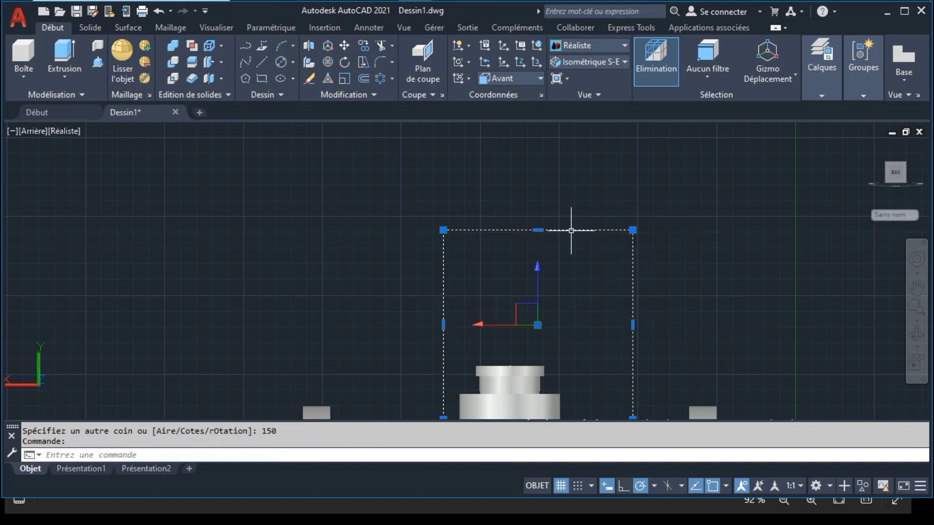
left_click(346, 45)
left_click(413, 266)
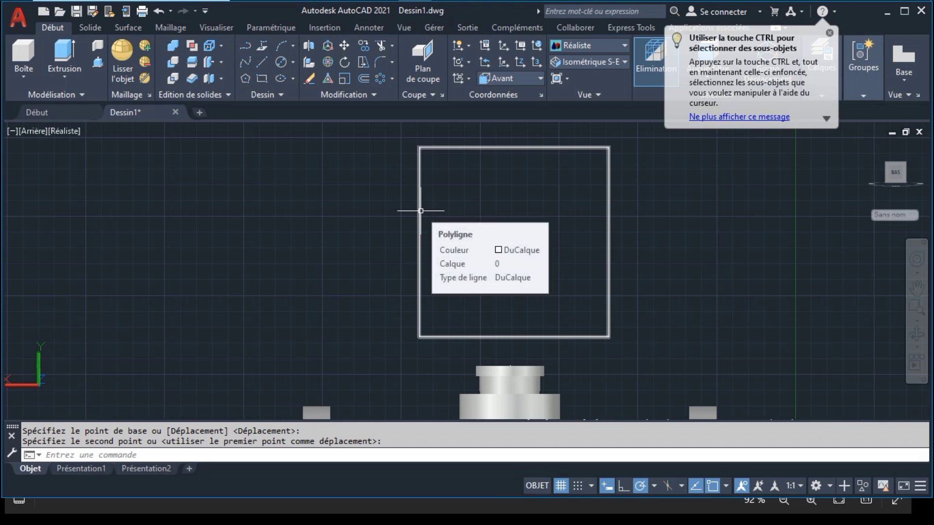
key("ctrl+z")
left_click(444, 279)
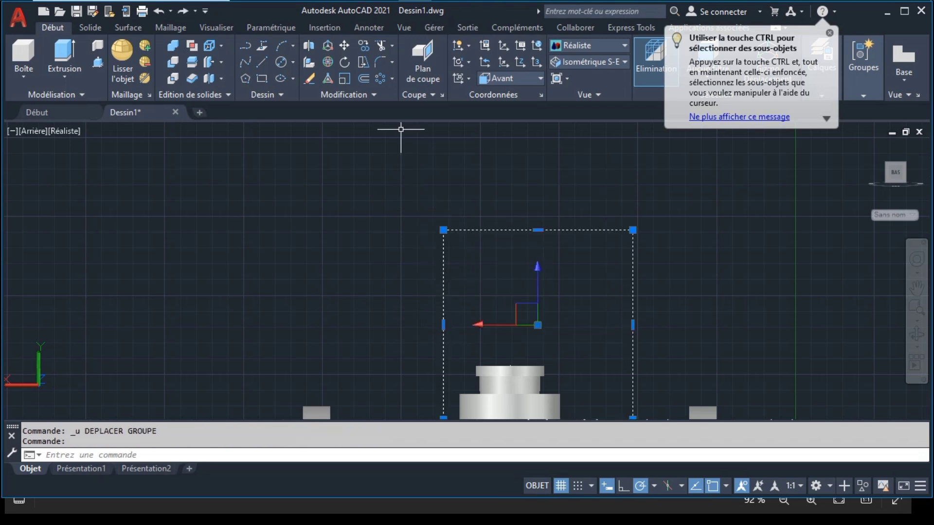
left_click(348, 46)
left_click(510, 286)
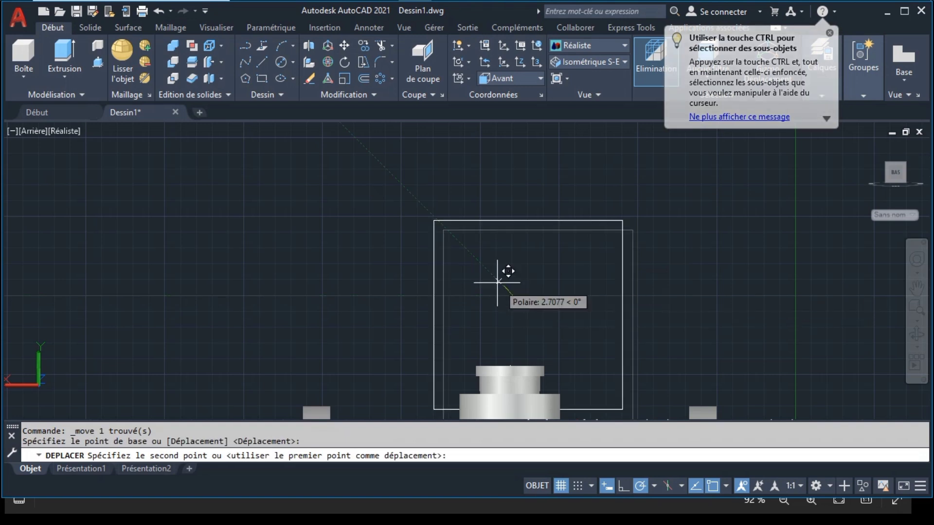
left_click(450, 230)
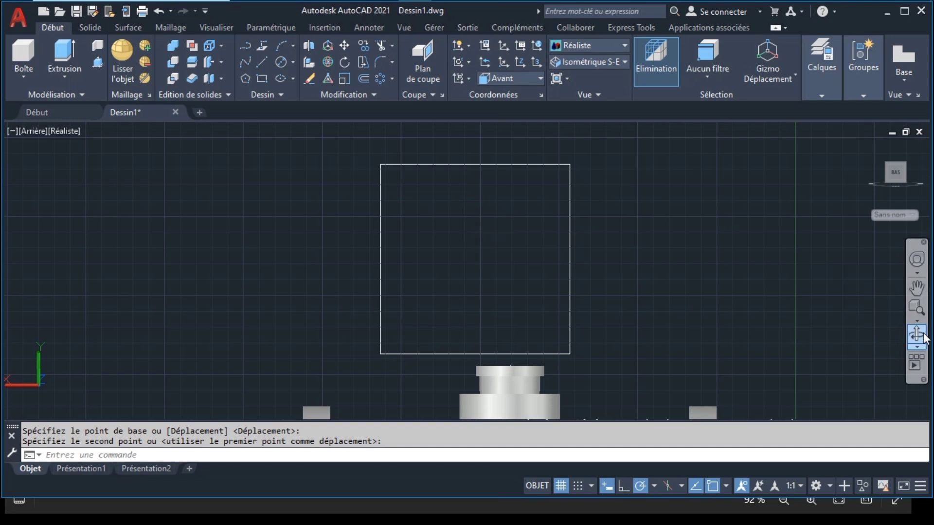
left_click(917, 335)
left_click_drag(708, 302, 728, 339)
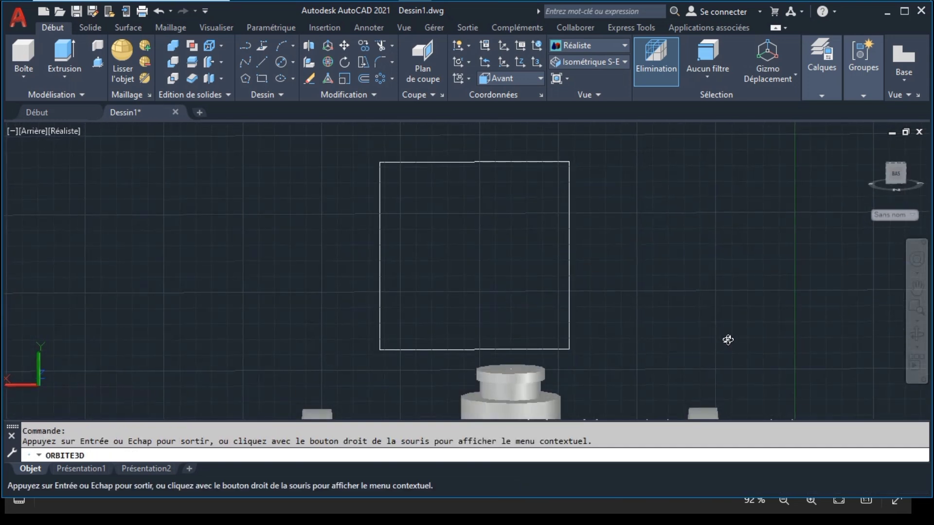
key("Escape")
key("ctrl+z")
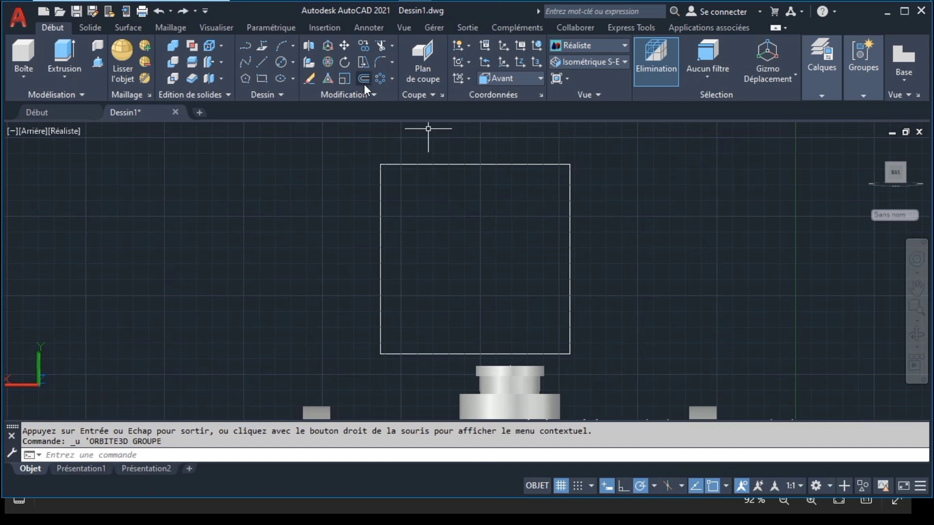
Draw a circle centred at the middle of the square plate outline
left_click(284, 64)
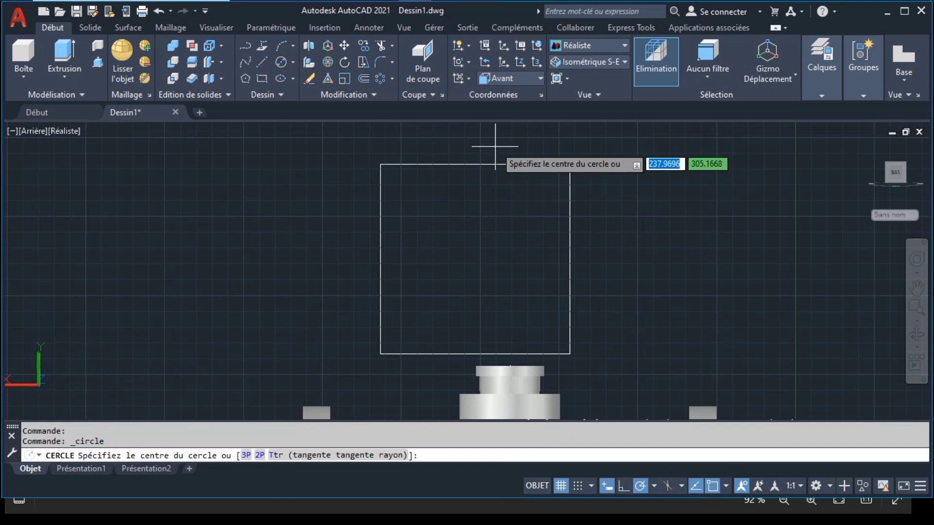
left_click(475, 259)
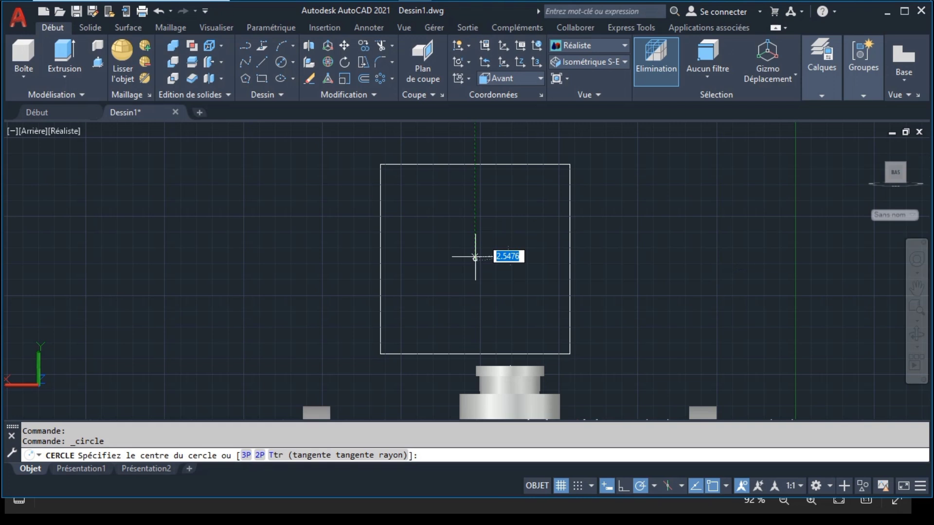
left_click(496, 276)
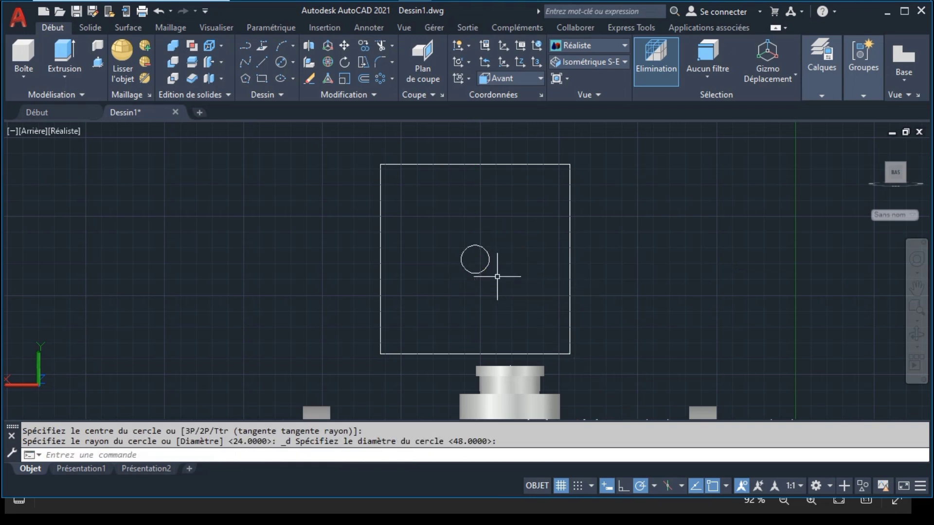
Set the fillet radius to 20 and round the top-left corner of the square
left_click(385, 66)
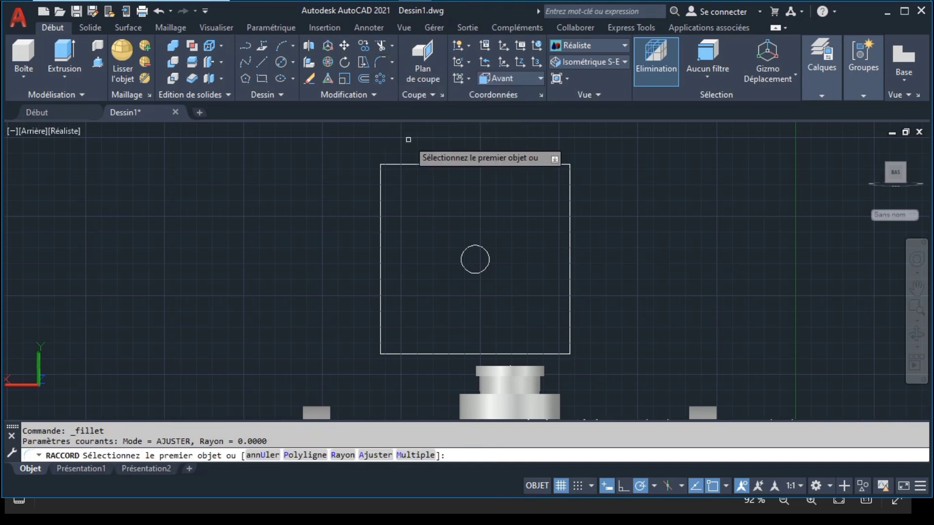
left_click(340, 455)
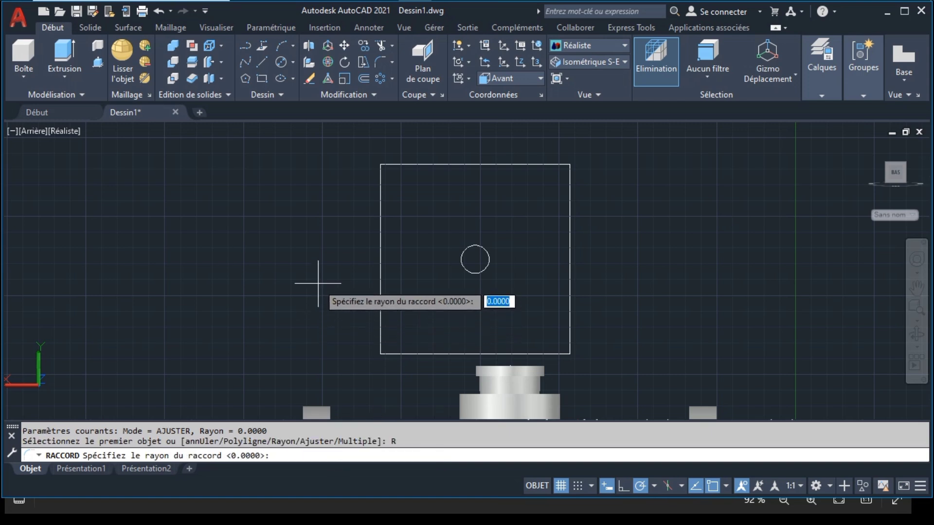
type("20")
key("Return")
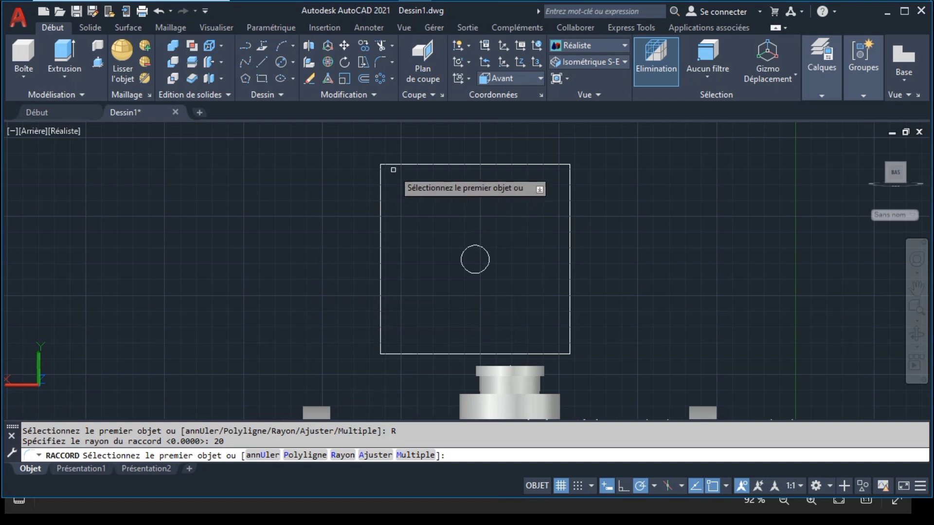
left_click(397, 167)
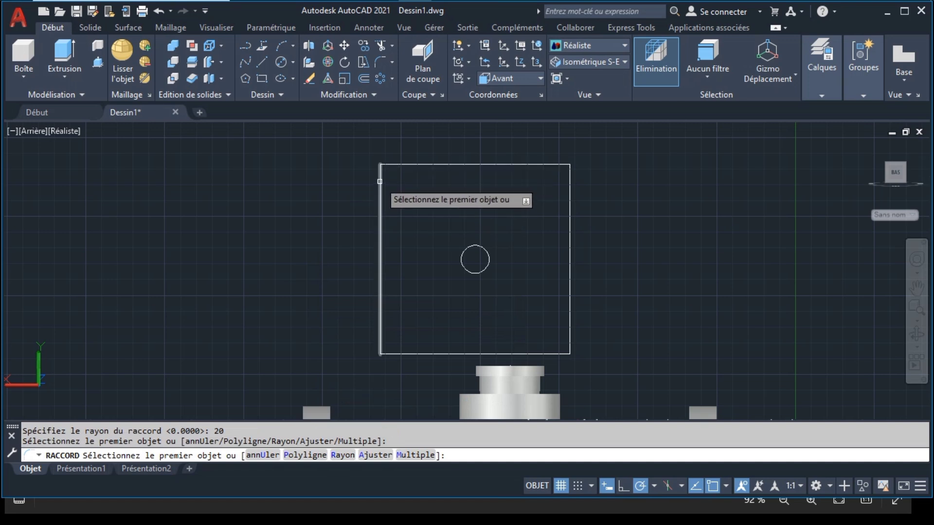
left_click(382, 179)
left_click(395, 165)
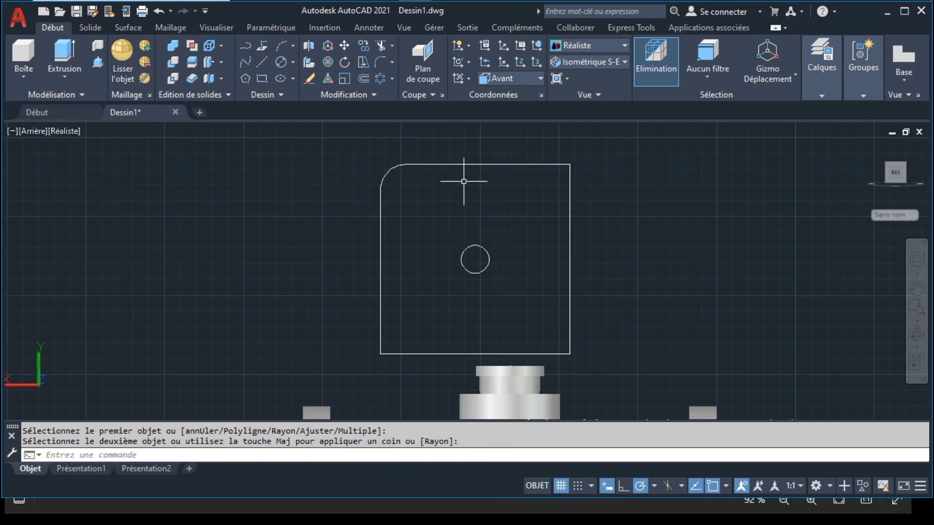
key("Escape")
key("Return")
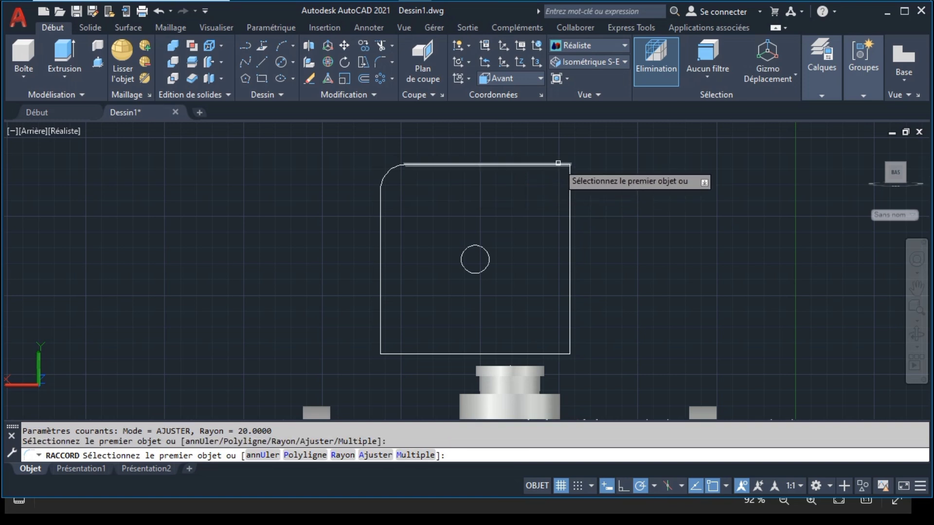
Round the top-right, bottom-right and bottom-left corners with R20 fillets
left_click(559, 163)
left_click(570, 177)
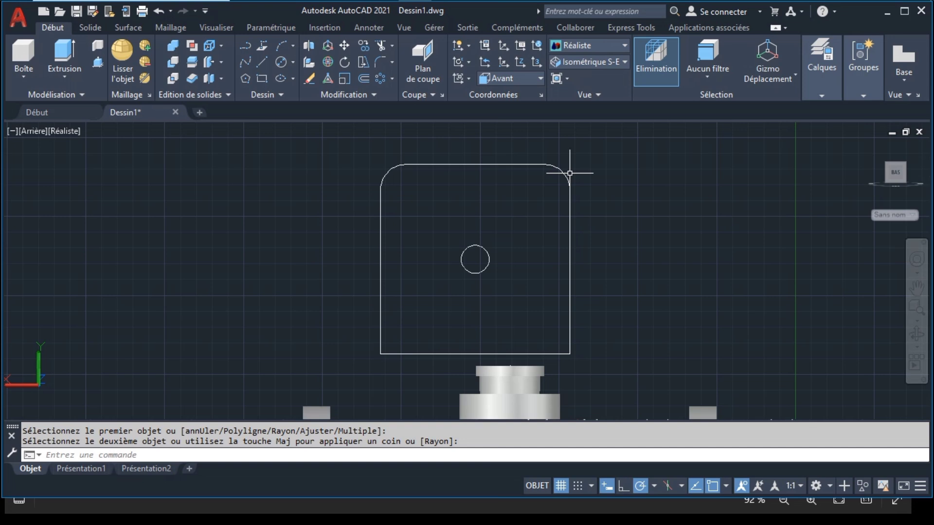
key("Return")
left_click(570, 267)
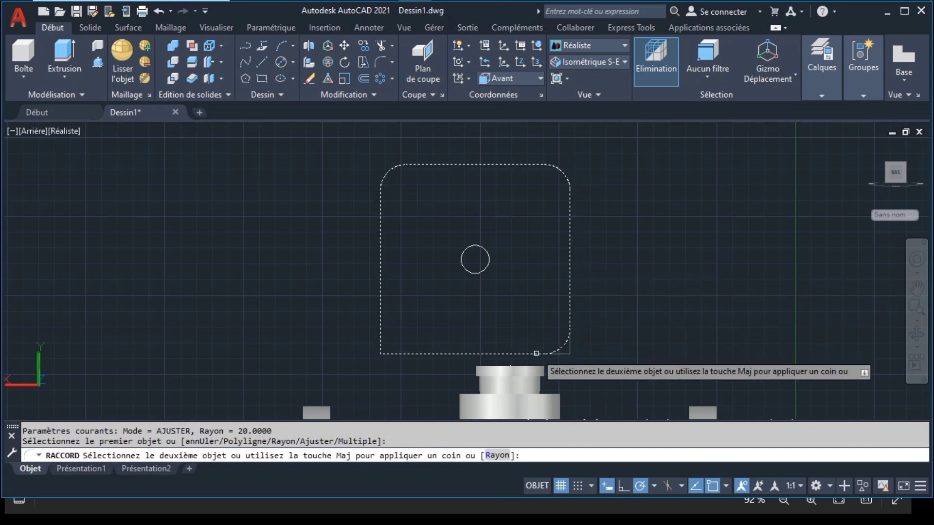
left_click(536, 353)
key("Return")
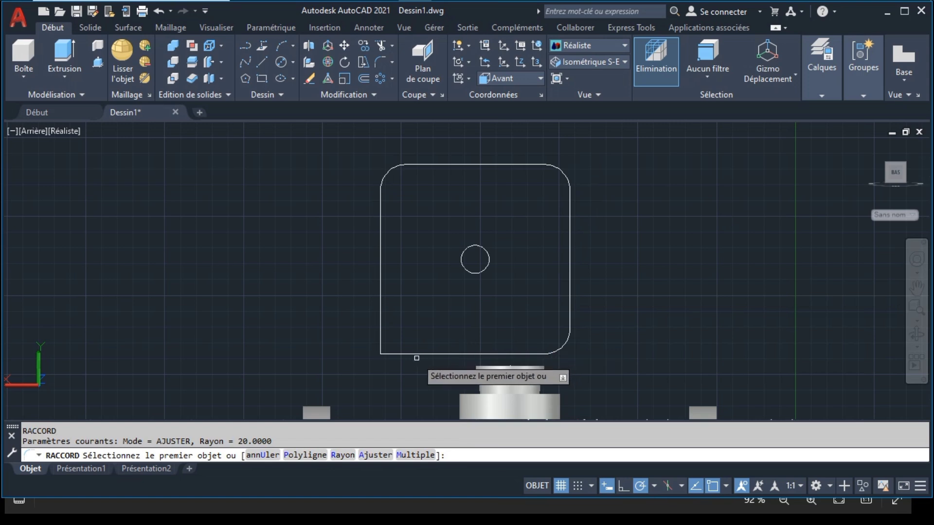
left_click(416, 354)
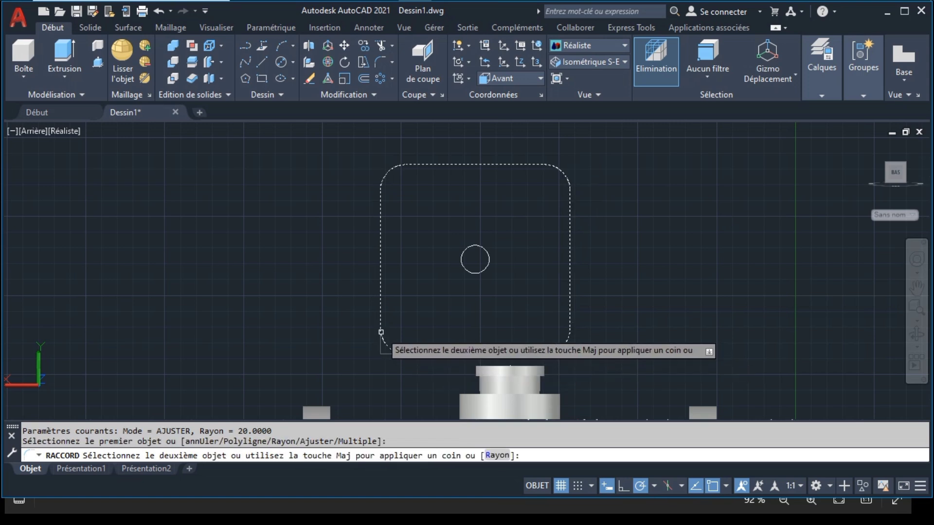
left_click(381, 332)
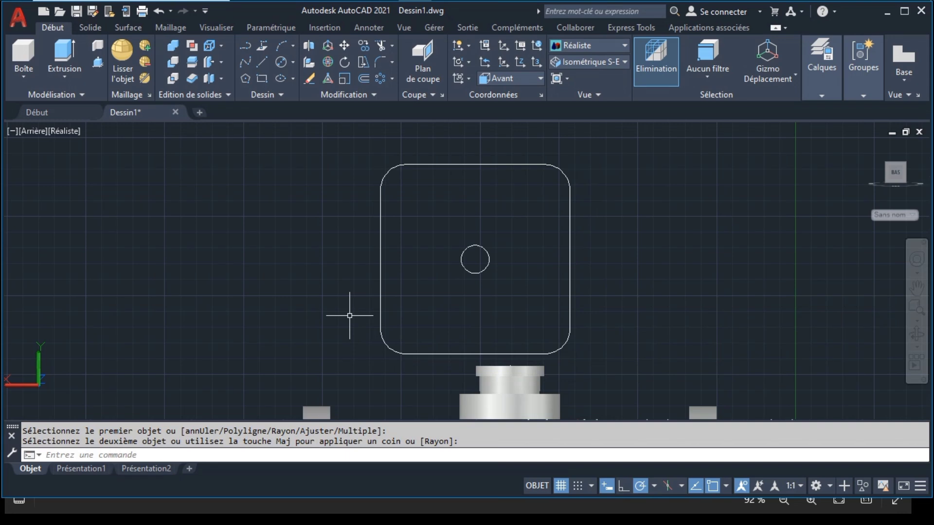
Save the drawing with Ctrl+S under the file name exocad
key("ctrl+s")
key("Escape")
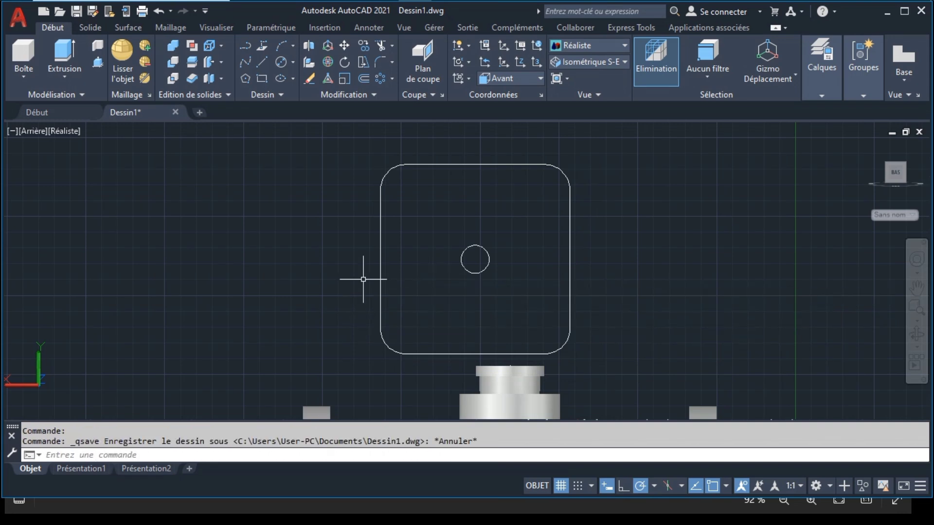
key("ctrl+s")
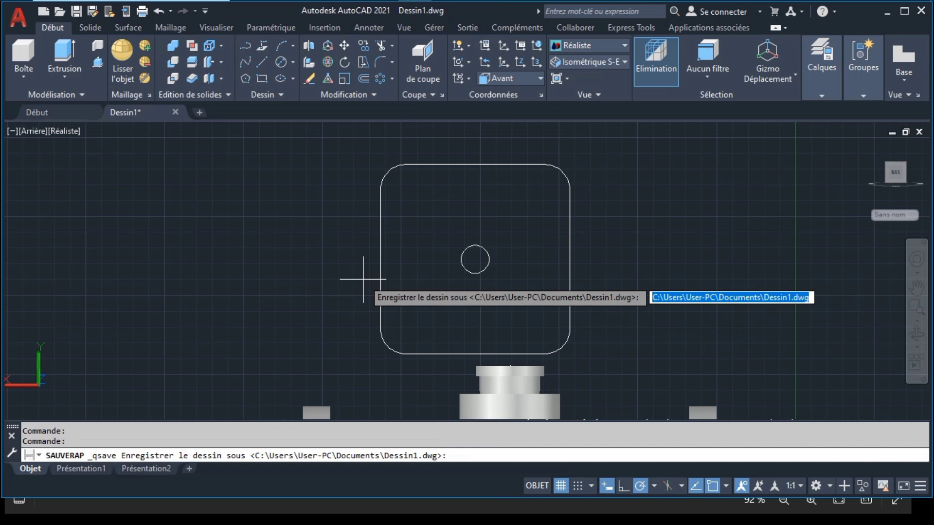
type("exo")
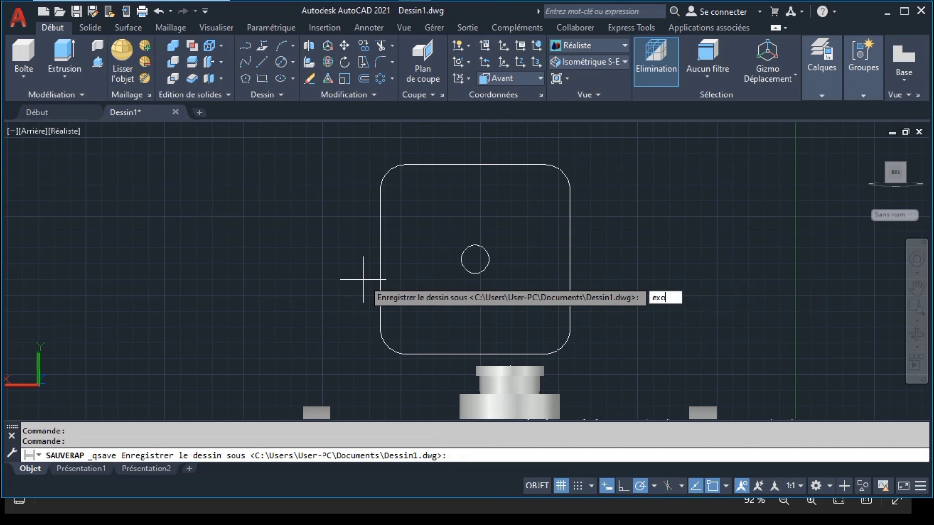
key("Return")
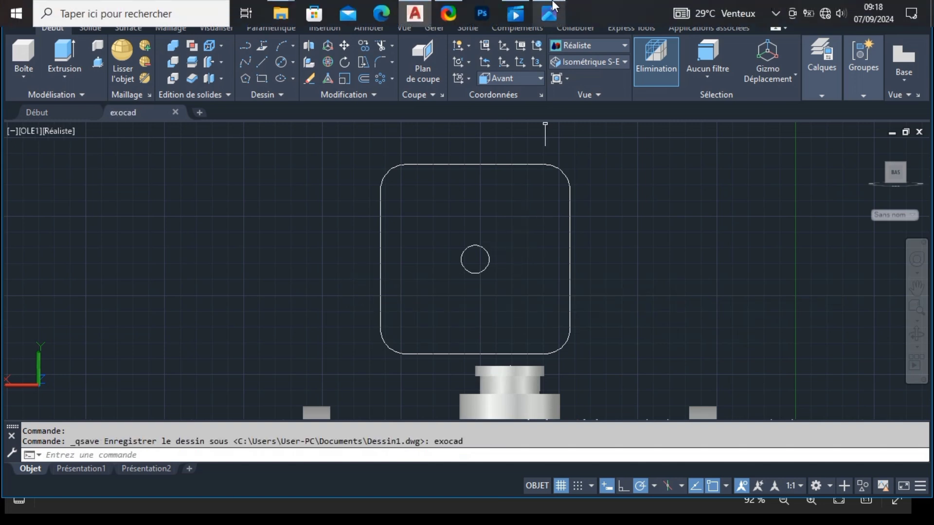
mouse_move(550, 13)
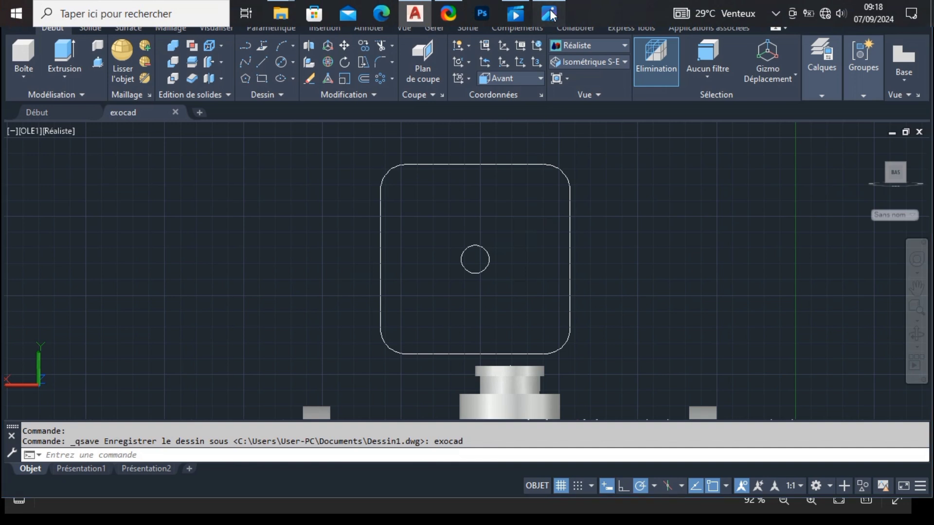
left_click(534, 11)
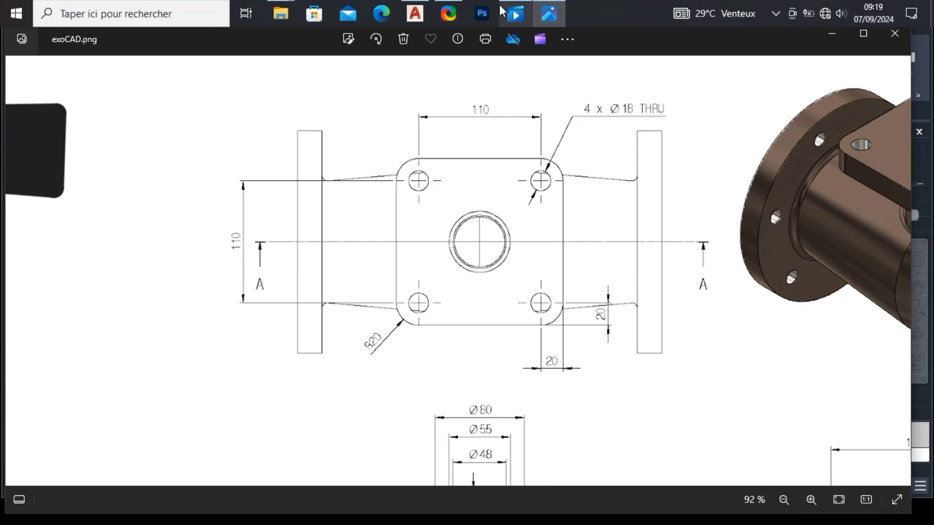
left_click(416, 13)
left_click(281, 62)
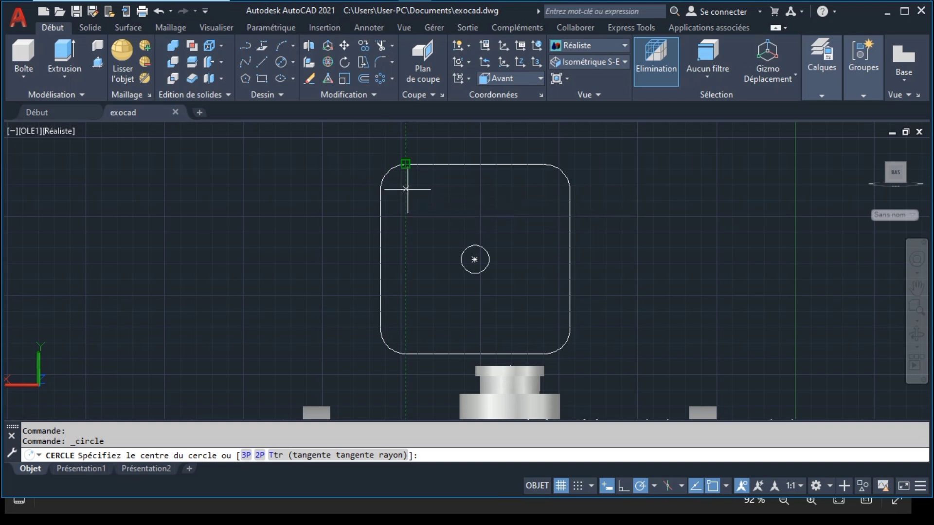
Draw a 10-unit guide line down from the top-left fillet's end
key("Escape")
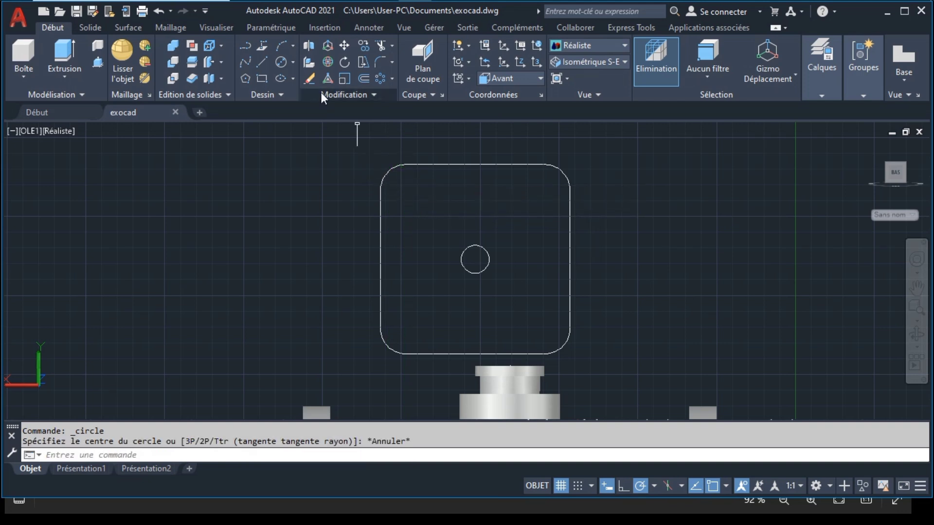
left_click(405, 165)
type("2")
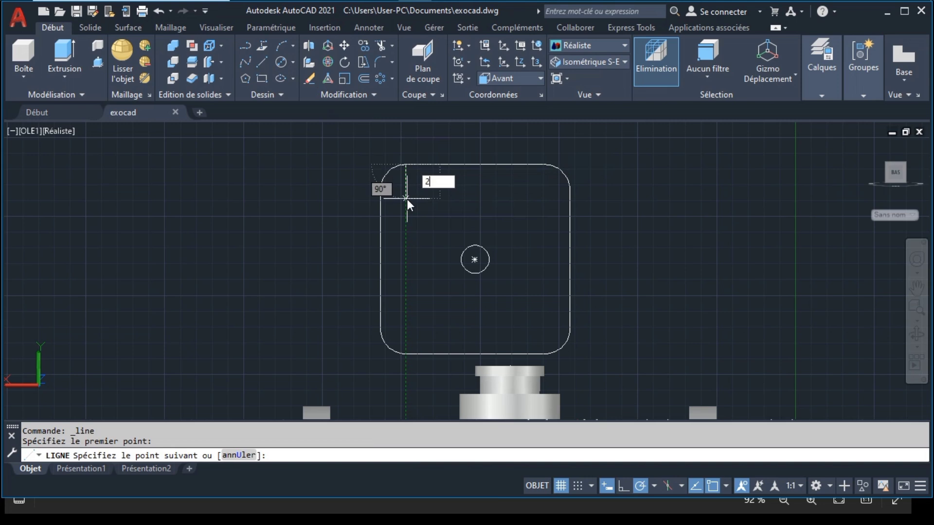
type("10")
key("Return")
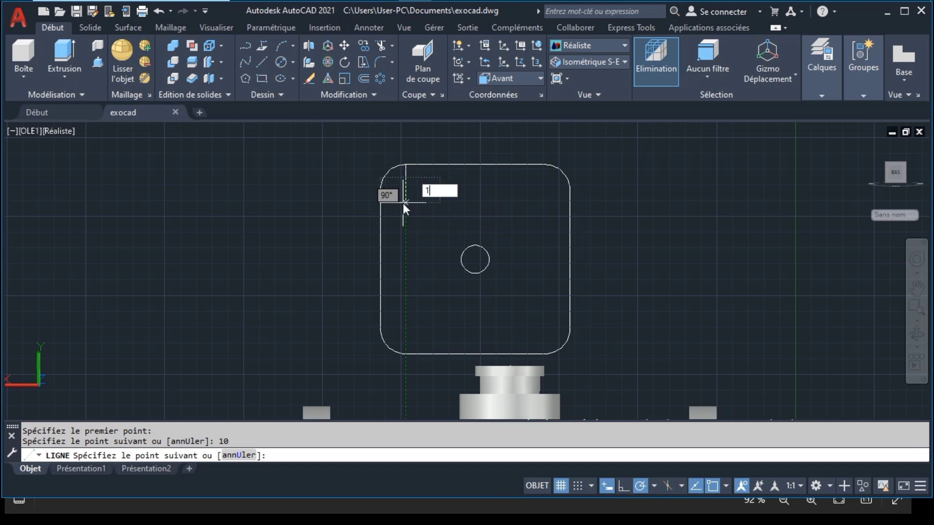
left_click(406, 202)
key("Return")
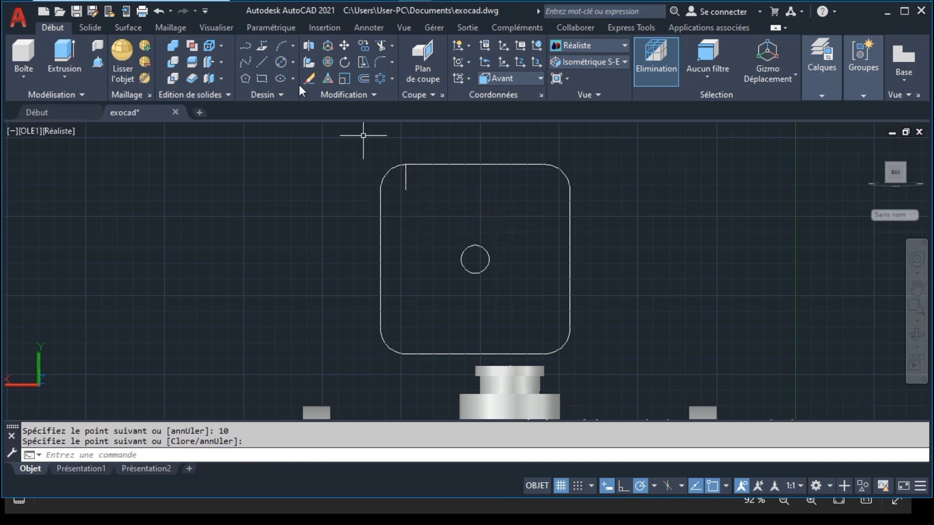
Draw an Ø18 hole circle centred at the guide line's end and select it
left_click(278, 65)
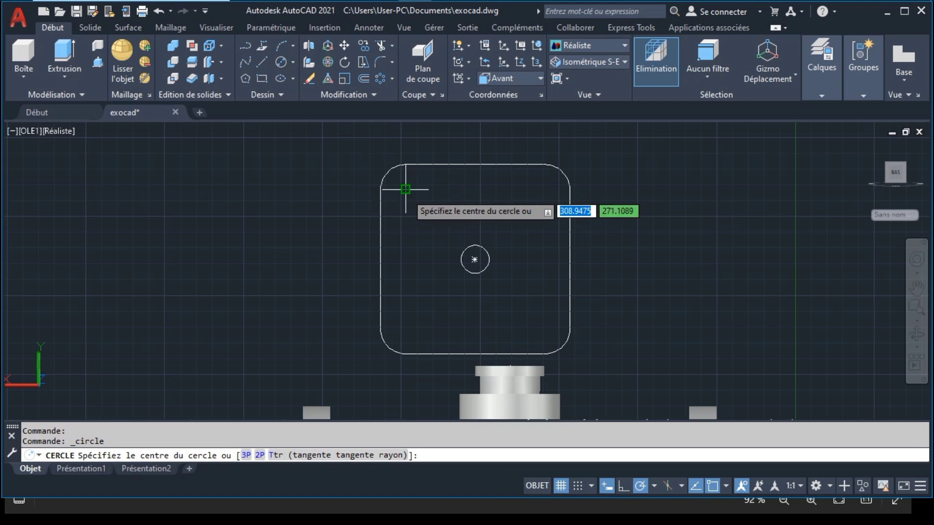
left_click(406, 190)
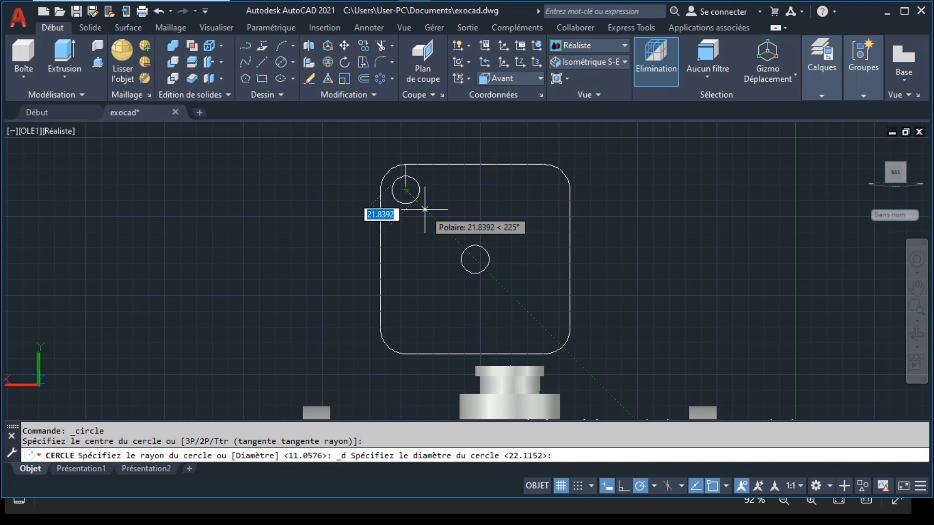
type("18")
key("Return")
left_click(414, 198)
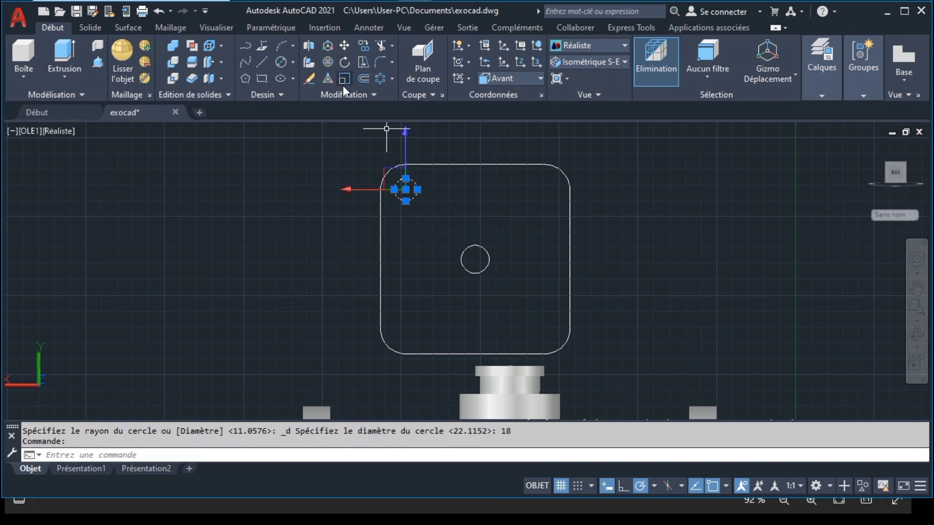
Mirror the top-left Ø18 hole about the vertical centre line to the top-right corner
left_click(370, 94)
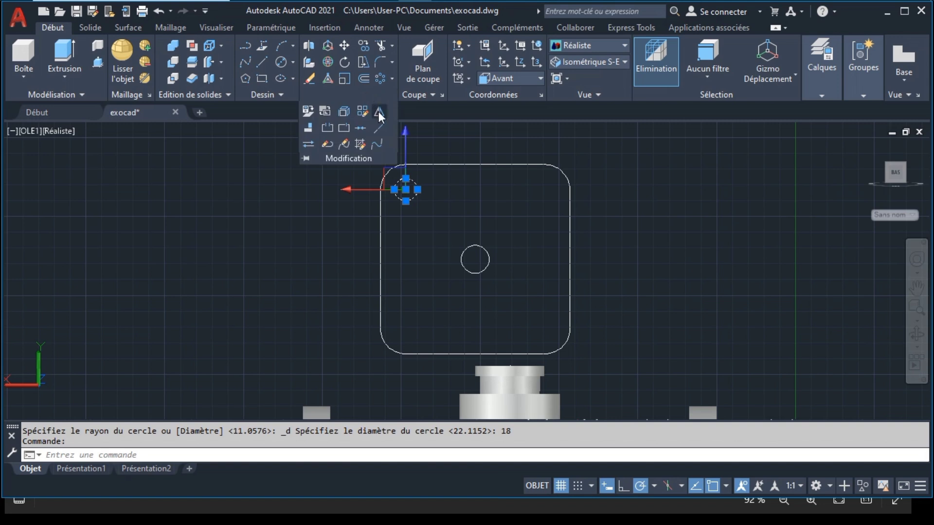
left_click(328, 78)
left_click(476, 257)
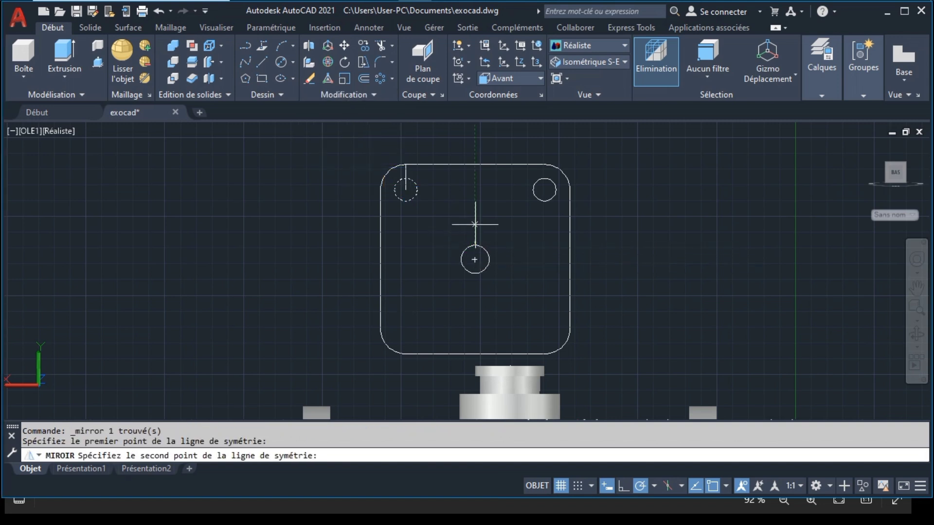
left_click(476, 209)
key("Return")
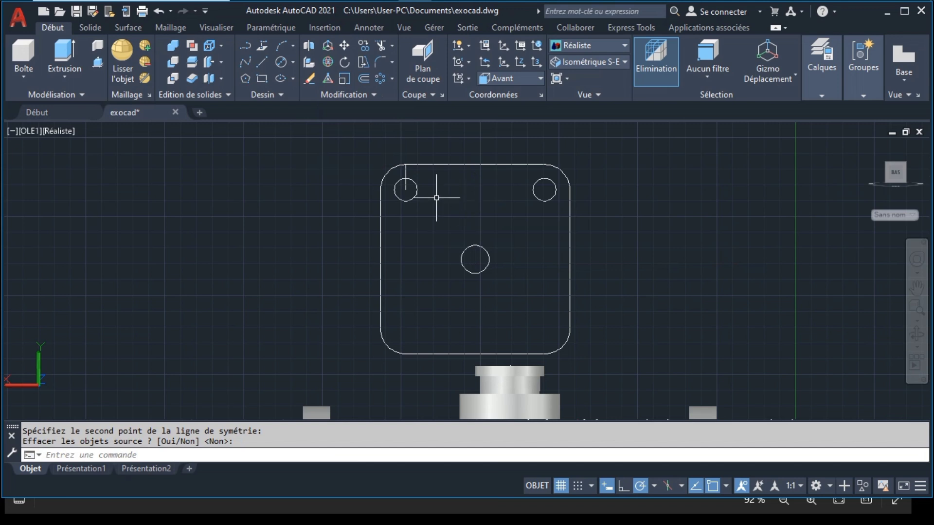
Mirror both top holes about the horizontal centre line to the bottom corners
left_click(417, 194)
left_click(534, 197)
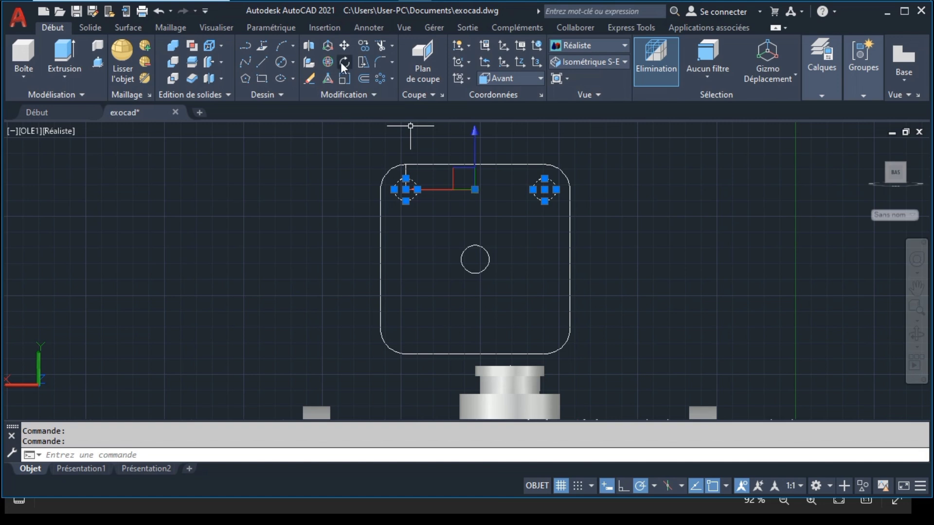
left_click(365, 93)
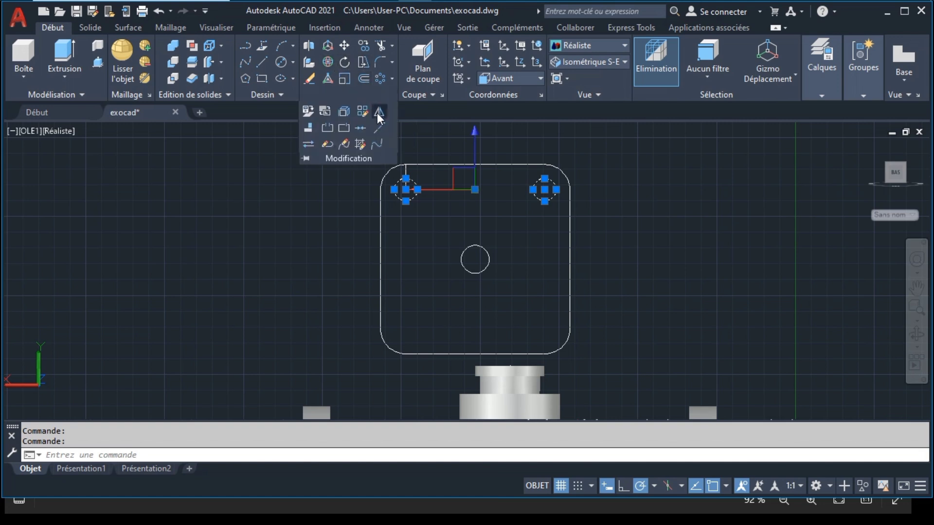
left_click(377, 112)
left_click(475, 259)
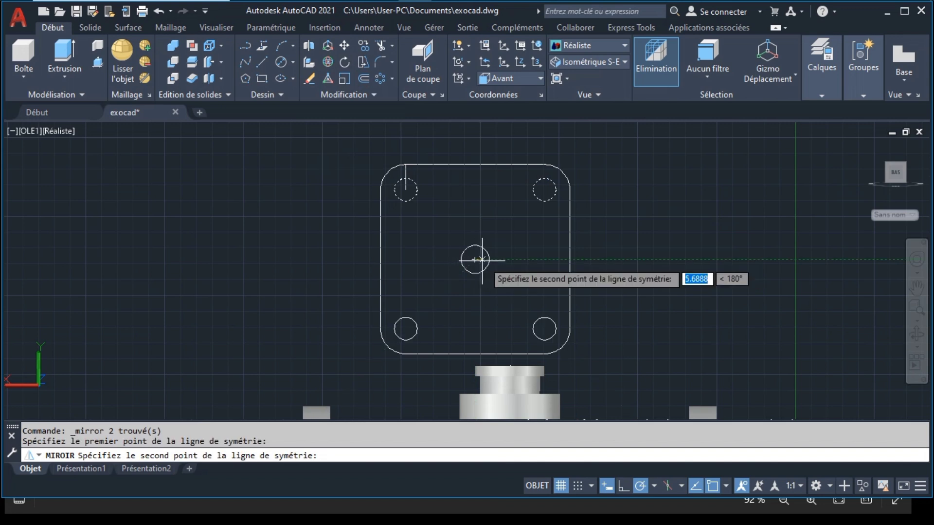
left_click(486, 259)
key("Return")
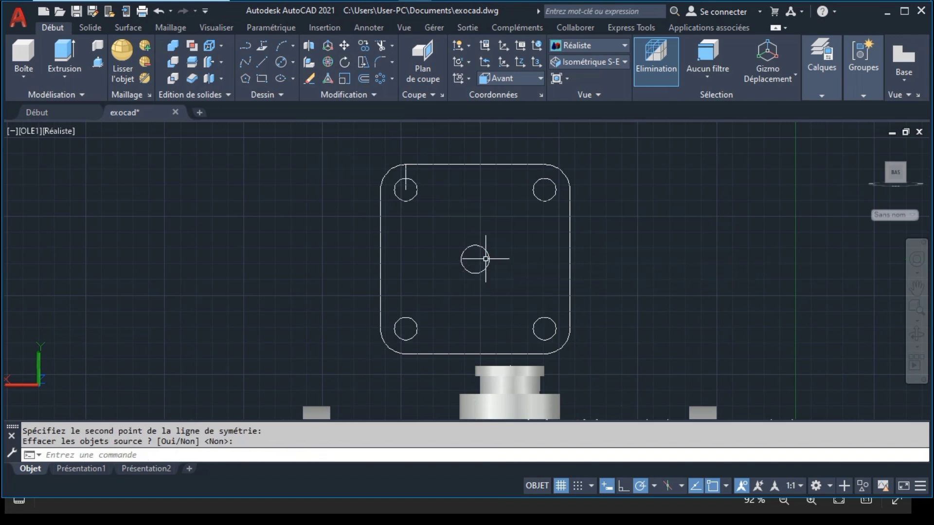
key("Return")
Erase the leftover construction guide line
left_click(406, 187)
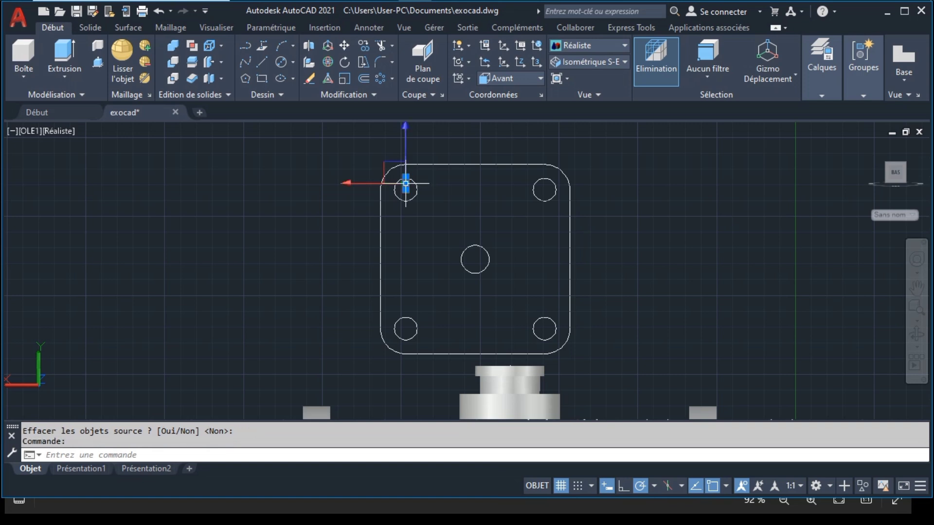
left_click(396, 156)
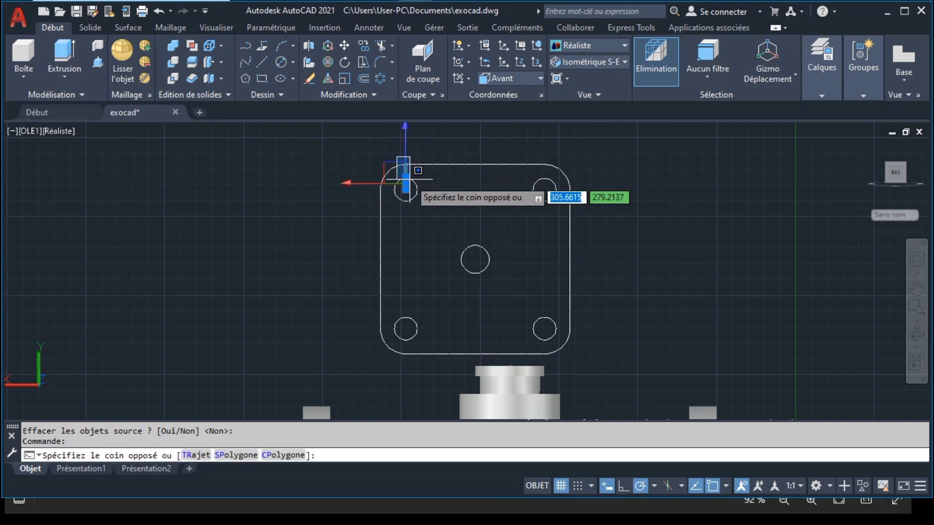
left_click(392, 124)
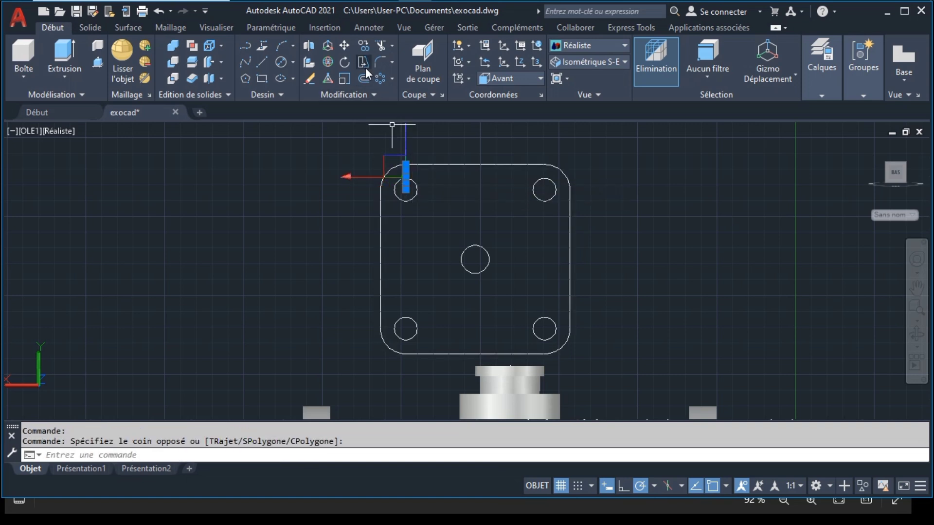
left_click(312, 83)
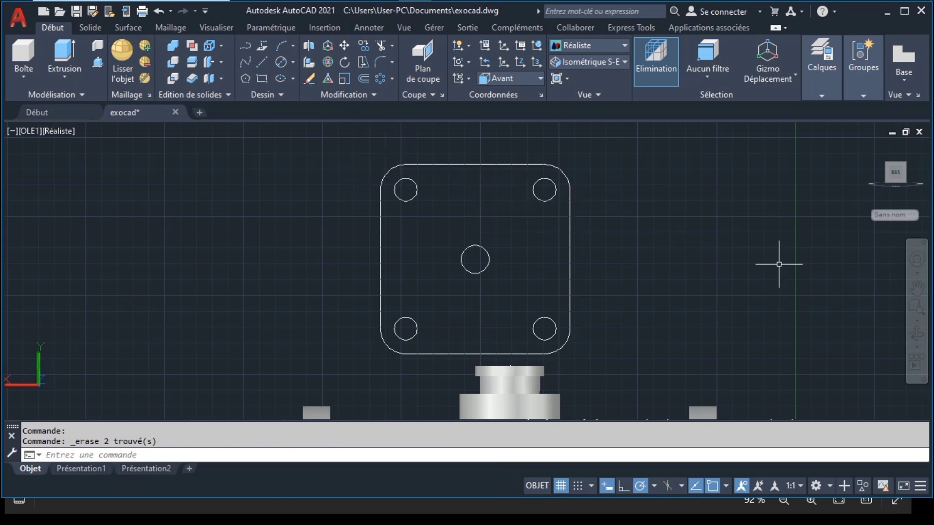
Extrude the four Ø18 hole circles into rods, then begin extruding the rounded plate outline
left_click(917, 335)
left_click_drag(694, 339, 584, 322)
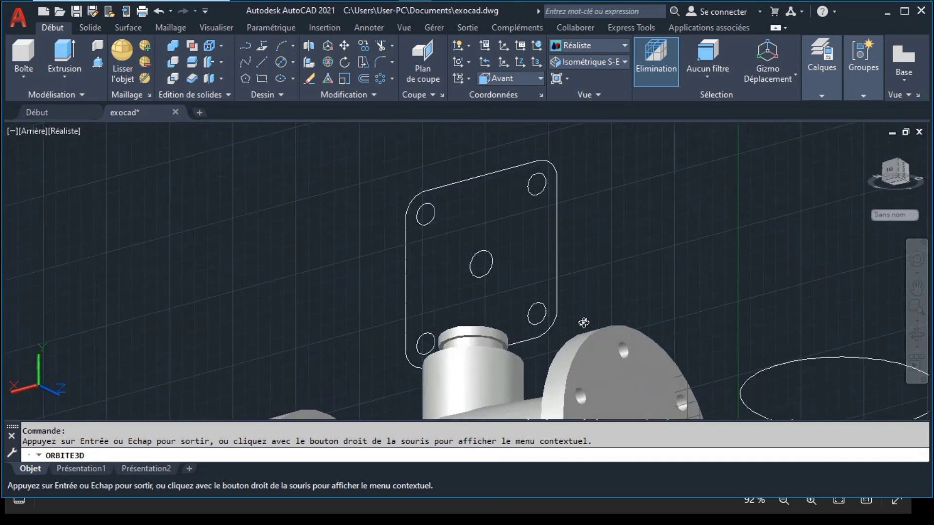
key("Escape")
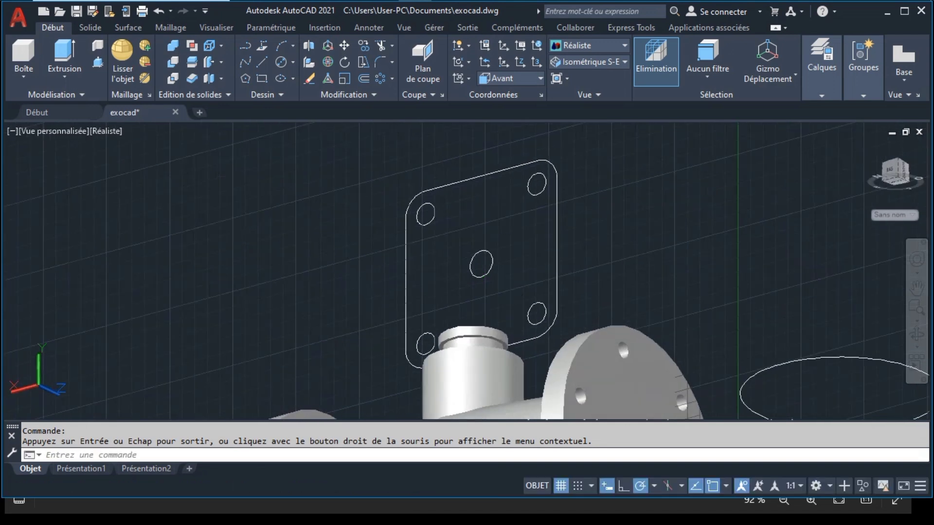
left_click(527, 191)
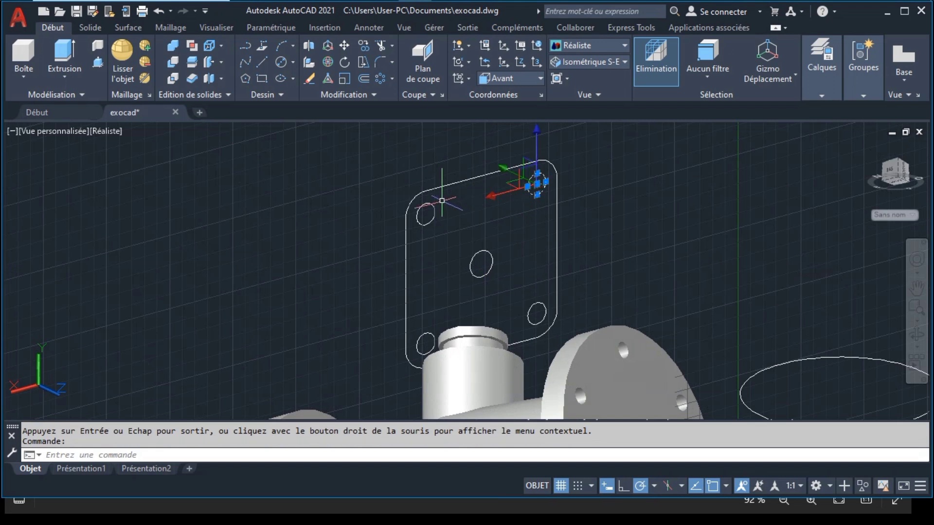
left_click(426, 208)
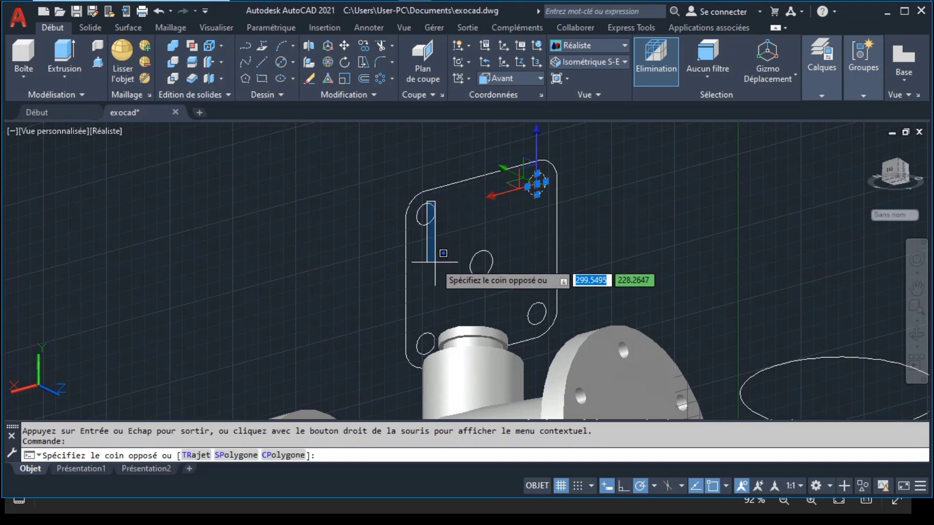
left_click(425, 214)
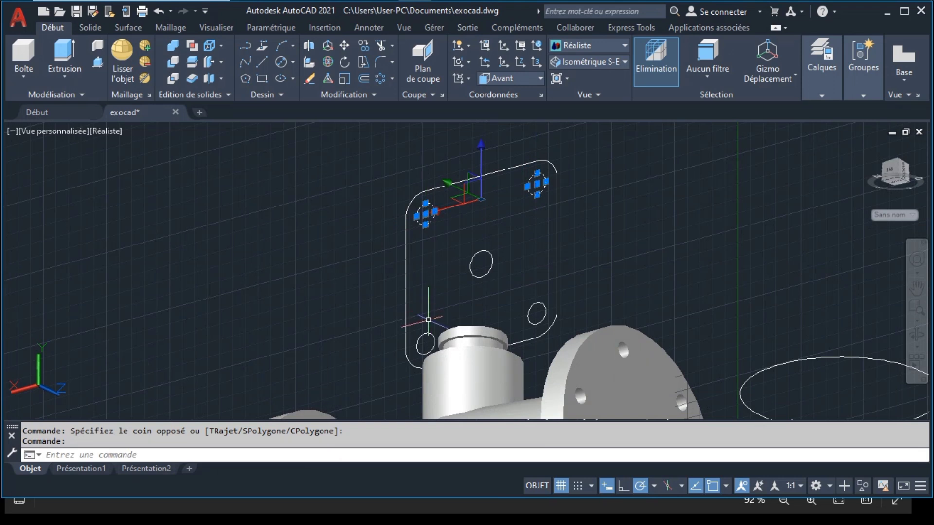
left_click(426, 334)
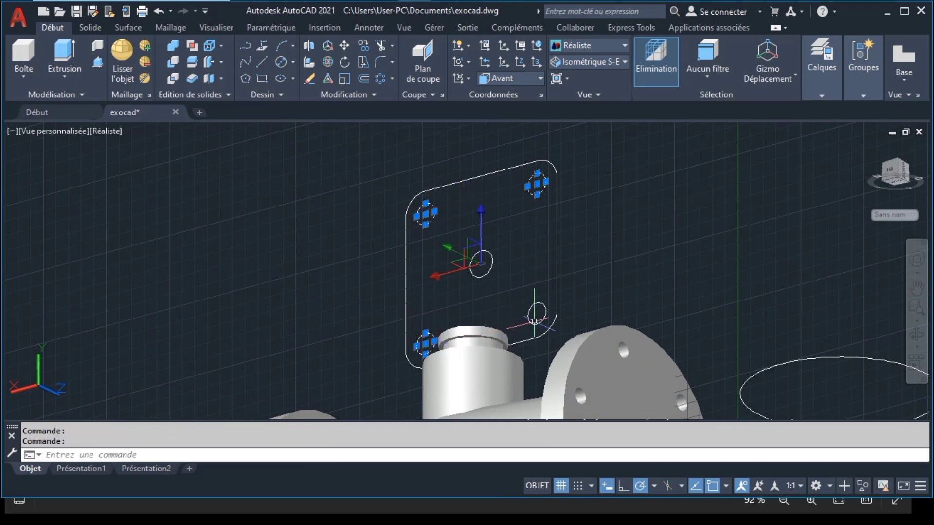
left_click(535, 322)
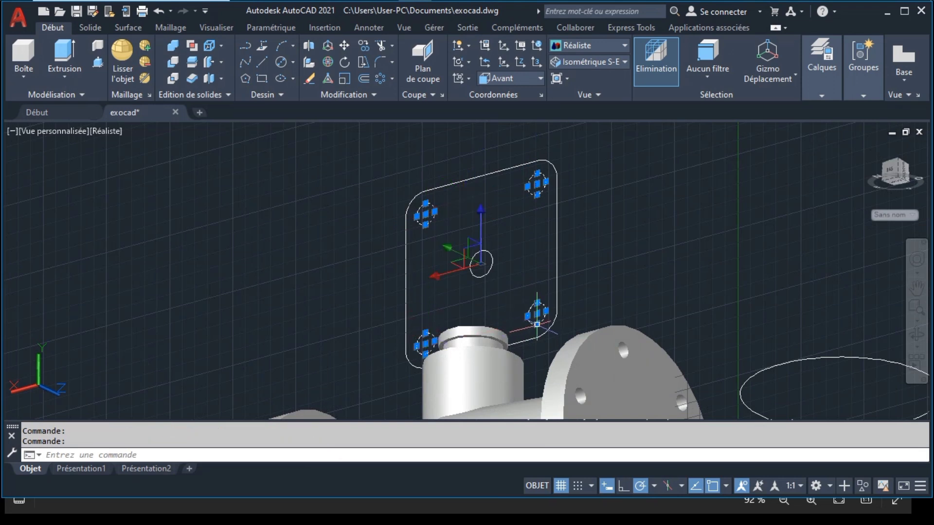
left_click(65, 56)
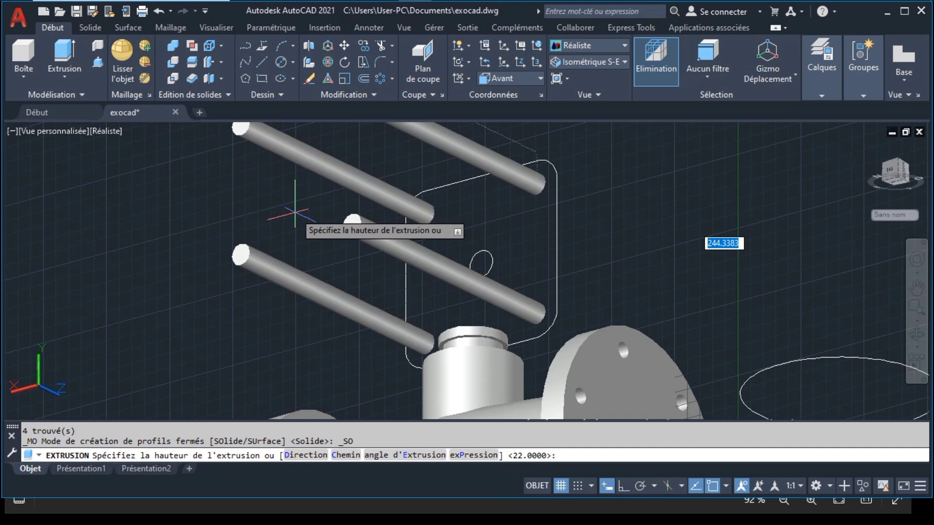
left_click(404, 263)
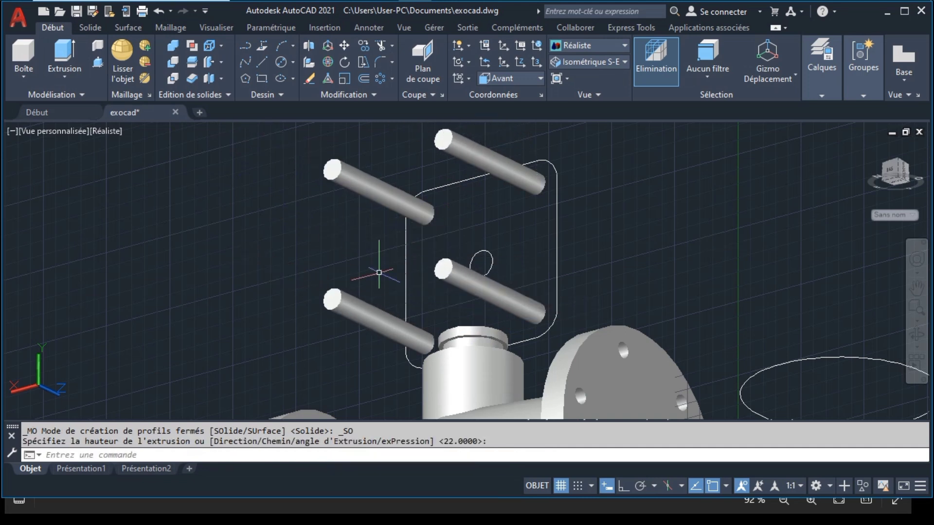
left_click(403, 262)
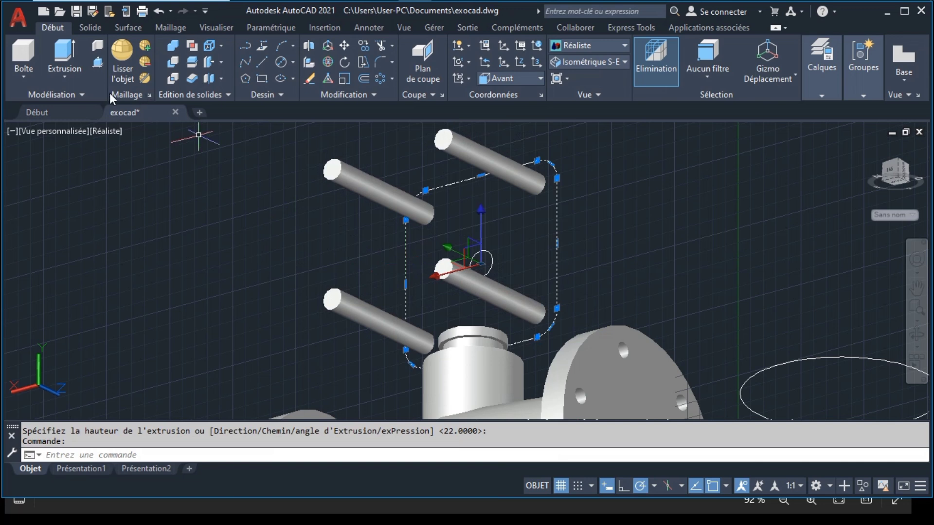
left_click(67, 61)
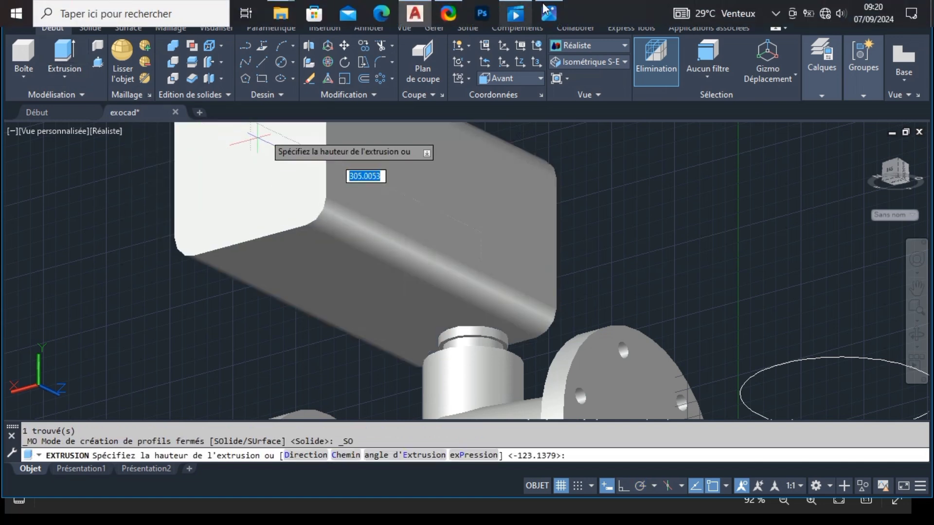
Pan across exoCAD.png's section and side views to read the plate's 150 width and 22 thickness
left_click(551, 12)
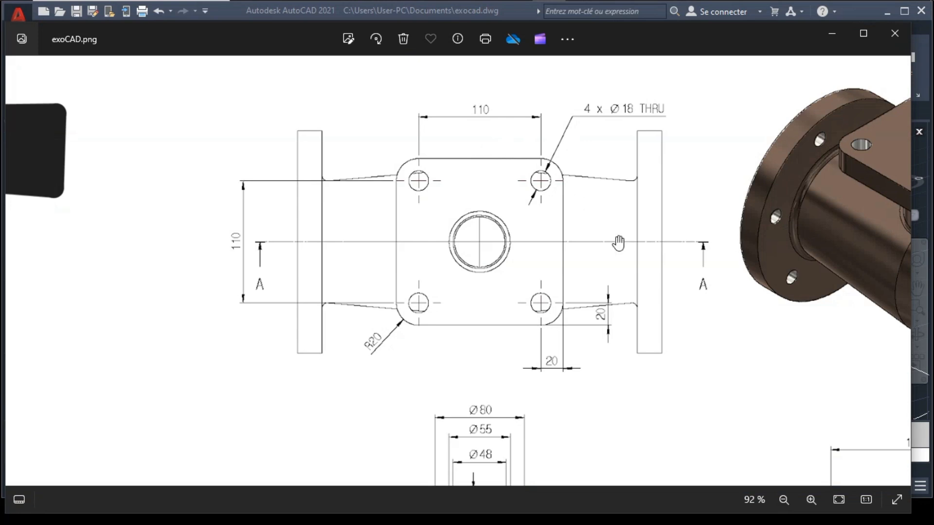
left_click_drag(619, 242, 629, 126)
left_click_drag(581, 246, 581, 194)
left_click_drag(433, 240, 524, 139)
left_click_drag(485, 251, 498, 253)
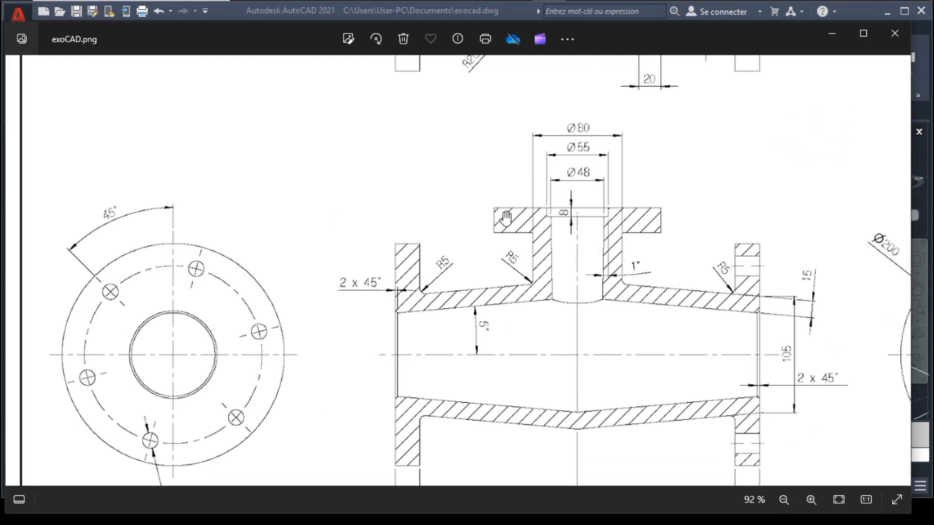
left_click_drag(670, 258, 466, 268)
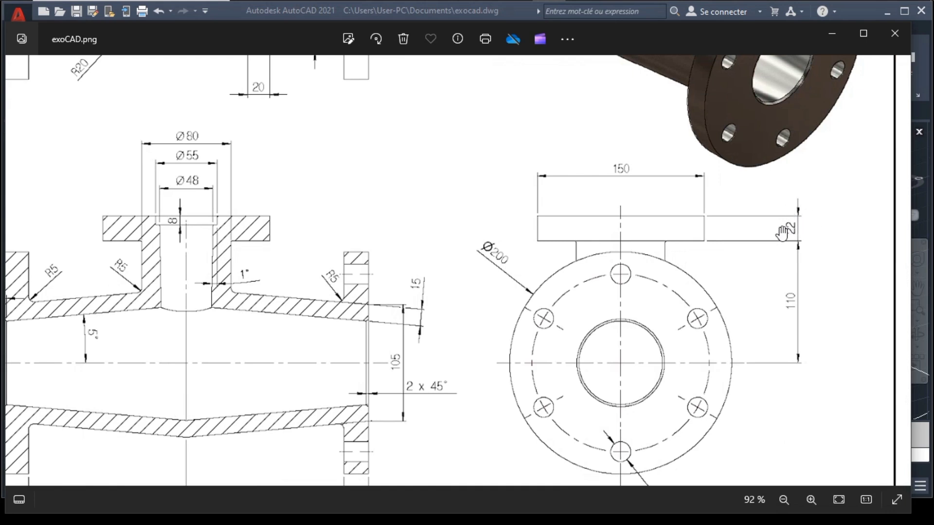
Give the rounded plate a 22 extrusion height, then subtract the four rods from it
mouse_move(488, 11)
mouse_move(415, 13)
left_click(422, 85)
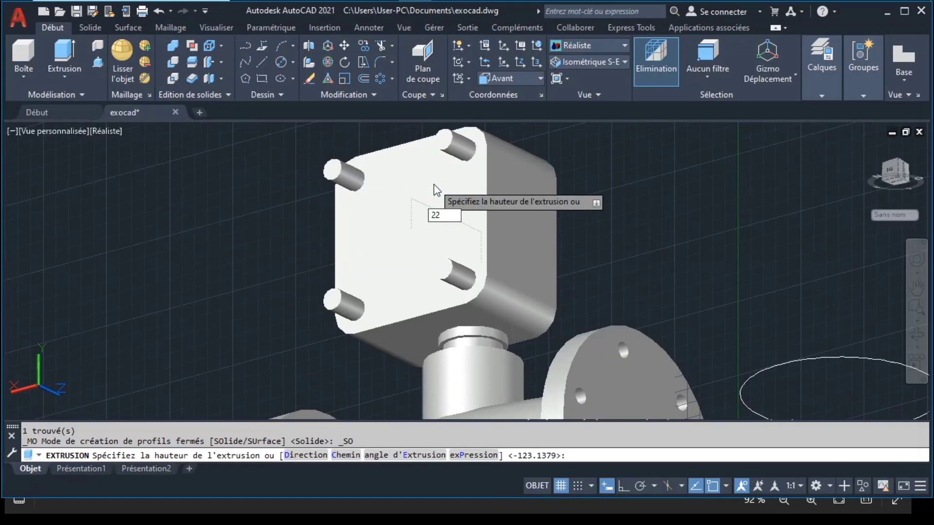
key("Return")
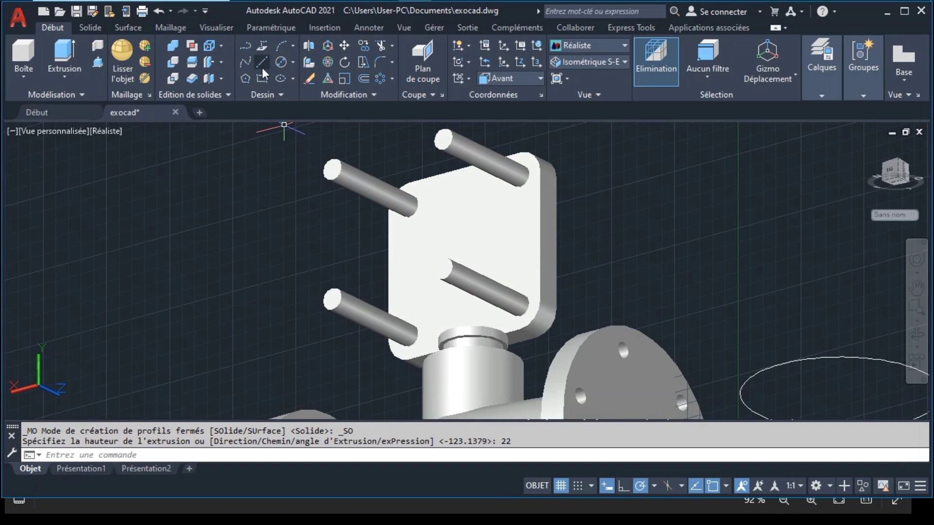
left_click(174, 63)
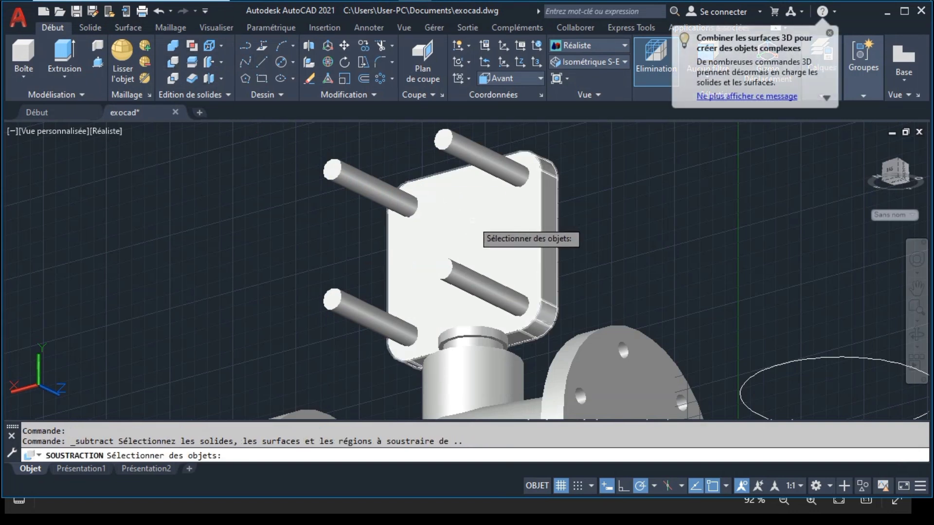
left_click(470, 215)
key("Return")
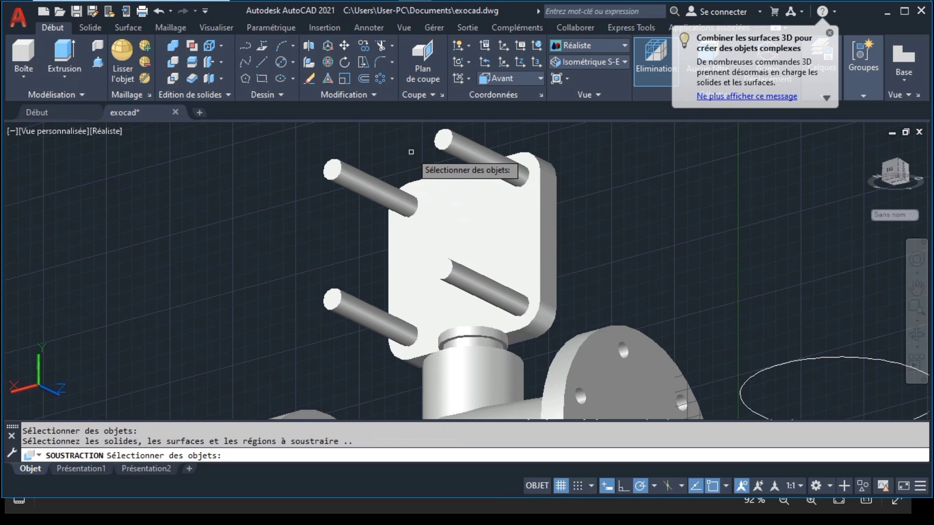
left_click(371, 174)
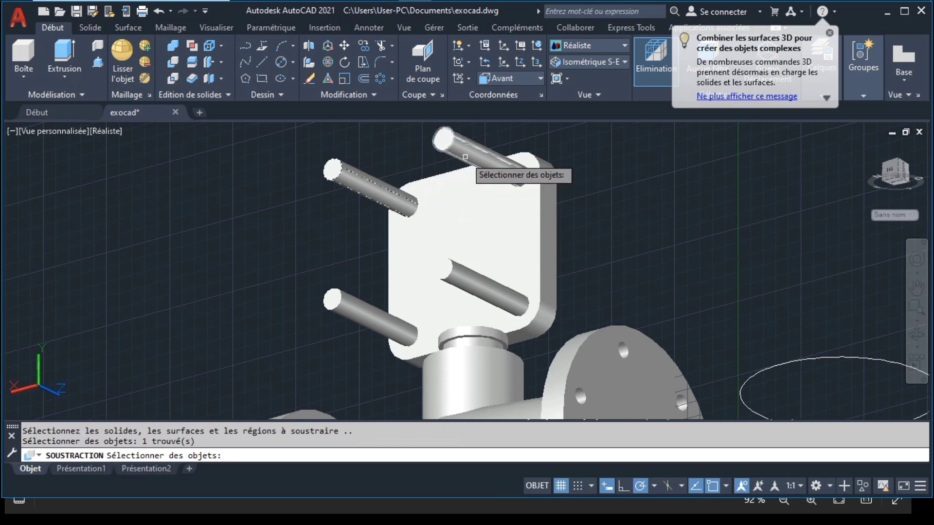
left_click(453, 148)
left_click(450, 267)
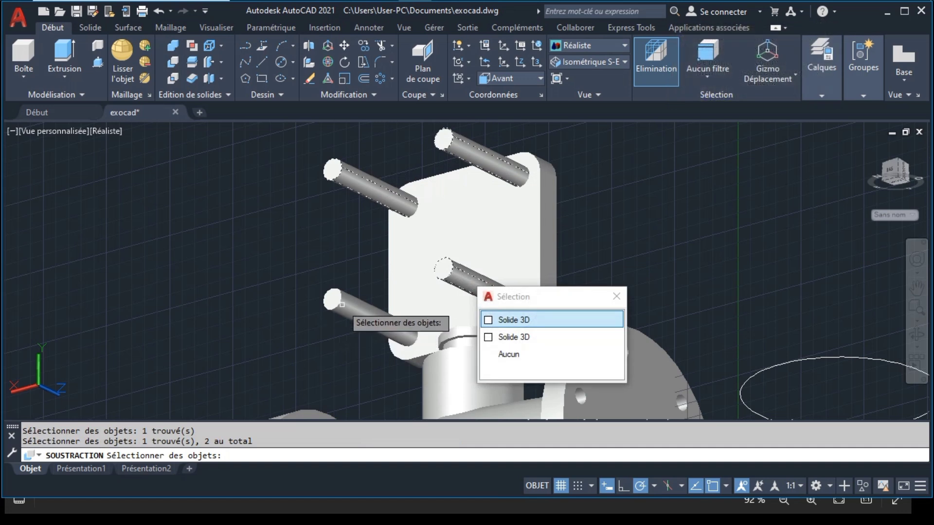
key("Return")
left_click(325, 298)
key("Return")
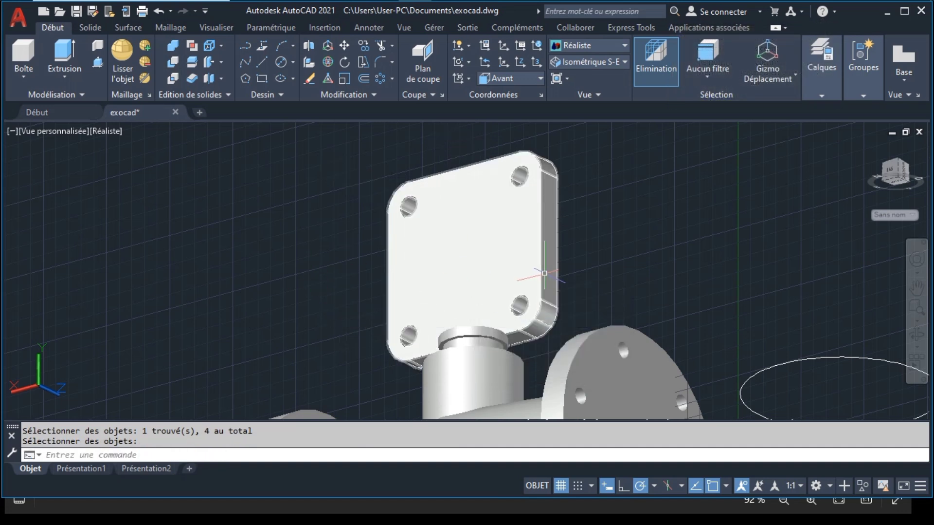
left_click(543, 242)
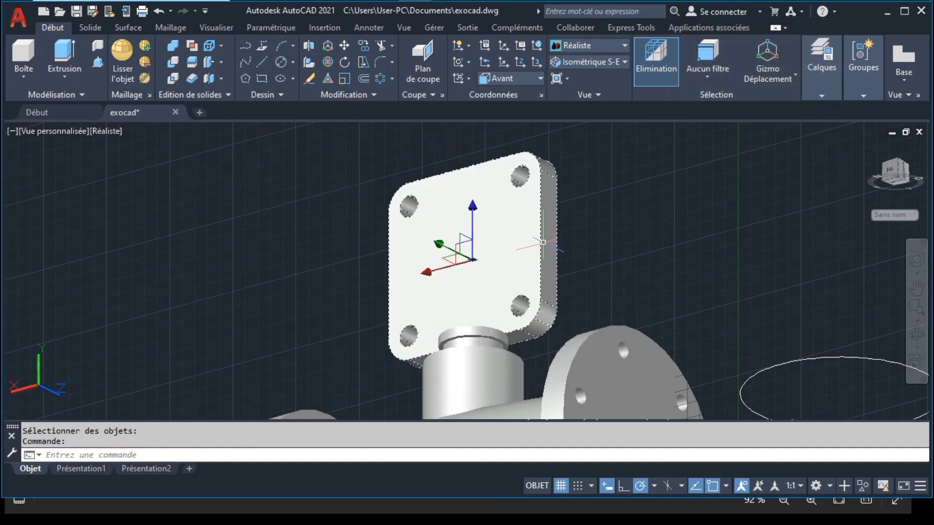
left_click(333, 68)
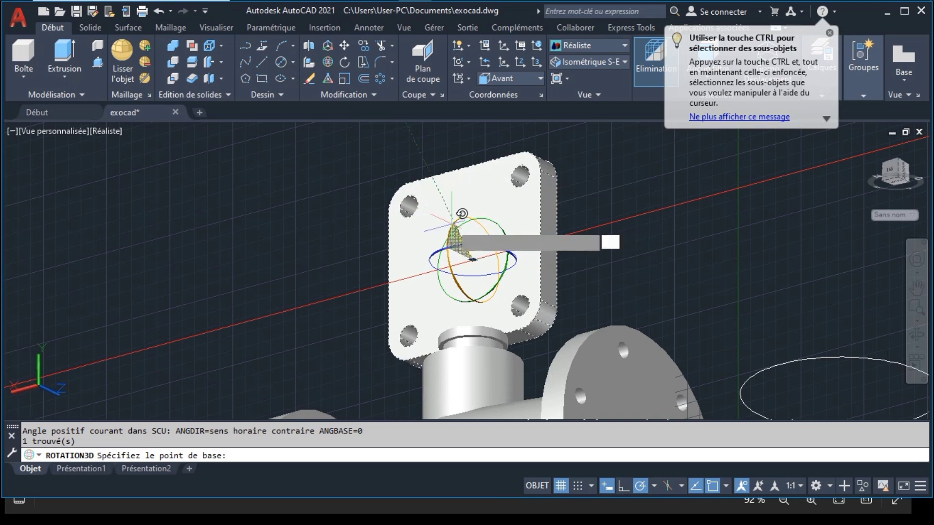
left_click(471, 292)
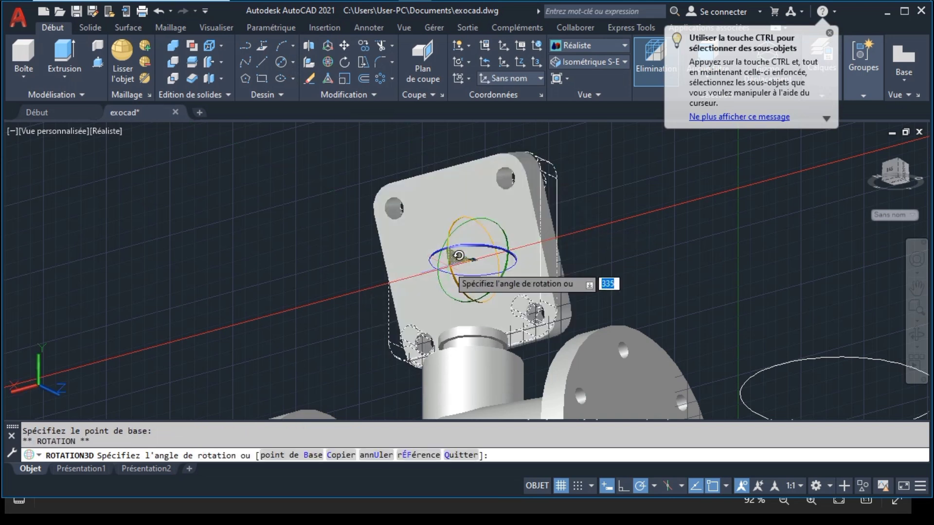
left_click(482, 298)
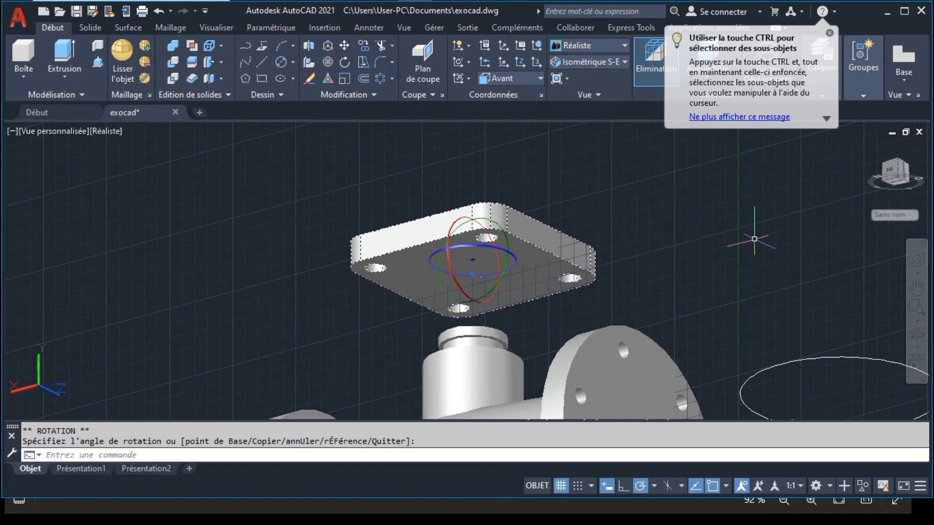
left_click(917, 333)
left_click_drag(476, 253, 476, 300)
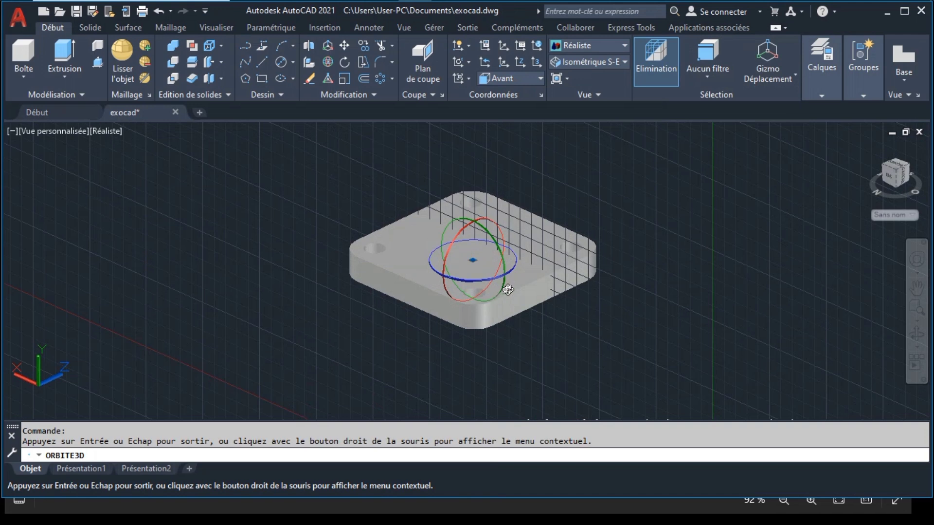
key("Escape")
key("Escape")
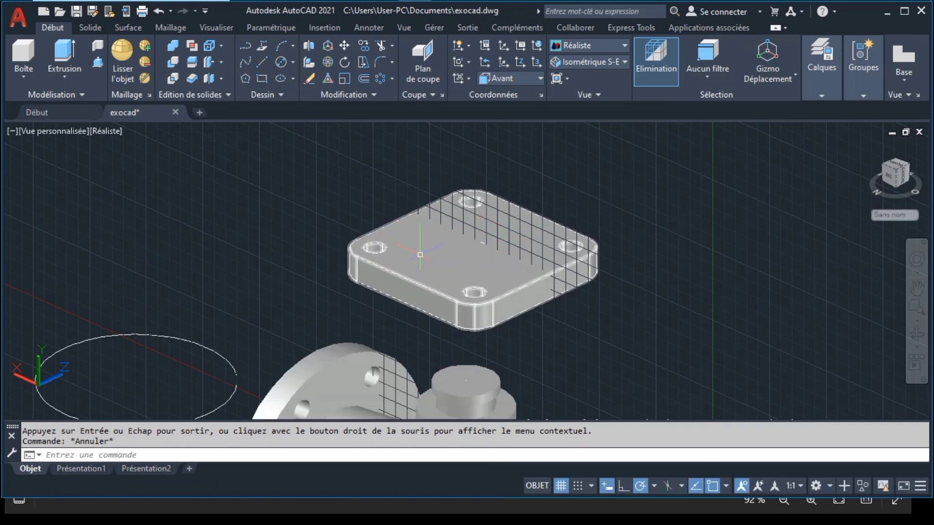
left_click(420, 254)
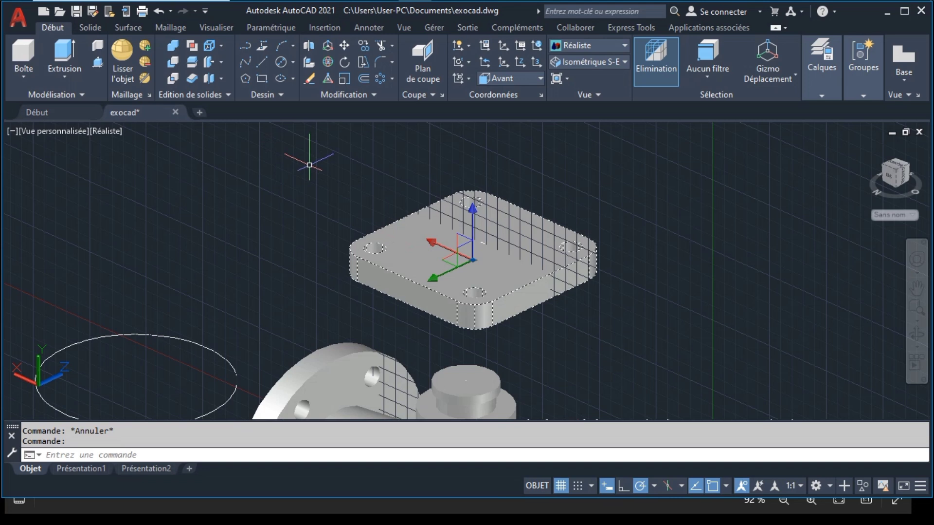
key("ctrl+z")
key("ctrl+z")
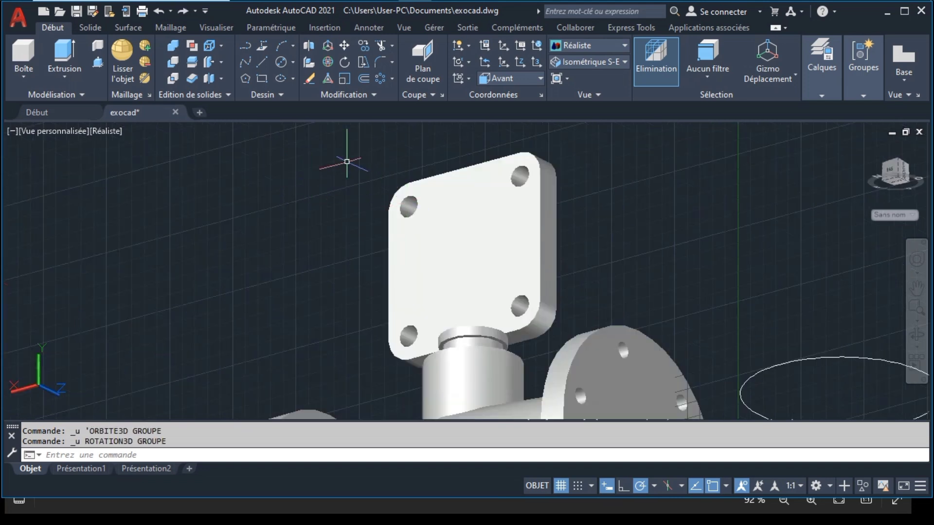
left_click(345, 148)
left_click(626, 323)
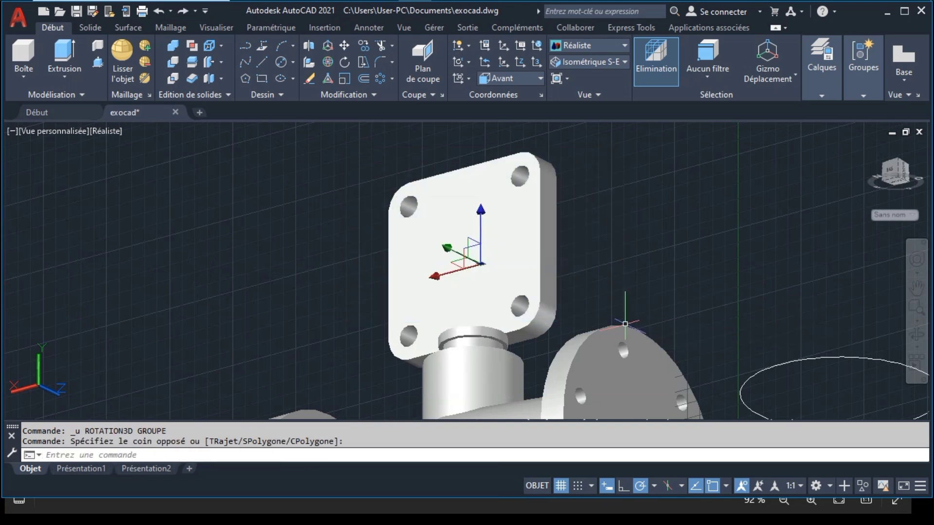
left_click(508, 237)
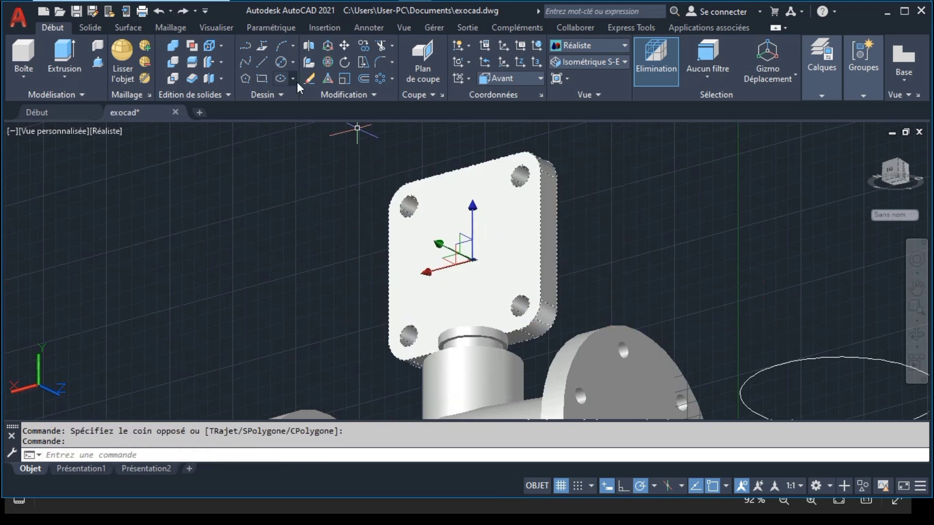
Rotate the drilled plate in 3D about the horizontal axis so it lies flat
left_click(327, 63)
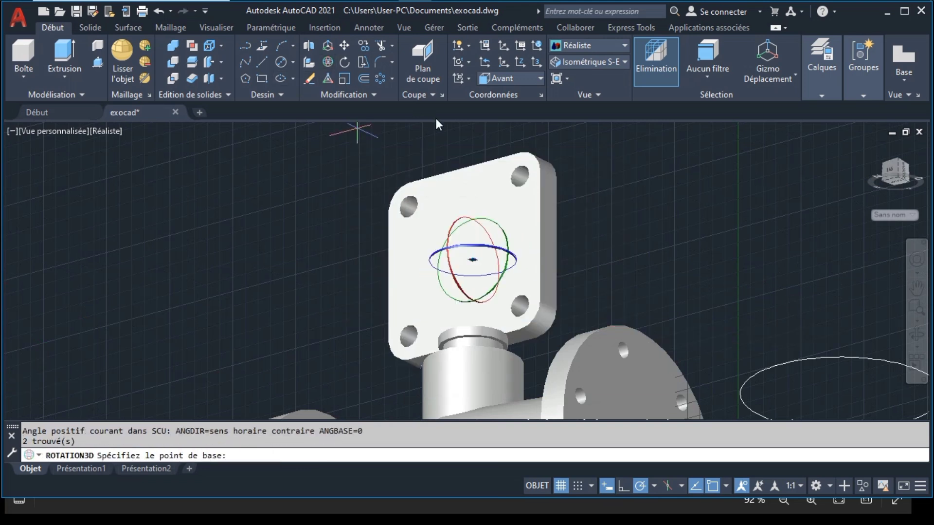
left_click(449, 261)
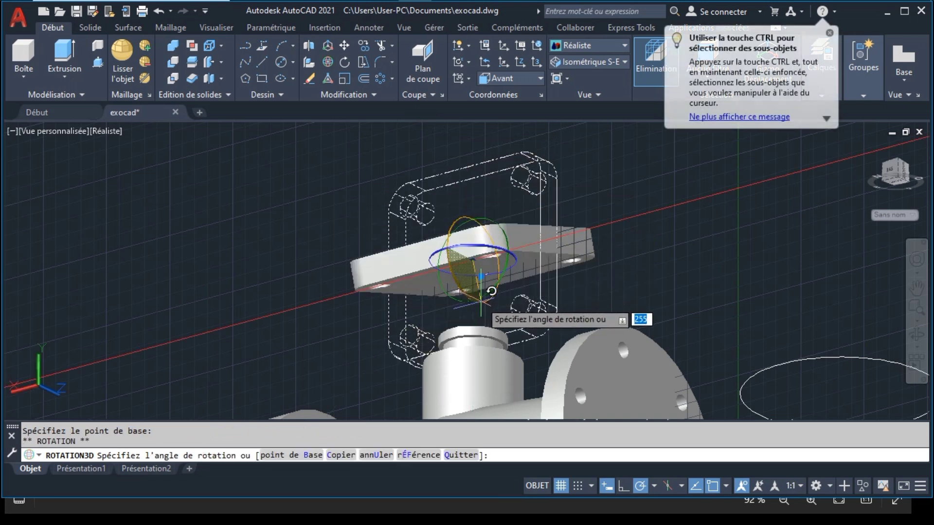
key("Escape")
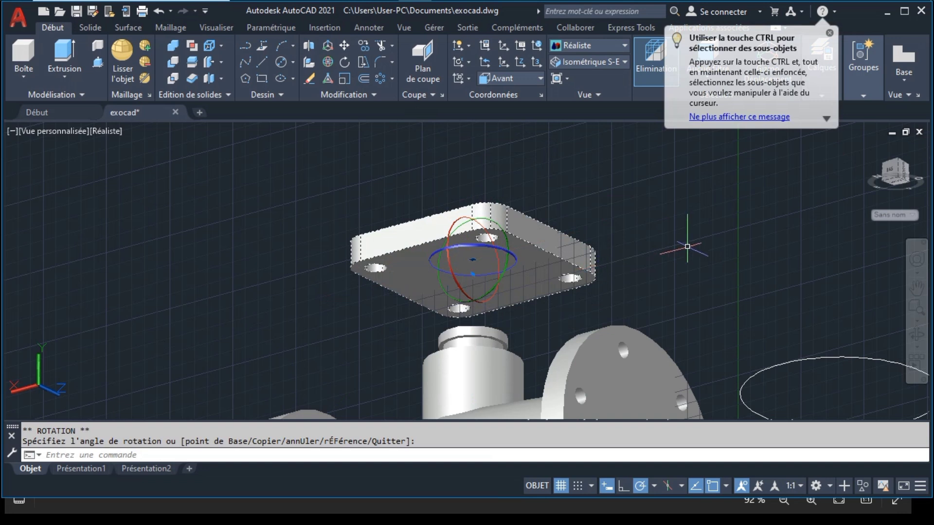
key("Escape")
mouse_move(799, 298)
middle_mouse_down("shift")
mouse_move(629, 306)
mouse_move(715, 311)
middle_mouse_up("shift")
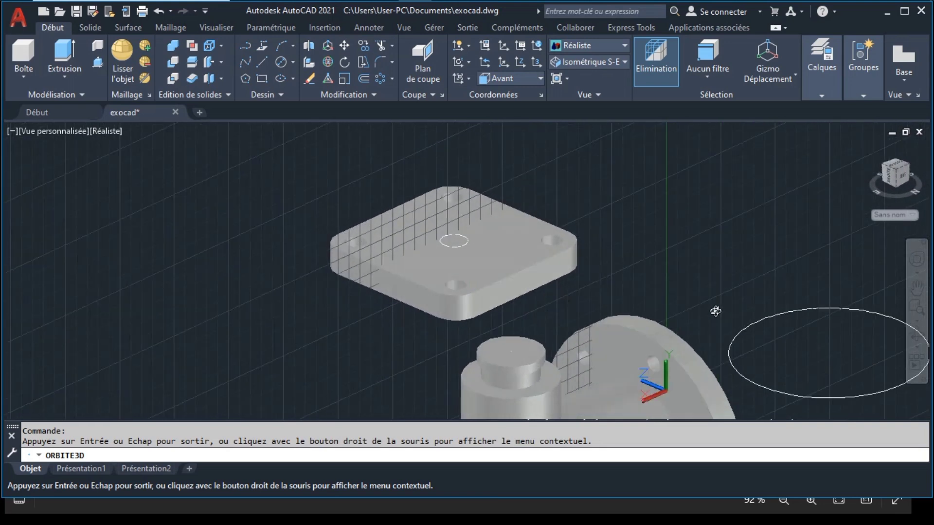
Move the plate from its centre hole onto the top of the pipe's neck
left_click(426, 230)
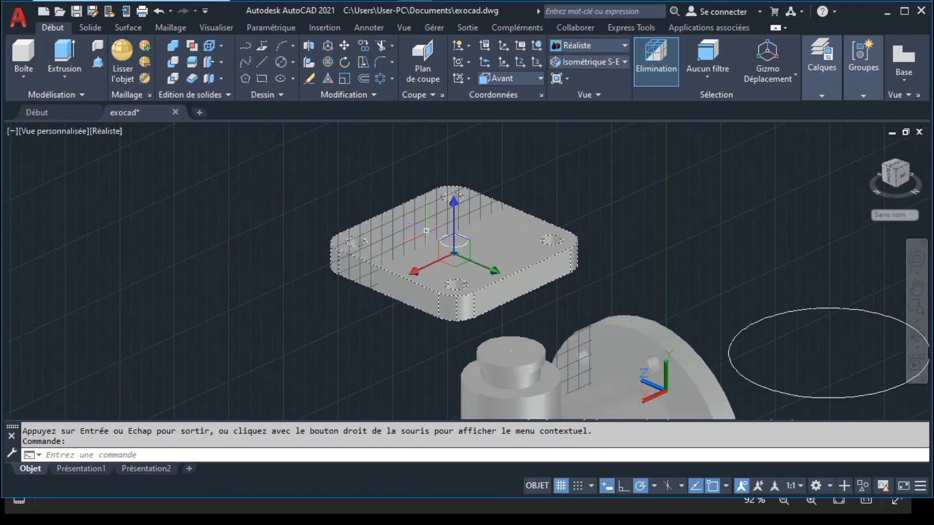
left_click(468, 236)
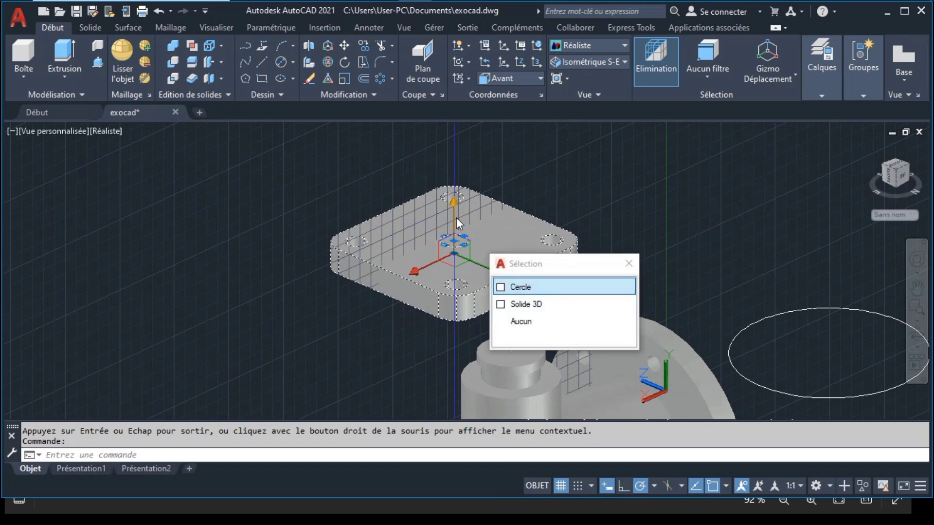
key("Escape")
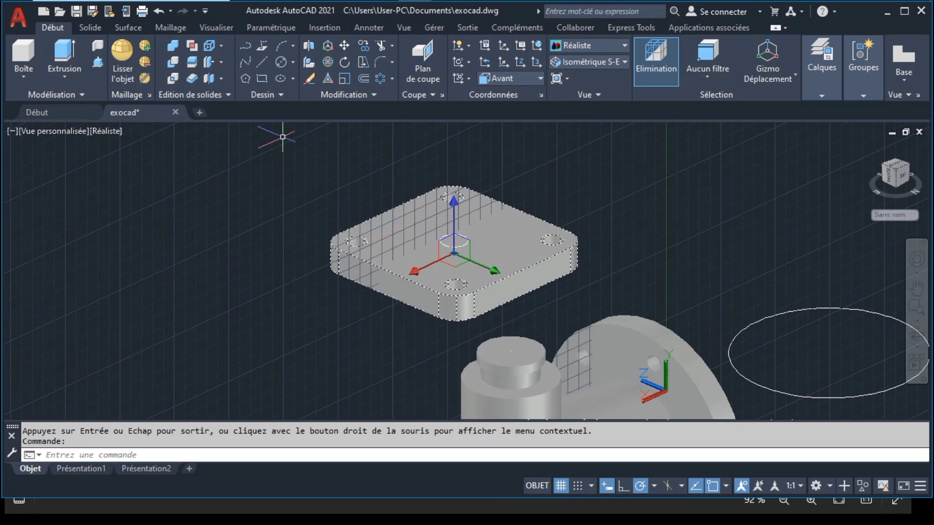
left_click(343, 46)
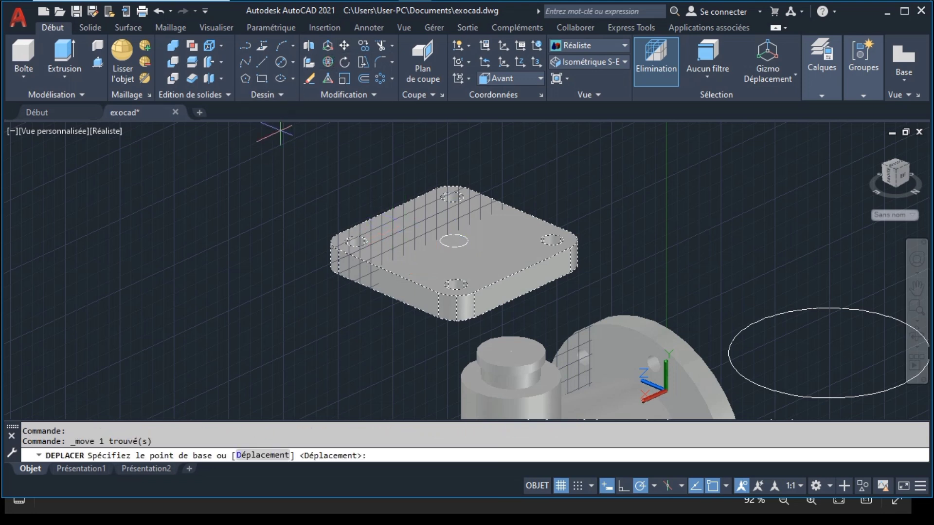
left_click(454, 241)
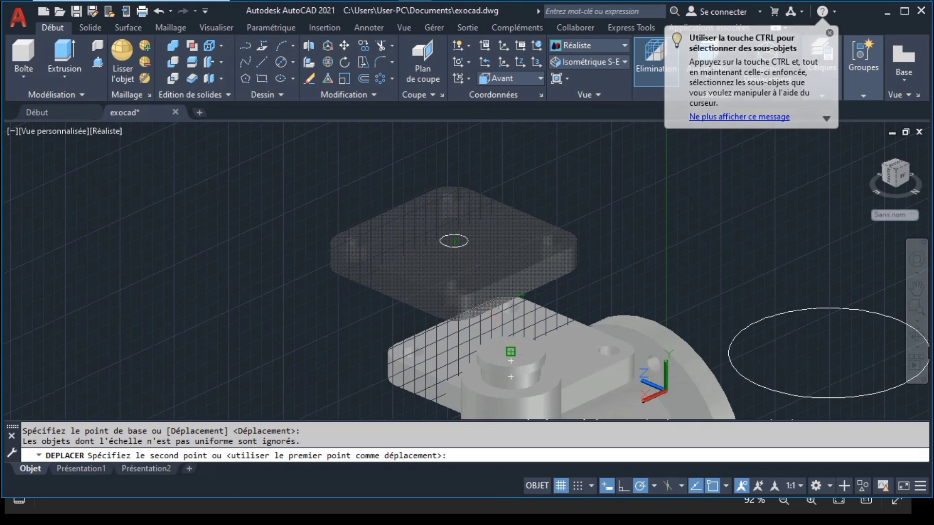
left_click(511, 350)
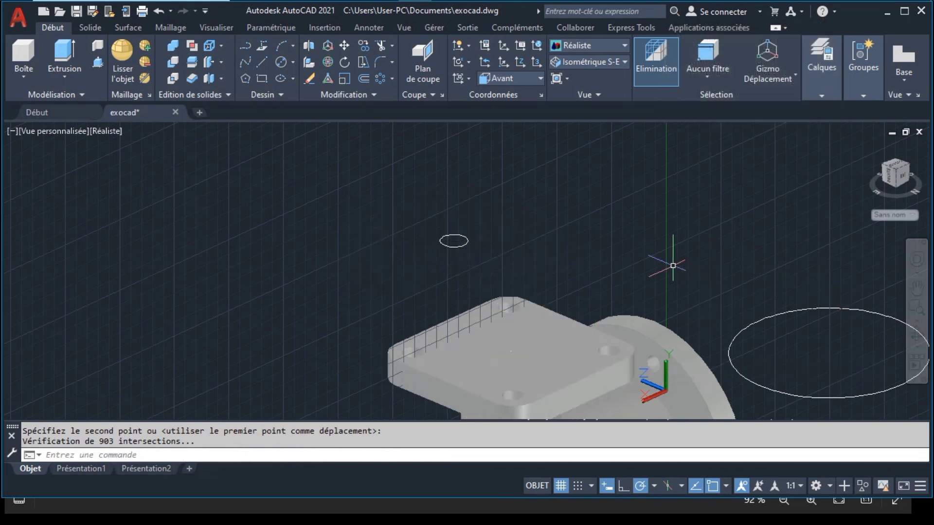
Erase the leftover small circle, the large ellipse and the stray ellipse near the flange
left_click(417, 217)
left_click(499, 267)
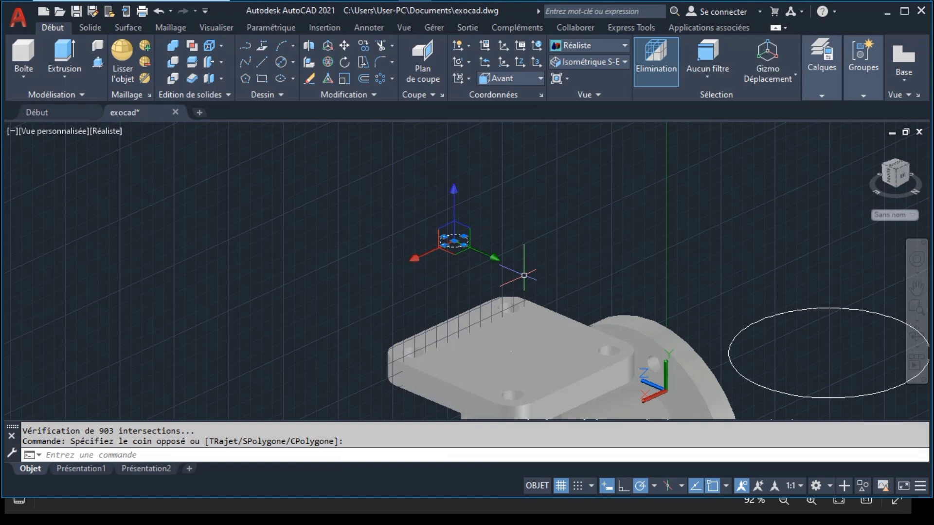
left_click(309, 78)
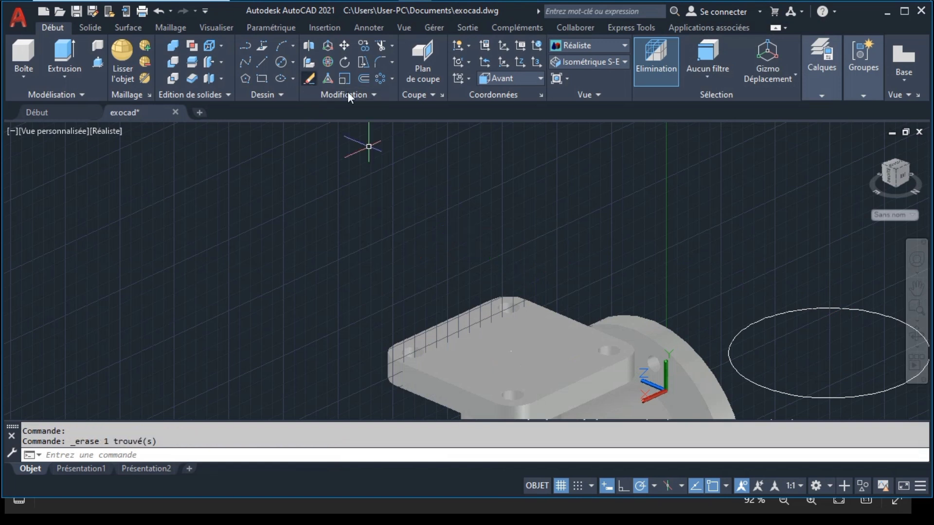
left_click(732, 331)
left_click(307, 79)
left_click(918, 287)
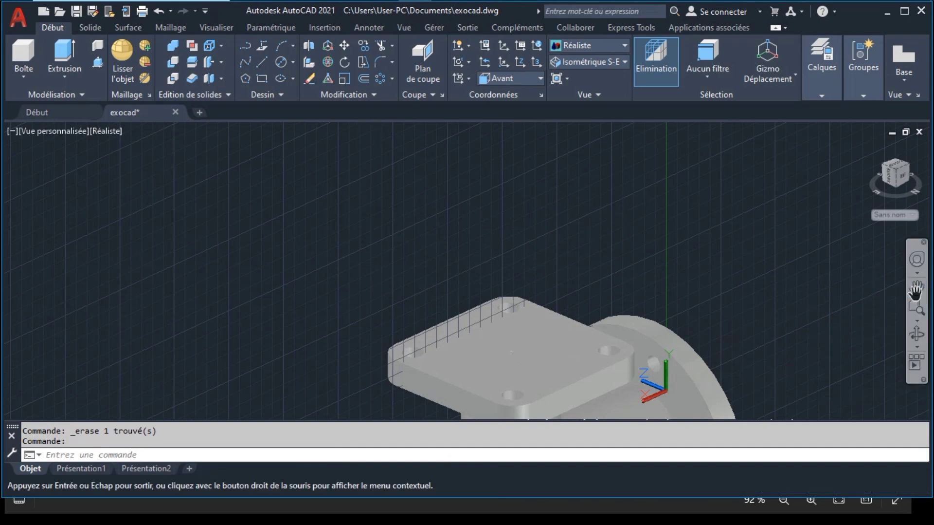
left_click_drag(663, 125, 516, 239)
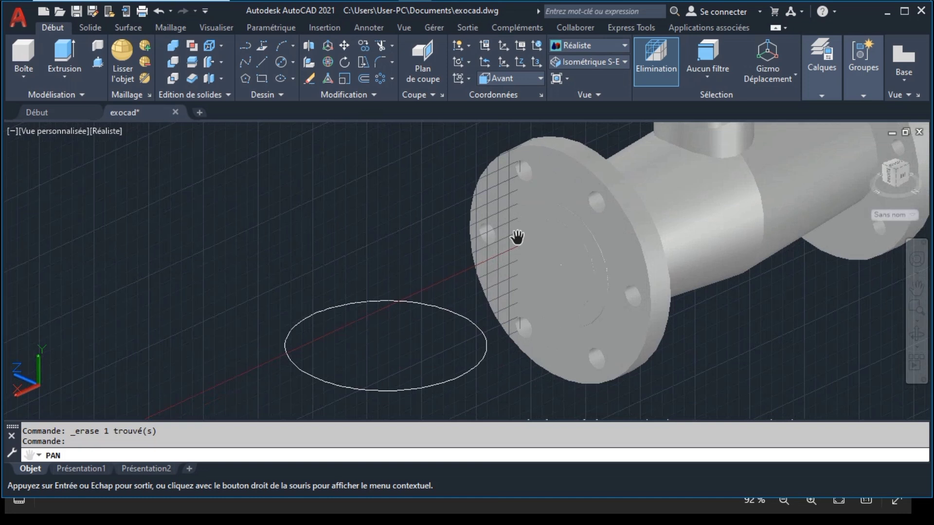
key("Escape")
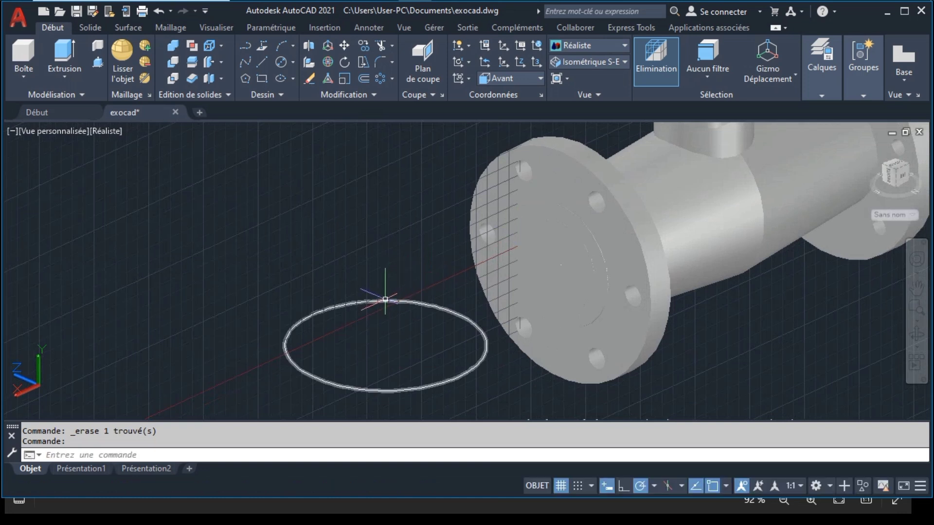
left_click(385, 298)
left_click(310, 79)
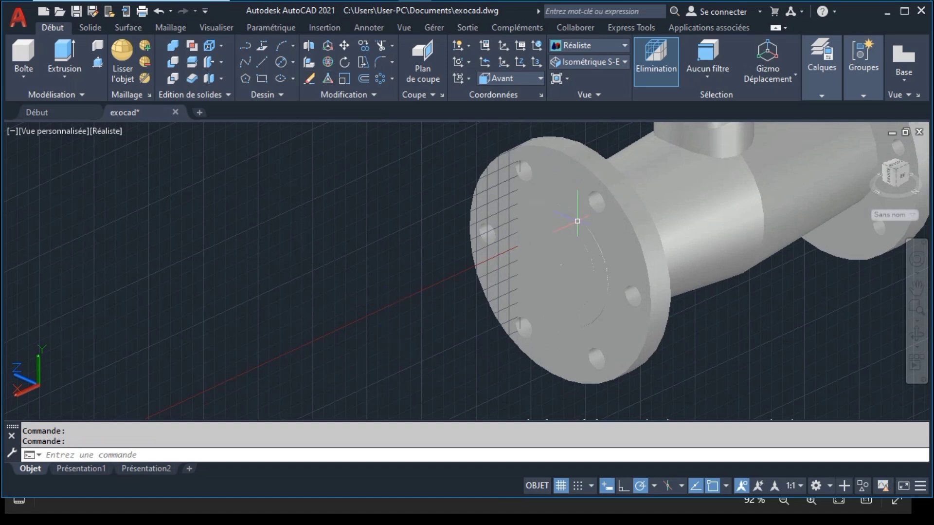
Union the neck plate, pipe body, left flange and right flange into one solid
key("ctrl+a")
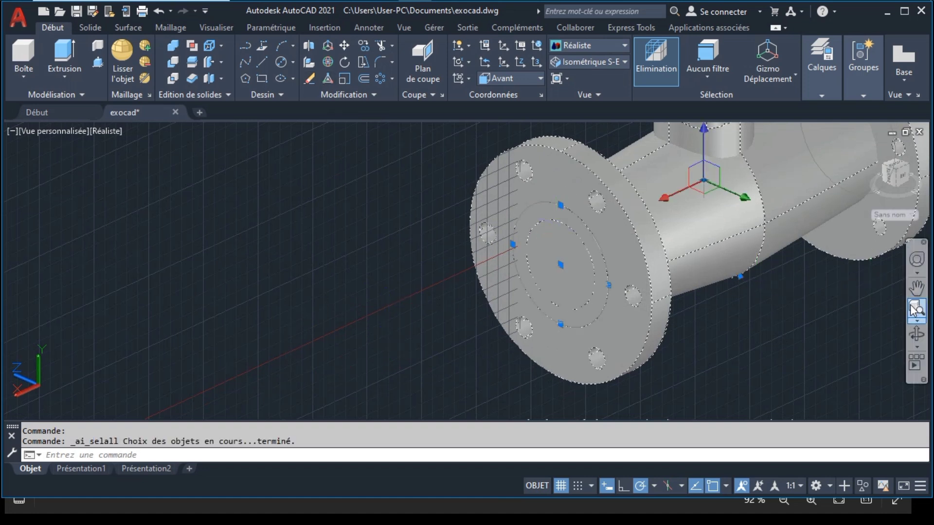
left_click(917, 311)
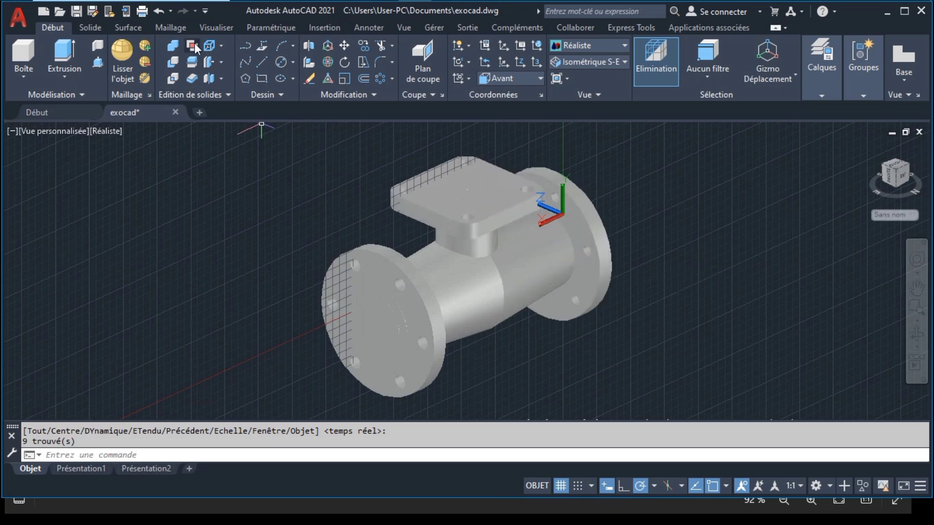
left_click(172, 43)
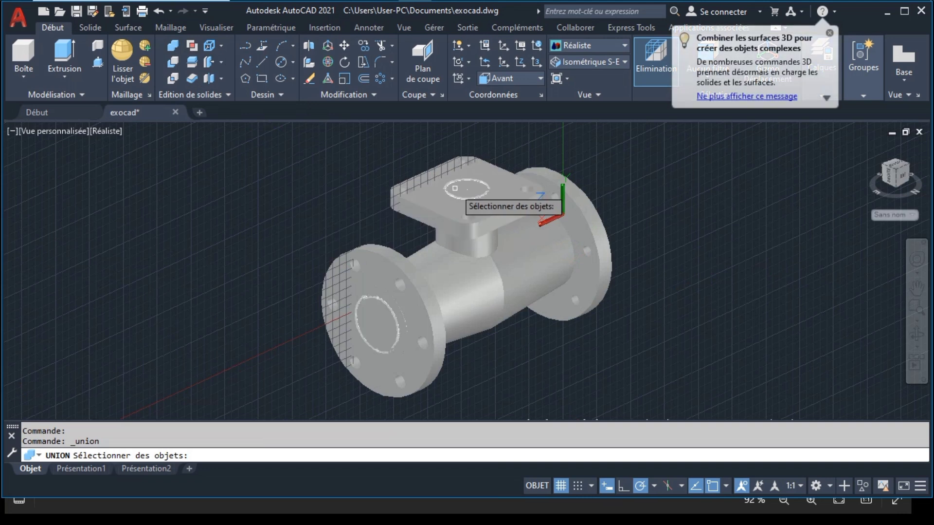
left_click(437, 183)
key("Escape")
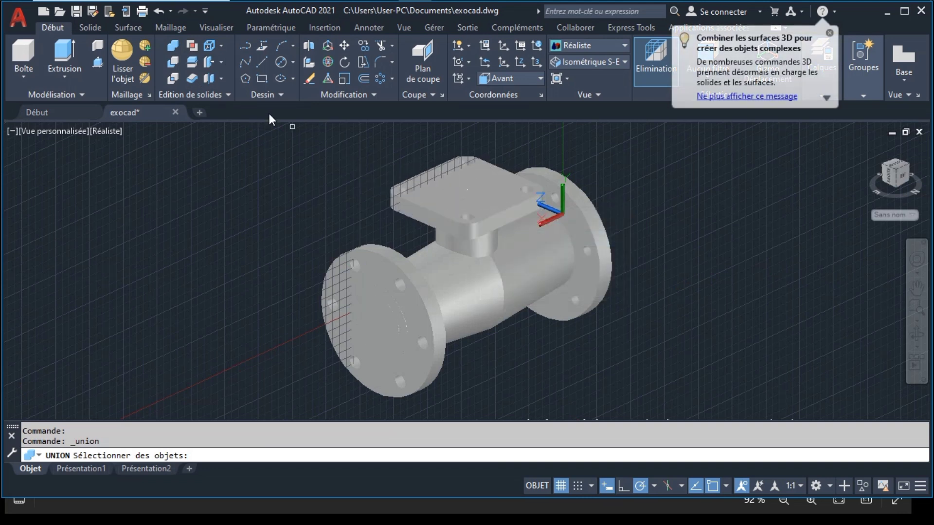
left_click(417, 202)
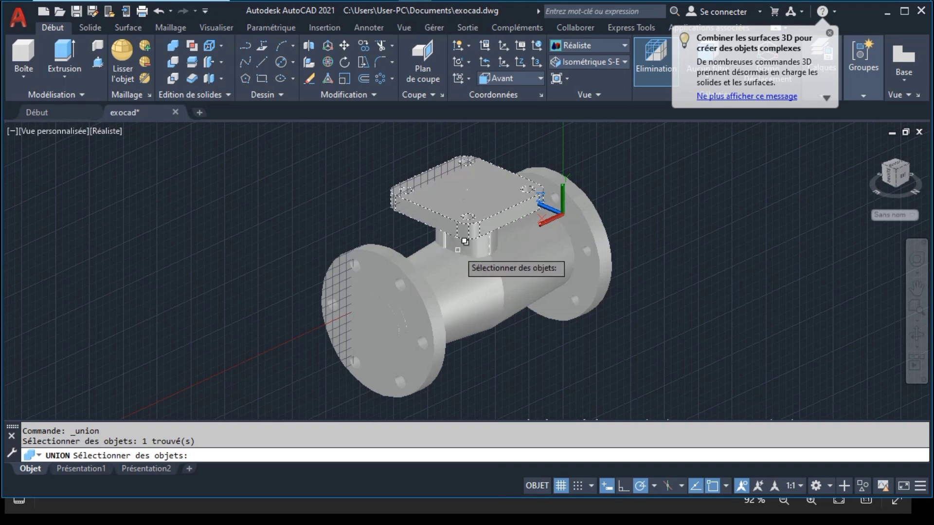
left_click(455, 266)
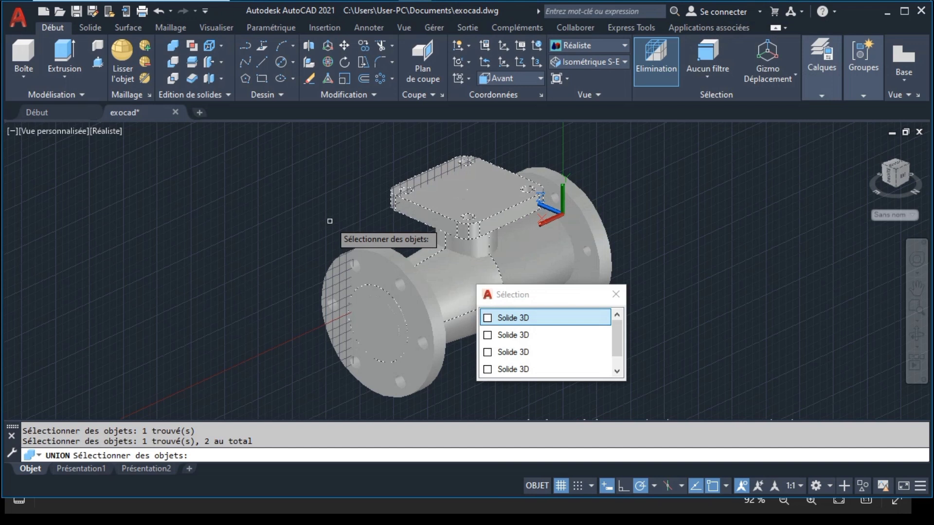
left_click(374, 252)
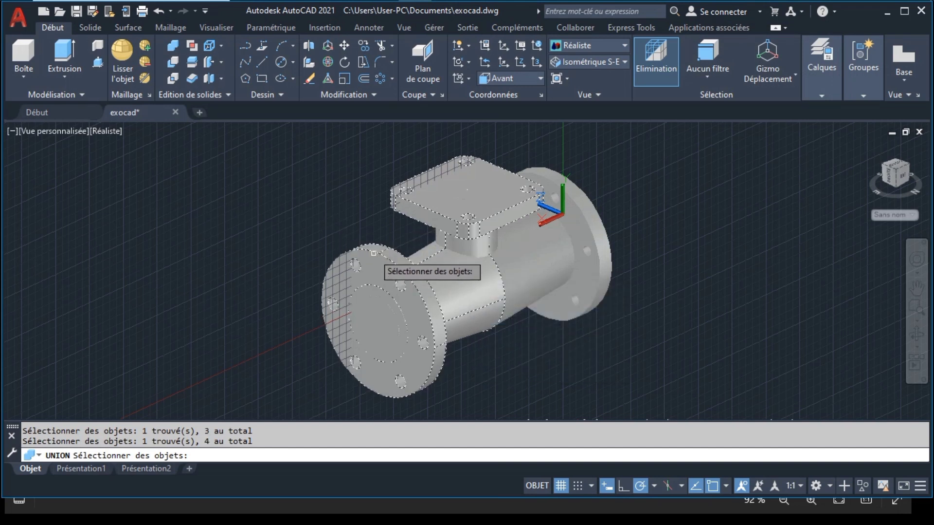
left_click(549, 207)
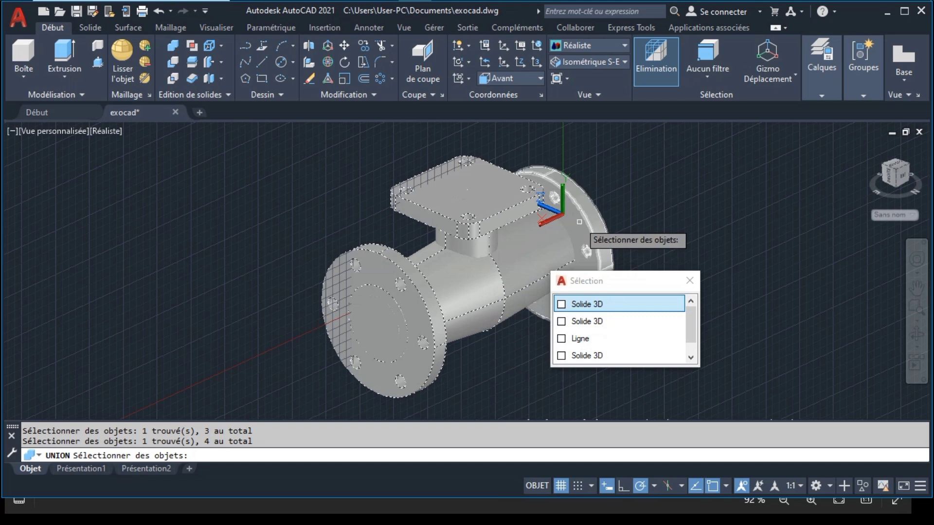
left_click(579, 221)
key("Return")
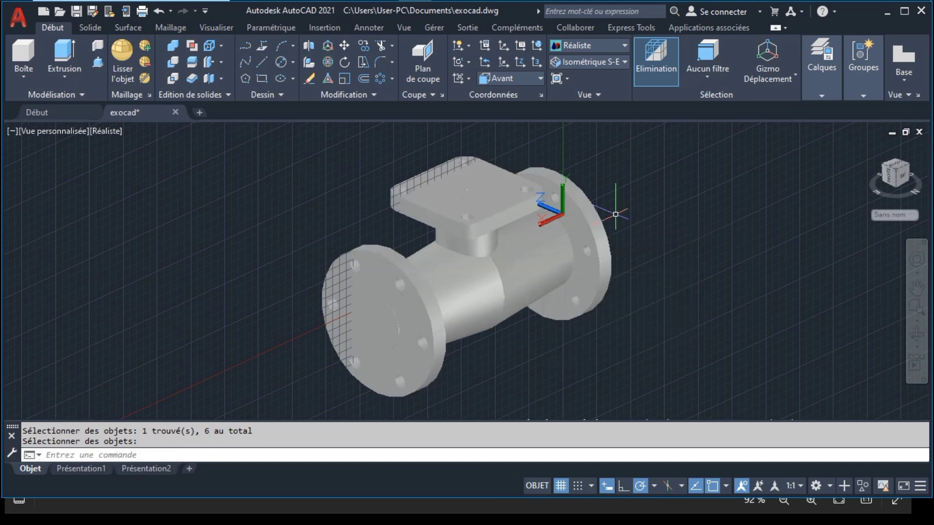
mouse_move(585, 218)
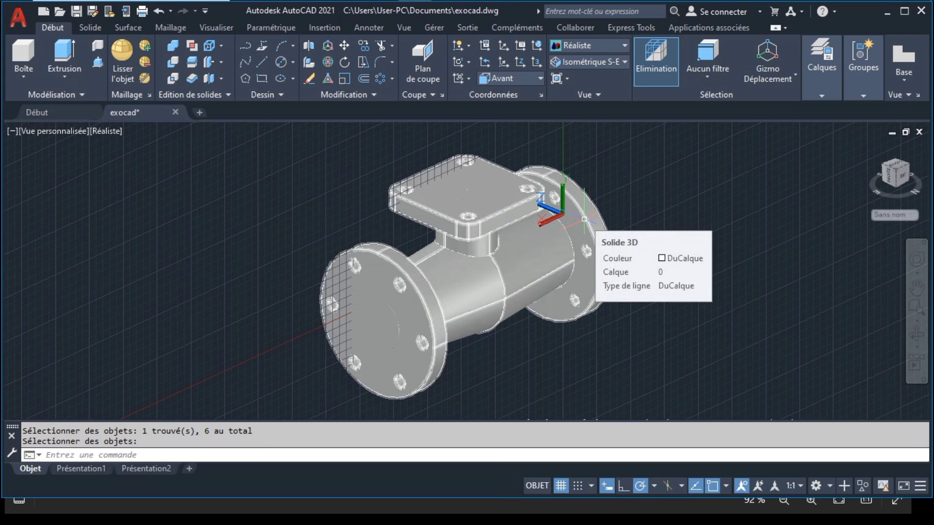
Close the stray File Explorer window and return to the model
key("super+e")
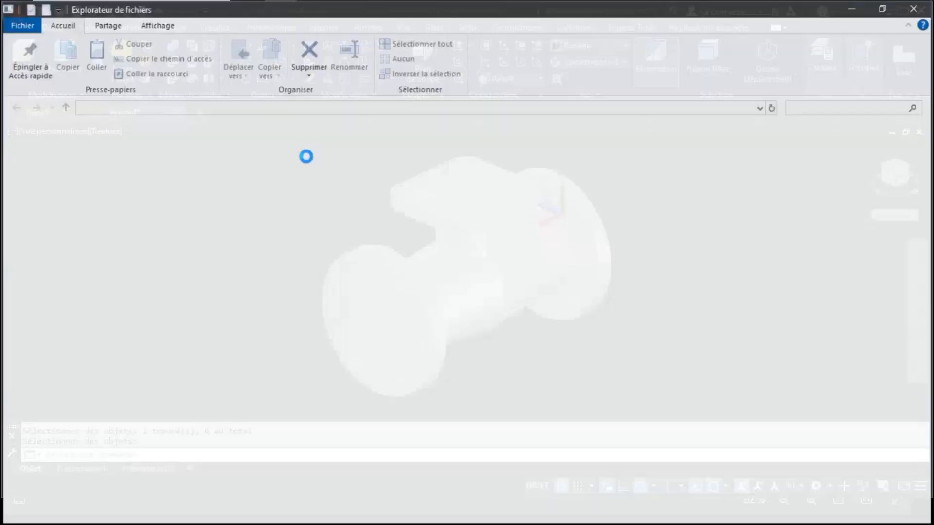
left_click(916, 6)
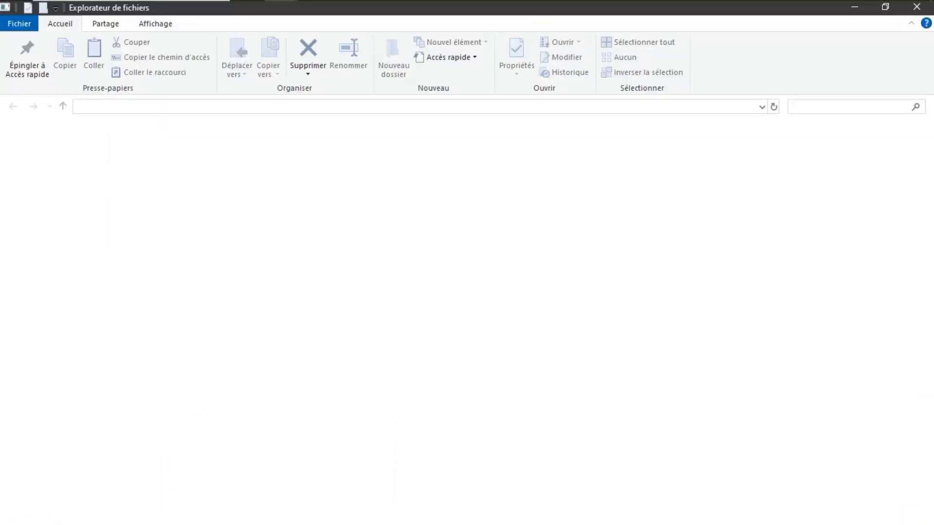
left_click(913, 14)
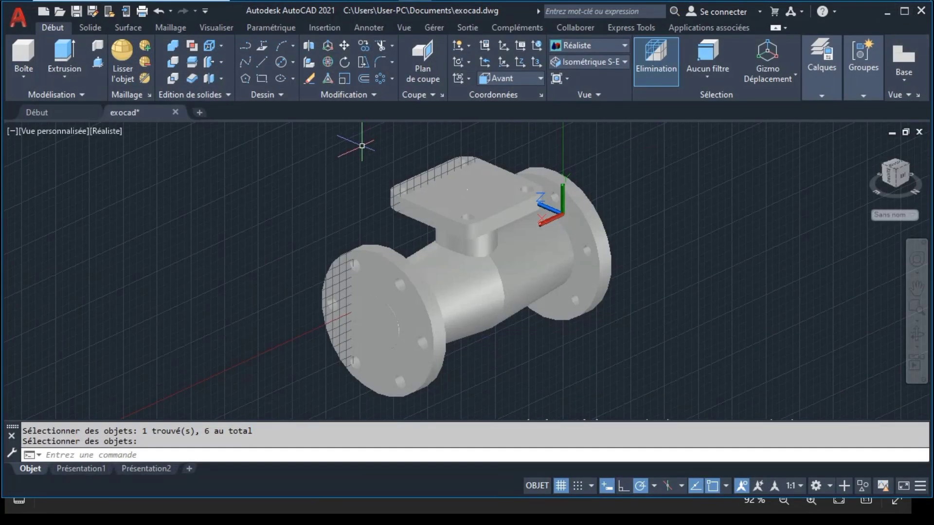
Subtract the bore cylinder from the merged pipe body
left_click(171, 63)
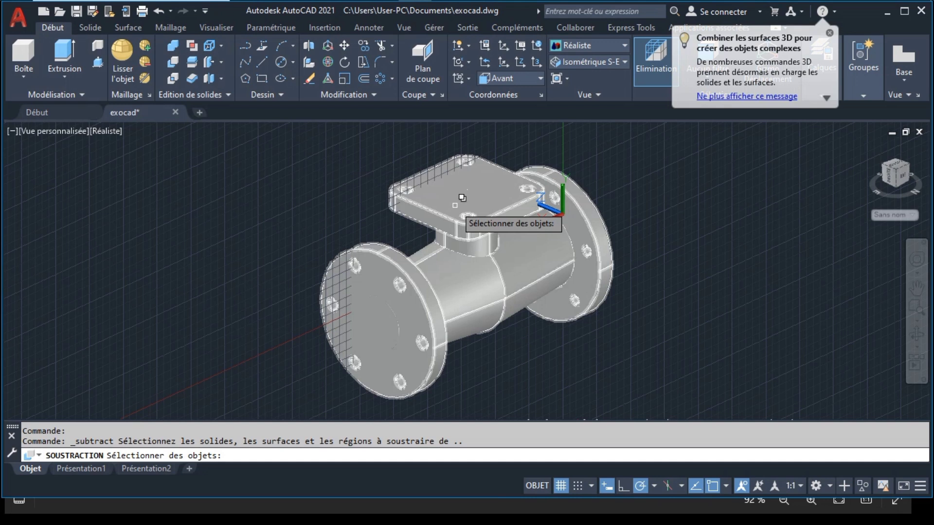
left_click(463, 197)
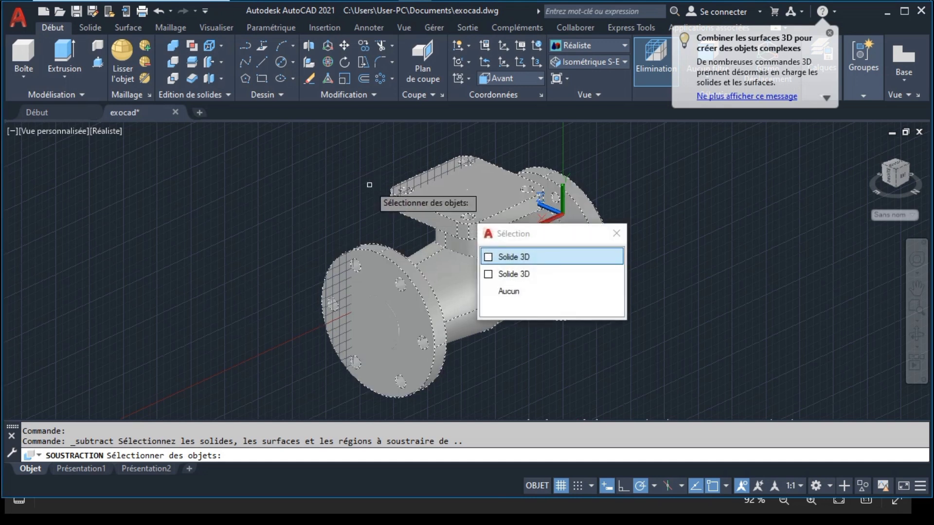
key("Return")
key("Return")
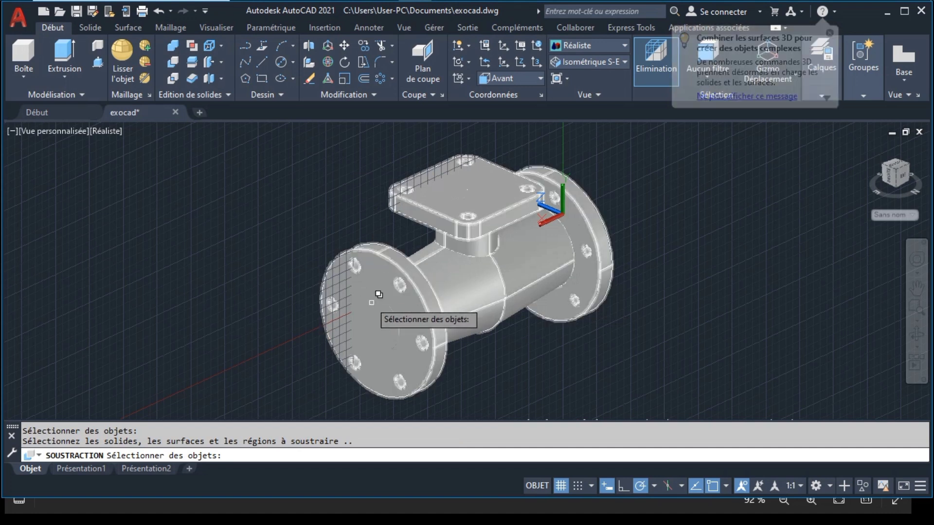
left_click(372, 308)
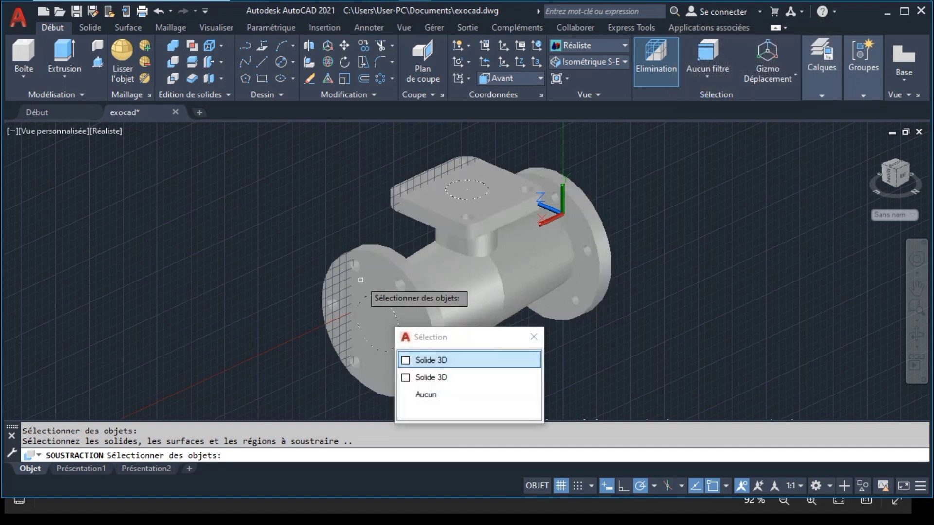
key("Return")
key("Return")
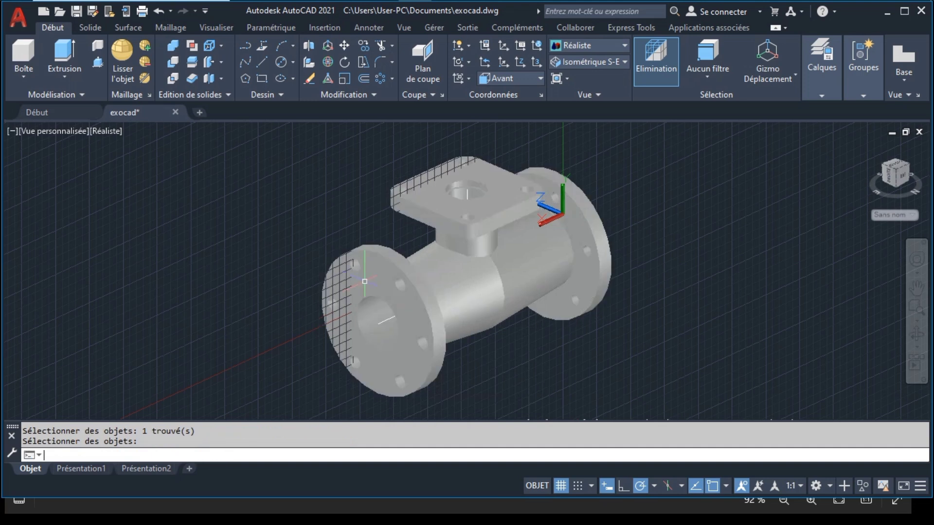
Delete the stray line inside the bore and orbit to an end-on view of the pipe
left_click(917, 335)
left_click_drag(688, 298, 559, 292)
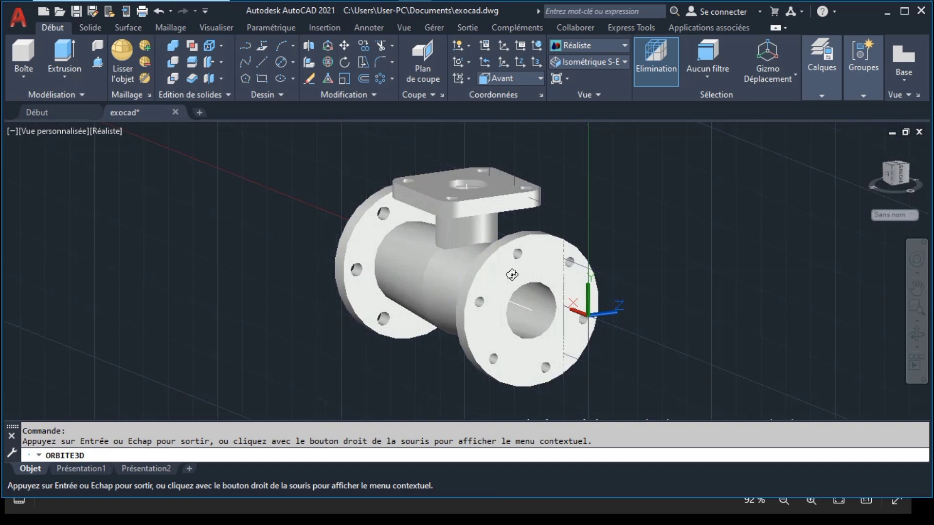
key("Escape")
left_click(537, 299)
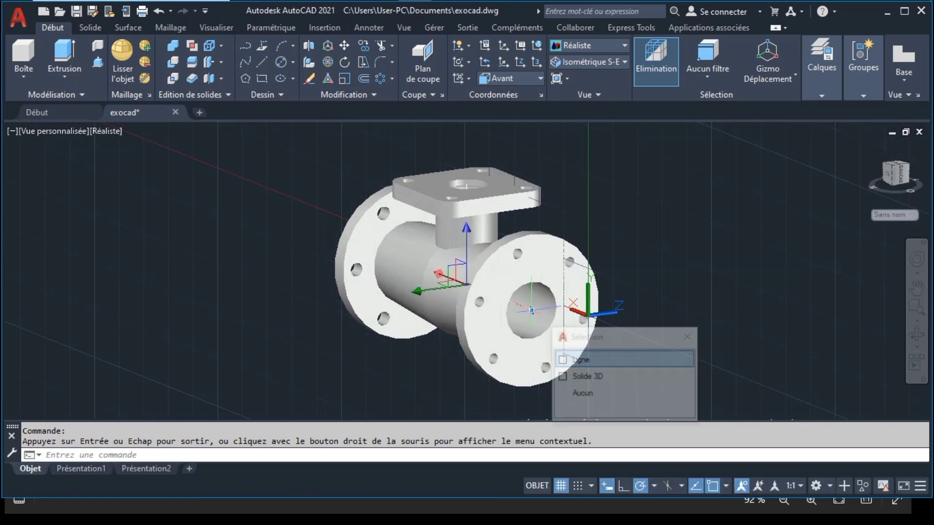
key("Delete")
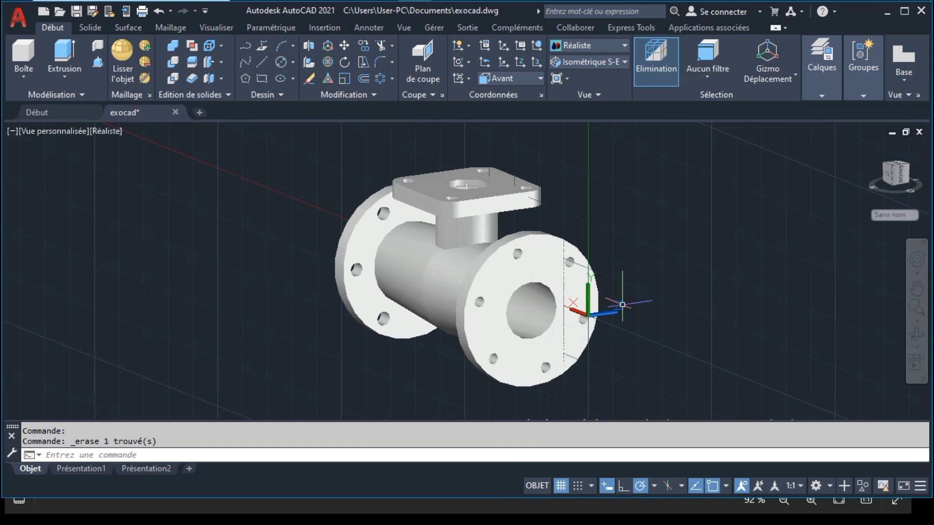
left_click(921, 342)
mouse_move(560, 292)
left_mouse_down()
mouse_move(449, 285)
mouse_move(609, 319)
left_mouse_up()
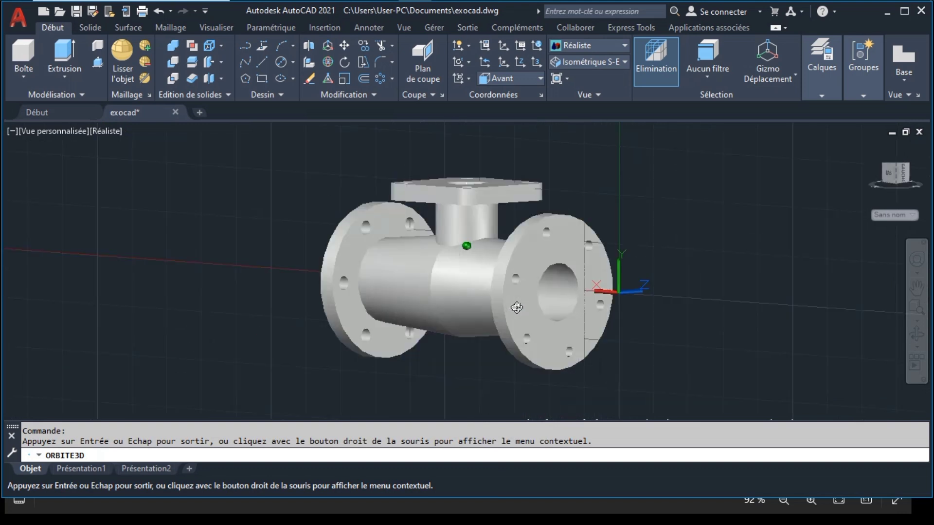
key("Escape")
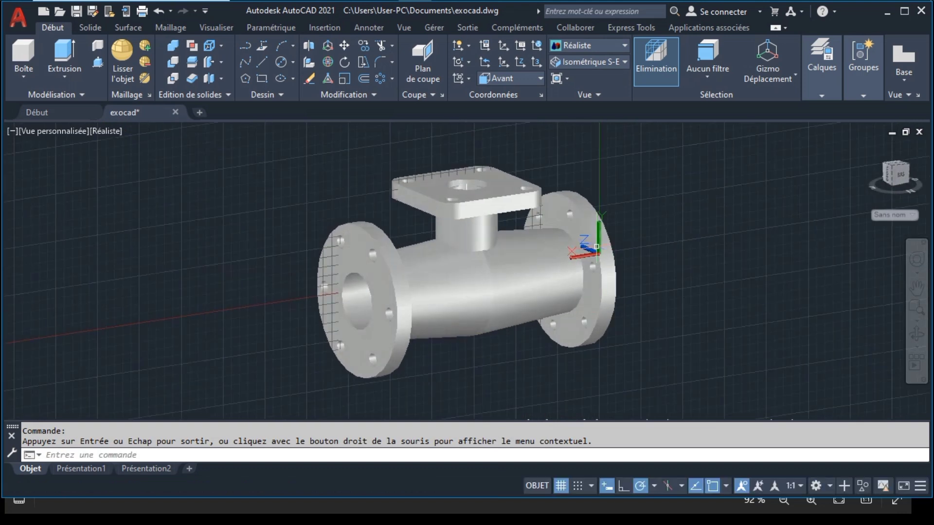
left_click(549, 13)
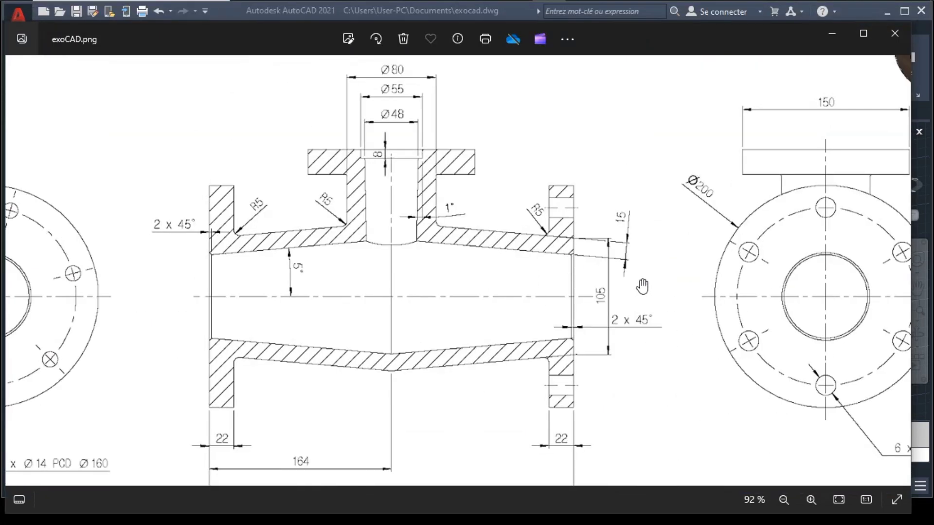
scroll(545, 282, "down", 3)
scroll(394, 339, "up", 3)
left_click_drag(394, 339, 468, 292)
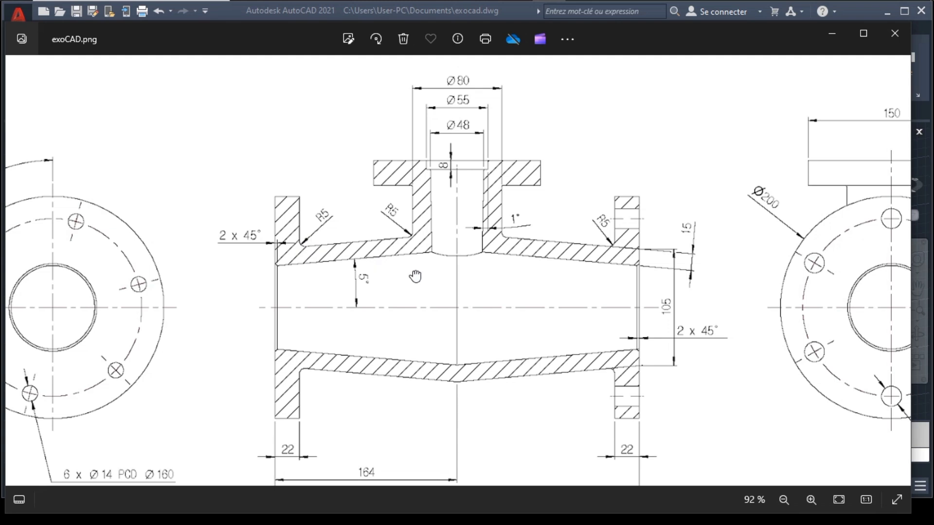
left_click_drag(415, 276, 457, 254)
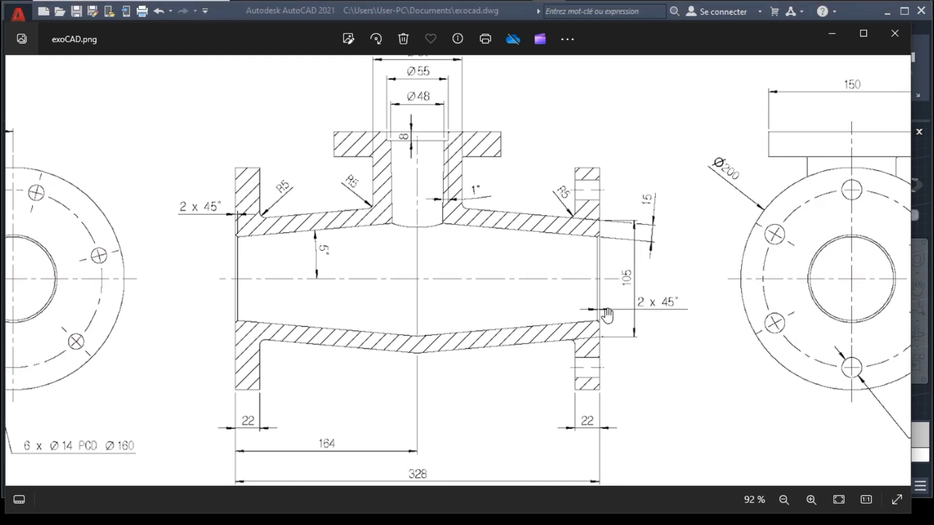
left_click_drag(502, 297, 559, 275)
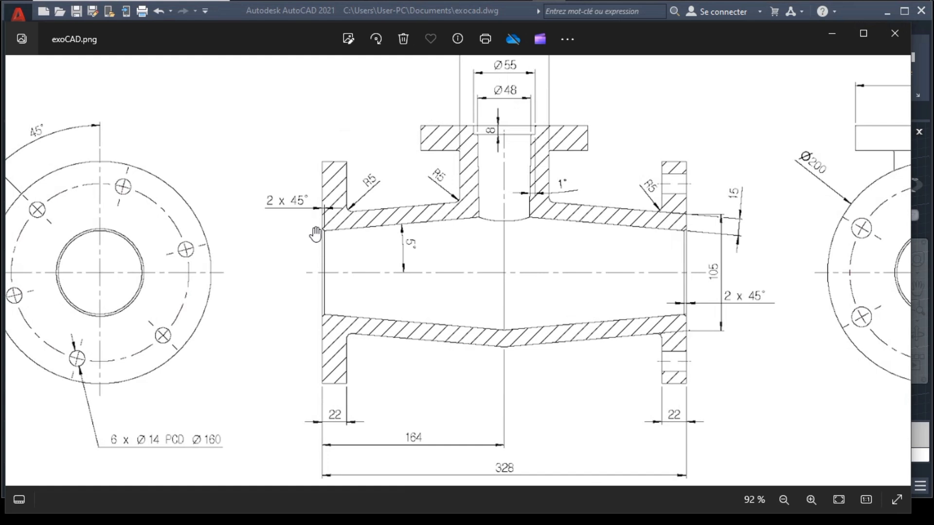
scroll(334, 268, "down", 2)
left_click_drag(358, 284, 374, 277)
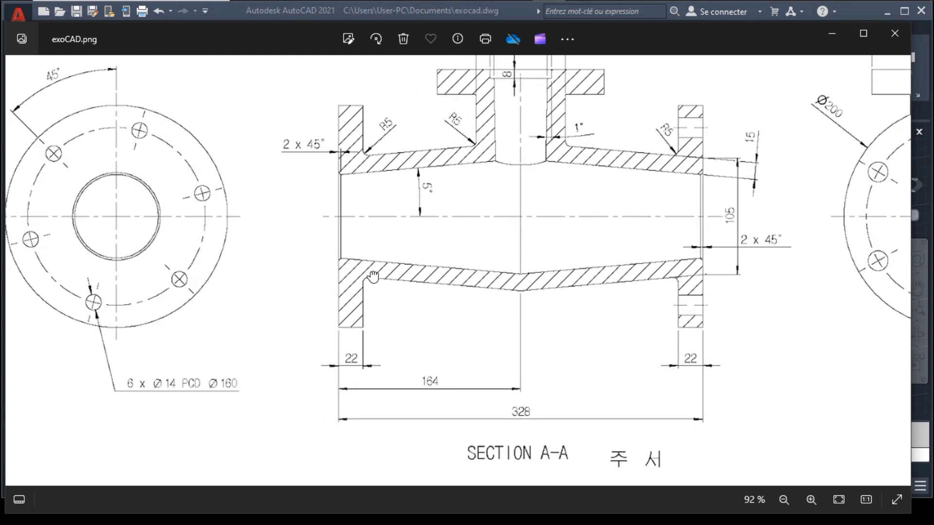
scroll(372, 278, "up", 5)
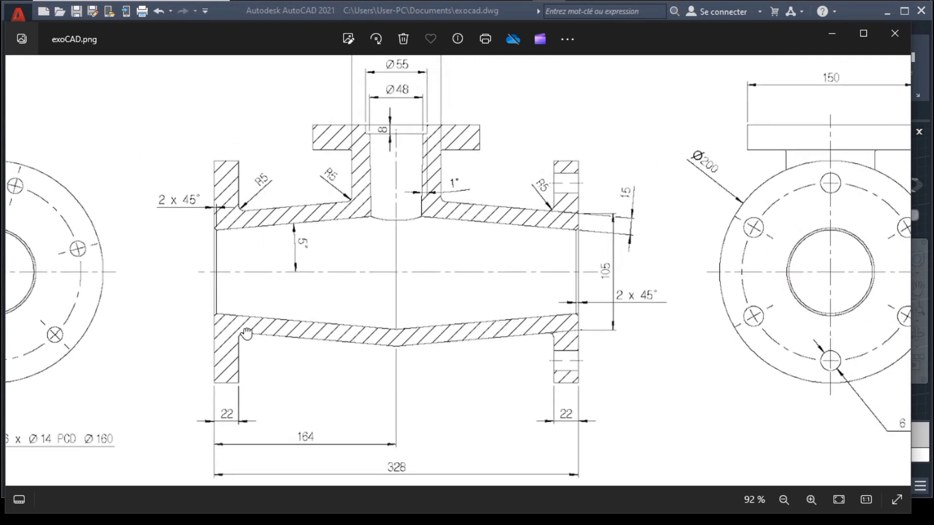
scroll(365, 390, "up", 3)
scroll(369, 393, "up", 1)
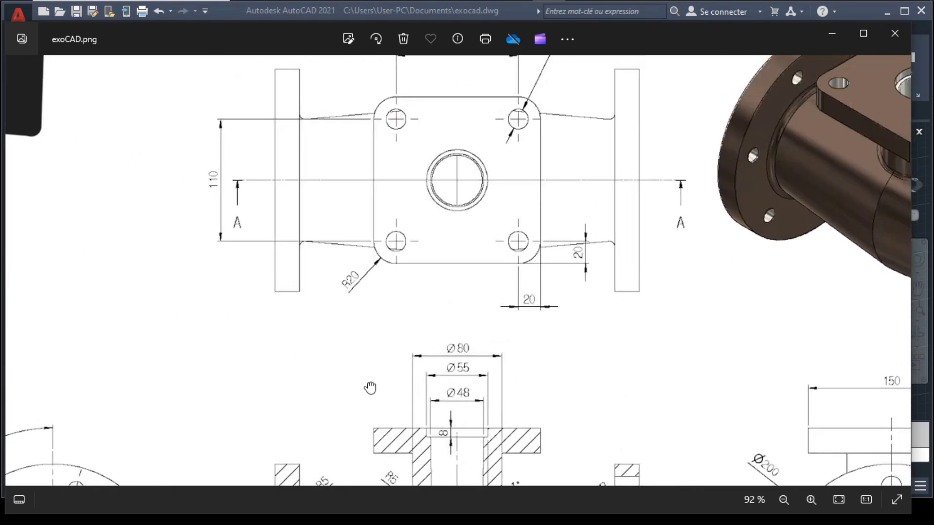
left_click_drag(369, 400, 411, 257)
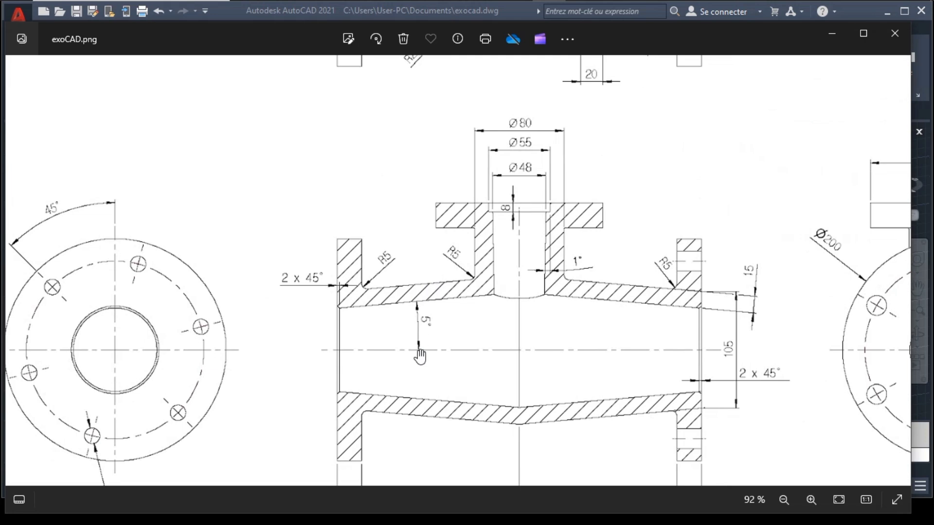
left_click_drag(420, 355, 430, 319)
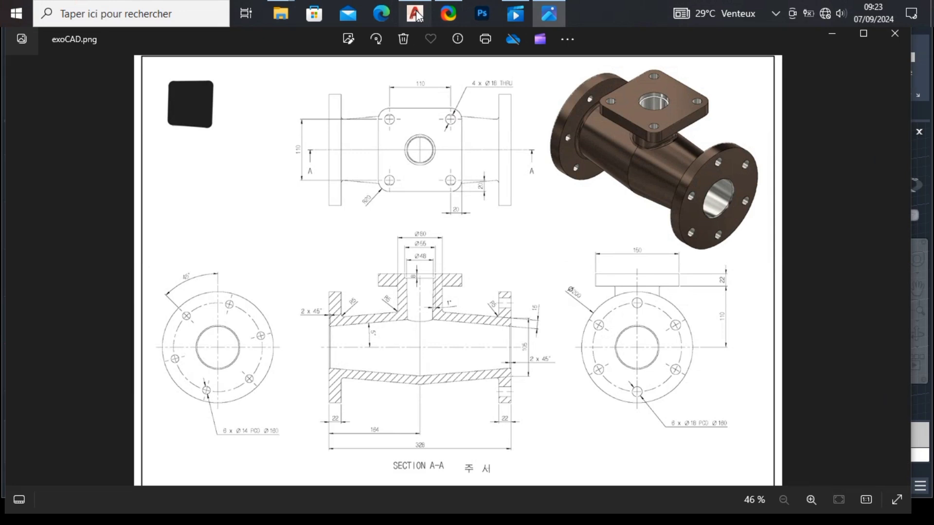
Fillet the neck-to-pipe intersection edge loop with a 5 mm radius
left_click(415, 13)
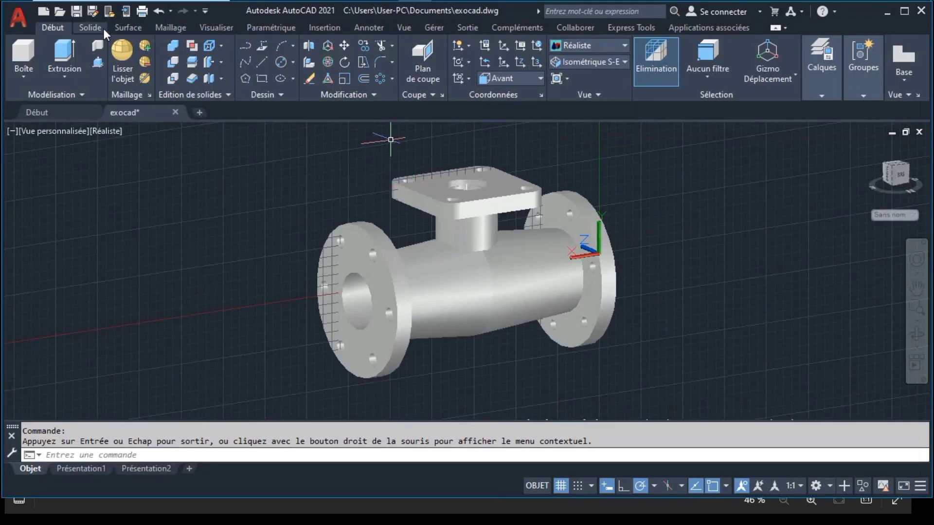
left_click(98, 28)
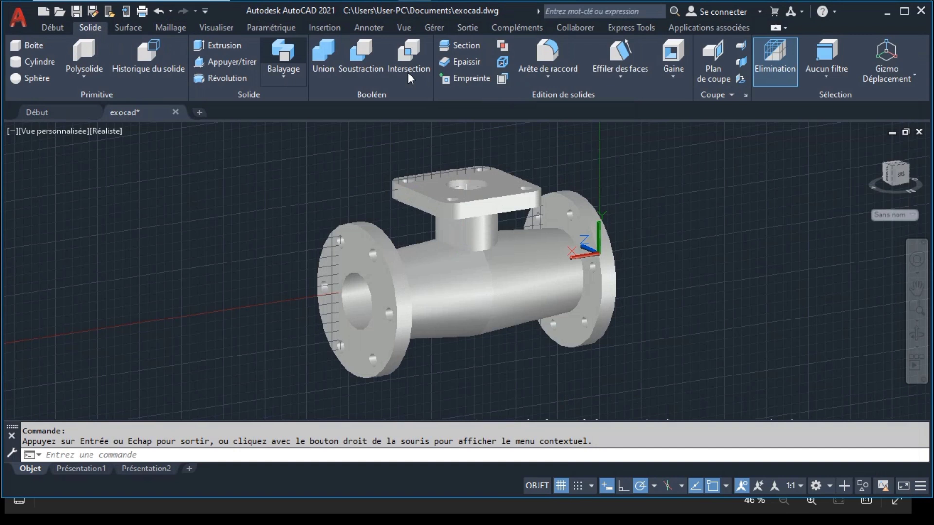
left_click(550, 52)
scroll(484, 256, "up", 4)
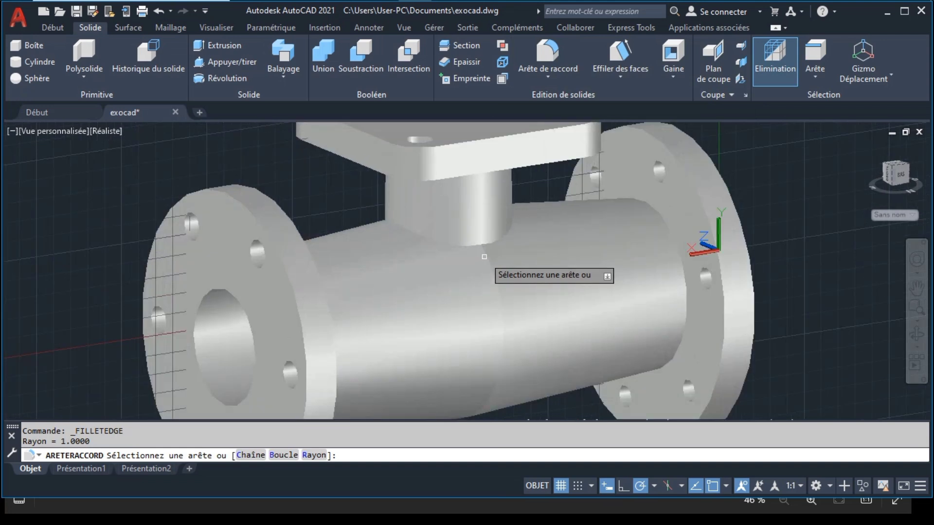
left_click(473, 236)
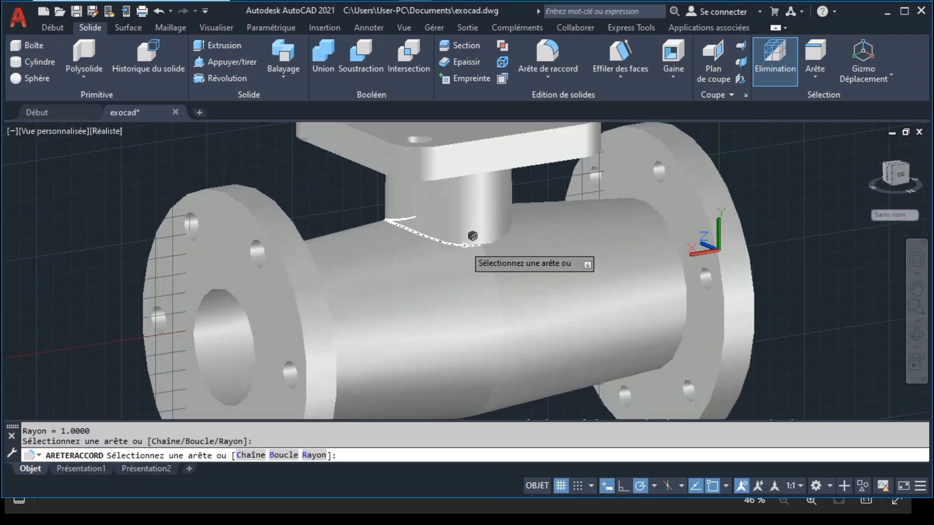
left_click(506, 226)
left_click(305, 456)
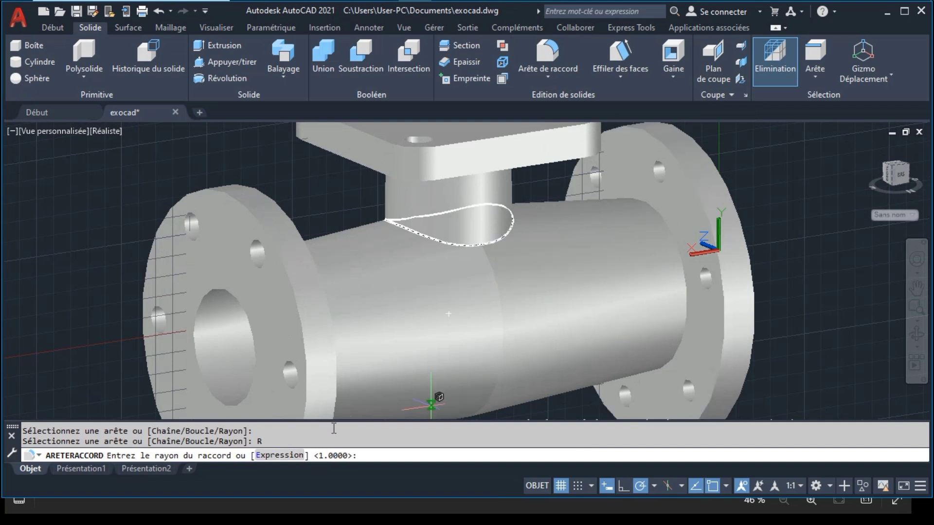
type("5")
key("Return")
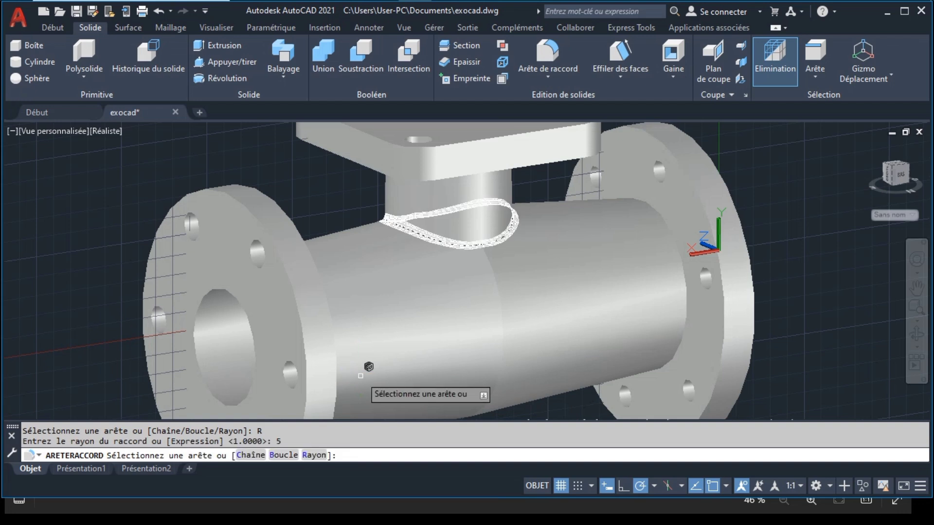
key("Return")
key("Return")
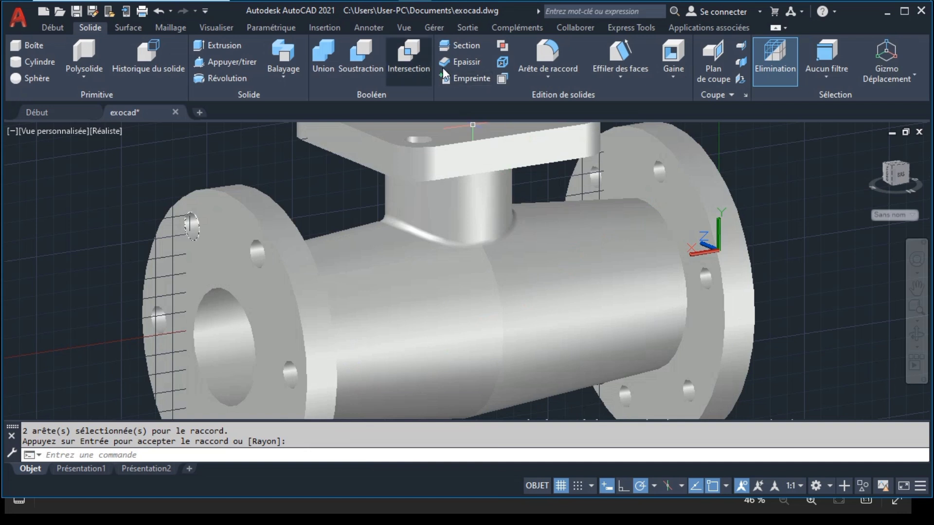
Fillet the right and left flange-to-pipe joints at R5, then bring up the exoCAD.png reference
left_click(533, 53)
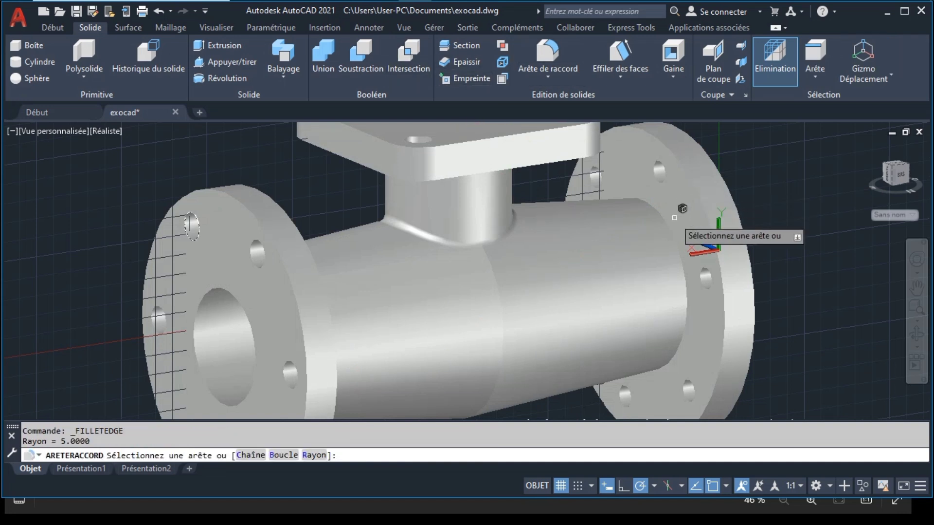
left_click(606, 240)
key("Return")
key("Return")
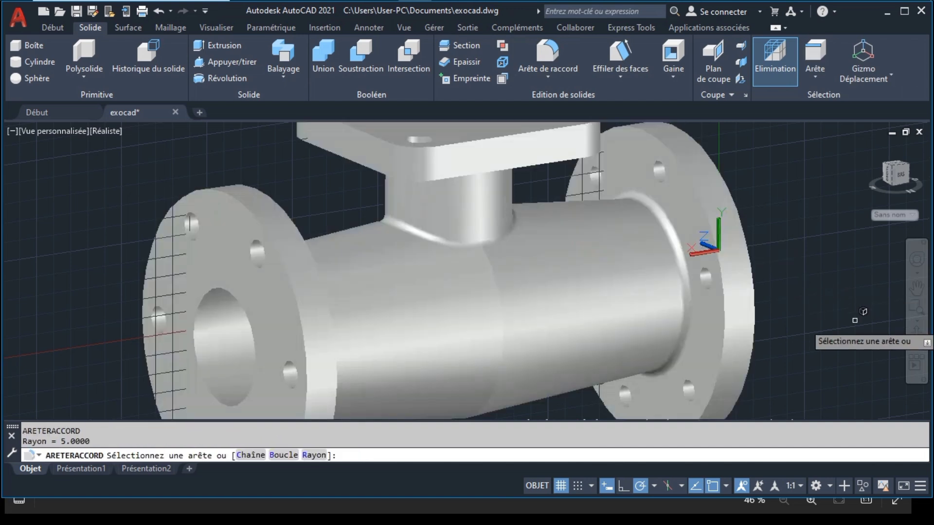
left_click(917, 334)
left_click_drag(721, 335, 568, 329)
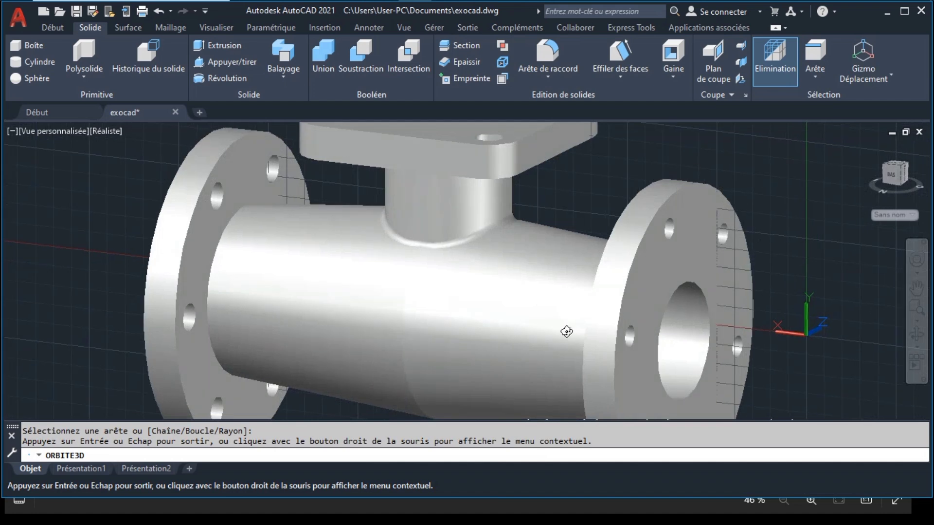
key("Escape")
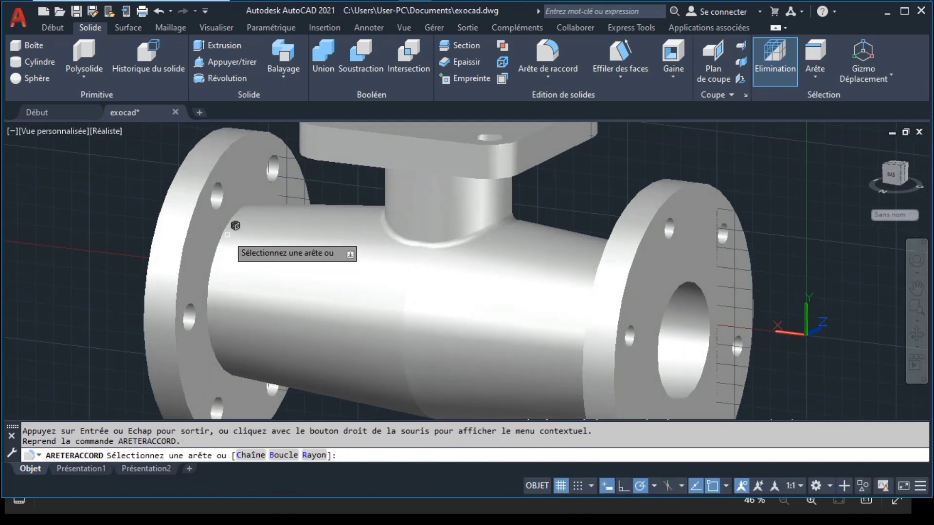
left_click(233, 226)
key("Return")
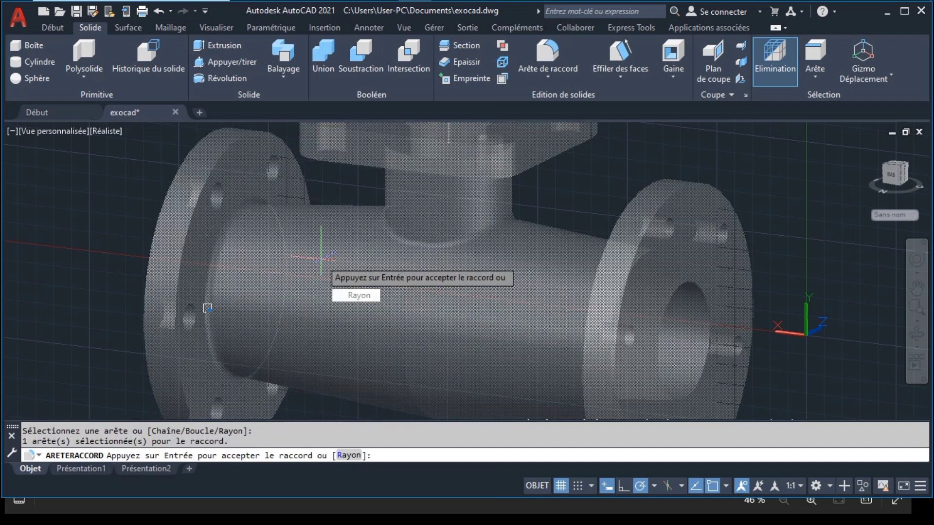
key("Return")
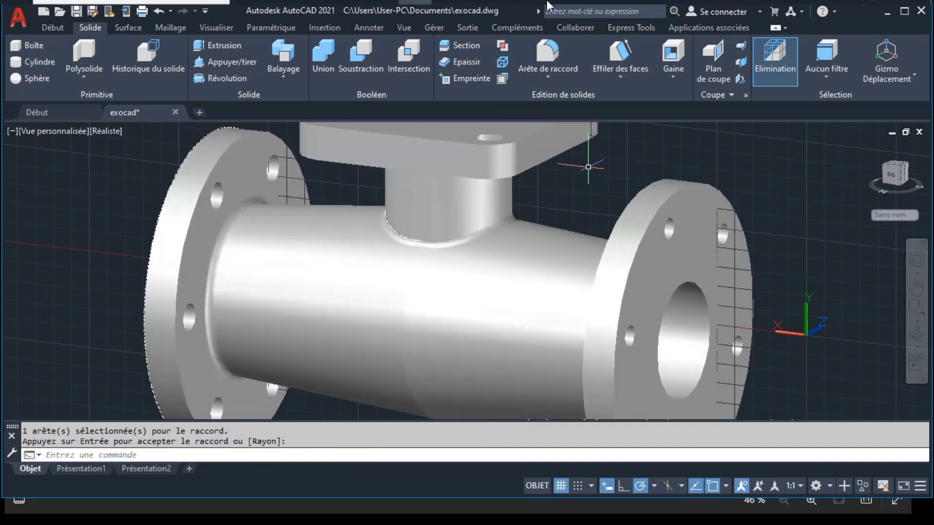
left_click(550, 13)
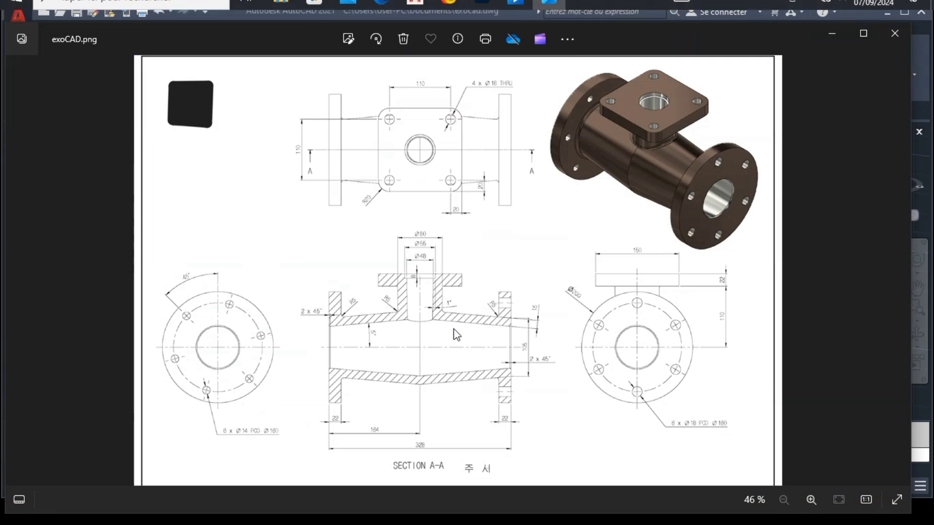
Zoom exoCAD.png to Section A-A to check the R5 fillets and 2 x 45° chamfers
scroll(453, 328, "up", 2)
left_click_drag(496, 382, 540, 274)
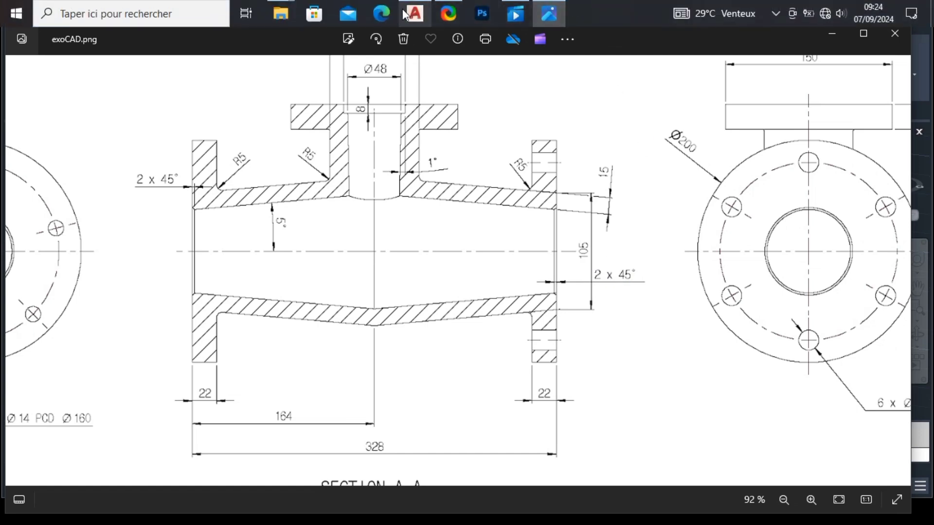
left_click(408, 14)
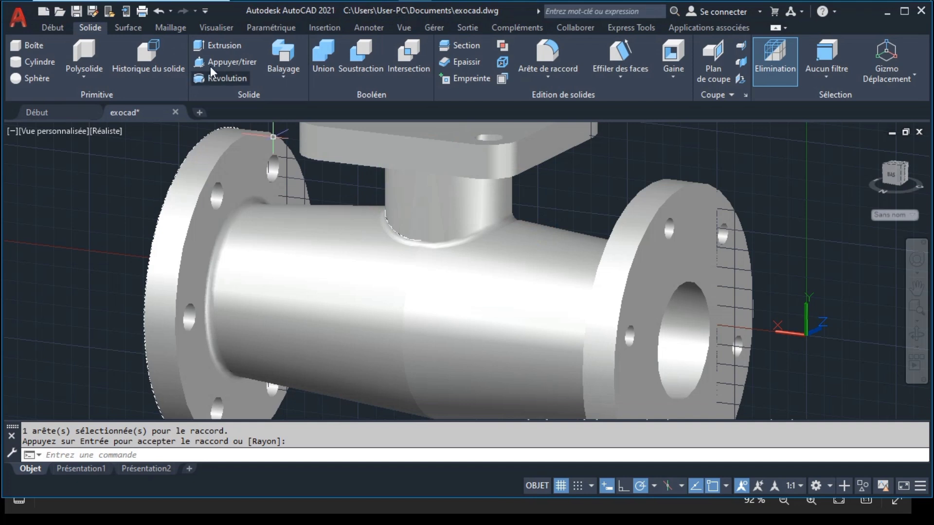
Chamfer the right pipe-end bore edge with distances 2 and 2
left_click(548, 74)
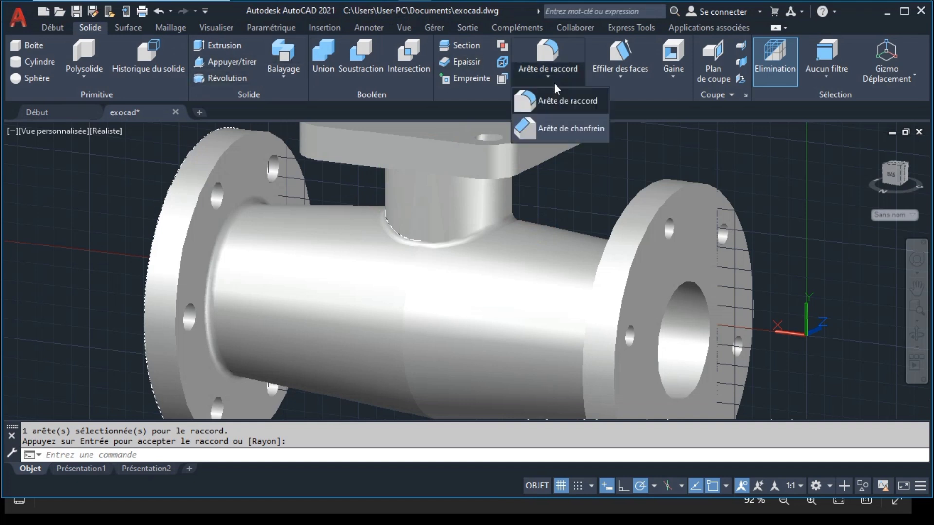
left_click(562, 129)
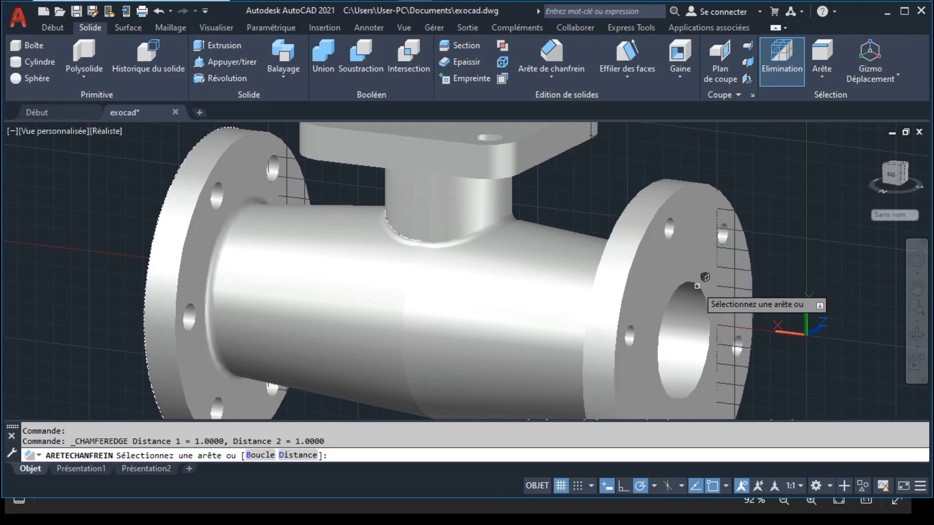
left_click(704, 277)
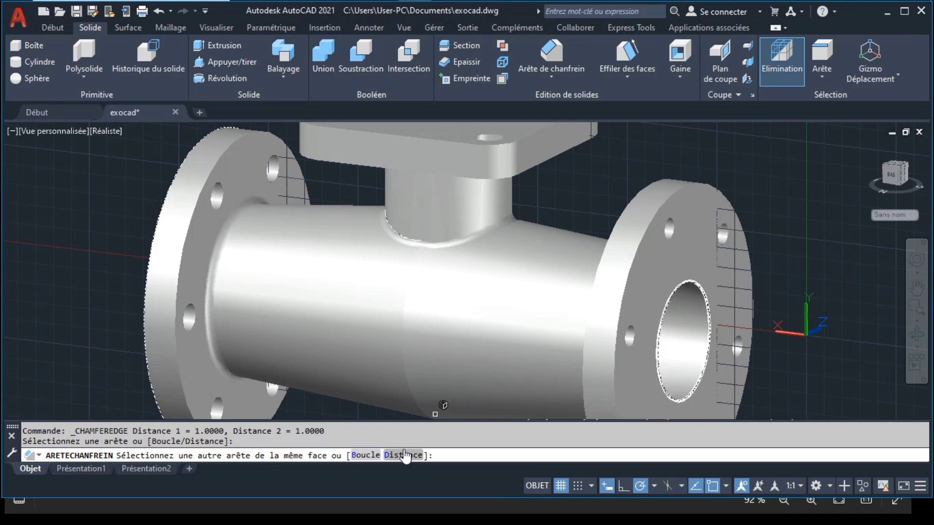
type("d")
key("Return")
key("Return")
type("2")
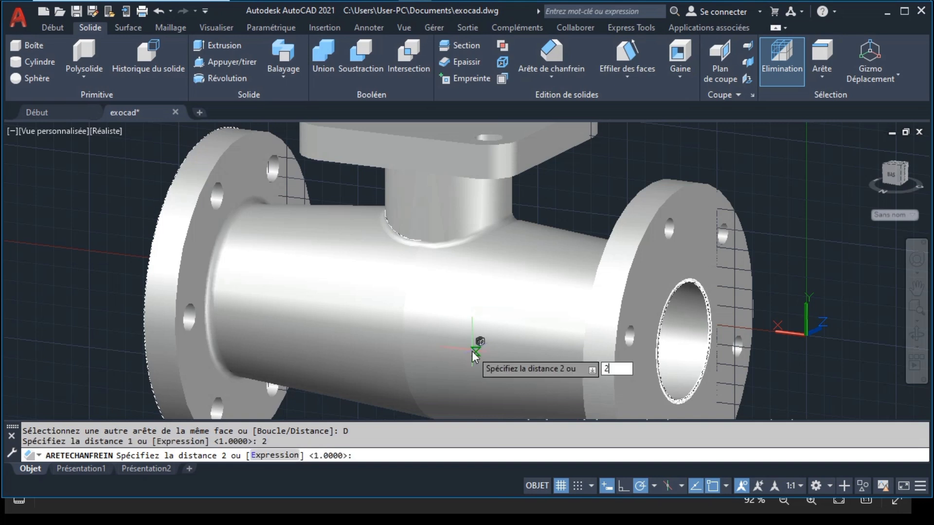
key("Return")
key("Return")
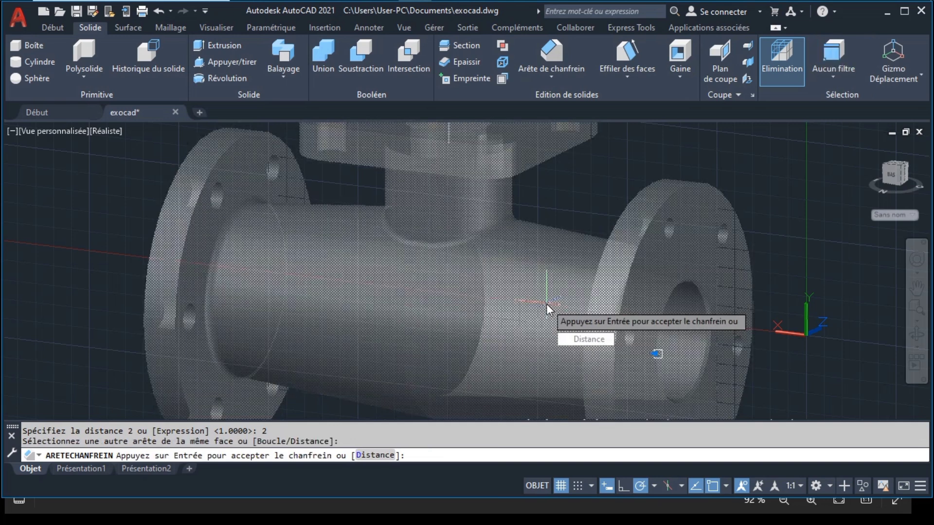
key("Return")
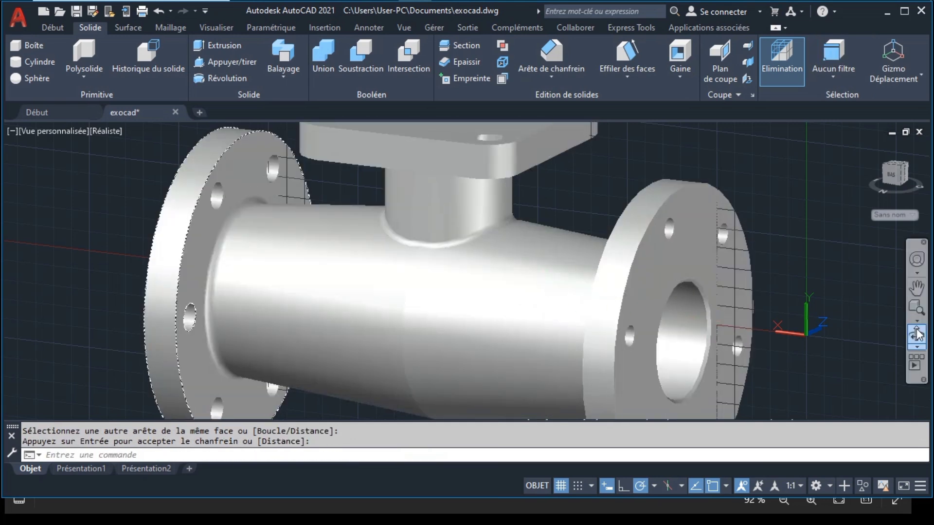
Apply the same 2 mm chamfer to the left pipe-end bore edge
left_click(918, 333)
left_click_drag(550, 296, 617, 292)
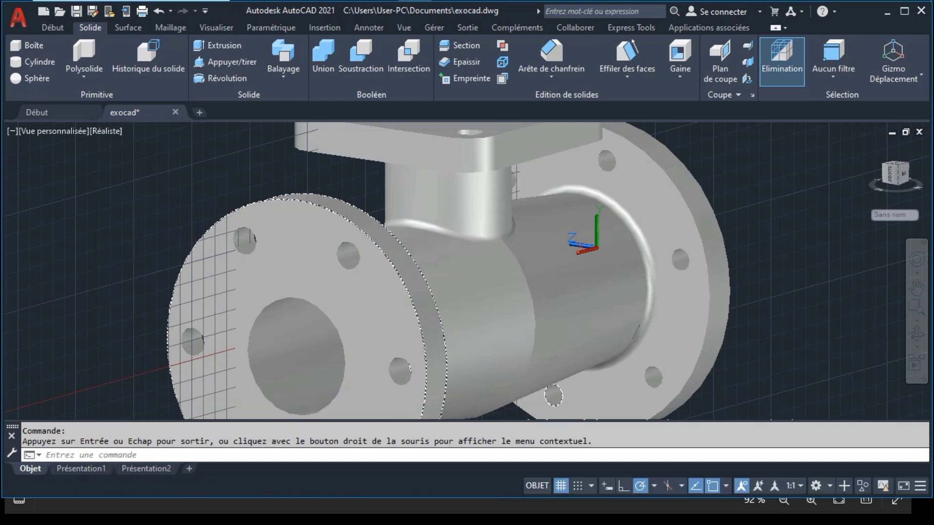
left_click(554, 51)
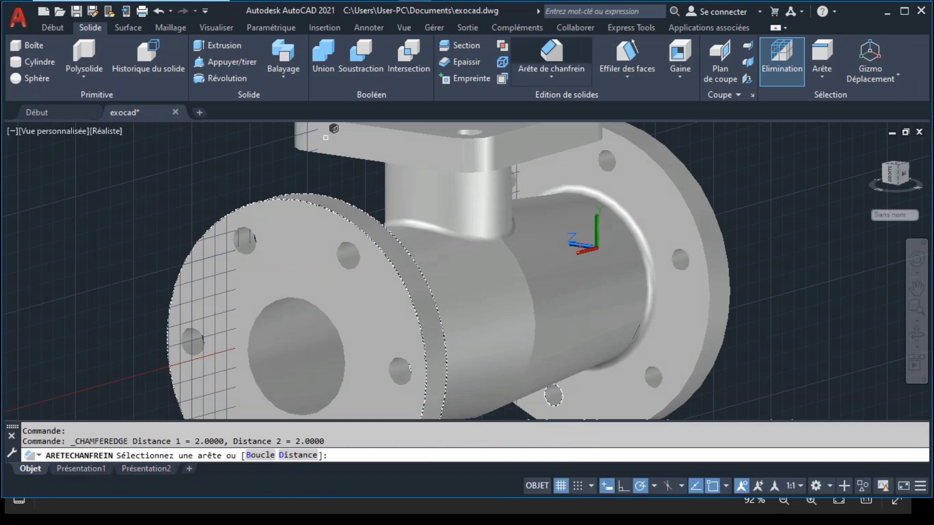
left_click(271, 302)
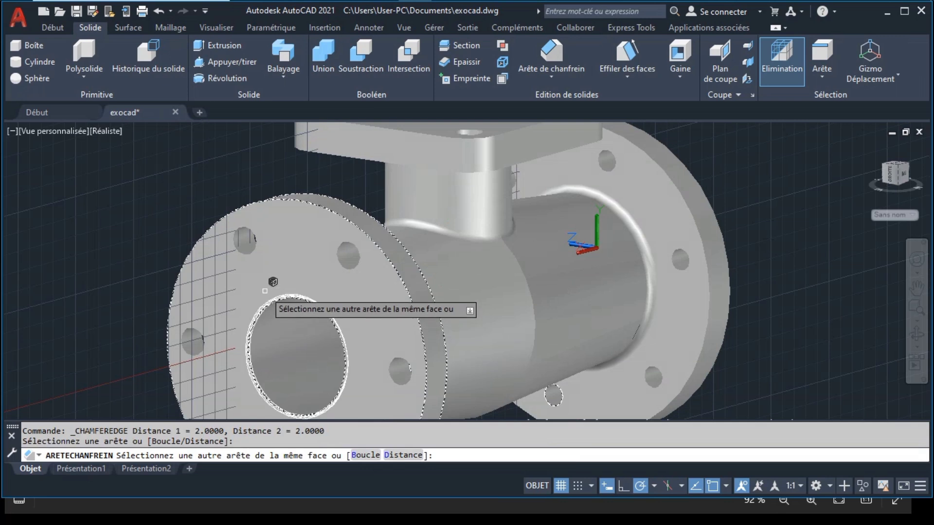
key("Return")
key("Return")
key("Return")
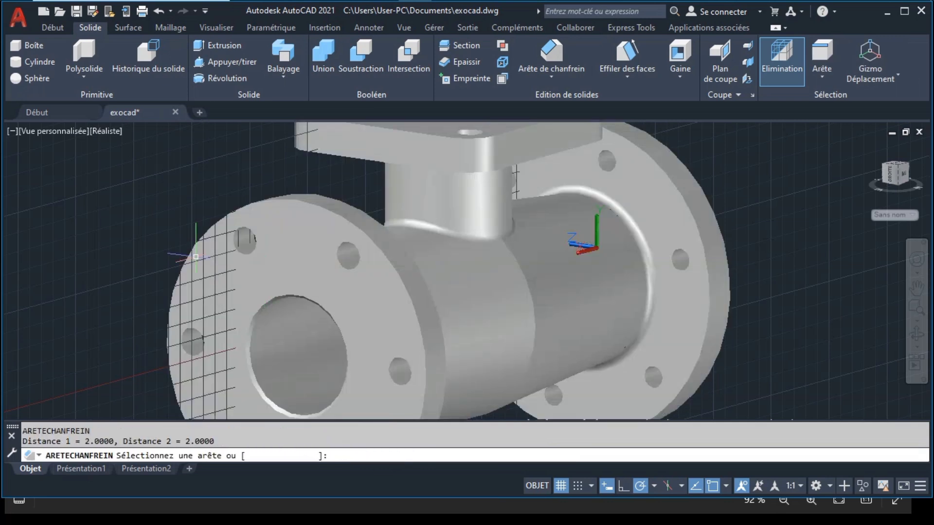
key("Escape")
left_click(118, 136)
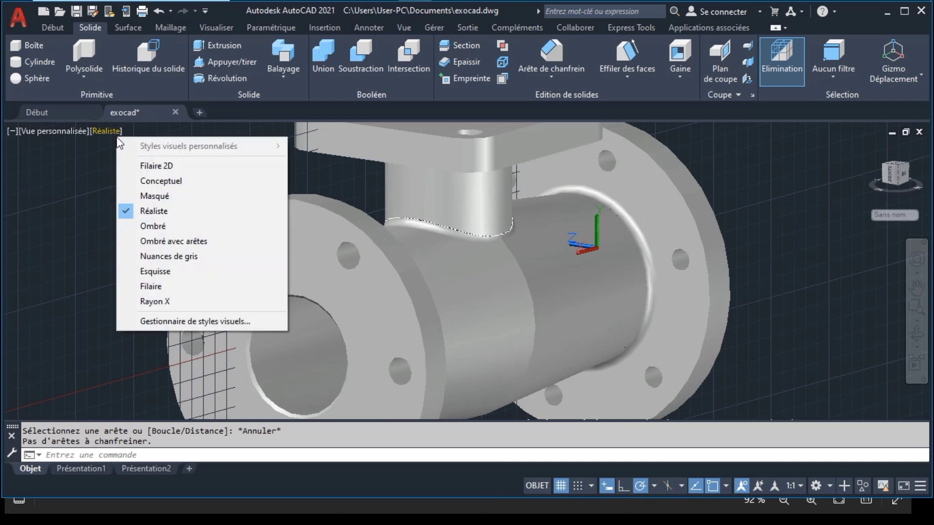
left_click(141, 165)
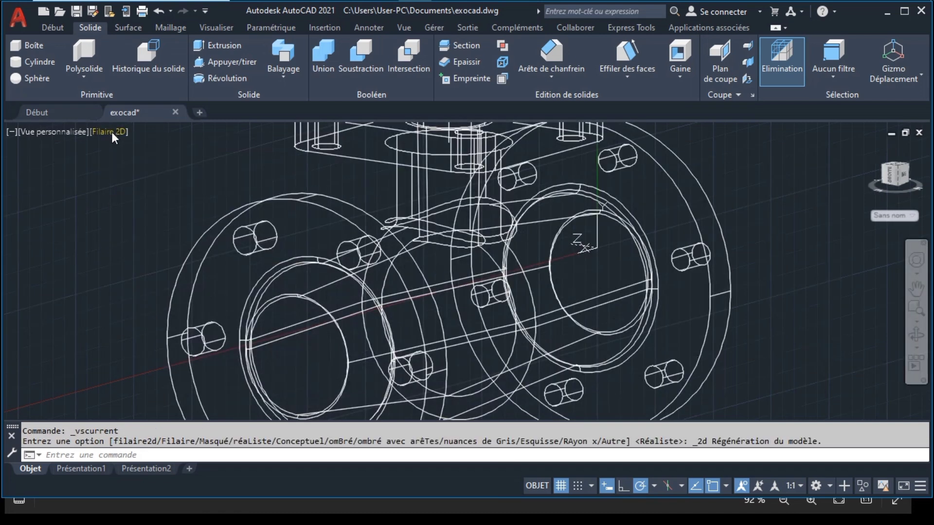
left_click(114, 135)
left_click(155, 210)
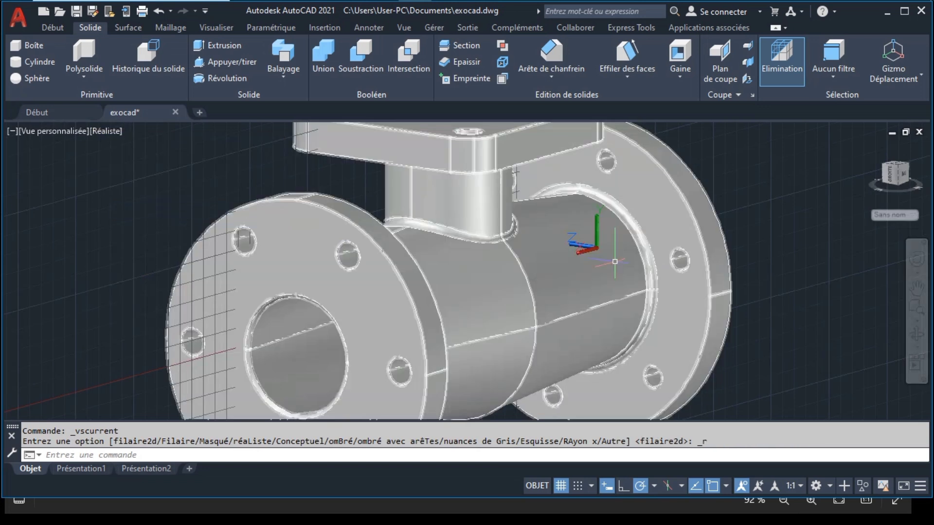
left_click(918, 333)
mouse_move(548, 307)
left_mouse_down()
mouse_move(543, 327)
mouse_move(444, 270)
mouse_move(423, 278)
left_mouse_up()
key("Escape")
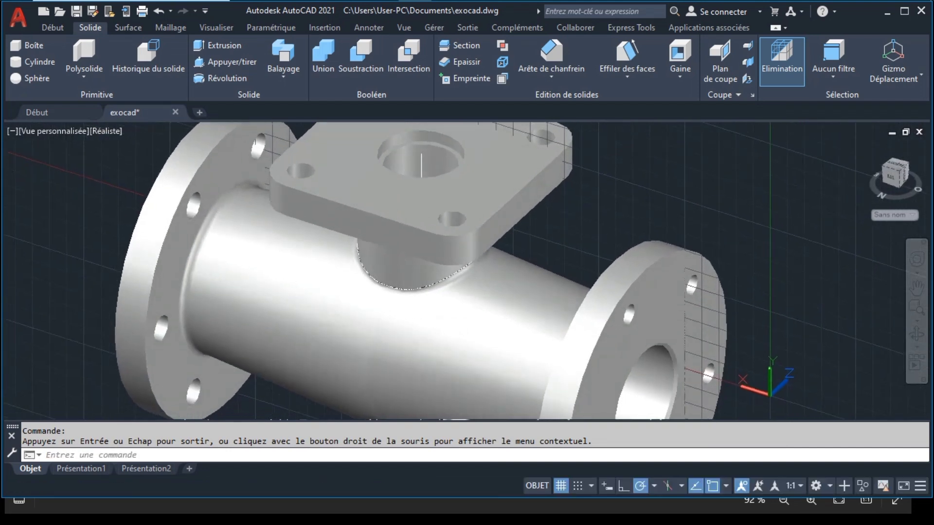